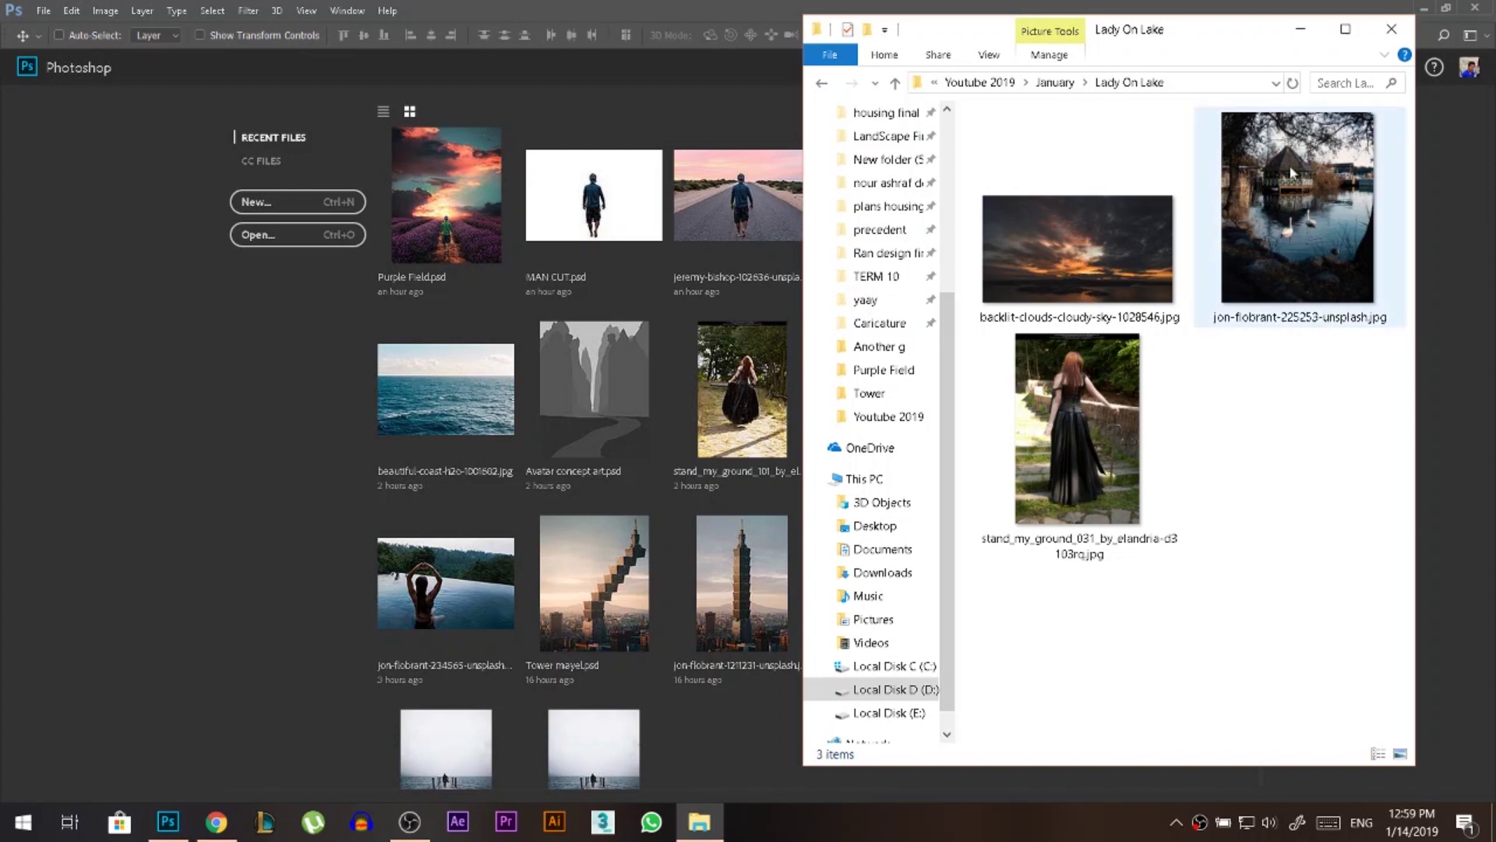
- Open jon-flobrant-225253-unsplash.jpg from the Lady On Lake folder in Photoshop
left_click(1329, 231)
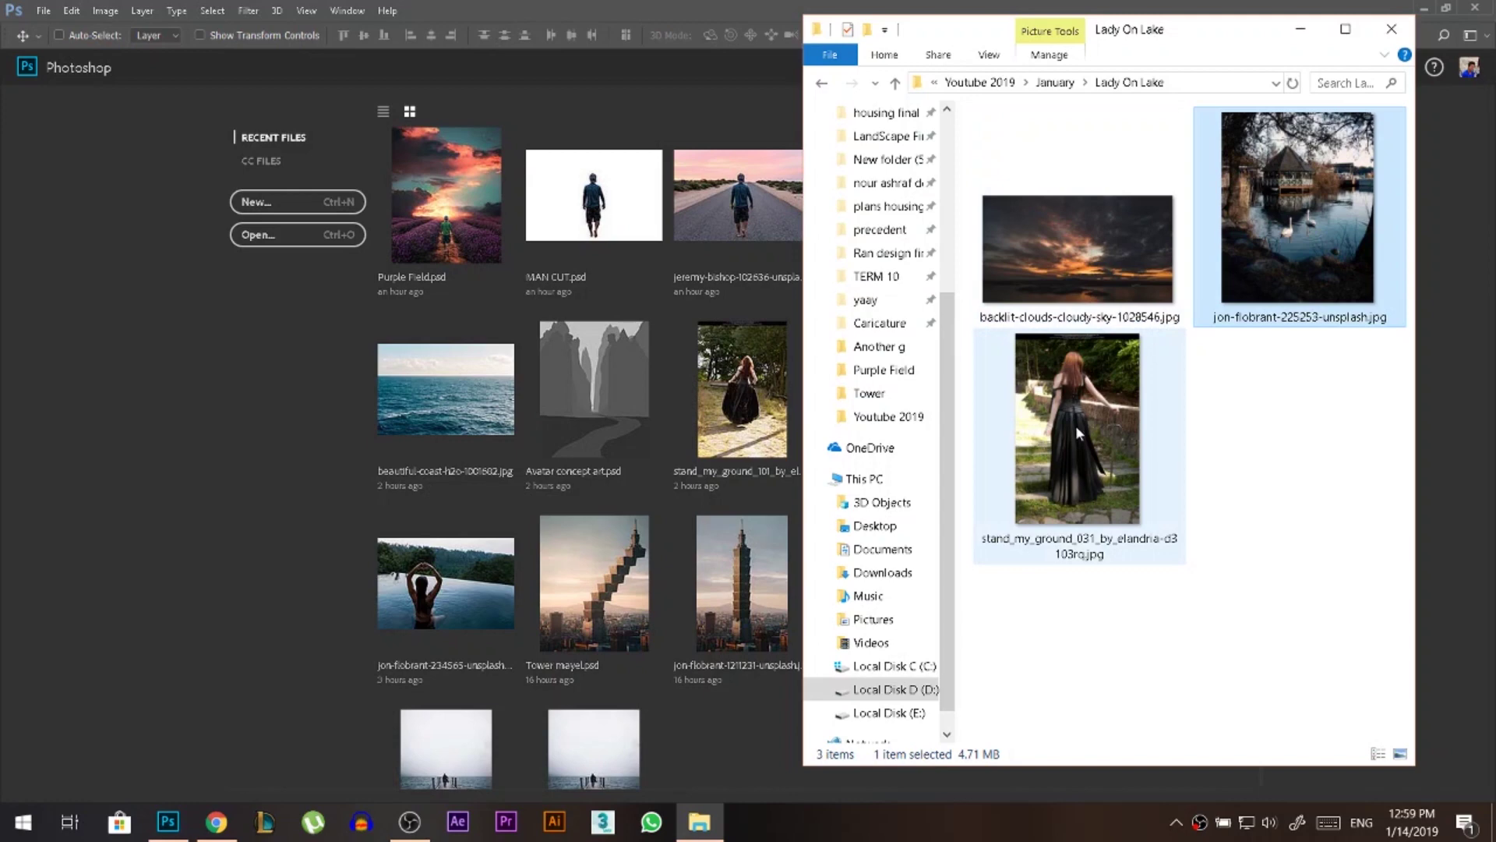
left_click(1376, 401)
left_click_drag(1245, 196, 253, 329)
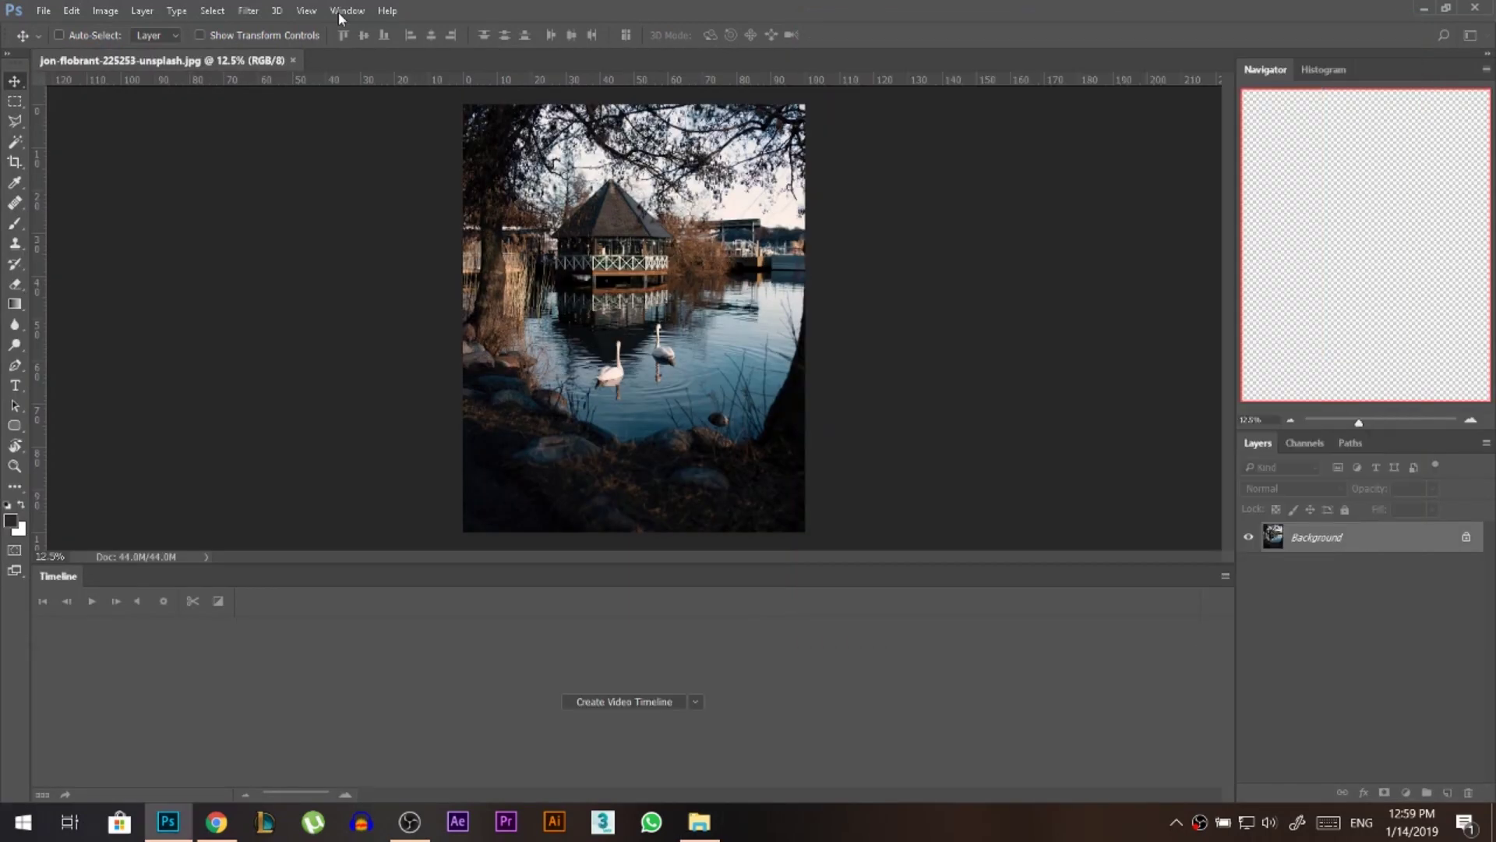
- Hide the Timeline panel to enlarge the canvas area
left_click(347, 10)
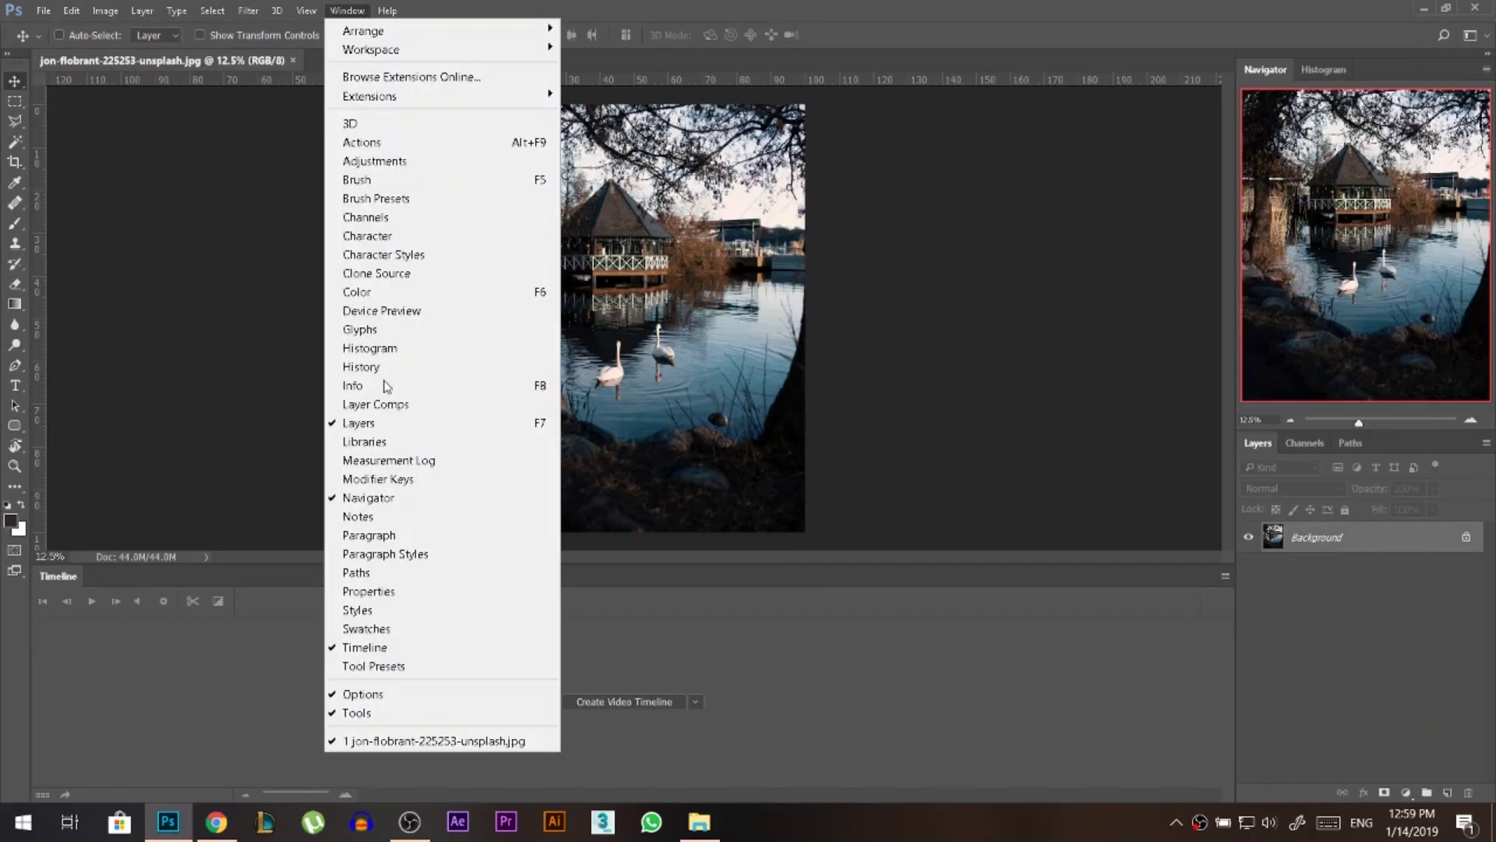
left_click(401, 647)
scroll(660, 481, "up", 2)
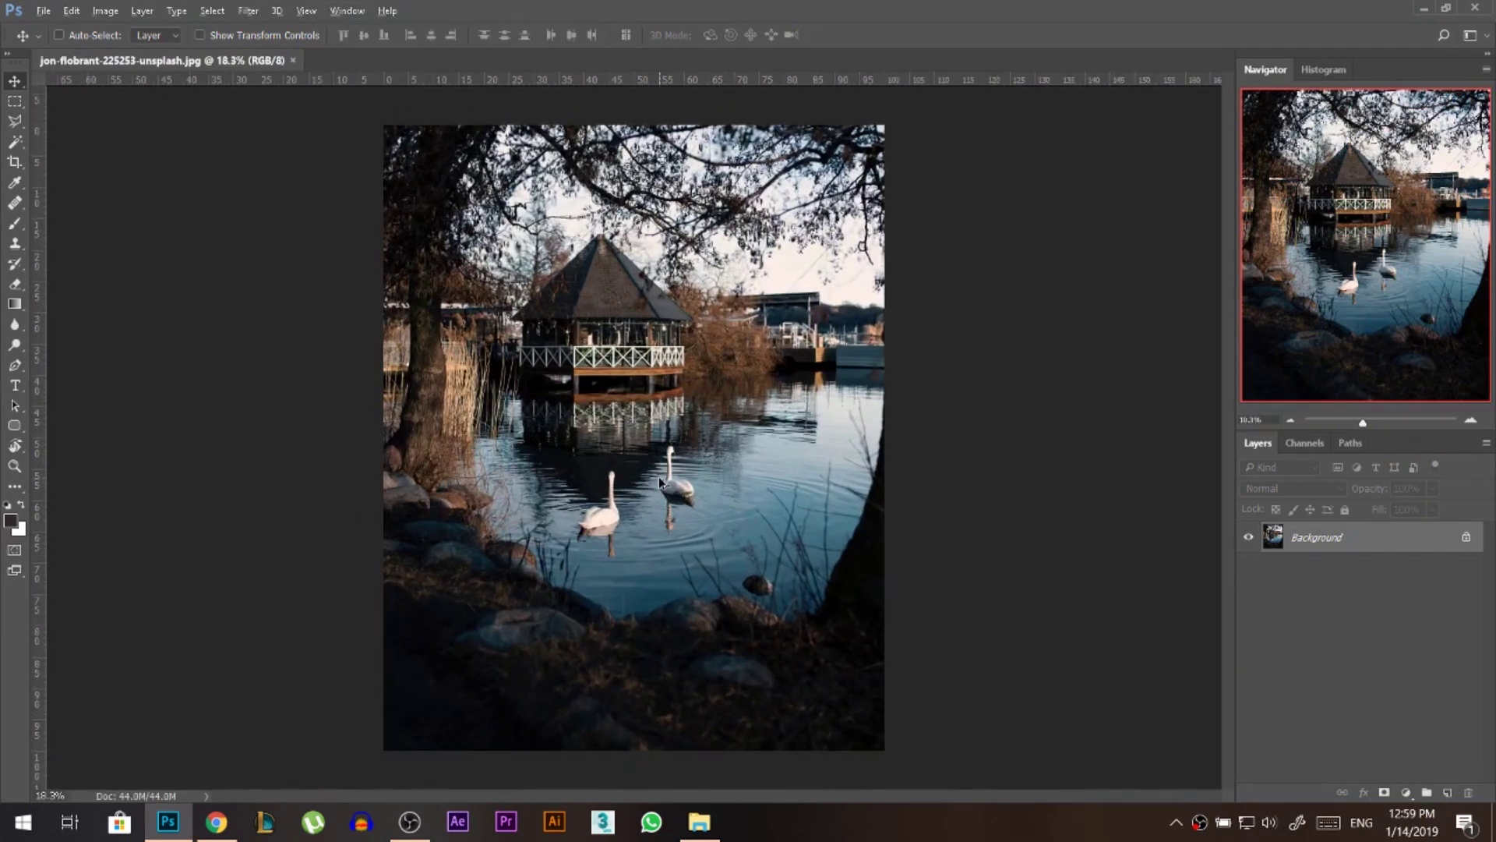
- Resize the lake photo to 2469 px wide by 3086 px high
left_click(115, 10)
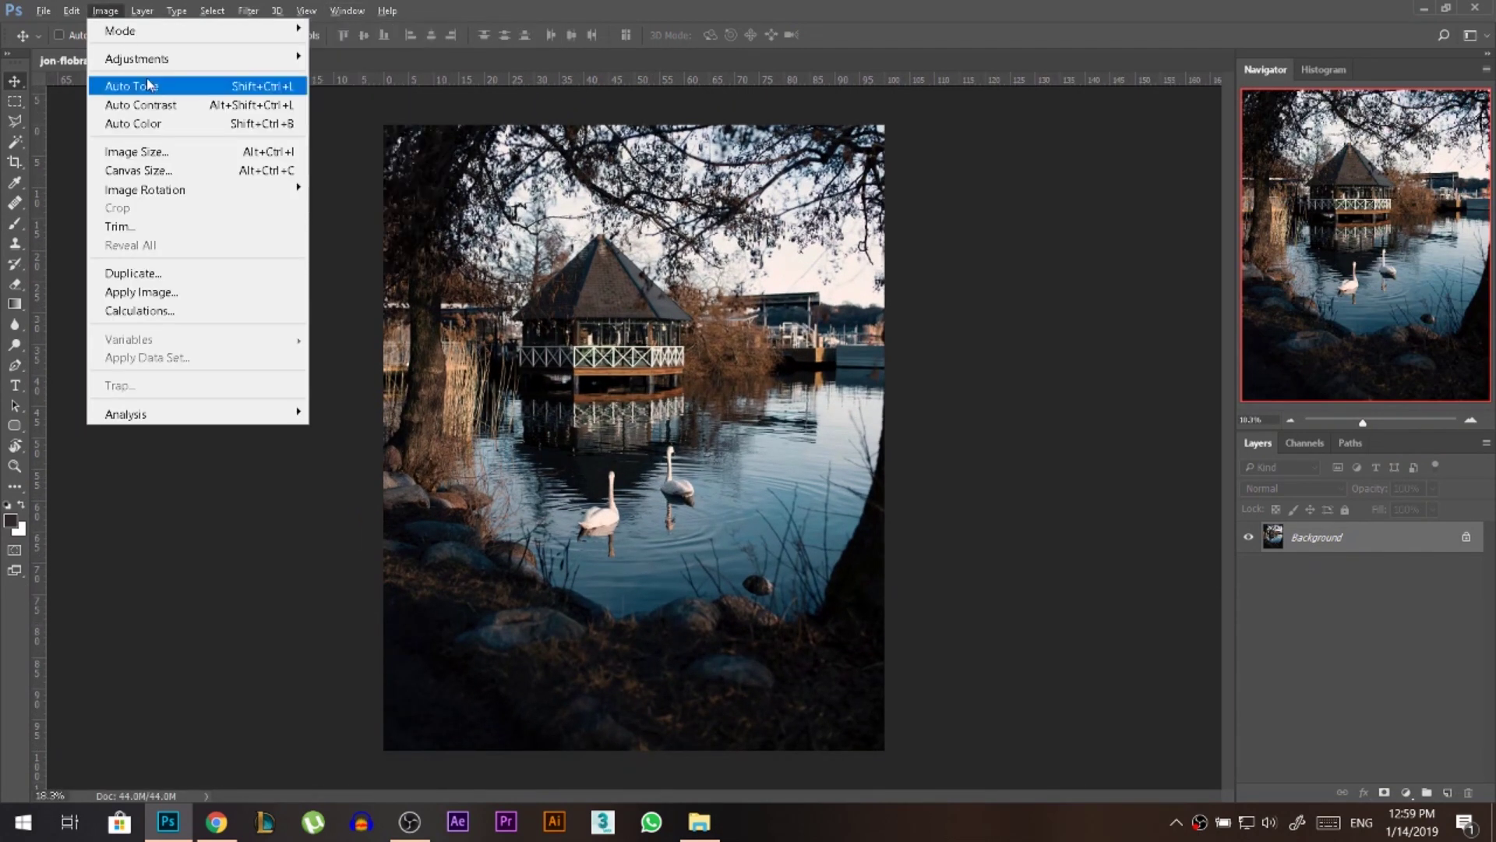
left_click(148, 148)
left_click_drag(600, 292, 600, 294)
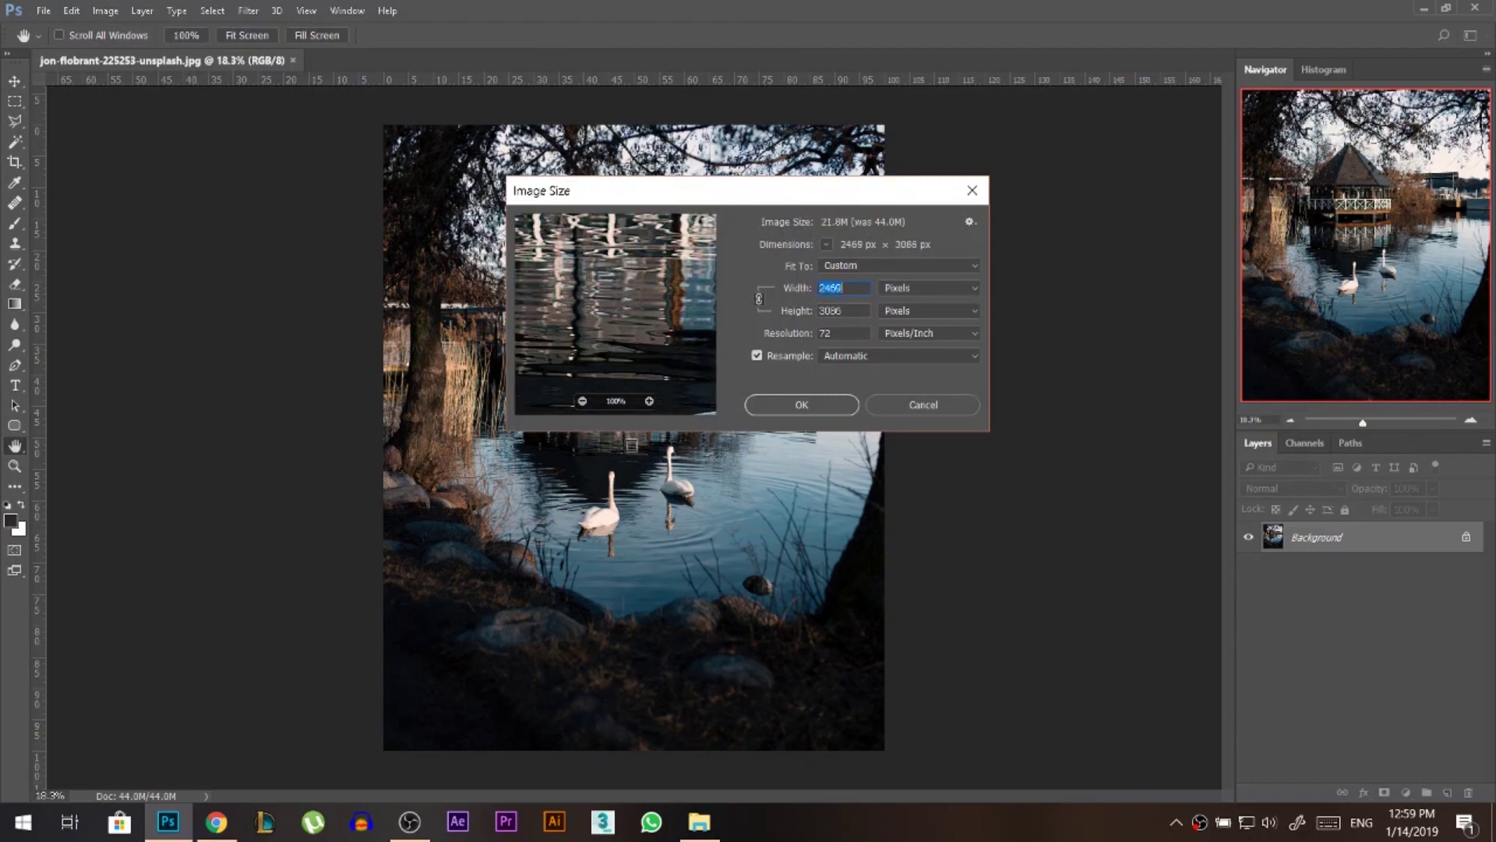
left_click(801, 405)
key("v")
scroll(650, 462, "up", 4)
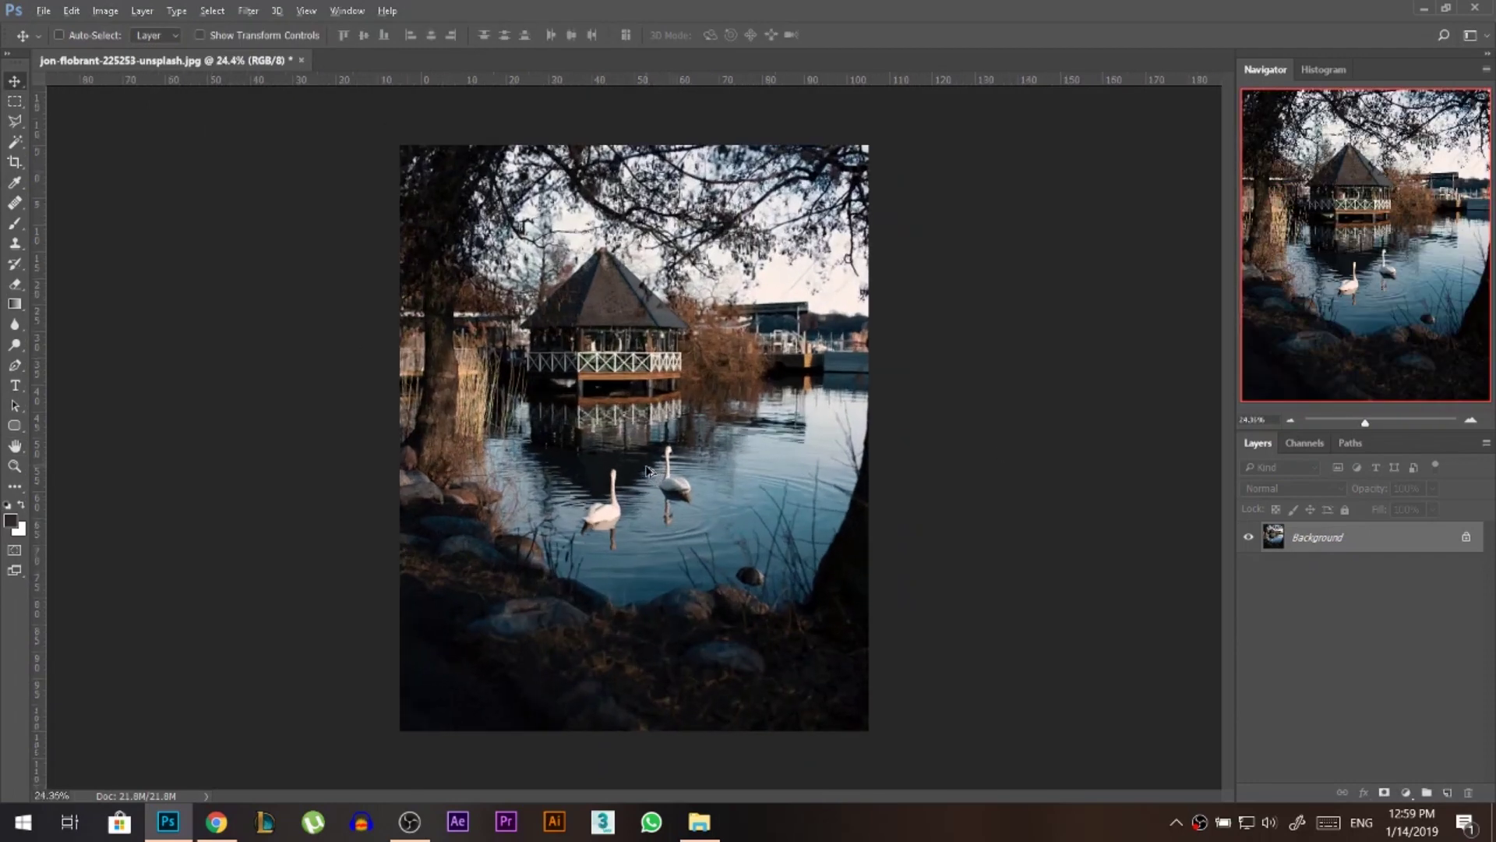
scroll(1095, 544, "down", 1)
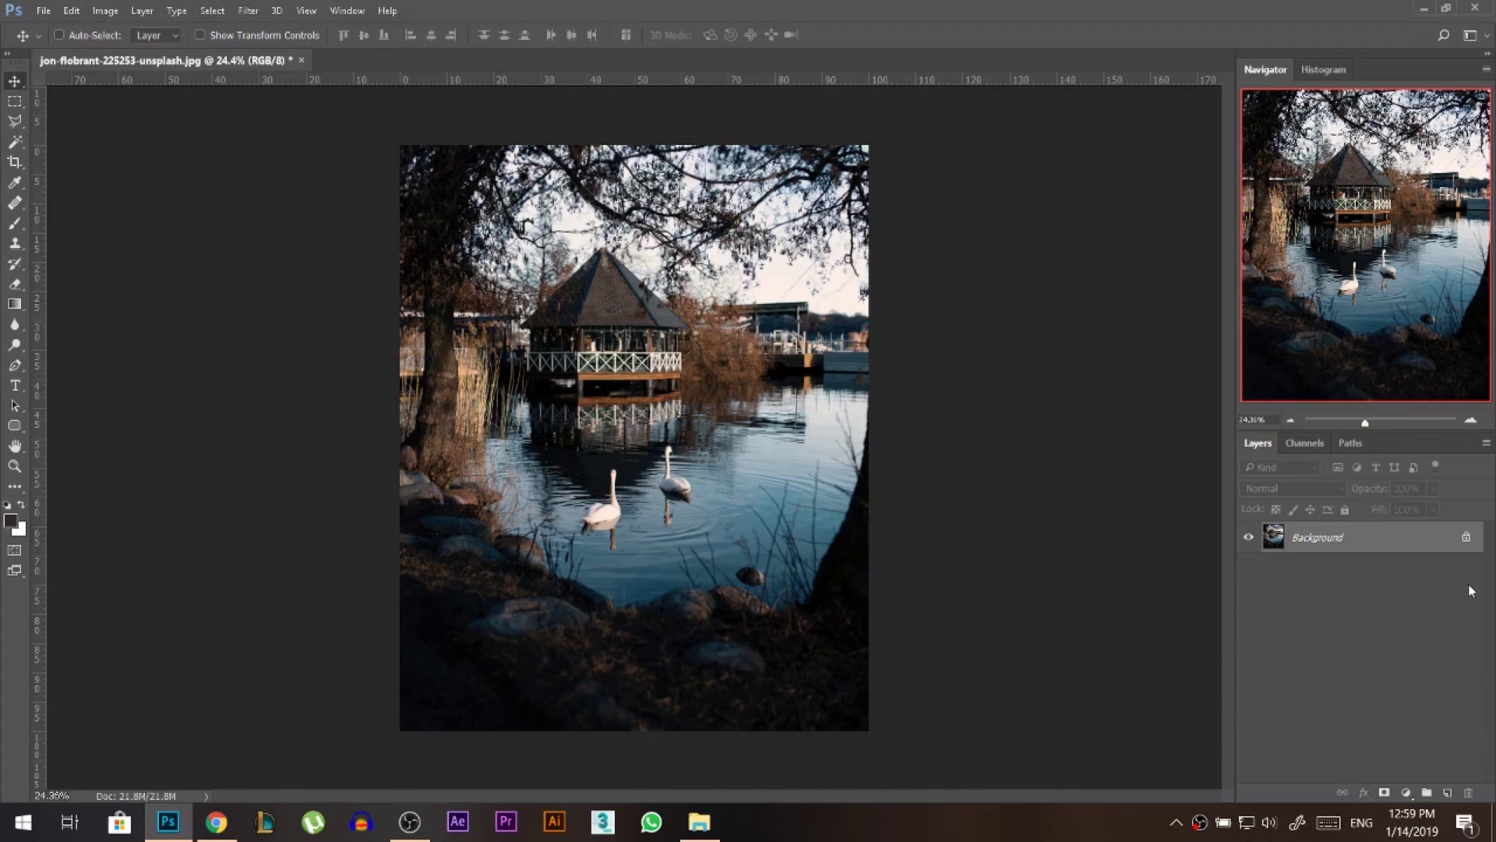
- Unlock the background layer, scale the photo up to about 118% and reposition it within the canvas
left_click(1465, 539)
key("ctrl+t")
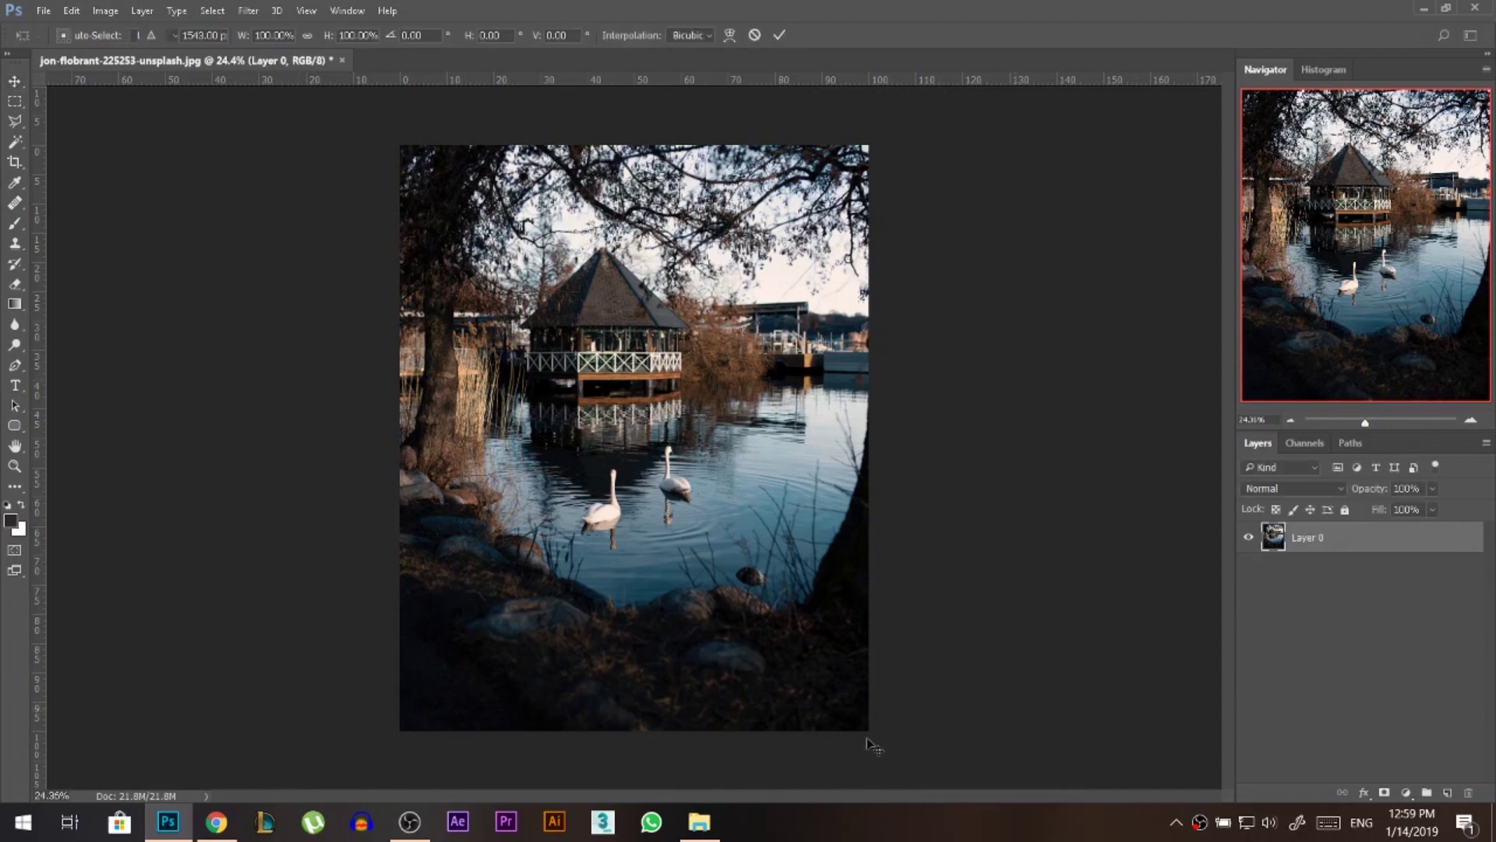
left_click_drag(870, 733, 932, 771)
left_click_drag(641, 364, 645, 390)
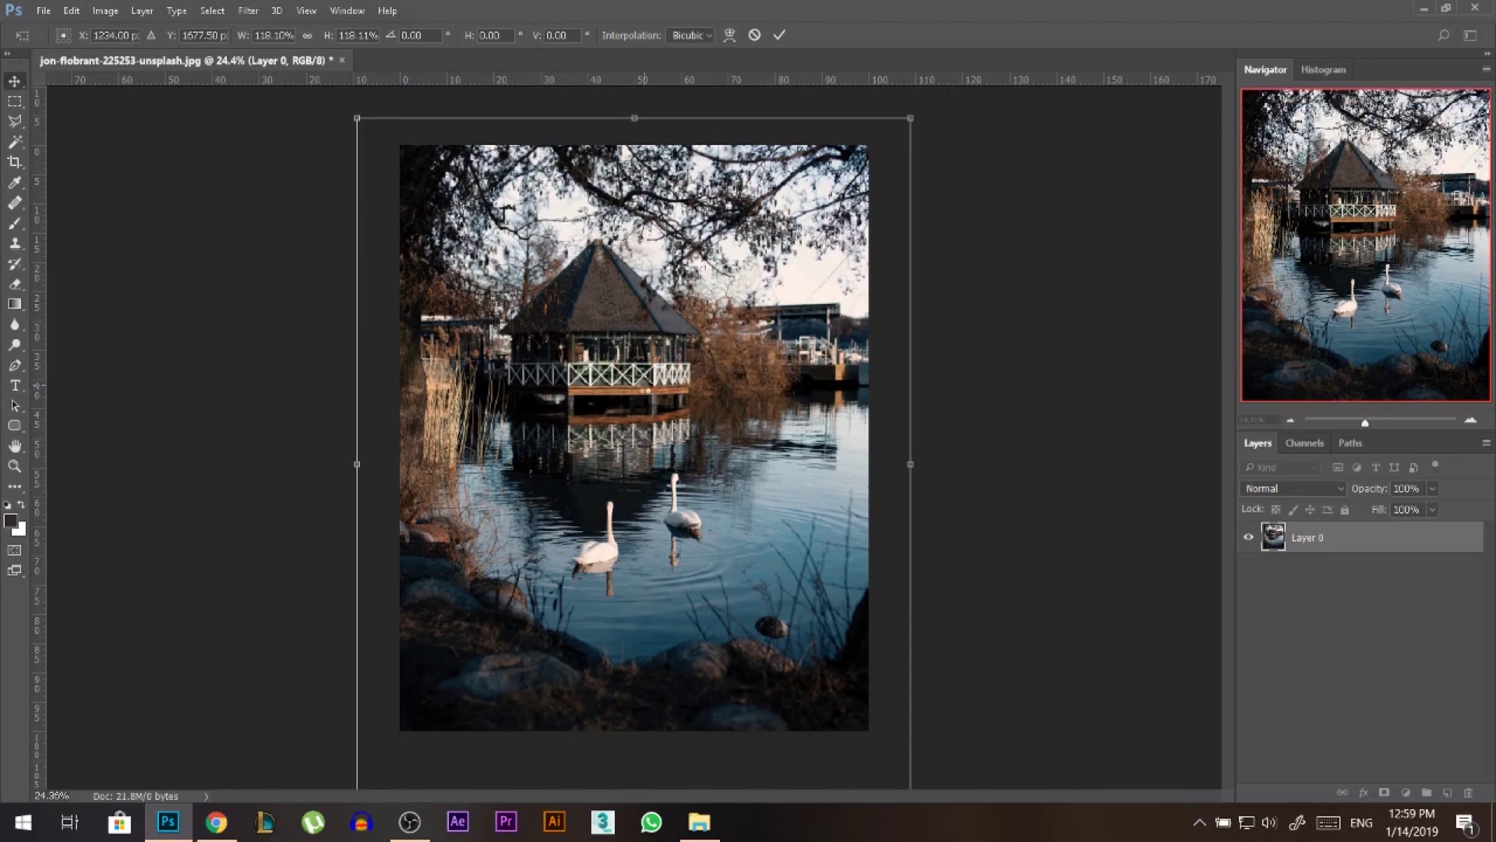
key("Return")
- Select the bright sky between the branches with Color Range, using sampled colors and a fuzziness of 150
scroll(597, 281, "up", 4)
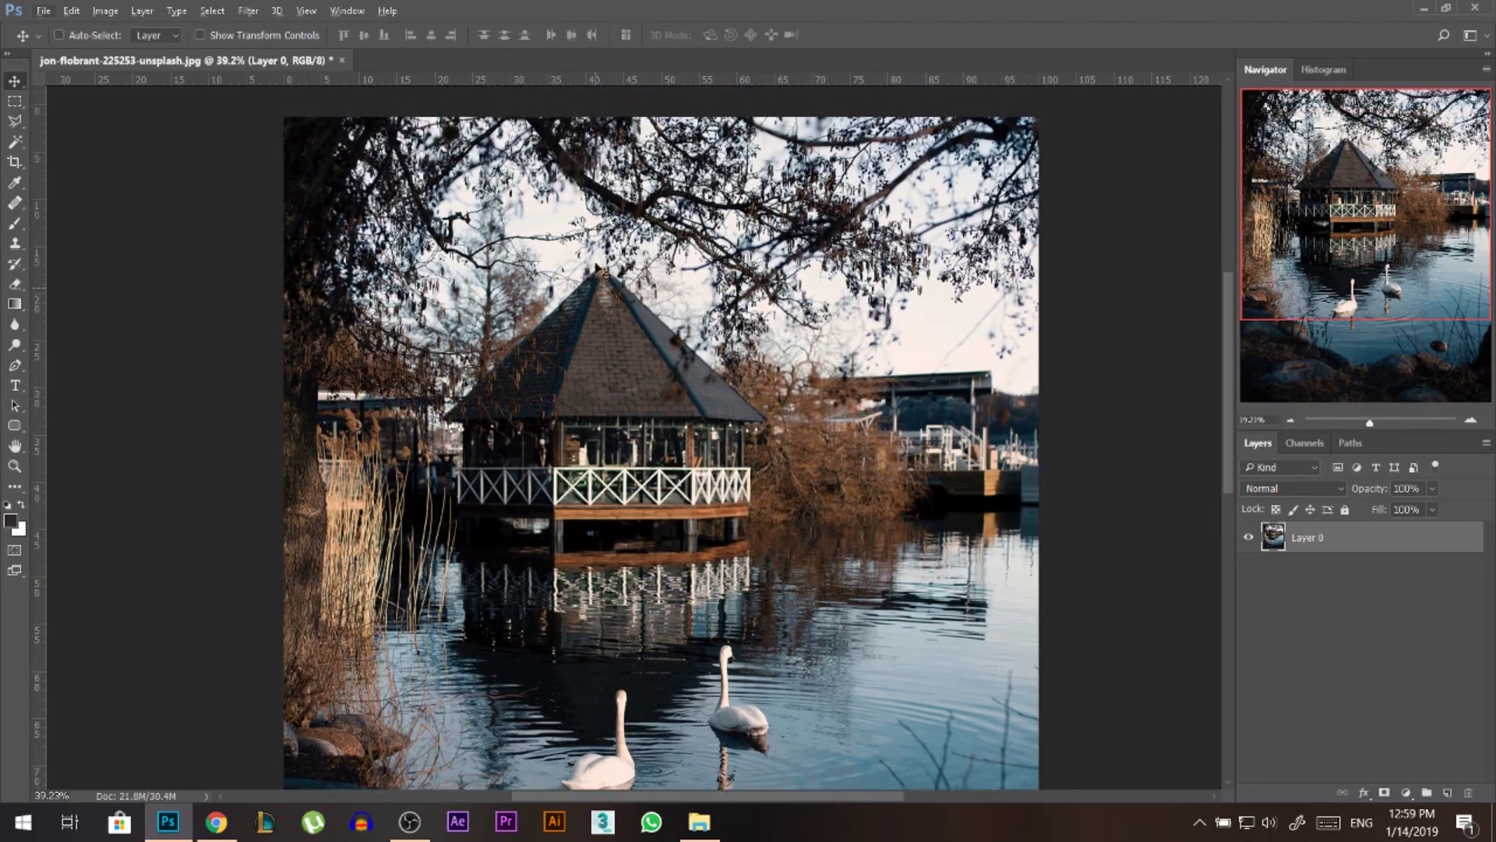
scroll(599, 268, "up", 2)
scroll(831, 308, "up", 1)
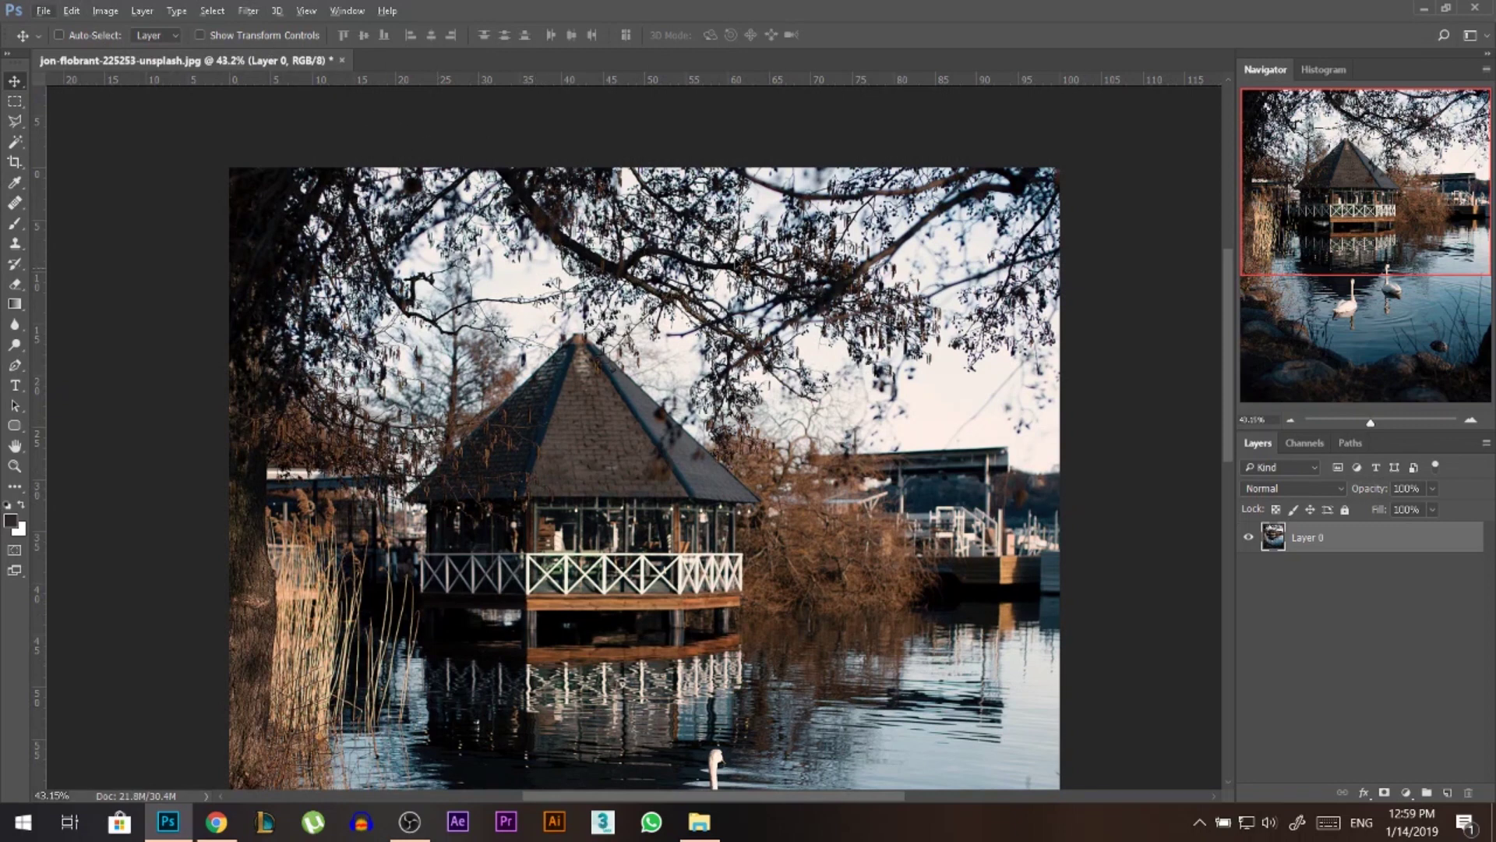
left_click(225, 11)
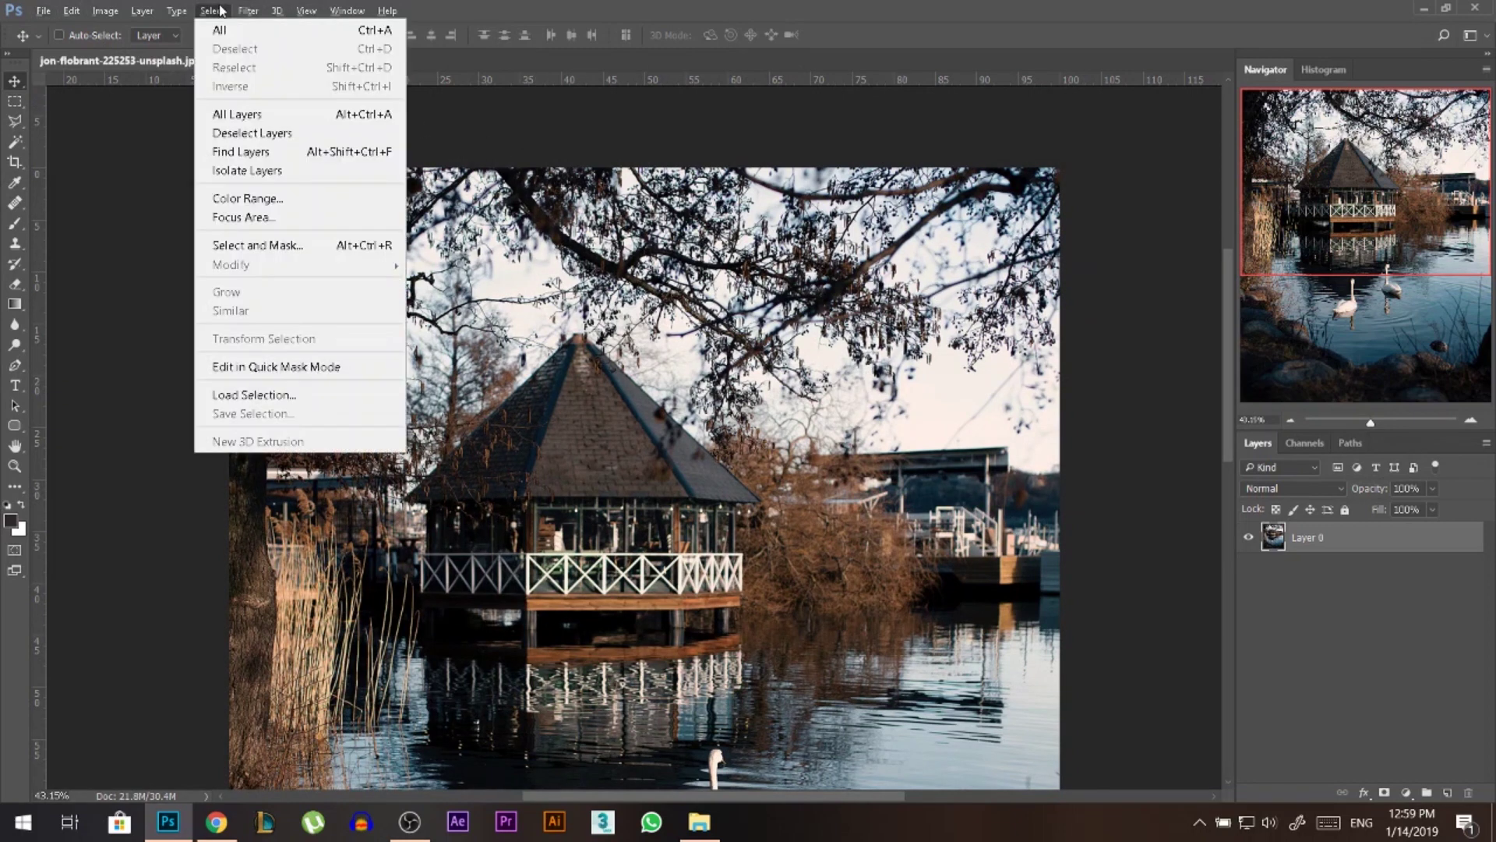
left_click(285, 192)
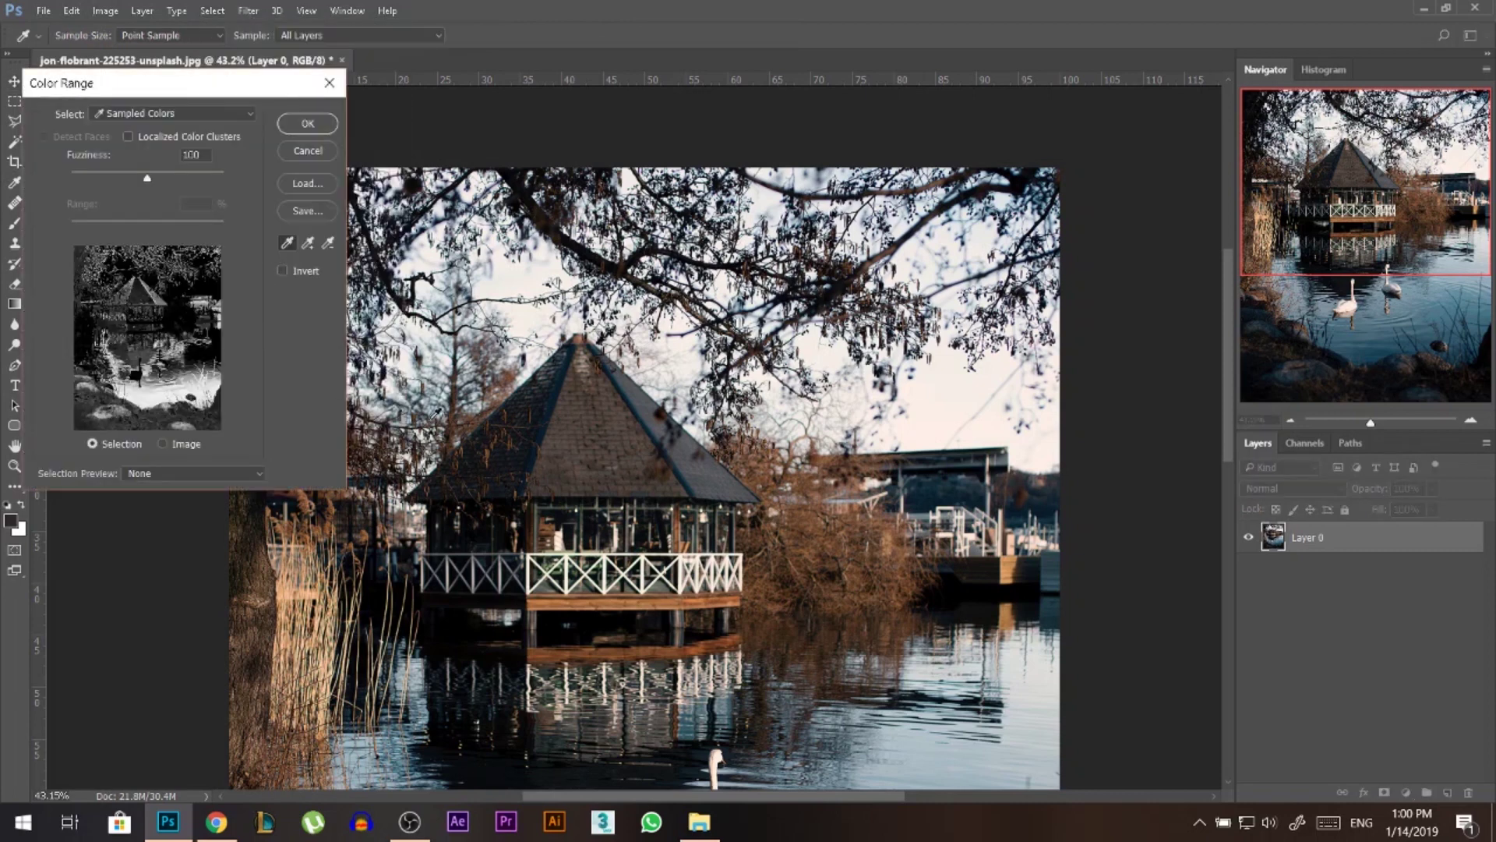
left_click(522, 273)
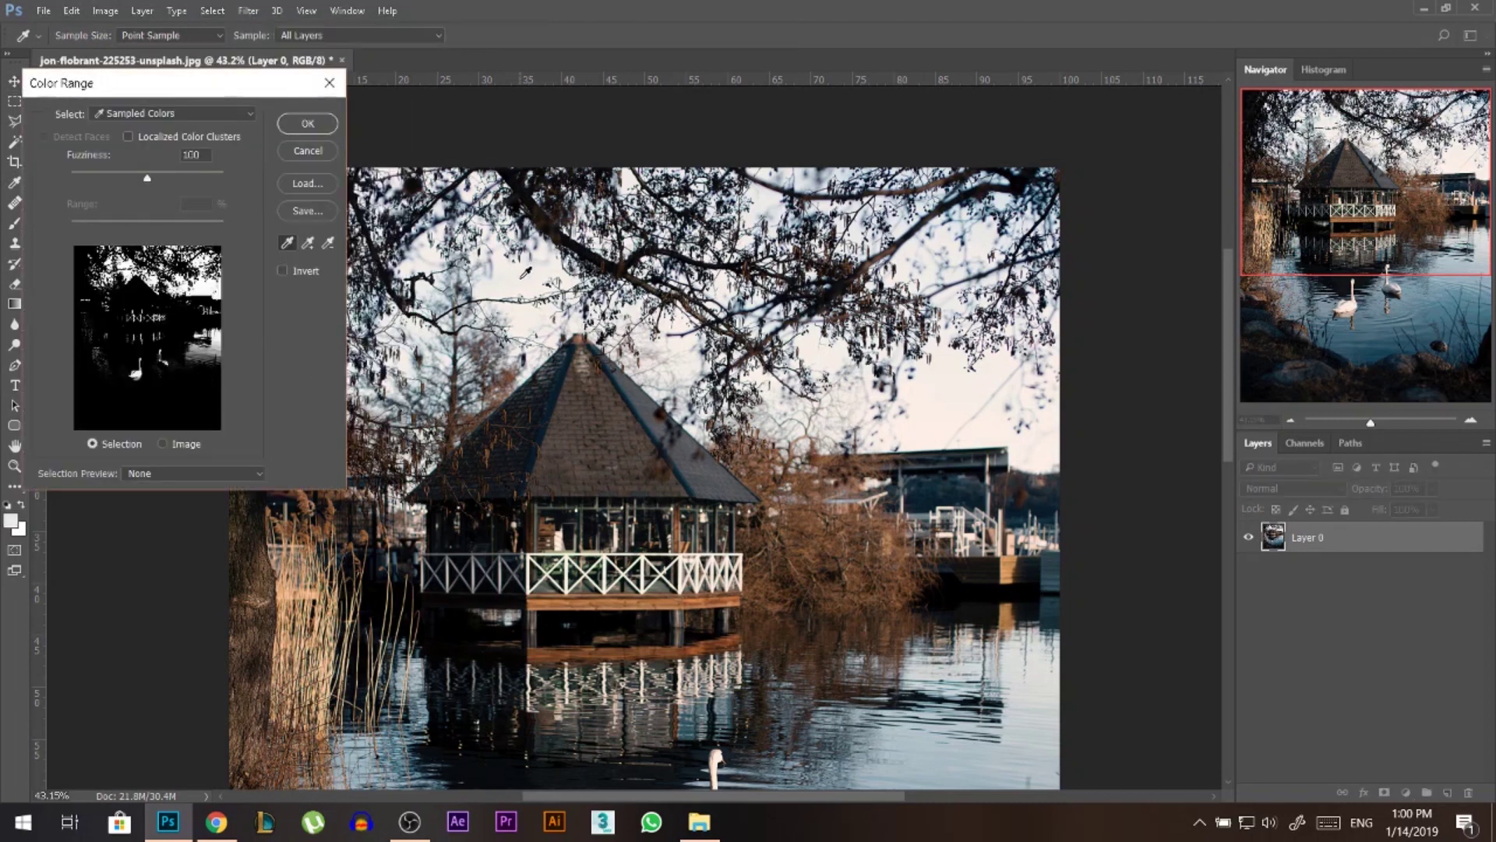
left_click_drag(148, 179, 187, 186)
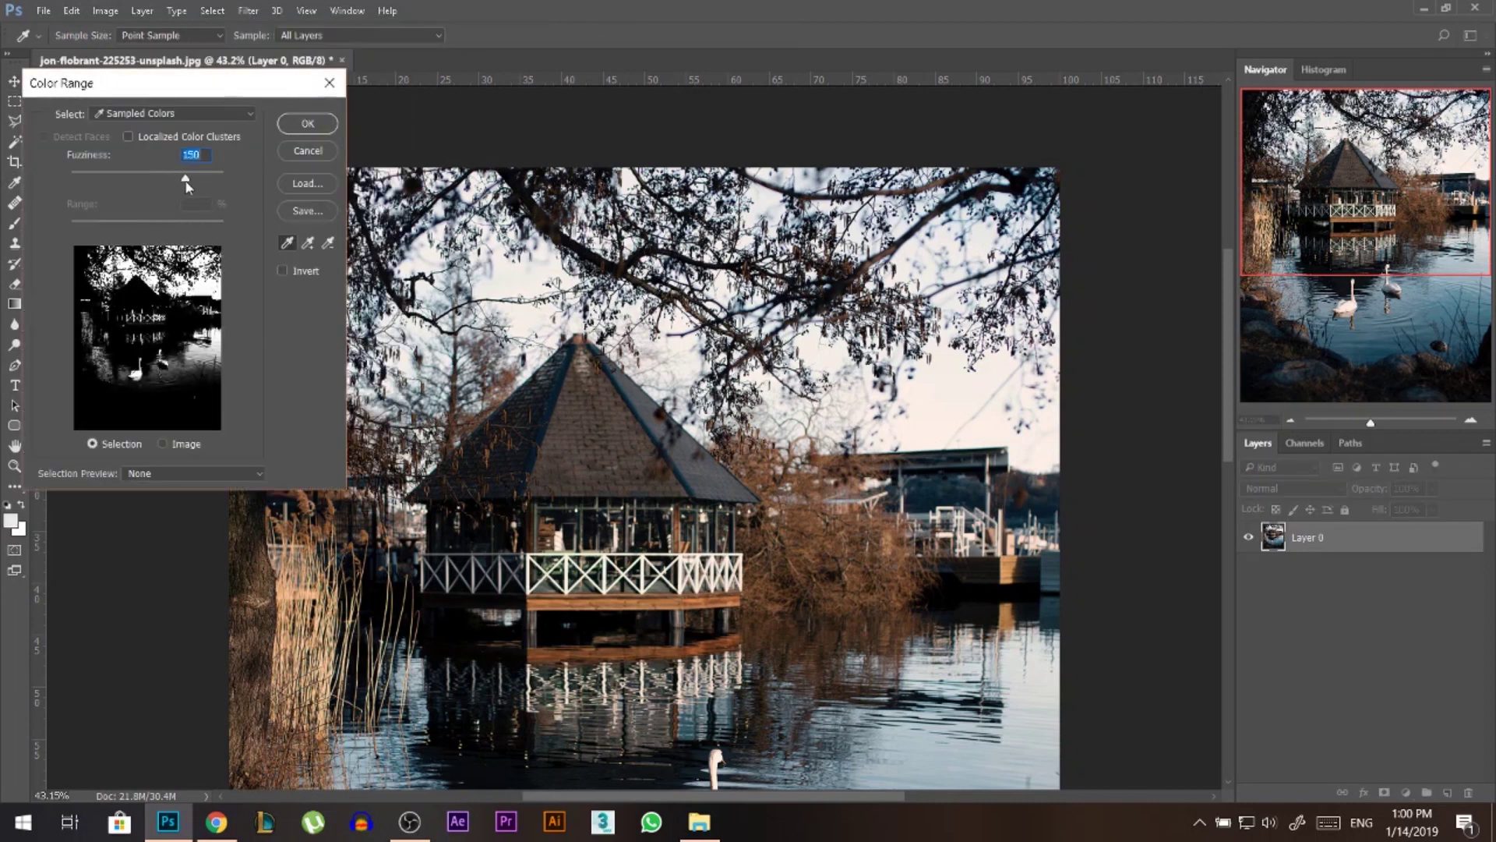
left_click(308, 125)
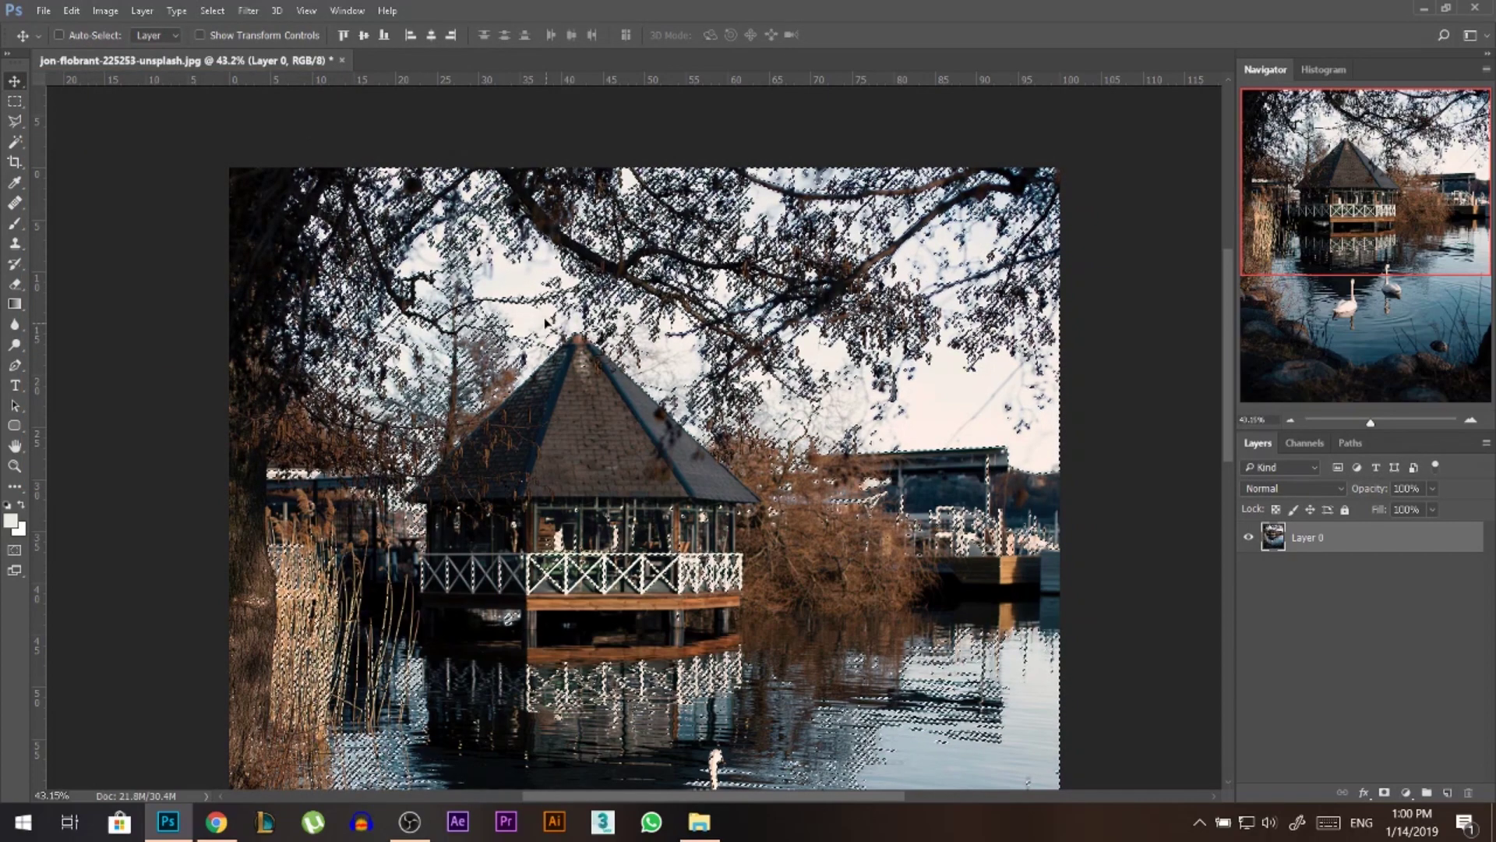
- Add a layer mask to Layer 0 from the sky selection and invert it so that the sky is hidden
left_click(1384, 792)
scroll(615, 333, "down", 3)
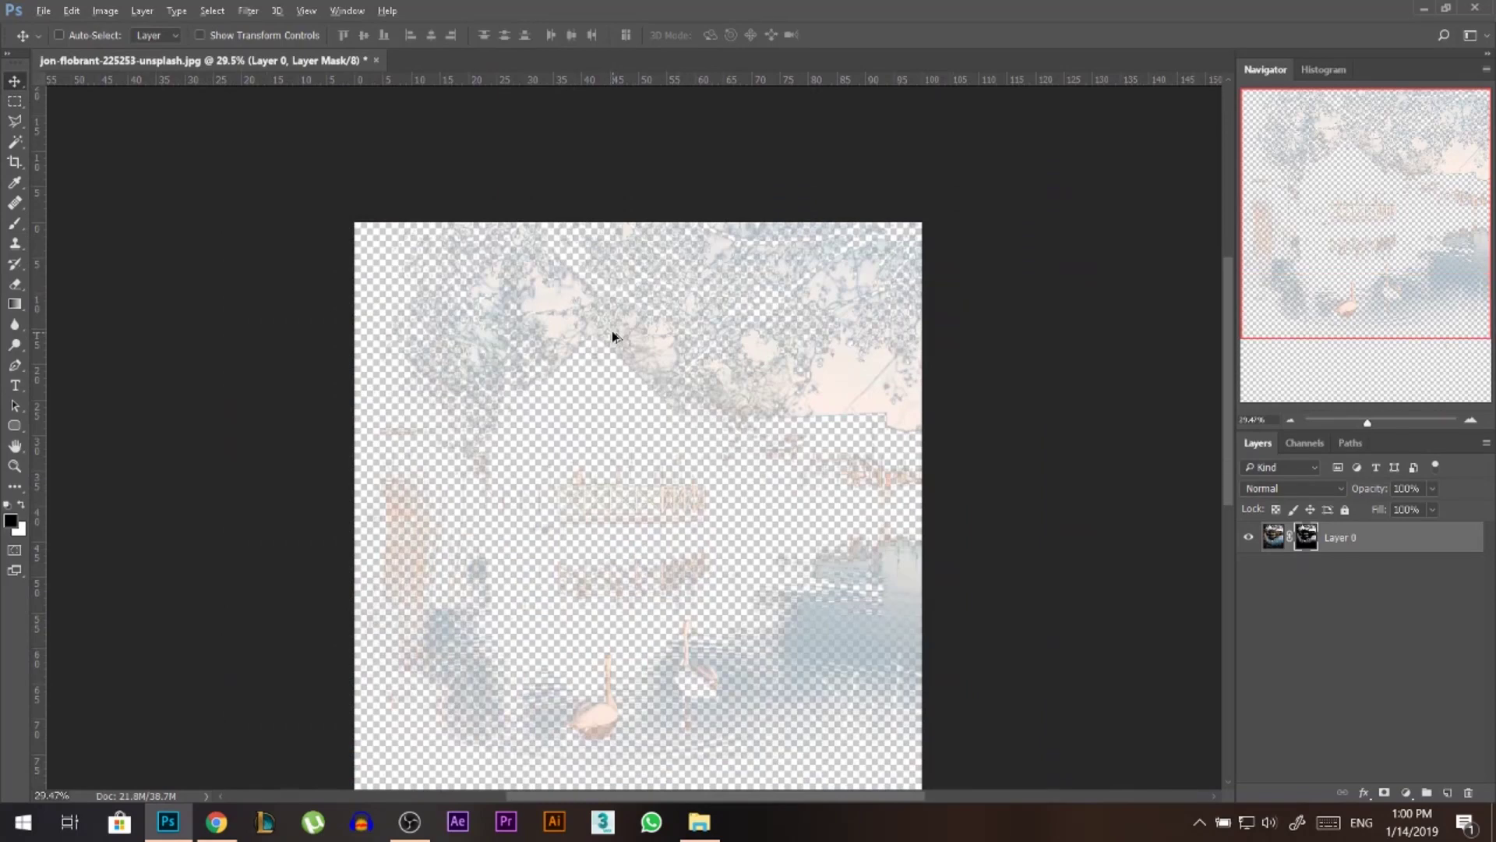
scroll(639, 335, "up", 1)
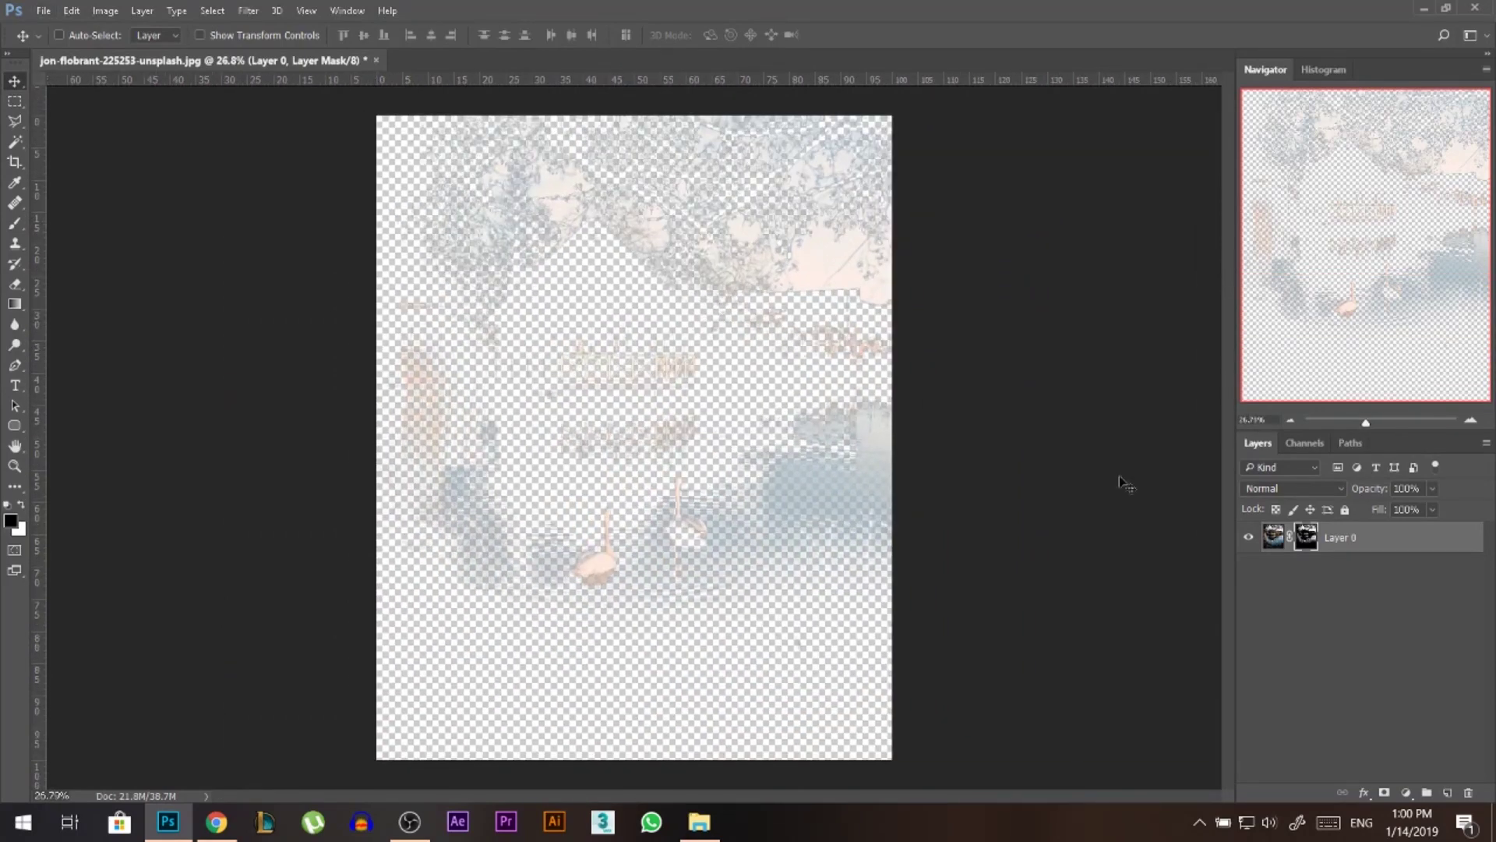
key("ctrl+i")
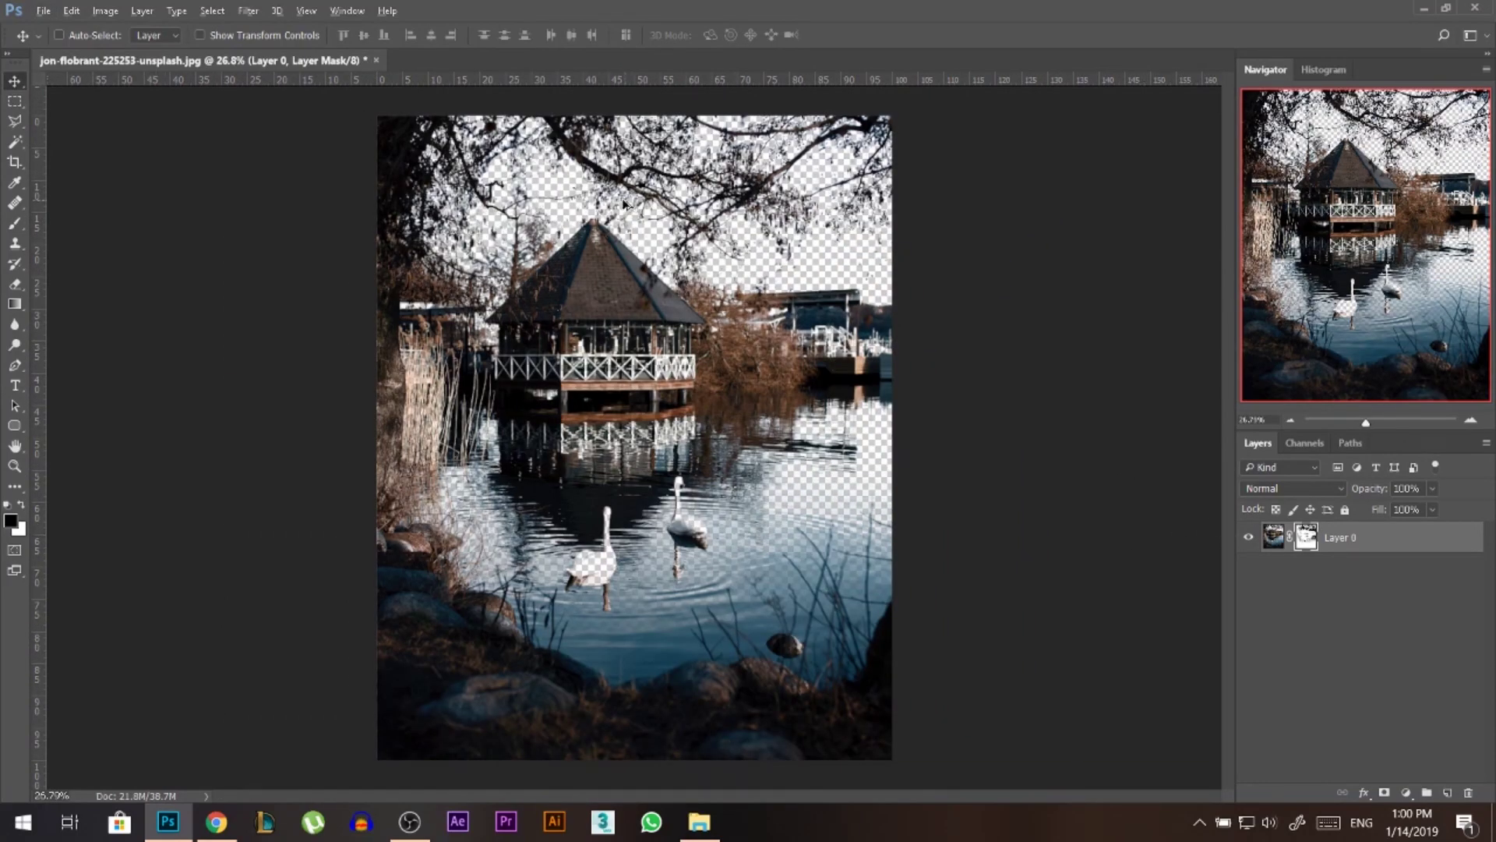
- Compare the image with its layer mask and display the mask alone on the canvas
scroll(623, 204, "up", 3)
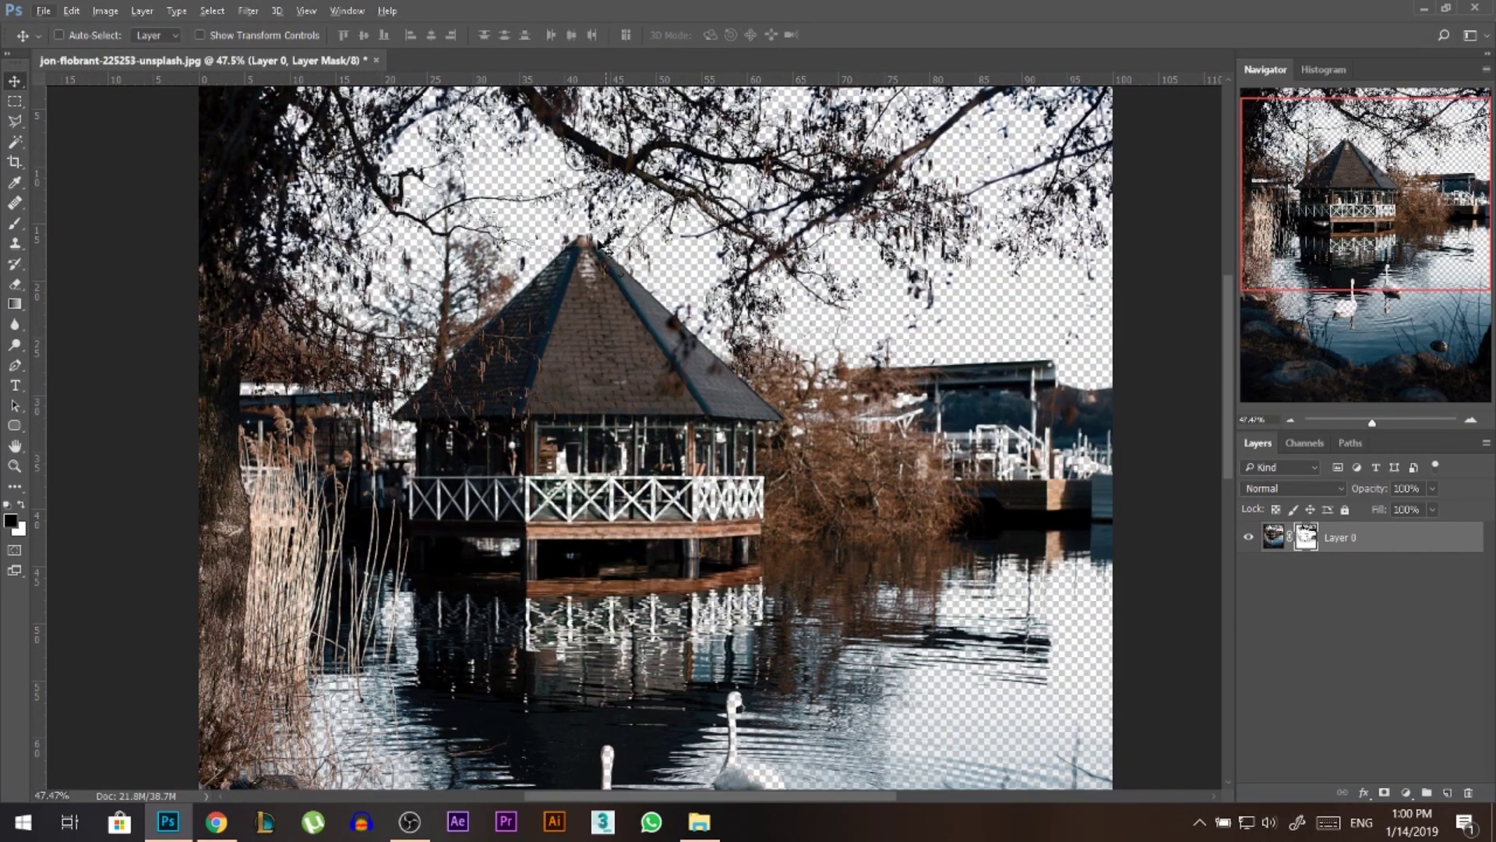
left_click(1299, 541, "alt")
scroll(727, 261, "down", 2)
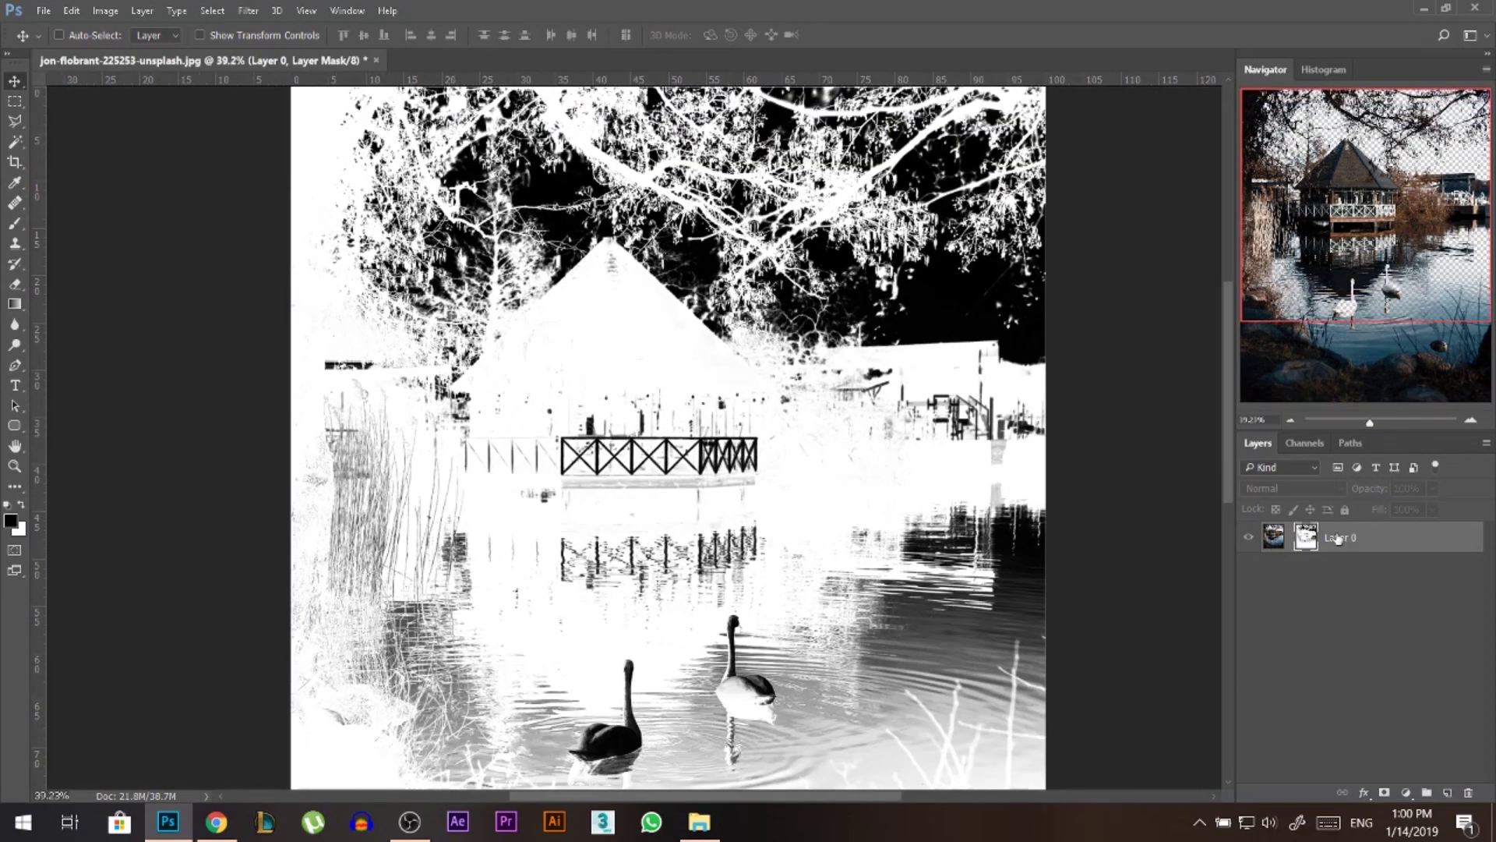
left_click(1314, 545, "alt")
left_click(1314, 546, "alt")
left_click(1313, 545, "alt")
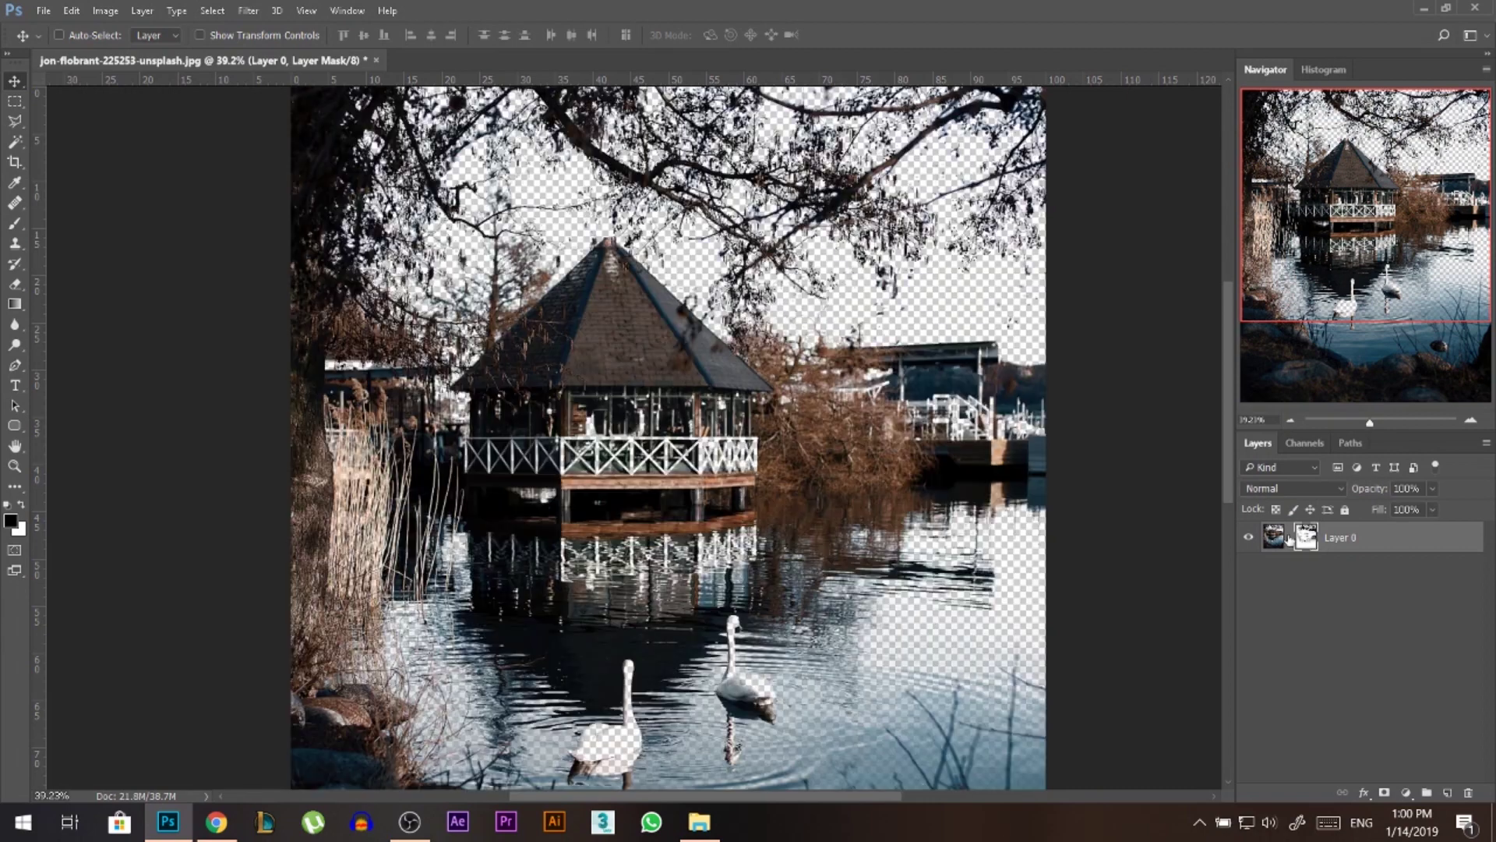
left_click(1306, 540, "alt")
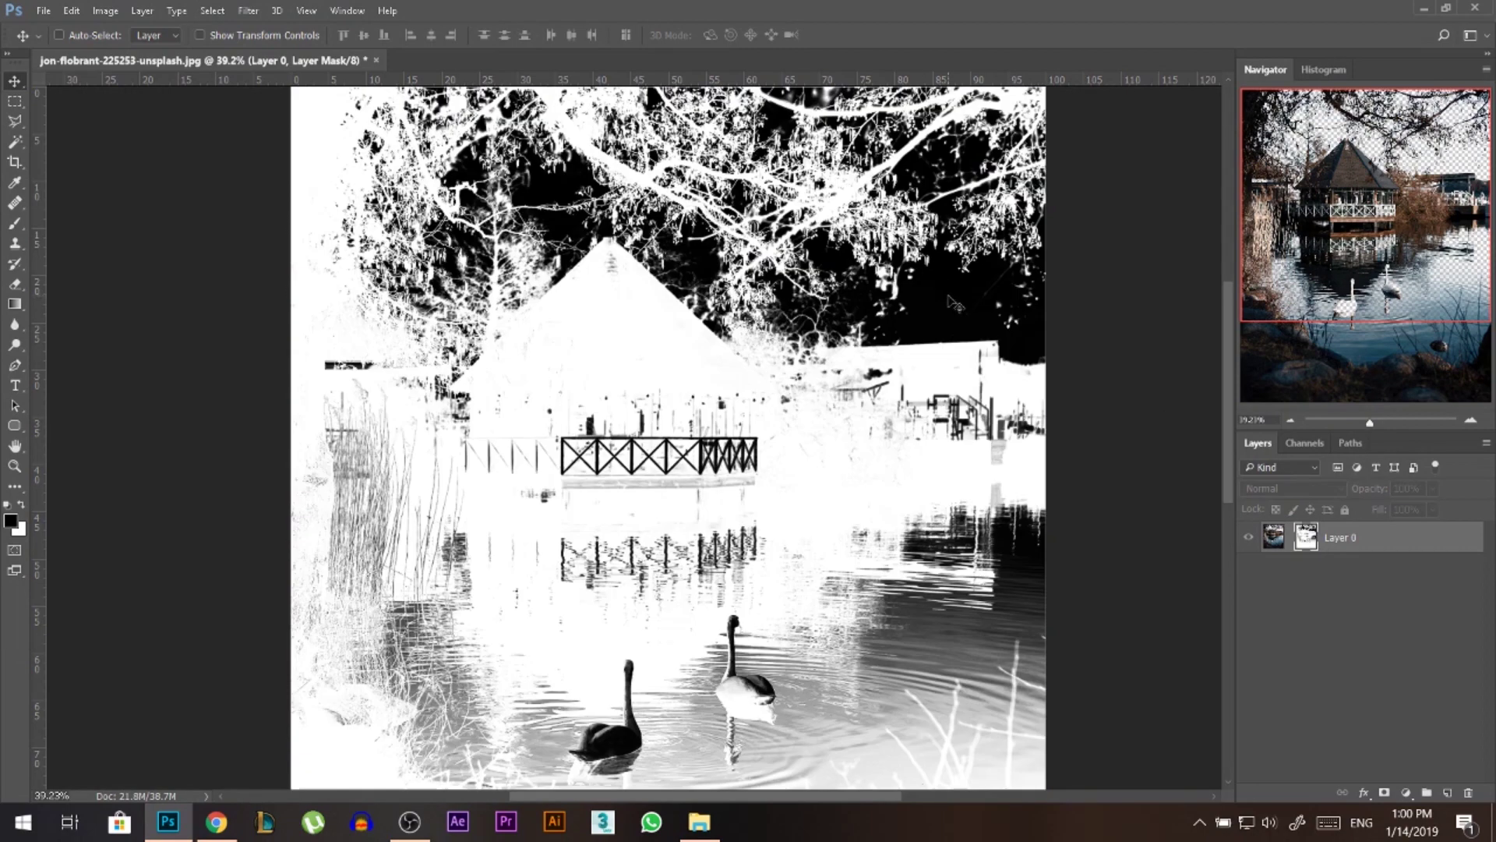
- Paint the mask white over the pavilion, pier, reeds, swans and water with a hard brush, and return to the normal image view
left_click(21, 230)
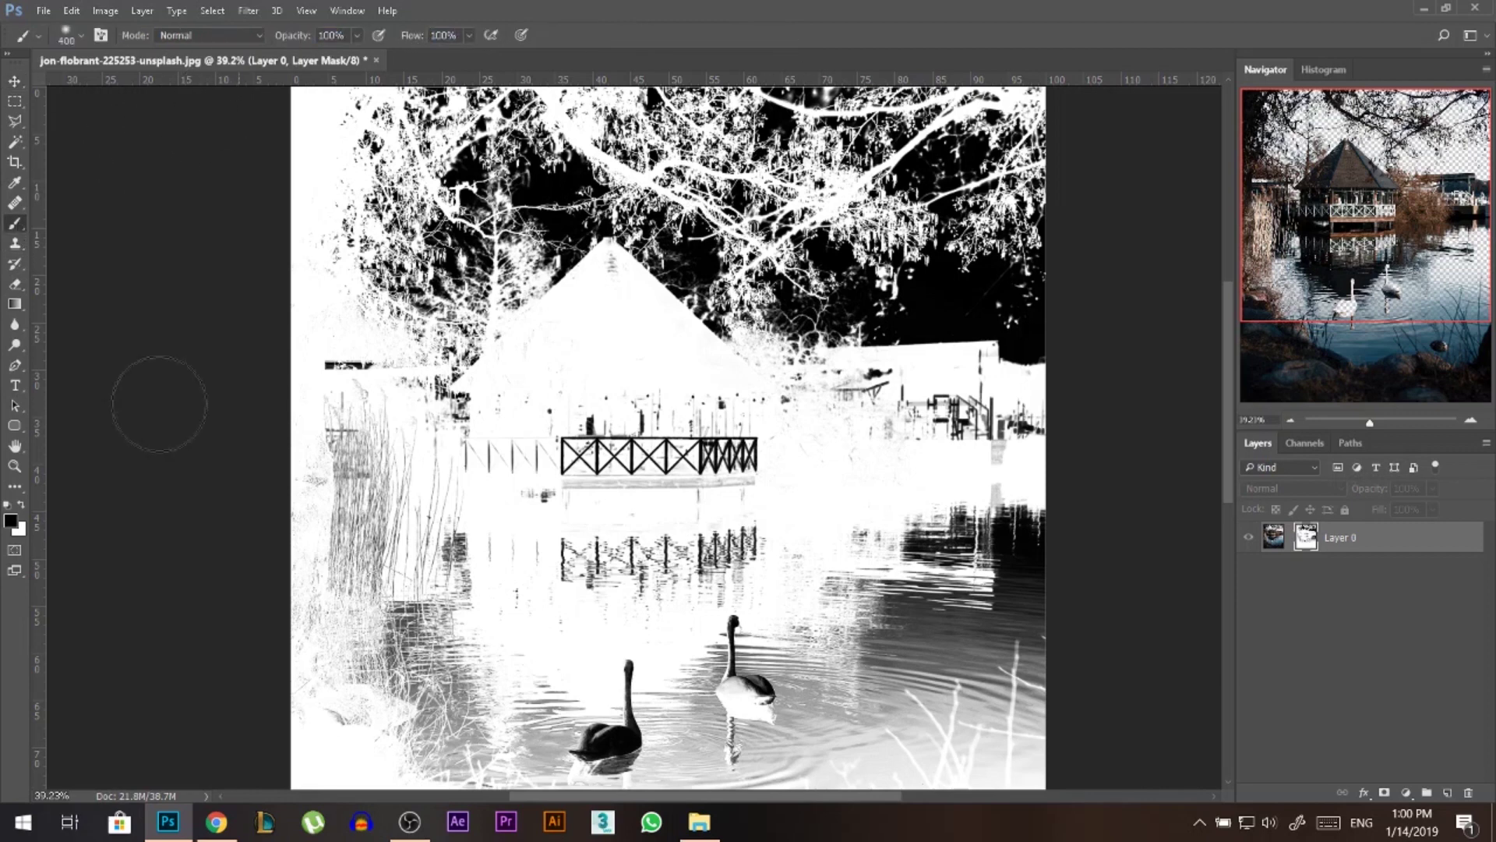
right_click(521, 472)
mouse_move(446, 432)
left_mouse_down()
mouse_move(404, 437)
mouse_move(439, 426)
left_mouse_up()
left_click(603, 277)
key("ctrl+z")
key("x")
mouse_move(610, 299)
left_mouse_down()
mouse_move(657, 431)
mouse_move(660, 417)
mouse_move(816, 408)
mouse_move(792, 383)
mouse_move(920, 415)
mouse_move(848, 435)
mouse_move(1021, 427)
mouse_move(918, 415)
mouse_move(1001, 414)
left_mouse_up()
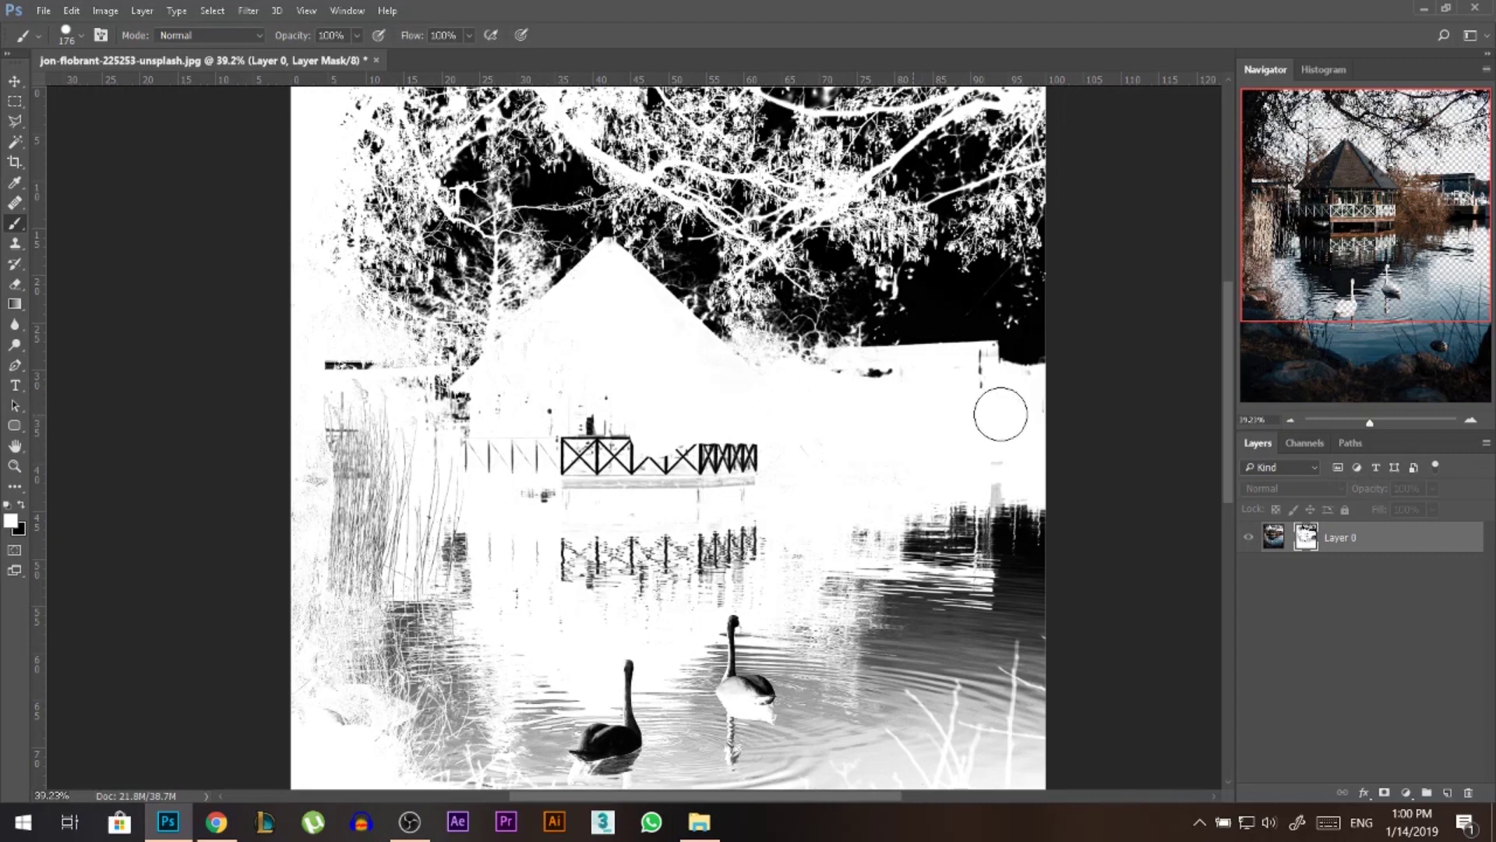
mouse_move(777, 513)
left_mouse_down()
mouse_move(891, 539)
mouse_move(623, 537)
mouse_move(468, 518)
mouse_move(515, 511)
mouse_move(521, 563)
mouse_move(975, 712)
left_mouse_up()
scroll(858, 544, "down", 3)
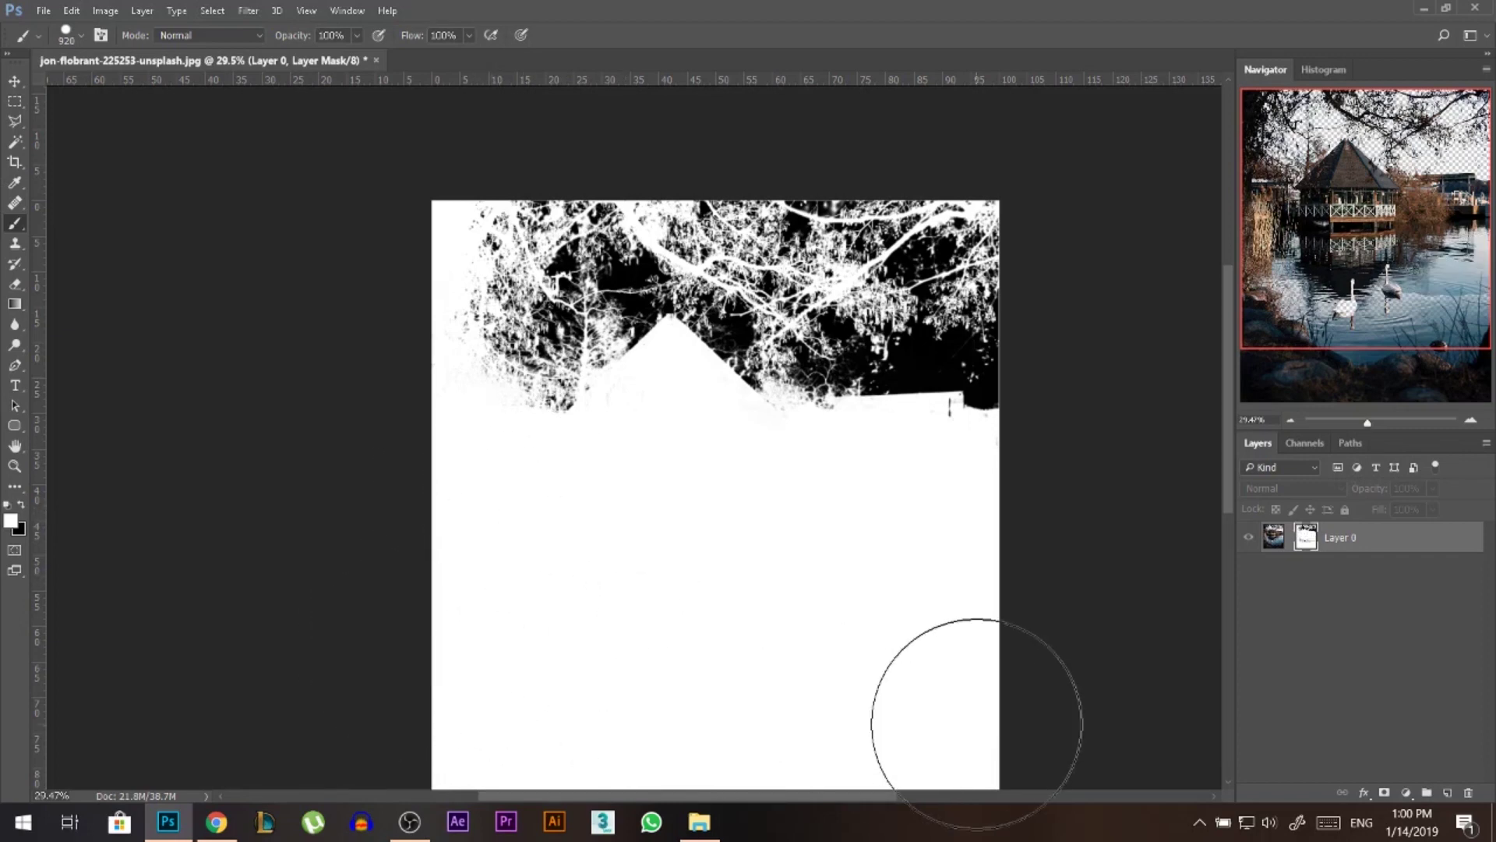
scroll(745, 591, "down", 3)
left_click(1306, 538, "alt")
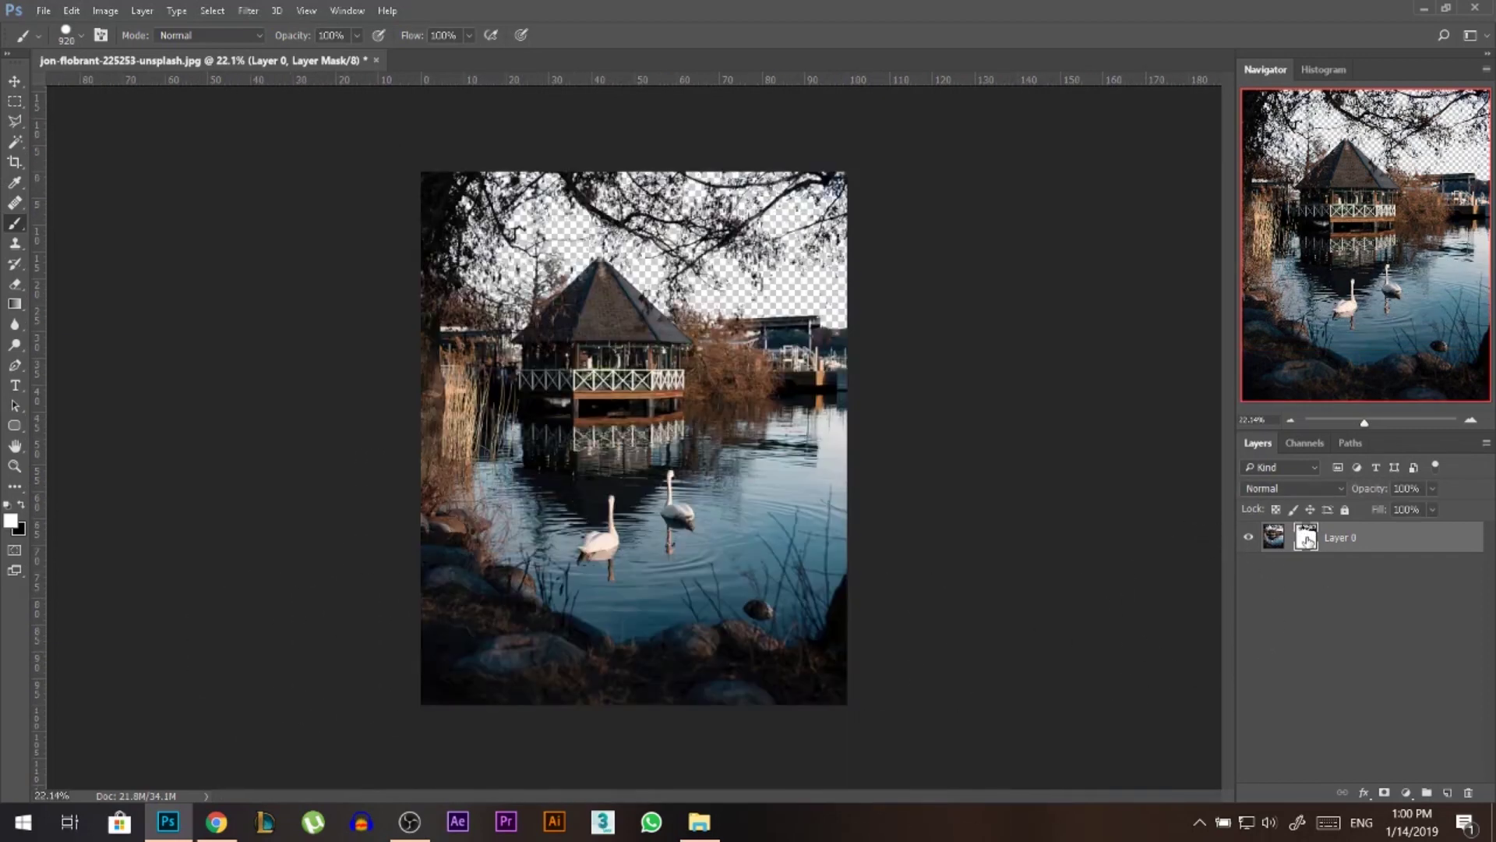
- Add a new layer beneath Layer 0 and fill it with black to check the edges of the sky cut-out
left_click(1448, 793)
left_click_drag(1342, 545, 1331, 607)
key("x")
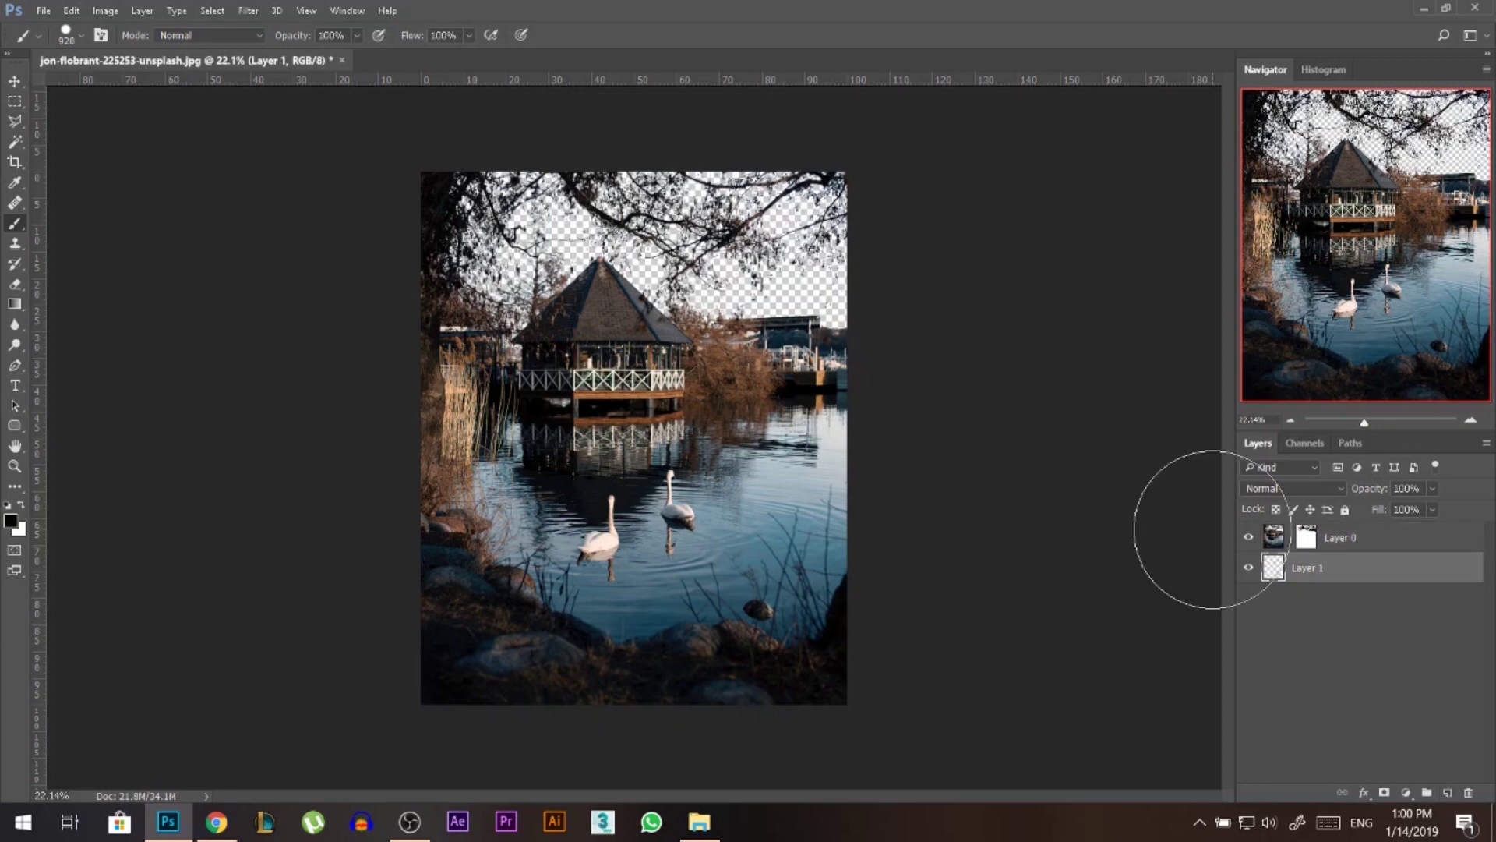
key("alt+BackSpace")
key("v")
scroll(826, 303, "up", 3)
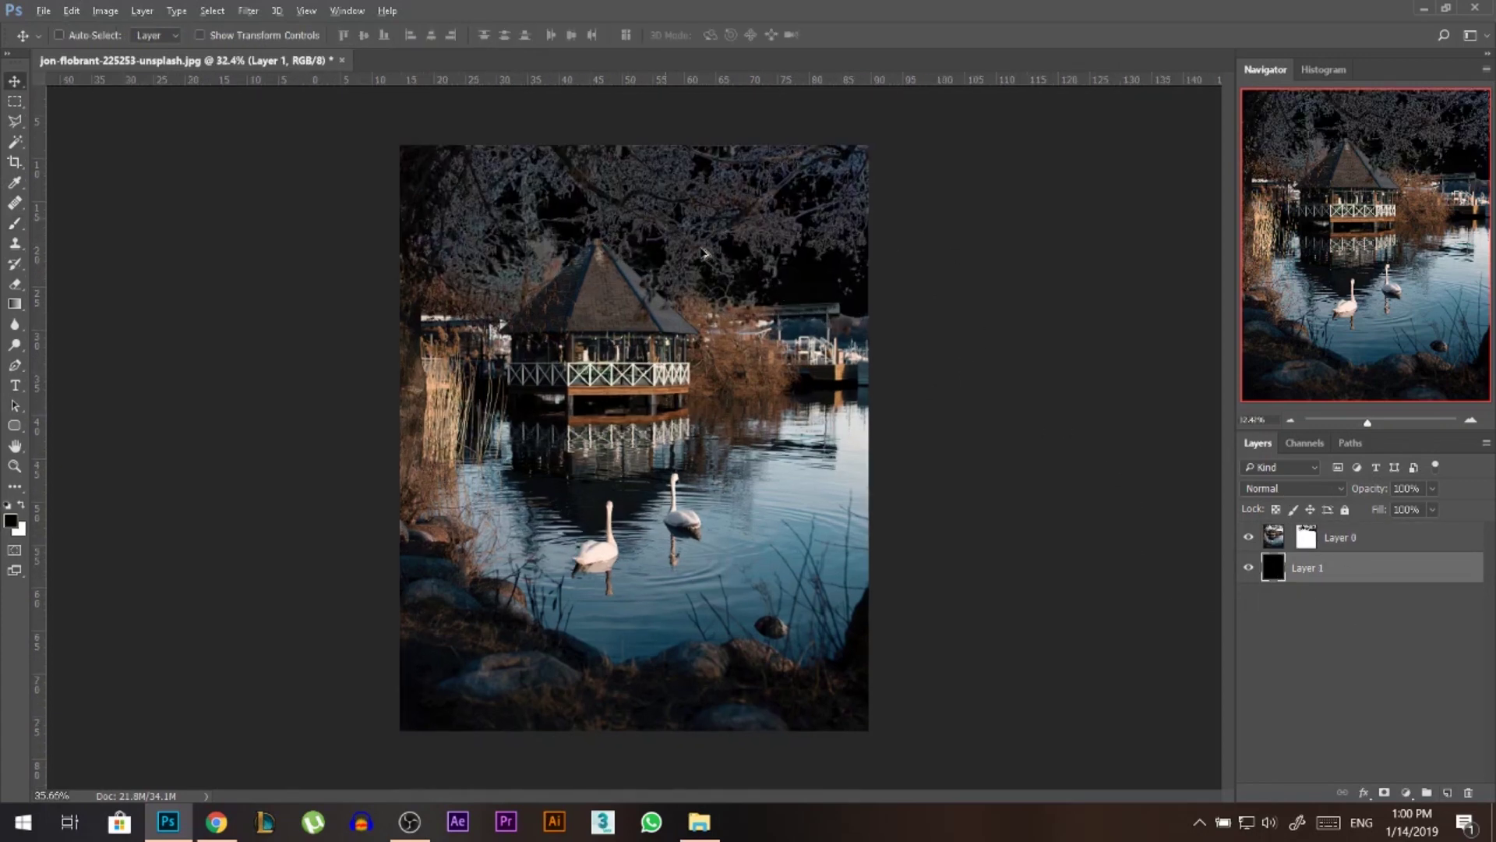
left_click_drag(826, 302, 839, 268)
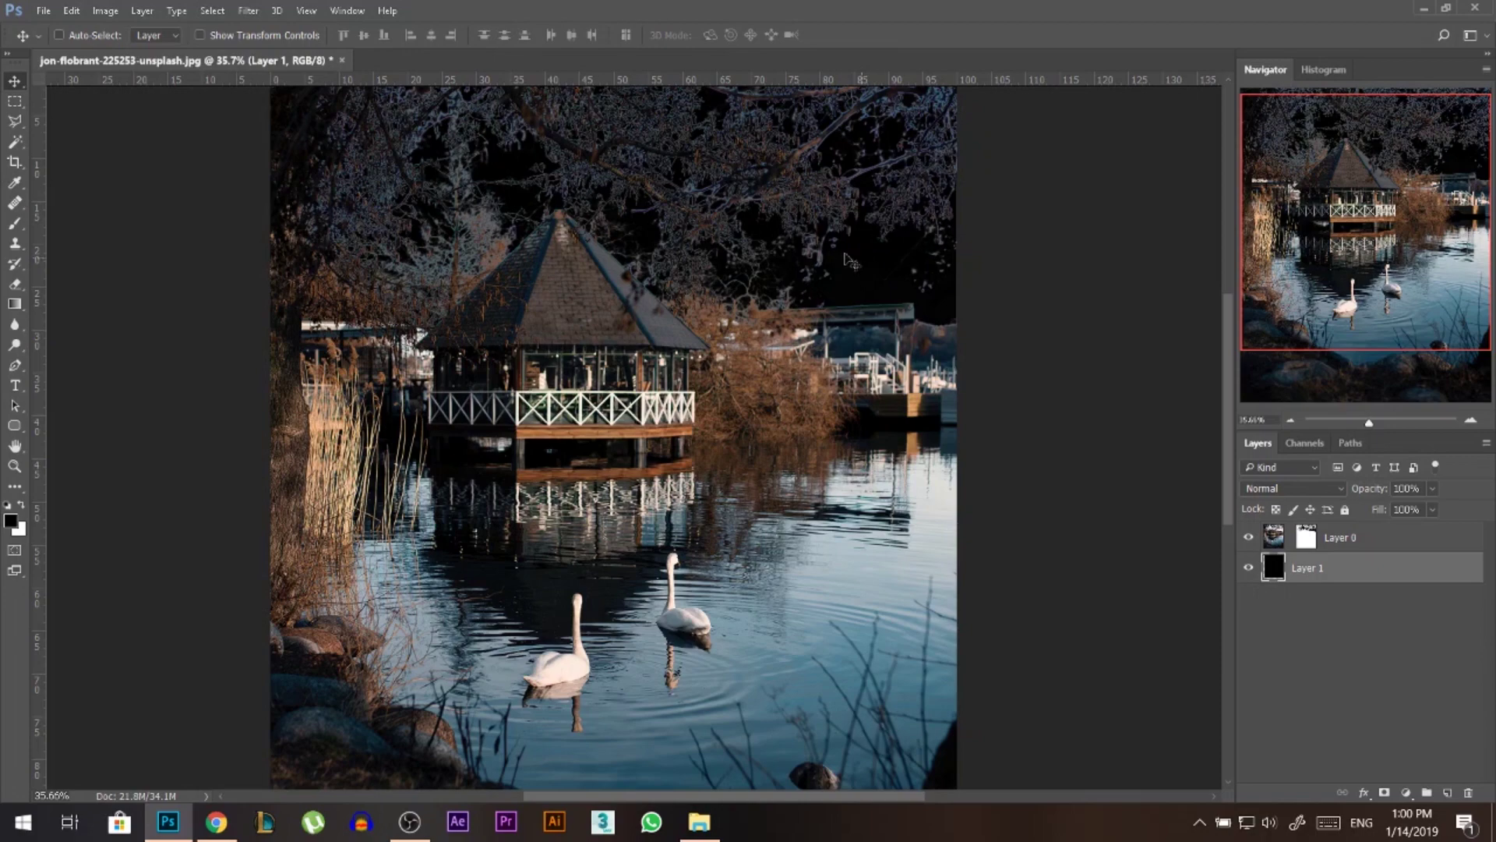
scroll(288, 242, "up", 4)
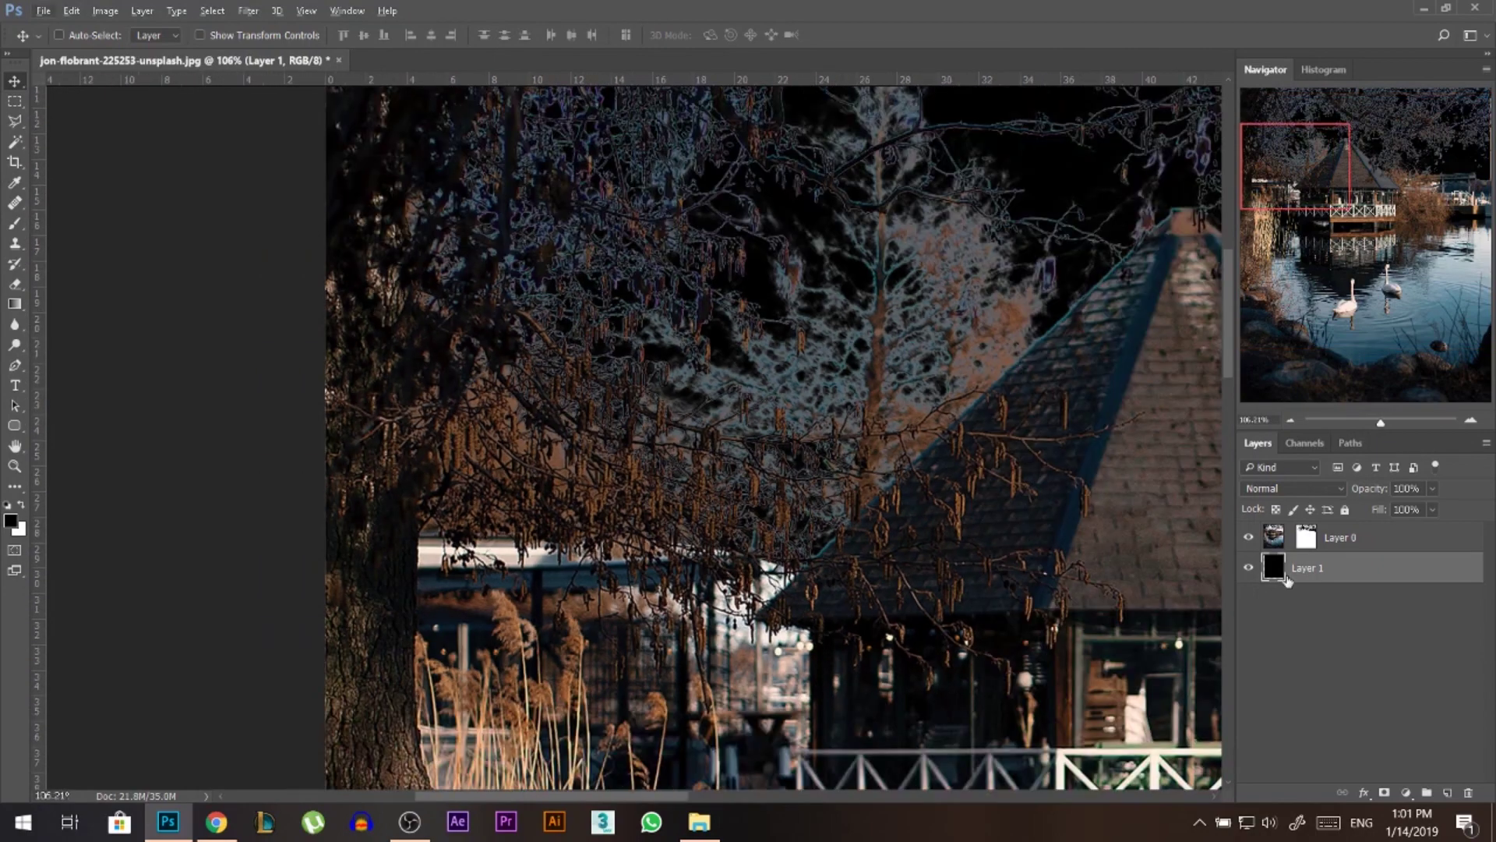
- Delete the black-filled layer beneath the masked photo
left_click(1306, 537)
key("b")
key("x")
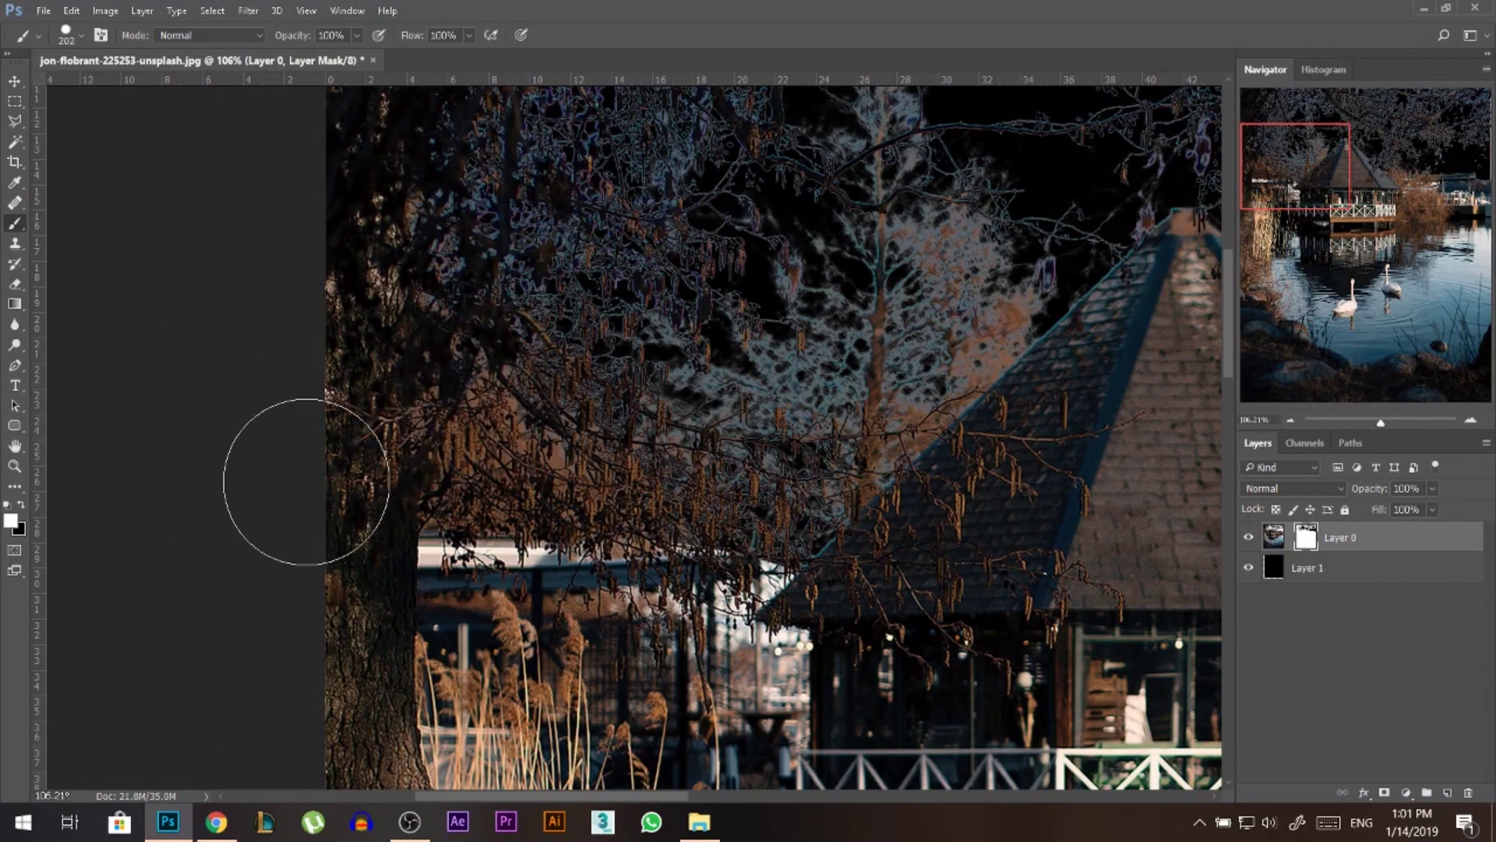
scroll(291, 424, "down", 3)
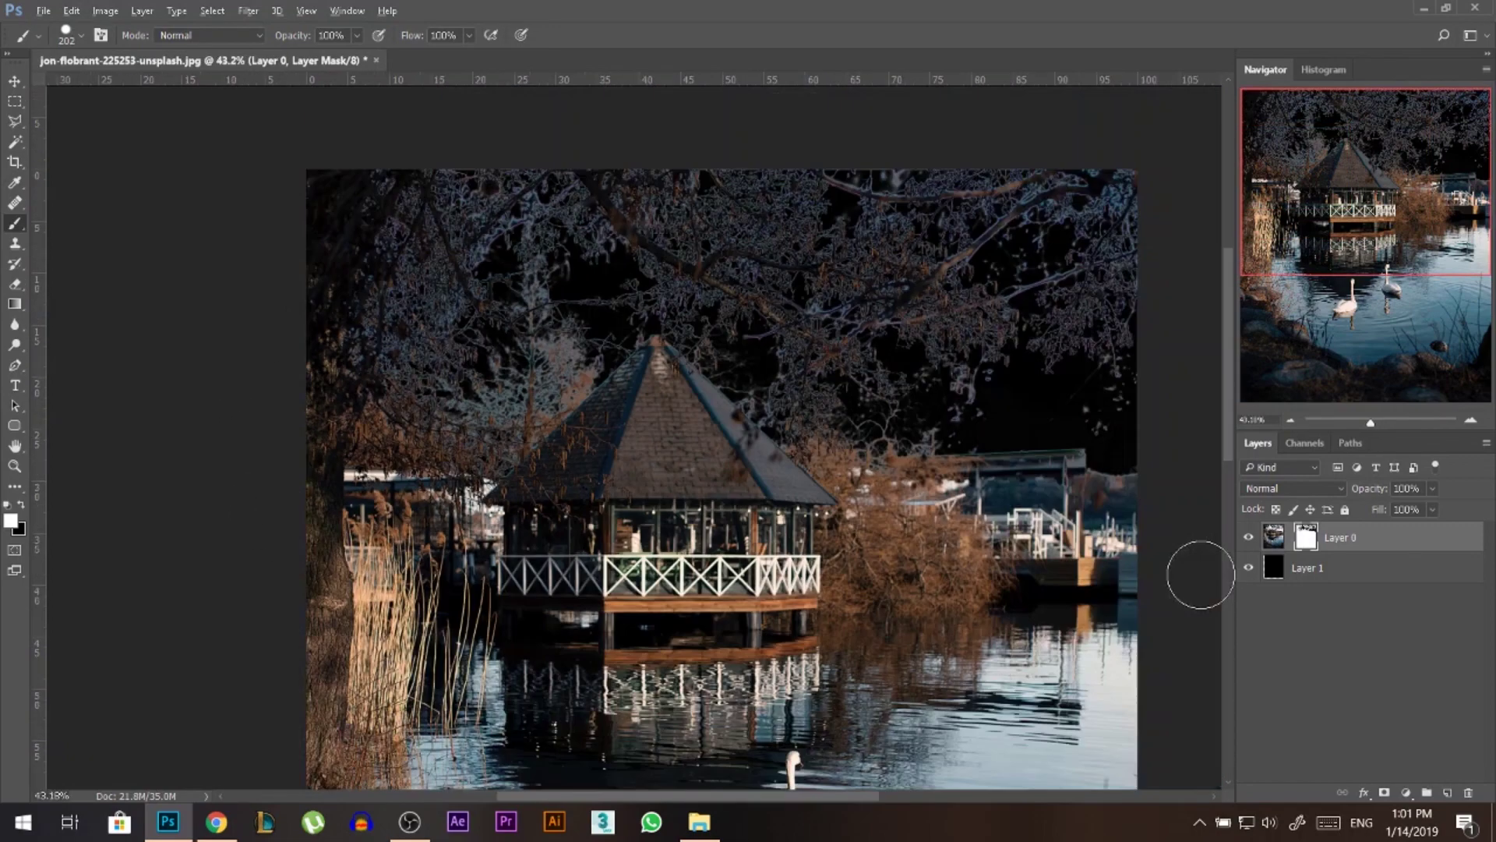
left_click(1324, 579)
key("Delete")
key("v")
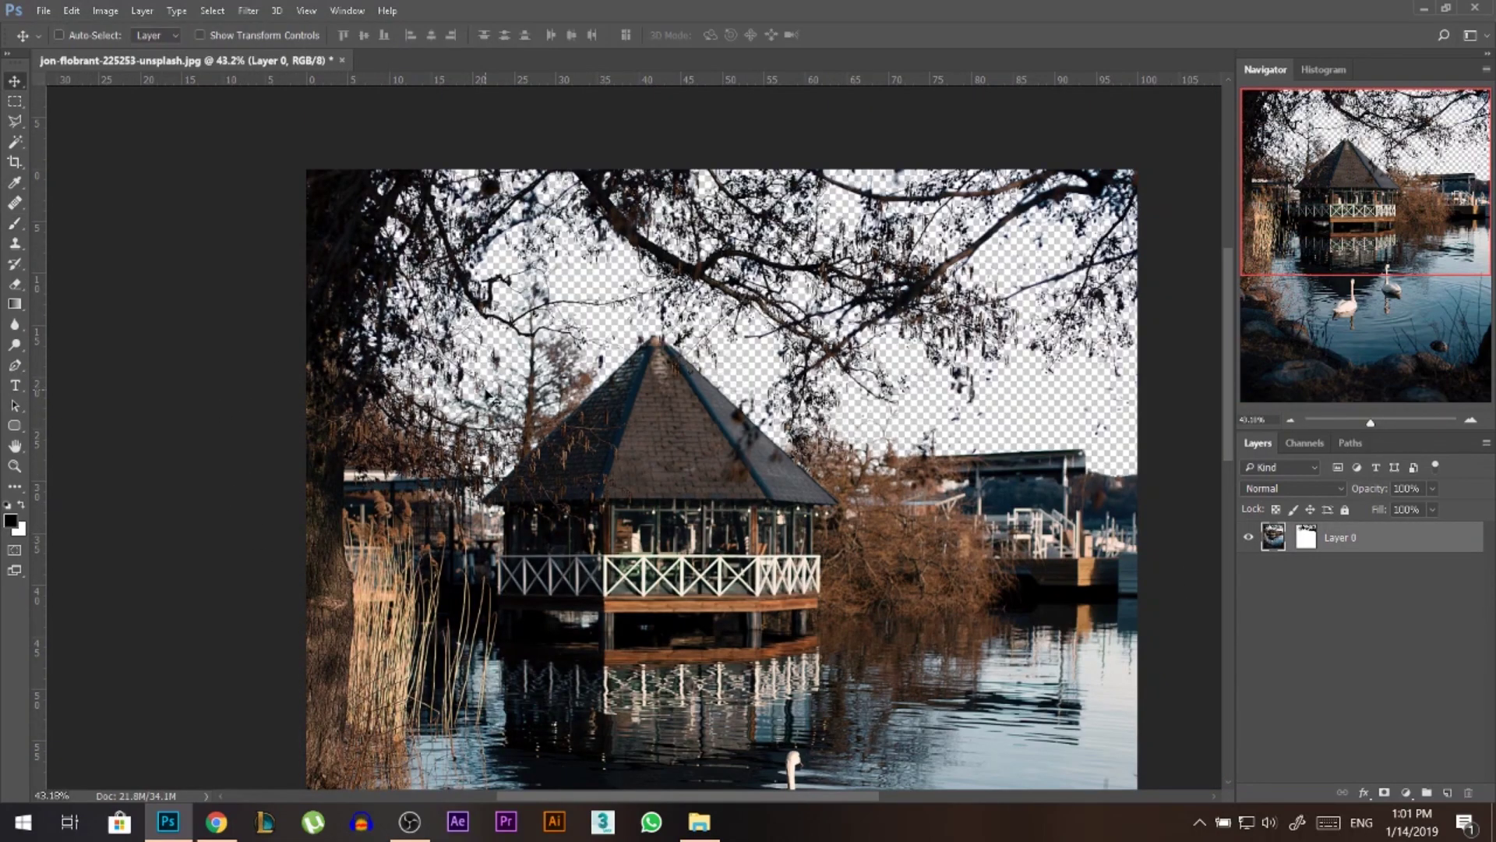
- Place backlit-clouds-cloudy-sky-1028546.jpg from the Lady On Lake folder into the document and move its layer beneath Layer 0
scroll(468, 389, "down", 4)
left_click(699, 821)
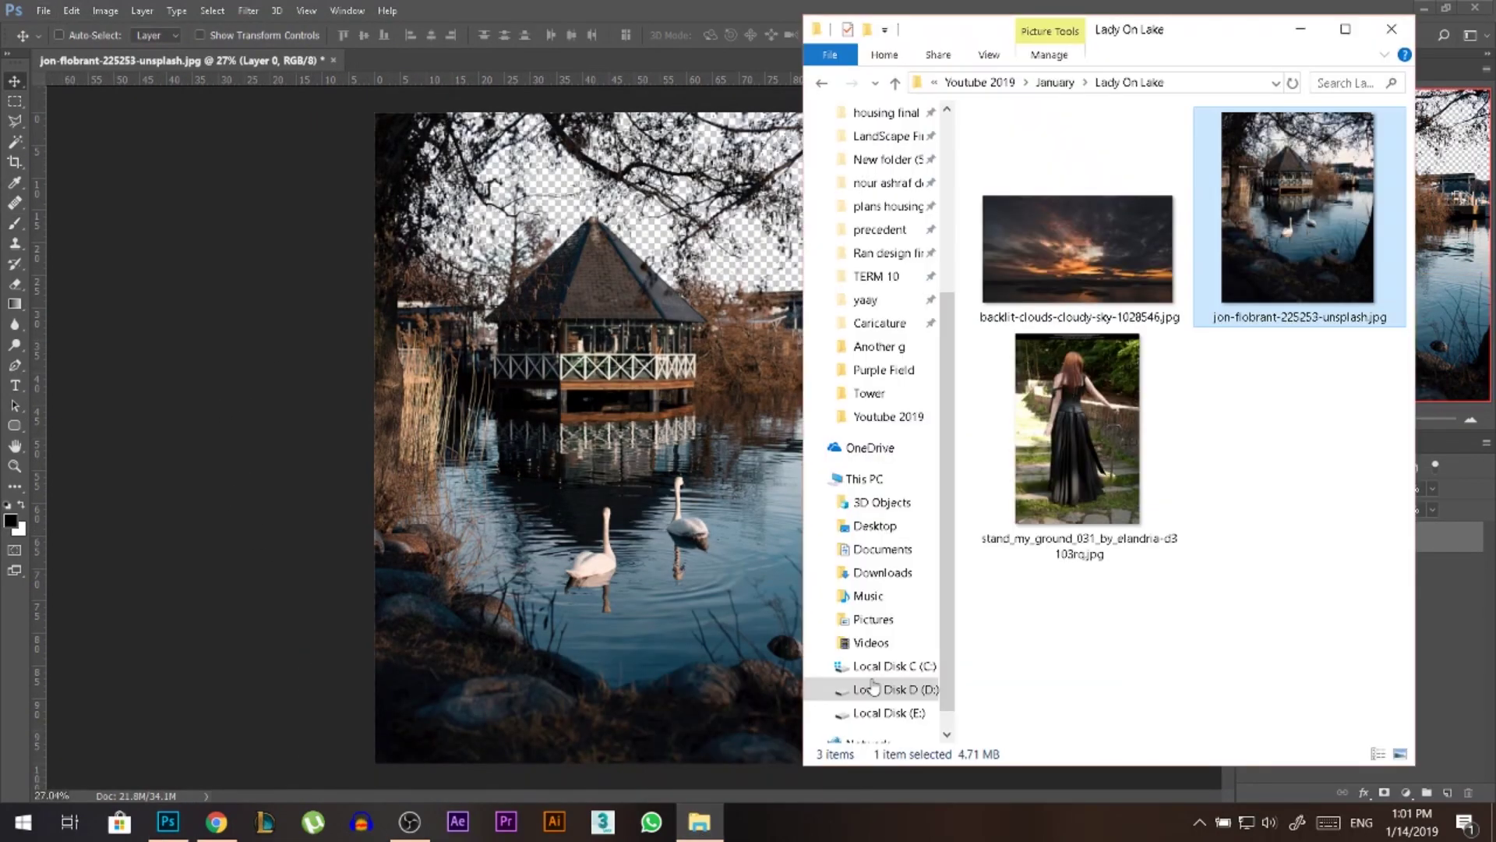
left_click_drag(1075, 248, 553, 327)
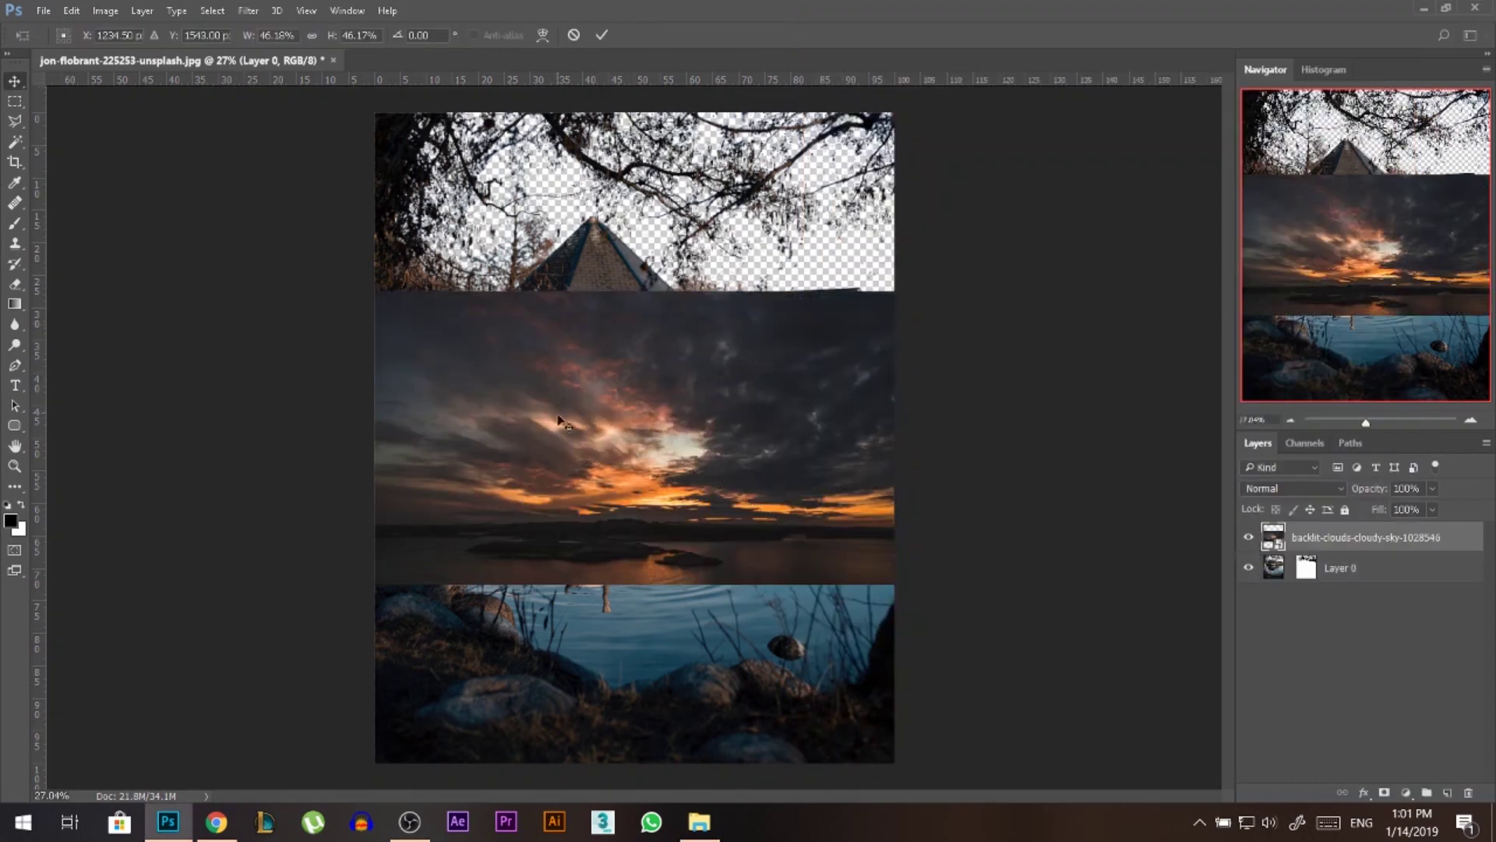
key("Return")
left_click_drag(1348, 538, 1285, 585)
- Scale the sunset sky image up to about 60% and position it behind the branches and pavilion in the upper part of the photo
left_click_drag(757, 357, 725, 270)
key("ctrl+t")
left_click_drag(895, 359, 1039, 452)
left_click_drag(754, 331, 755, 288)
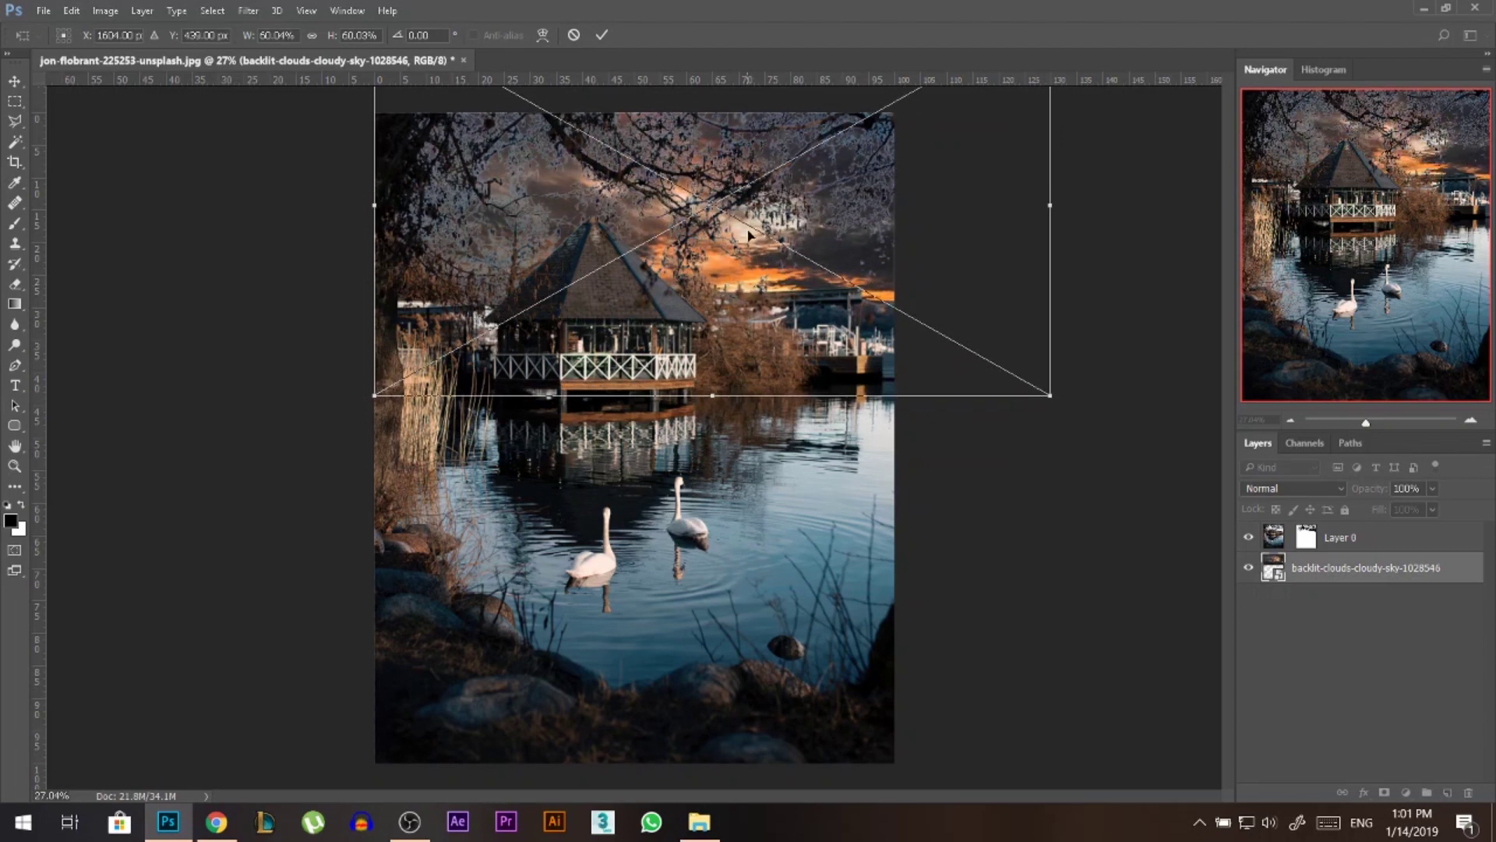
key("Return")
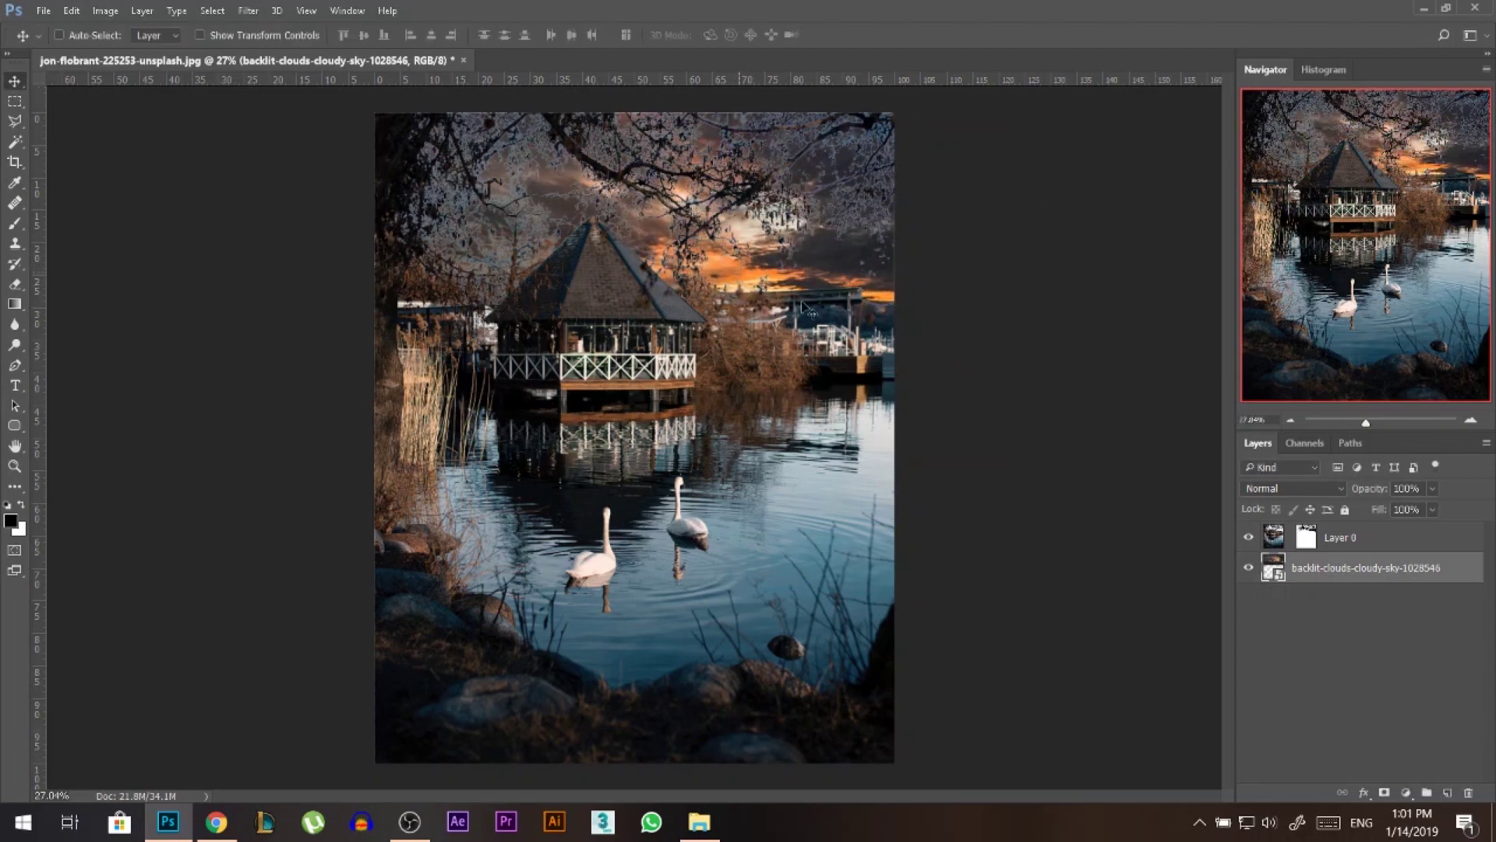
- Examine how the branch and roof edges blend with the new sky, up close and with individual layers hidden and shown
scroll(810, 327, "up", 3)
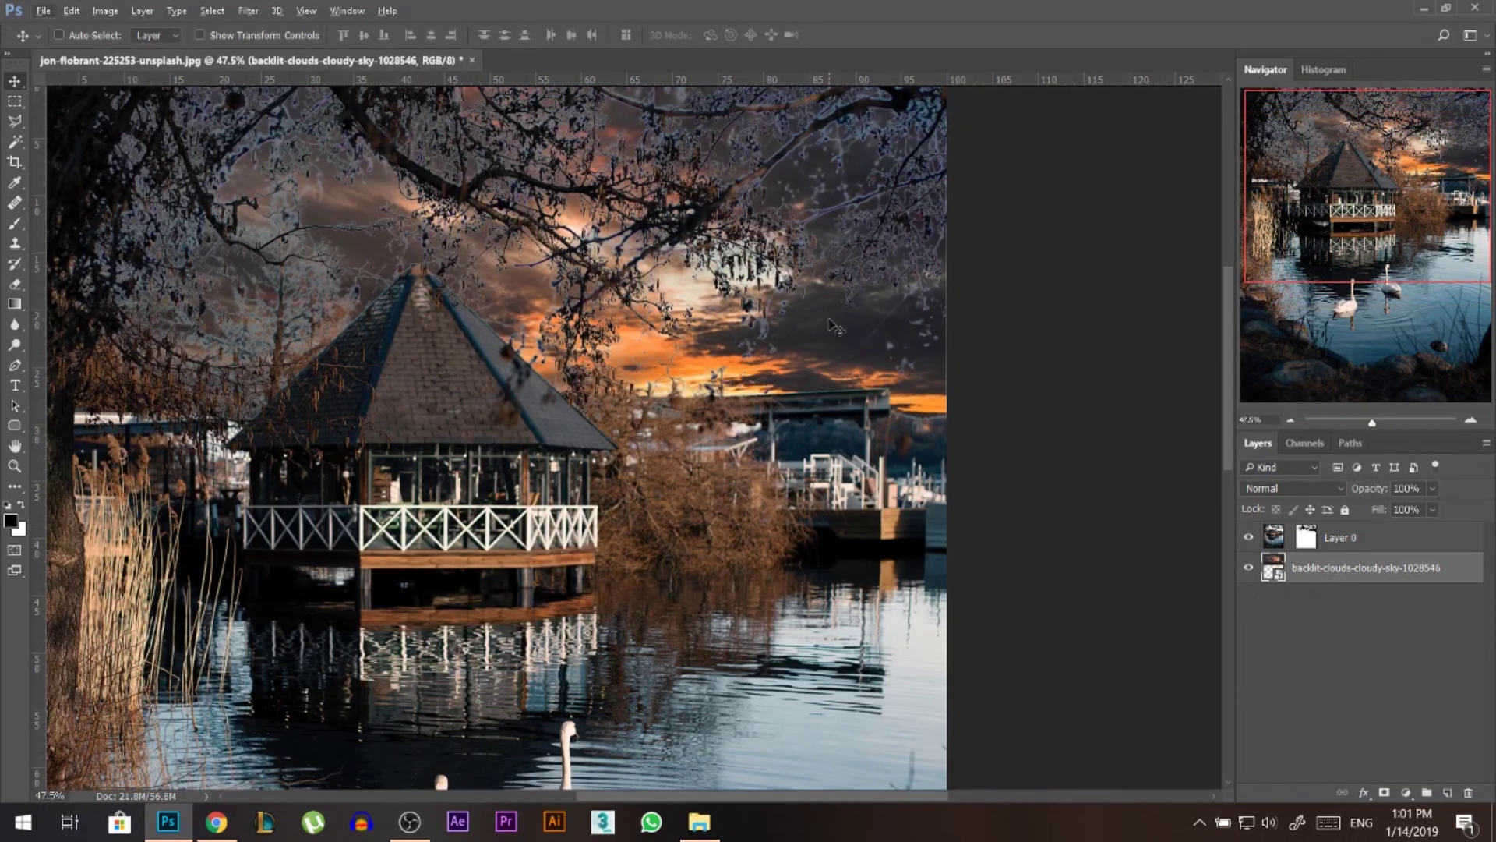
scroll(831, 335, "down", 1)
scroll(362, 240, "up", 5)
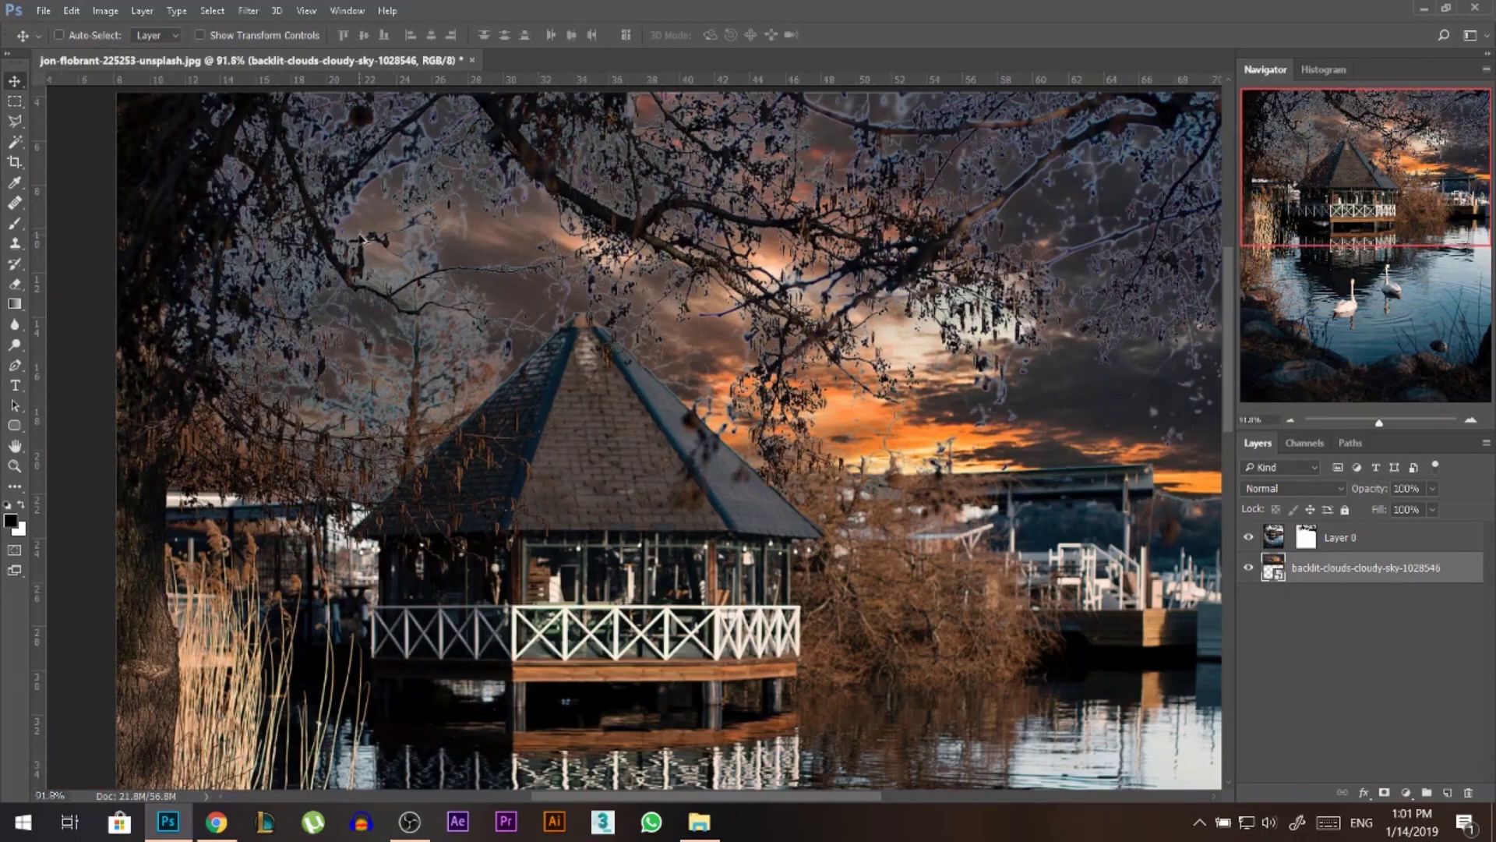
scroll(362, 238, "up", 1)
scroll(363, 238, "down", 3)
scroll(869, 230, "up", 3)
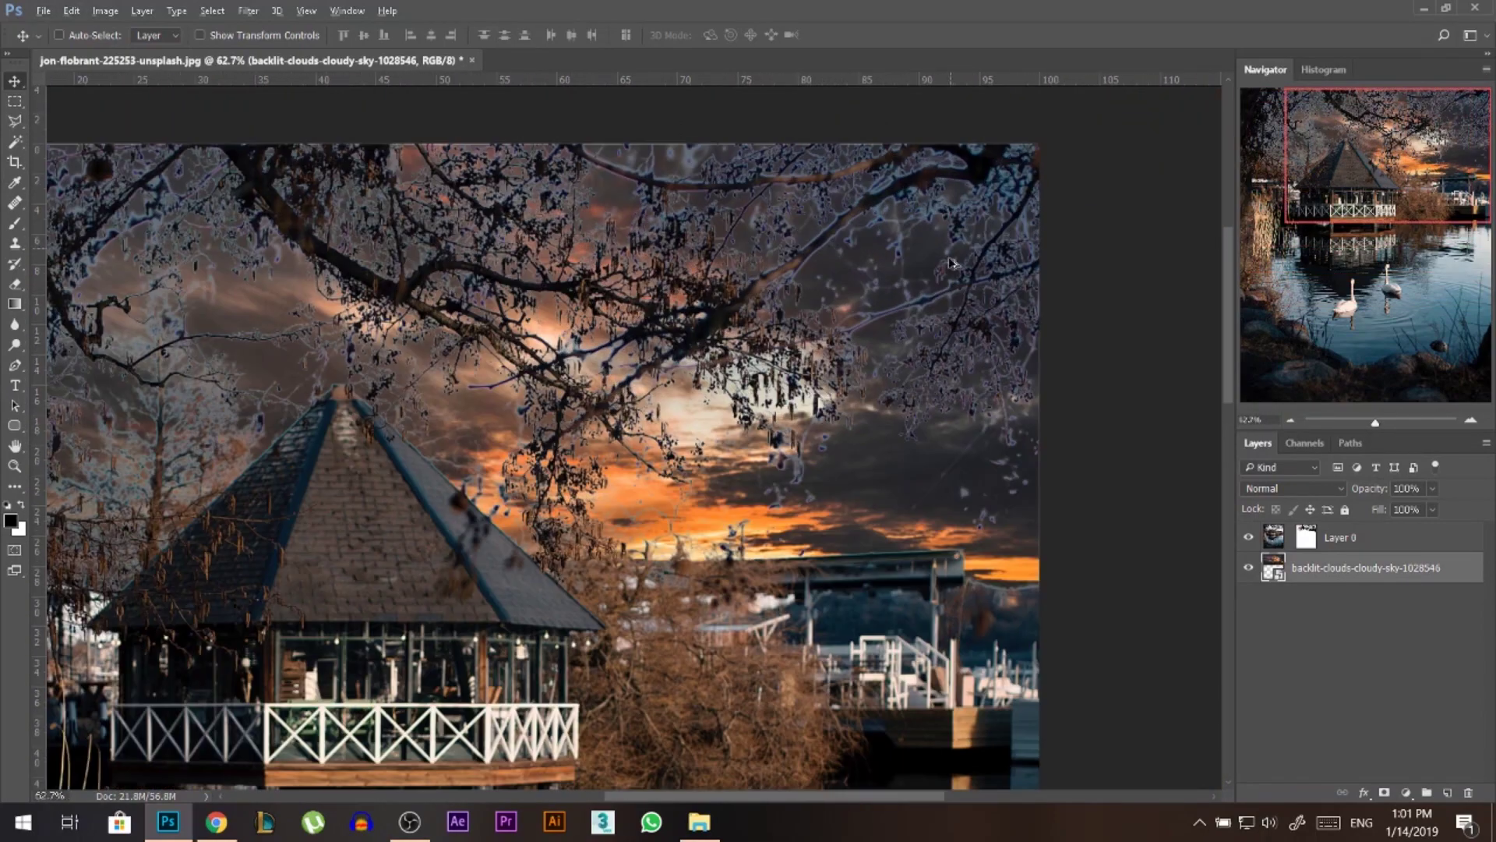
scroll(884, 310, "up", 5)
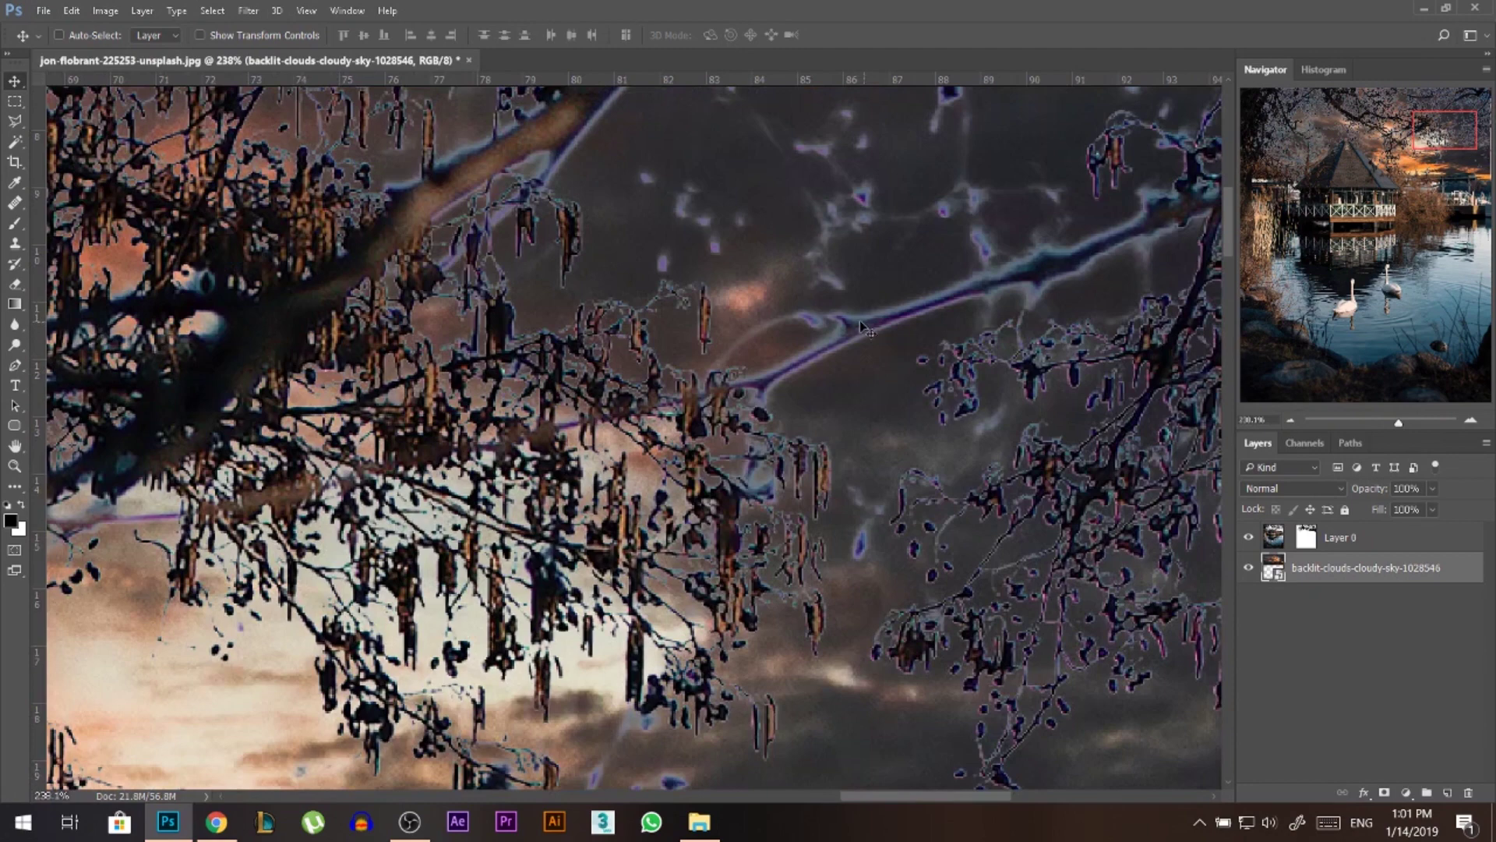
scroll(879, 322, "down", 10)
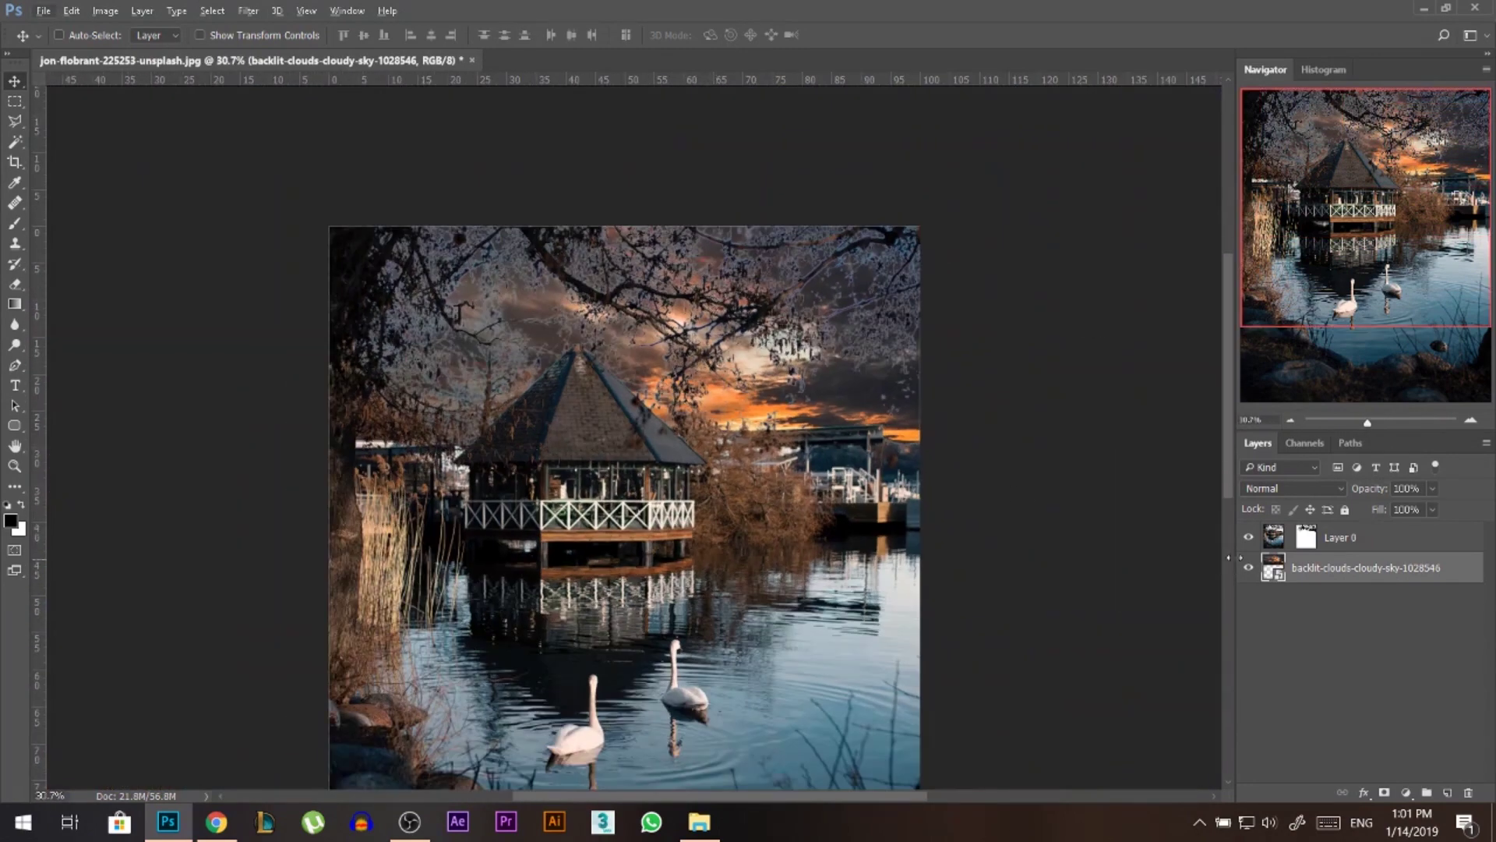
left_click(1250, 569)
left_click(1251, 568)
left_click(1248, 539)
- Add a Curves adjustment clipped to Layer 0 and lower its white point to darken the lake photo
left_click(1338, 540)
scroll(670, 460, "up", 3)
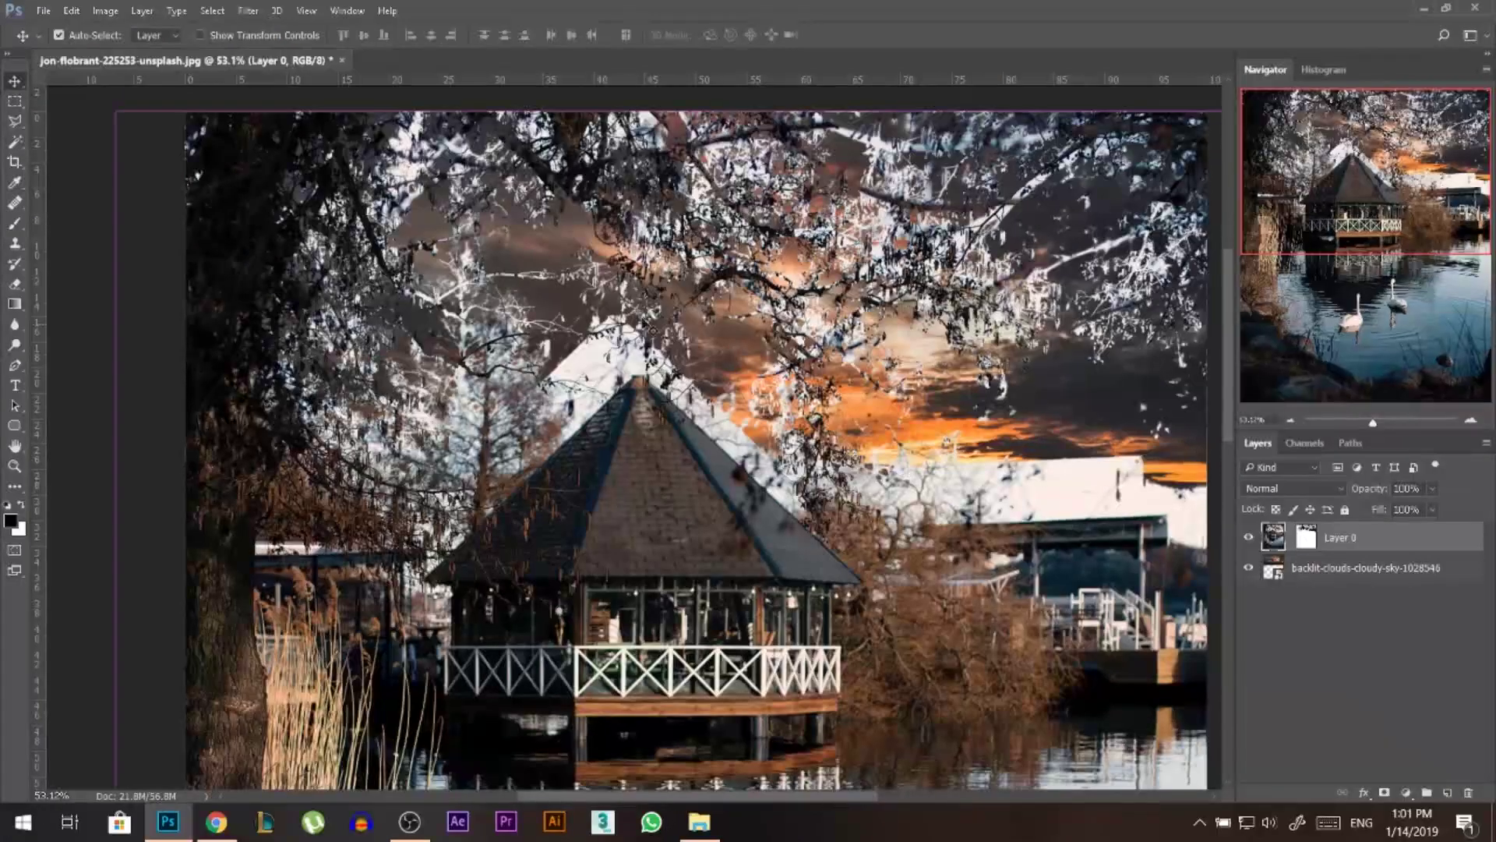
scroll(530, 312, "down", 3)
left_click(1406, 793)
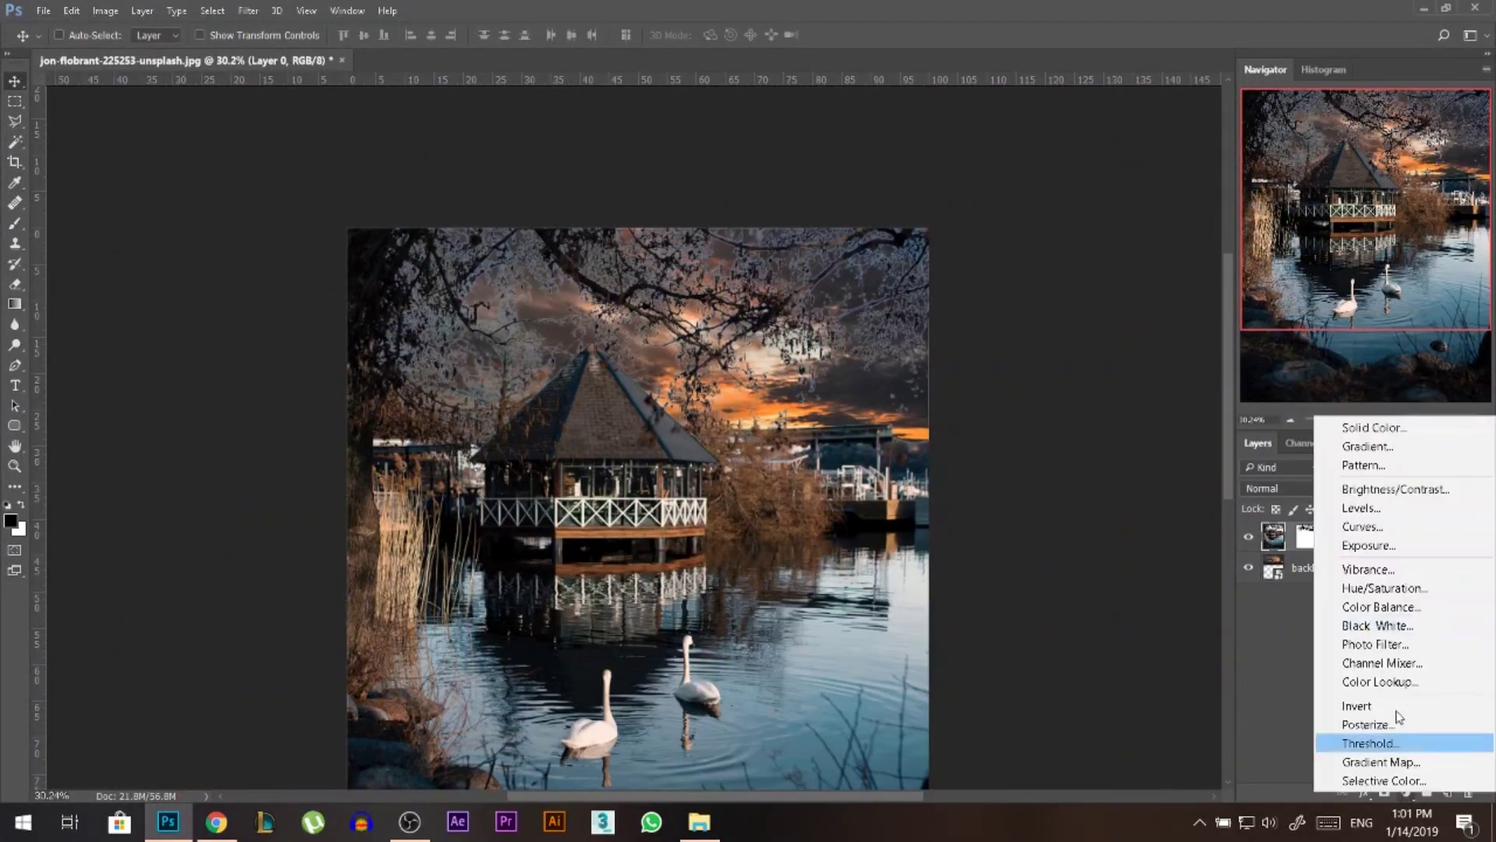
left_click(1309, 532)
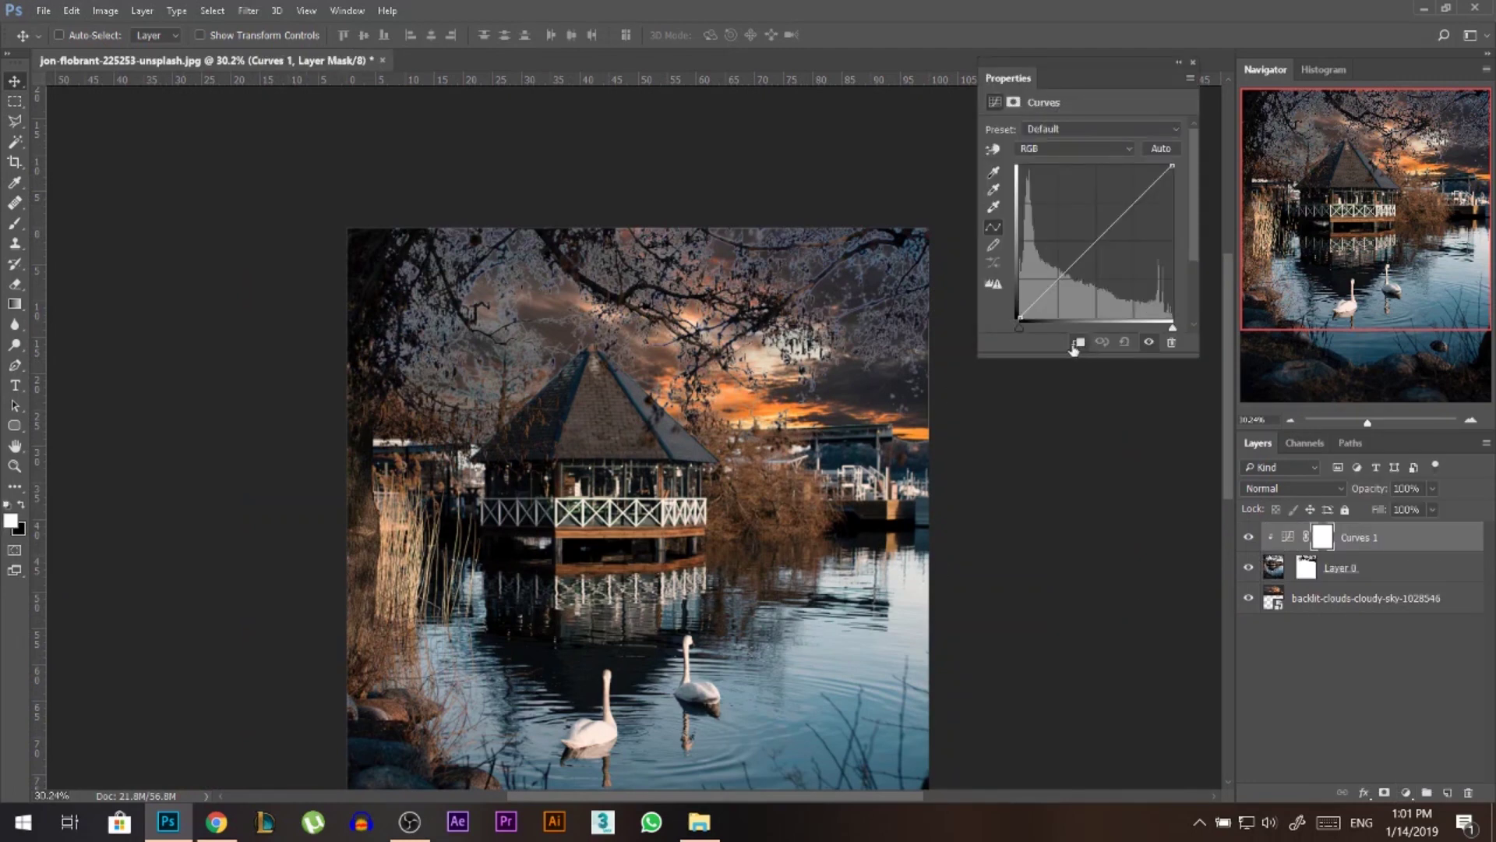
scroll(612, 379, "down", 1)
left_click_drag(1172, 166, 1194, 146)
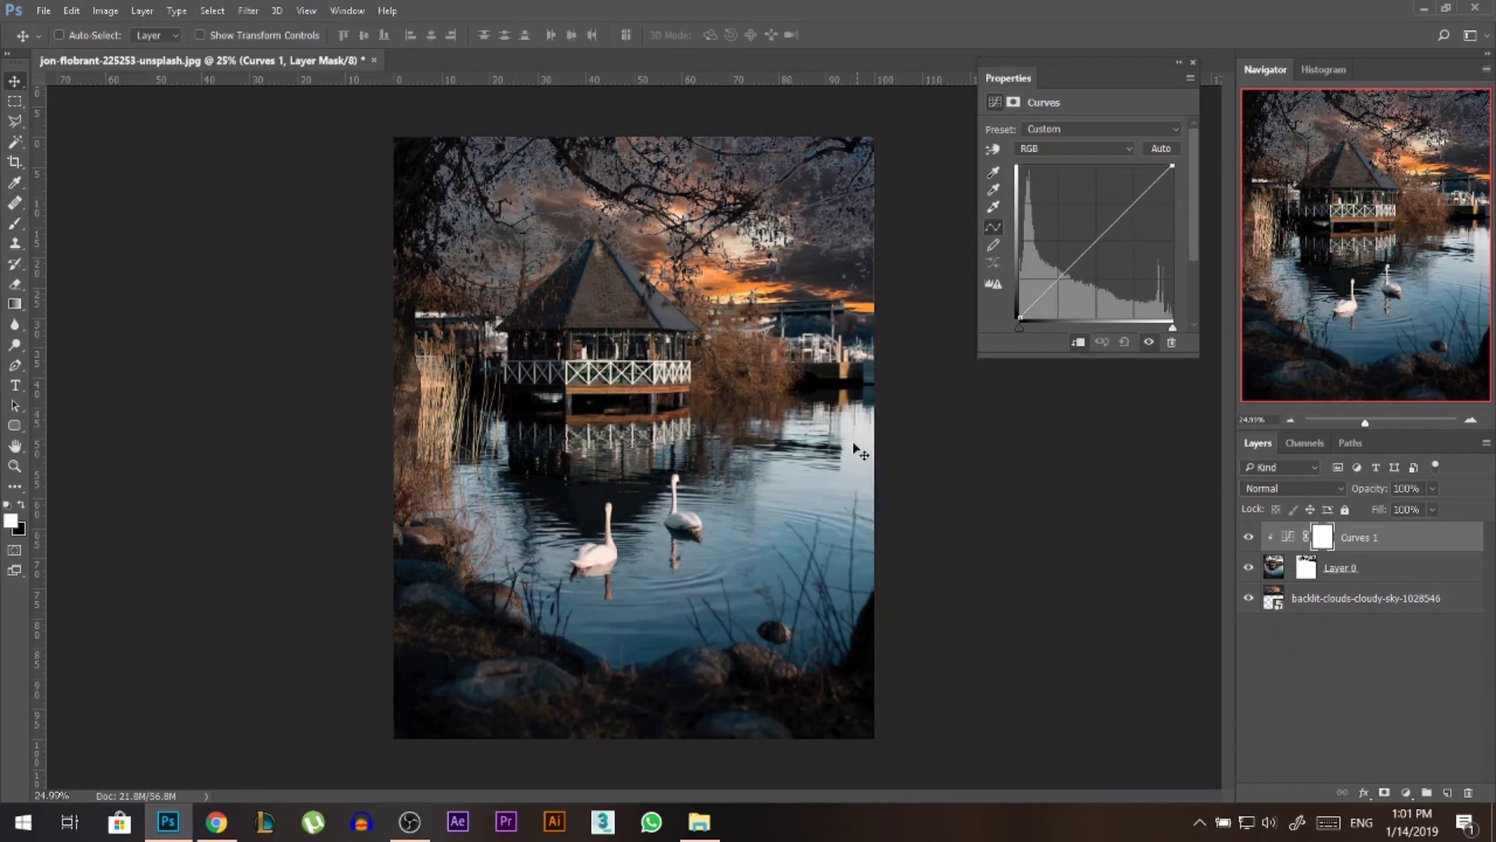
left_click_drag(1173, 168, 1214, 209)
left_click(1194, 62)
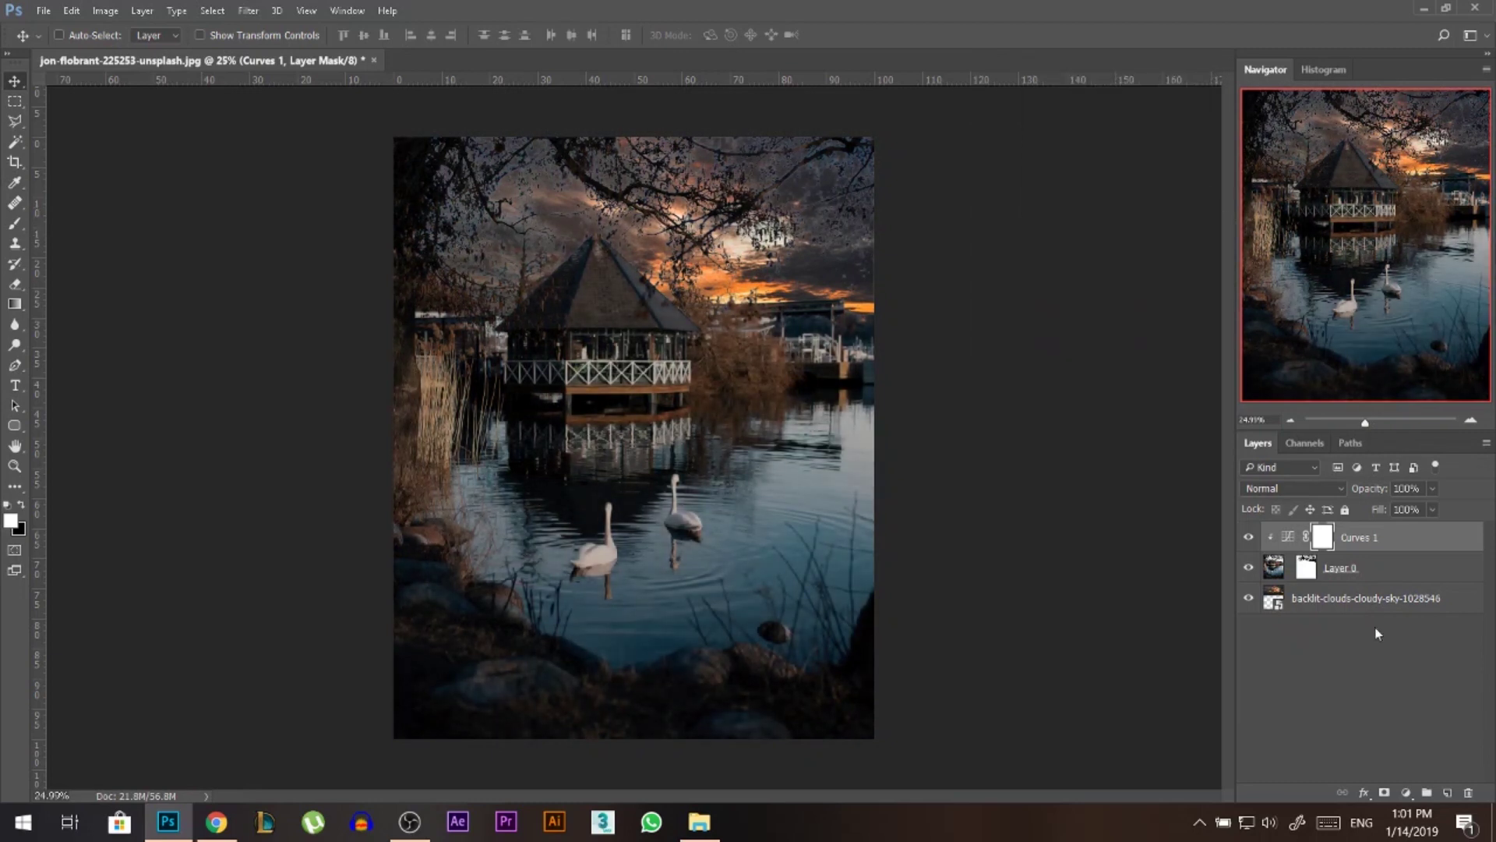
- Add a second Curves adjustment with the white point pulled down to strong darkness, and clip it to the lake photo
left_click(1406, 793)
left_click(1370, 525)
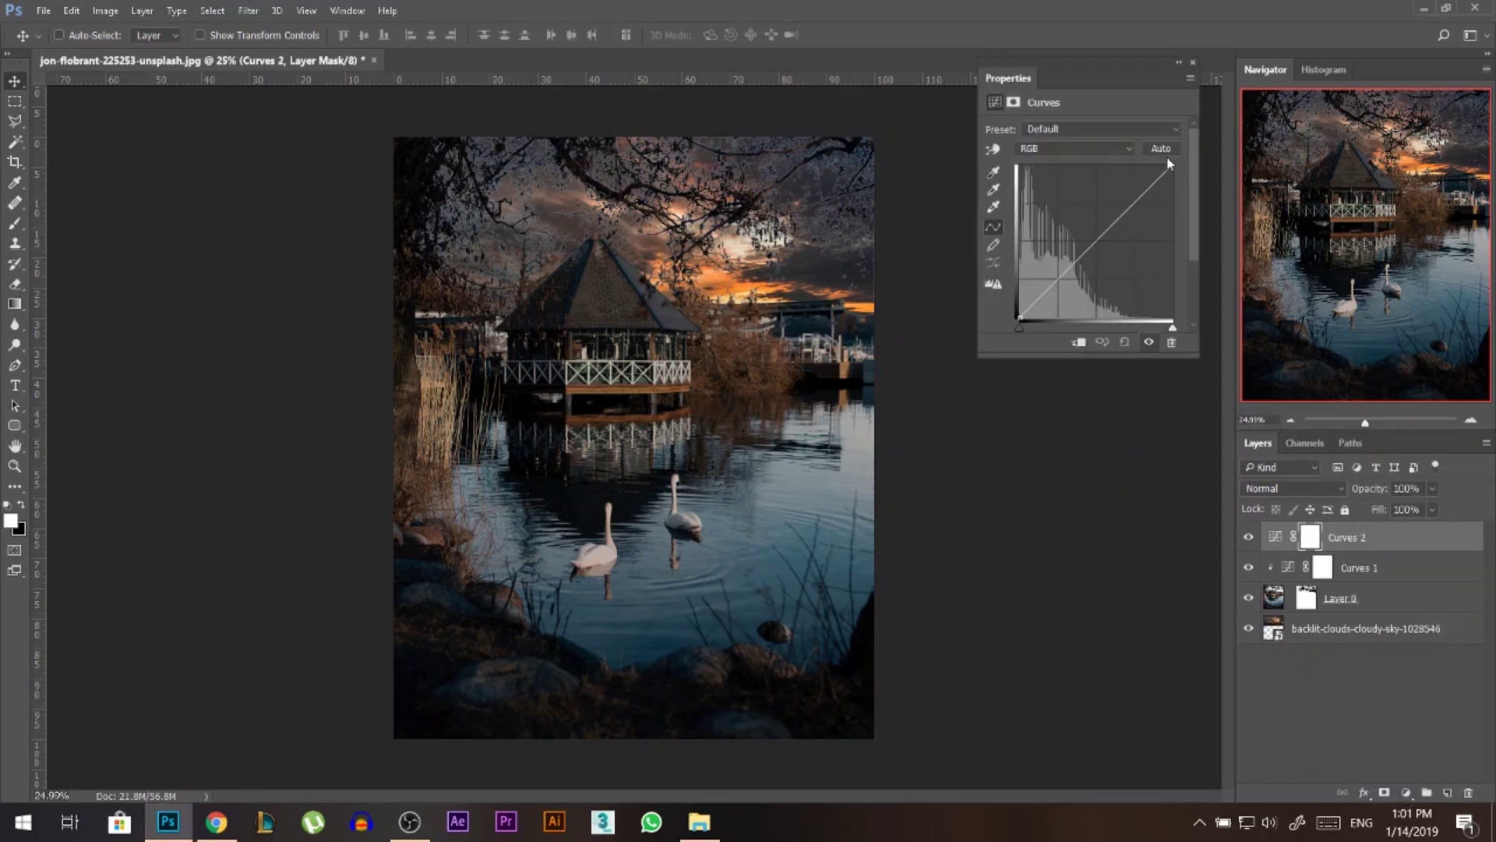
left_click_drag(1176, 174, 1186, 276)
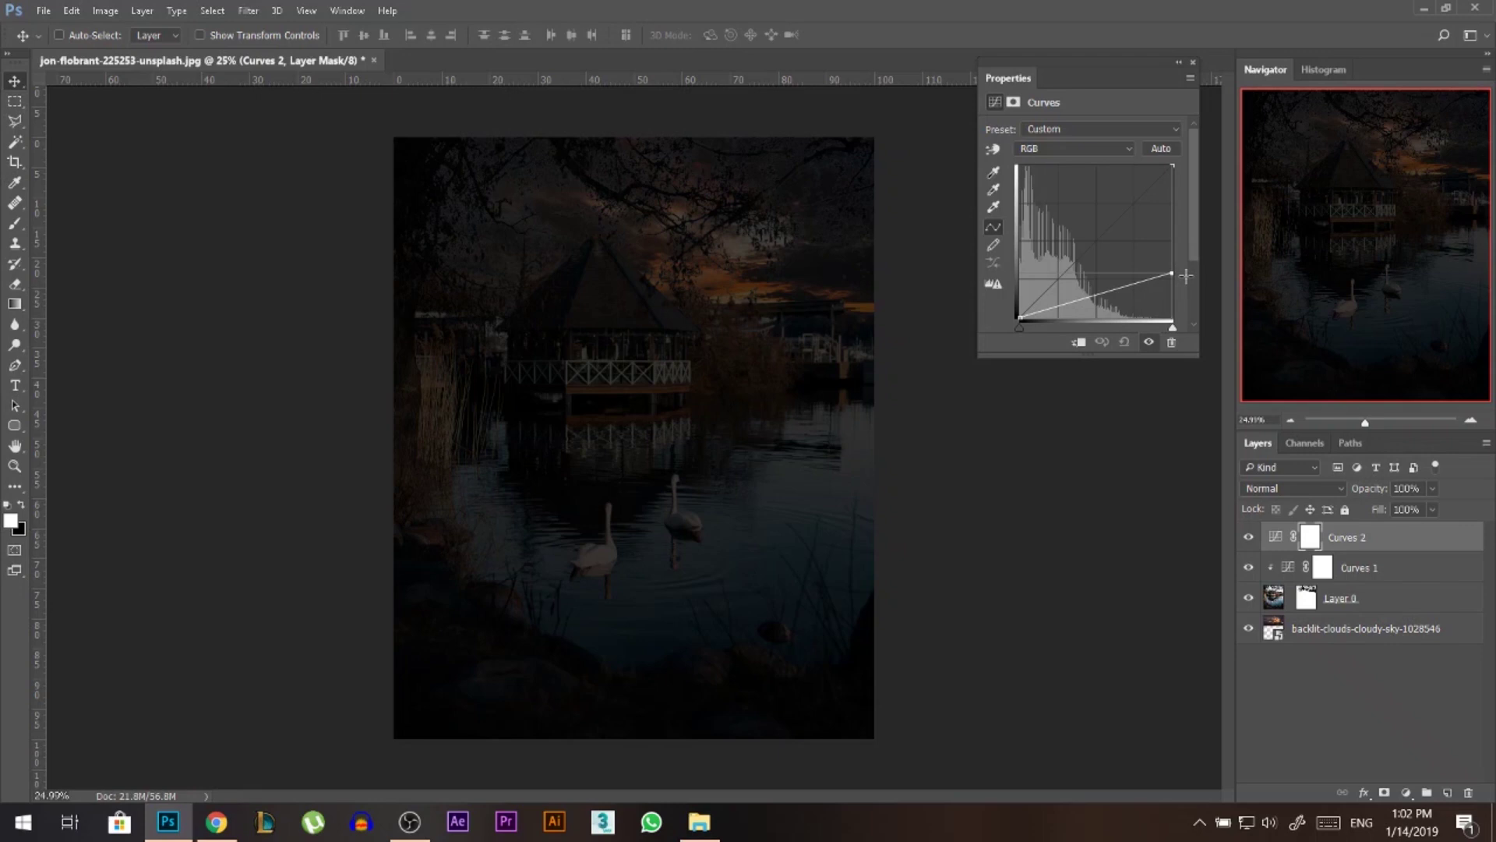
left_click(1193, 63)
scroll(732, 275, "up", 4)
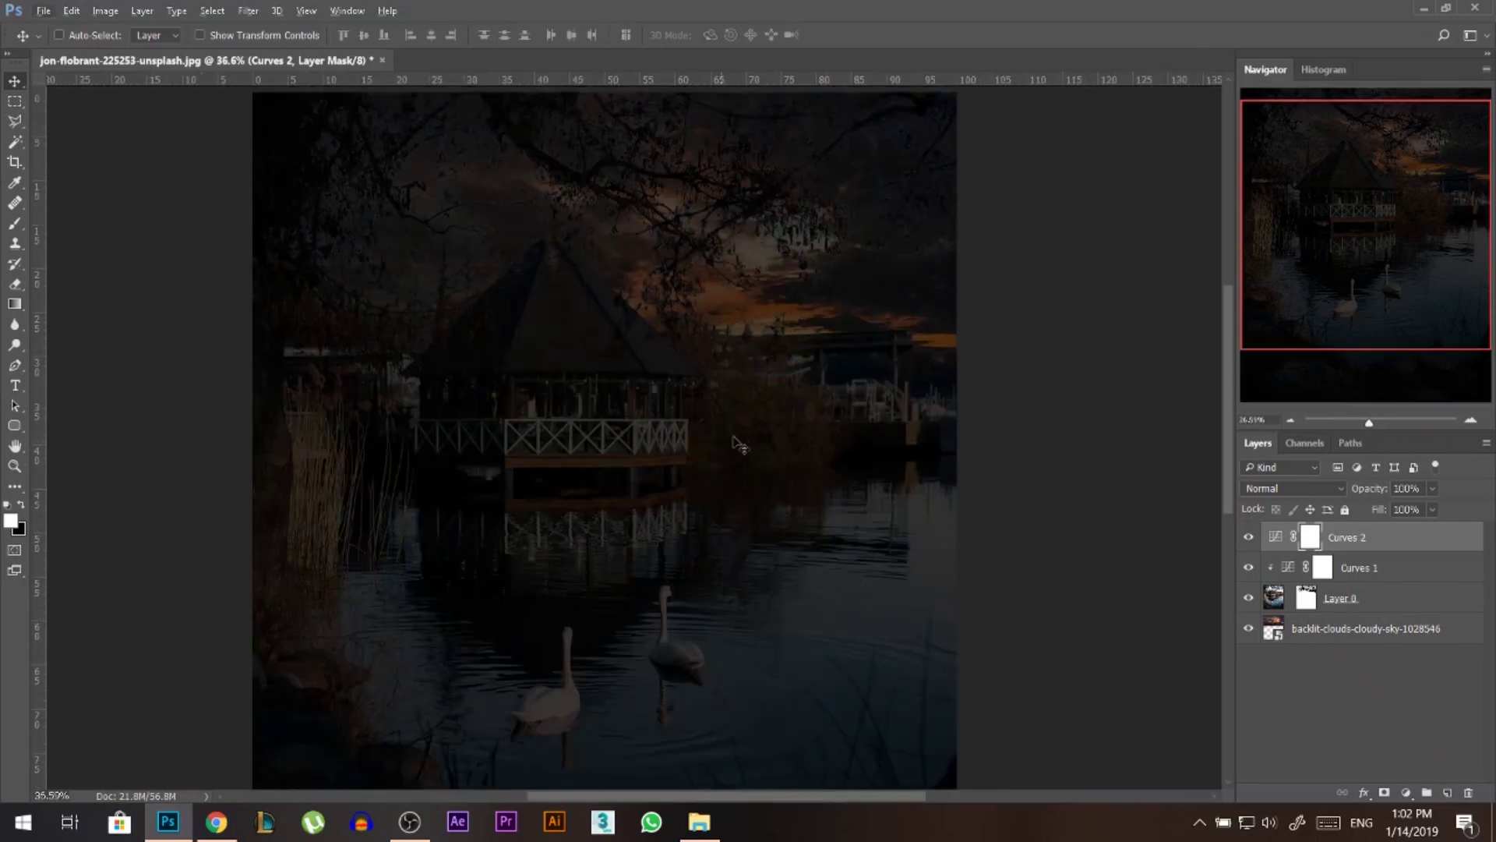
left_click(1336, 549, "alt")
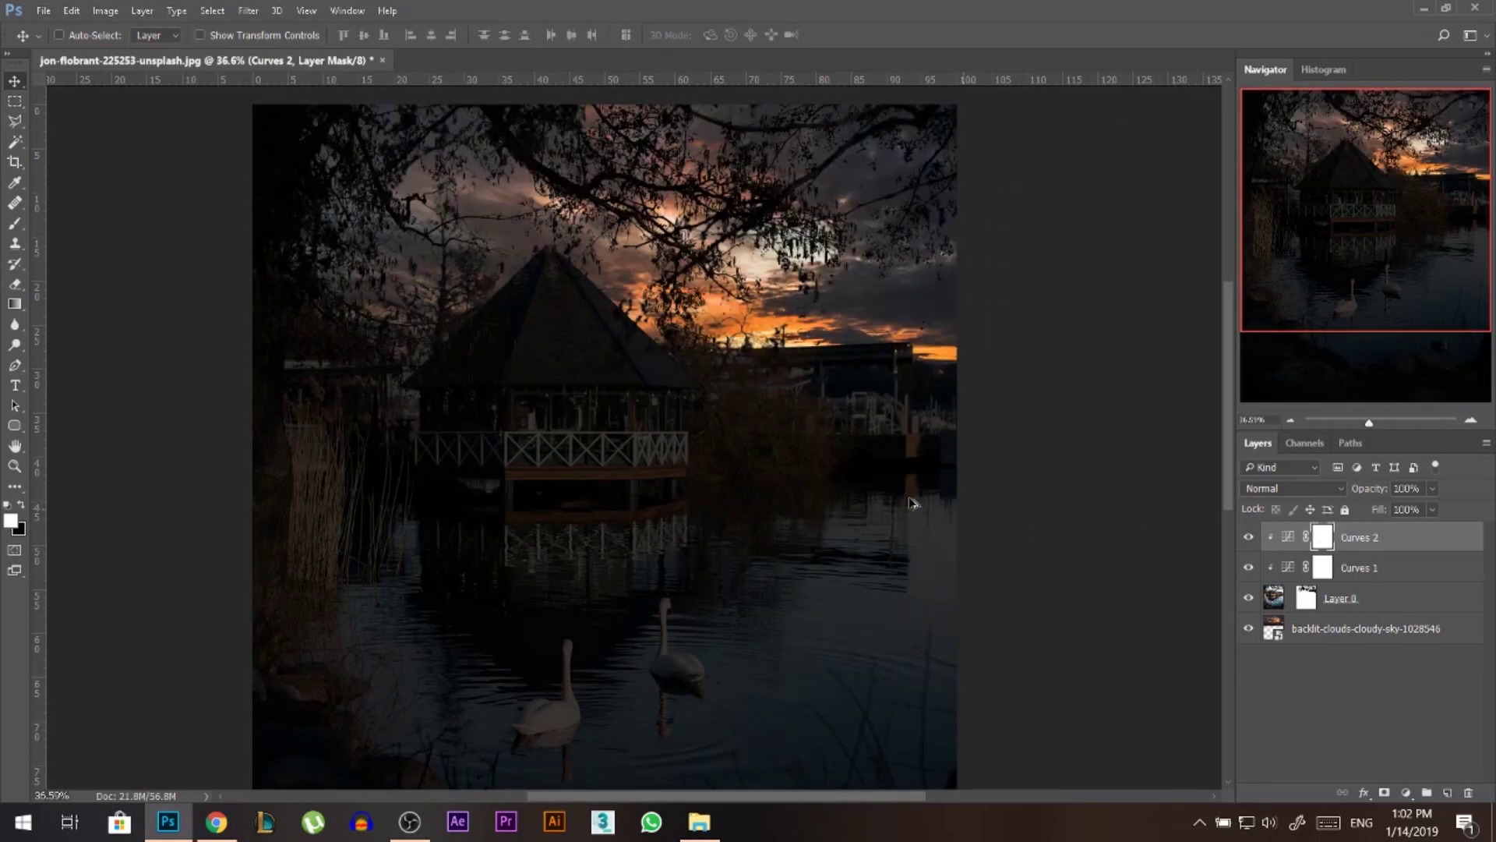
- Invert the Curves 2 mask to black and paint white at 51% opacity with a large soft brush over the upper branches
scroll(692, 465, "down", 2)
key("ctrl+i")
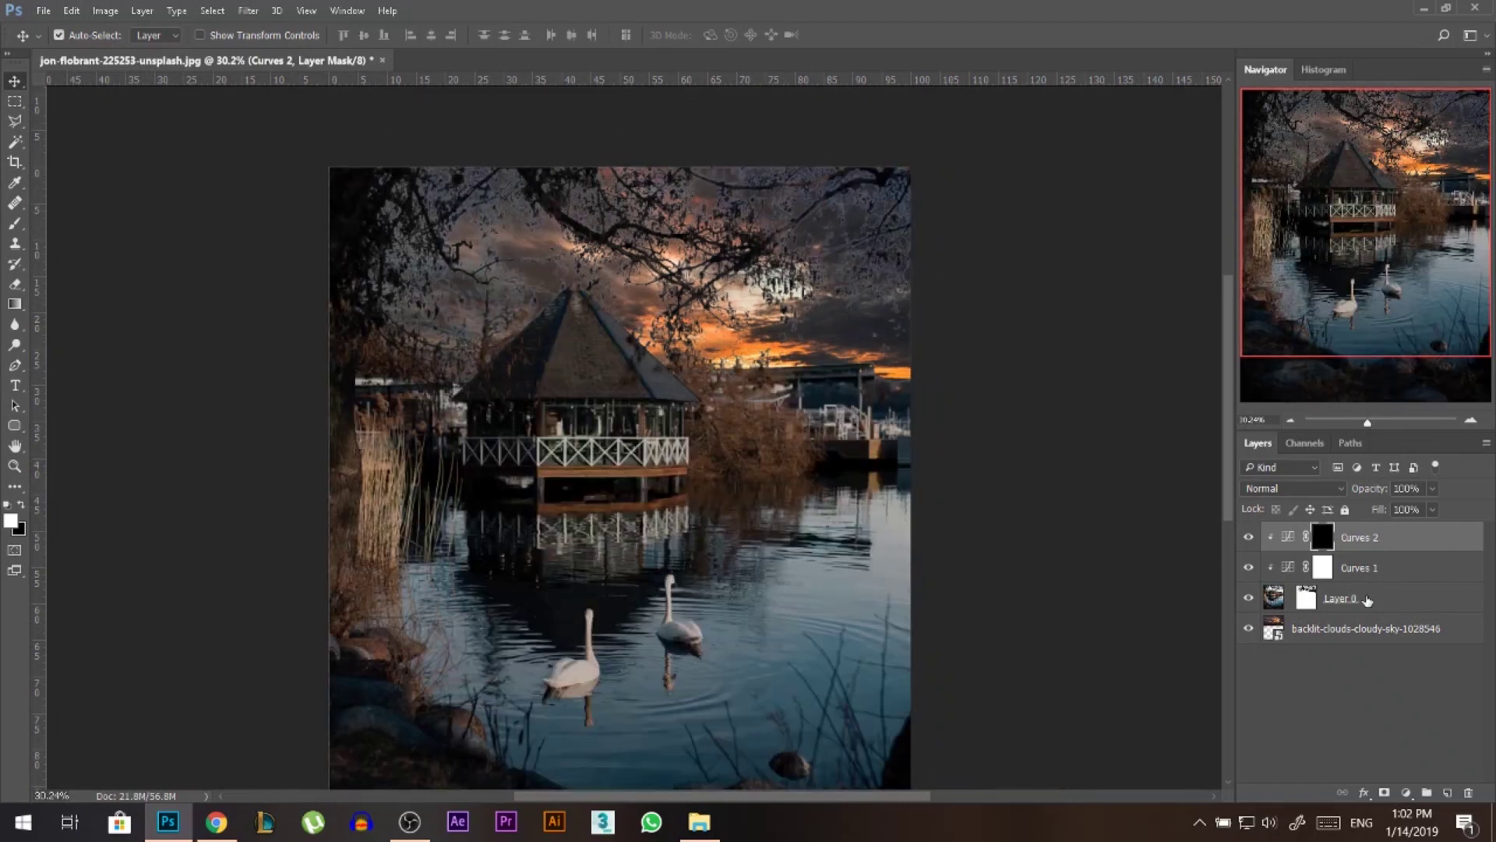
left_click(14, 231)
mouse_move(656, 252)
left_mouse_down("alt")
mouse_move(688, 253)
mouse_move(627, 3)
left_mouse_up("alt")
left_click_drag(753, 482, 742, 190, "alt")
left_click_drag(786, 315, 823, 315, "alt")
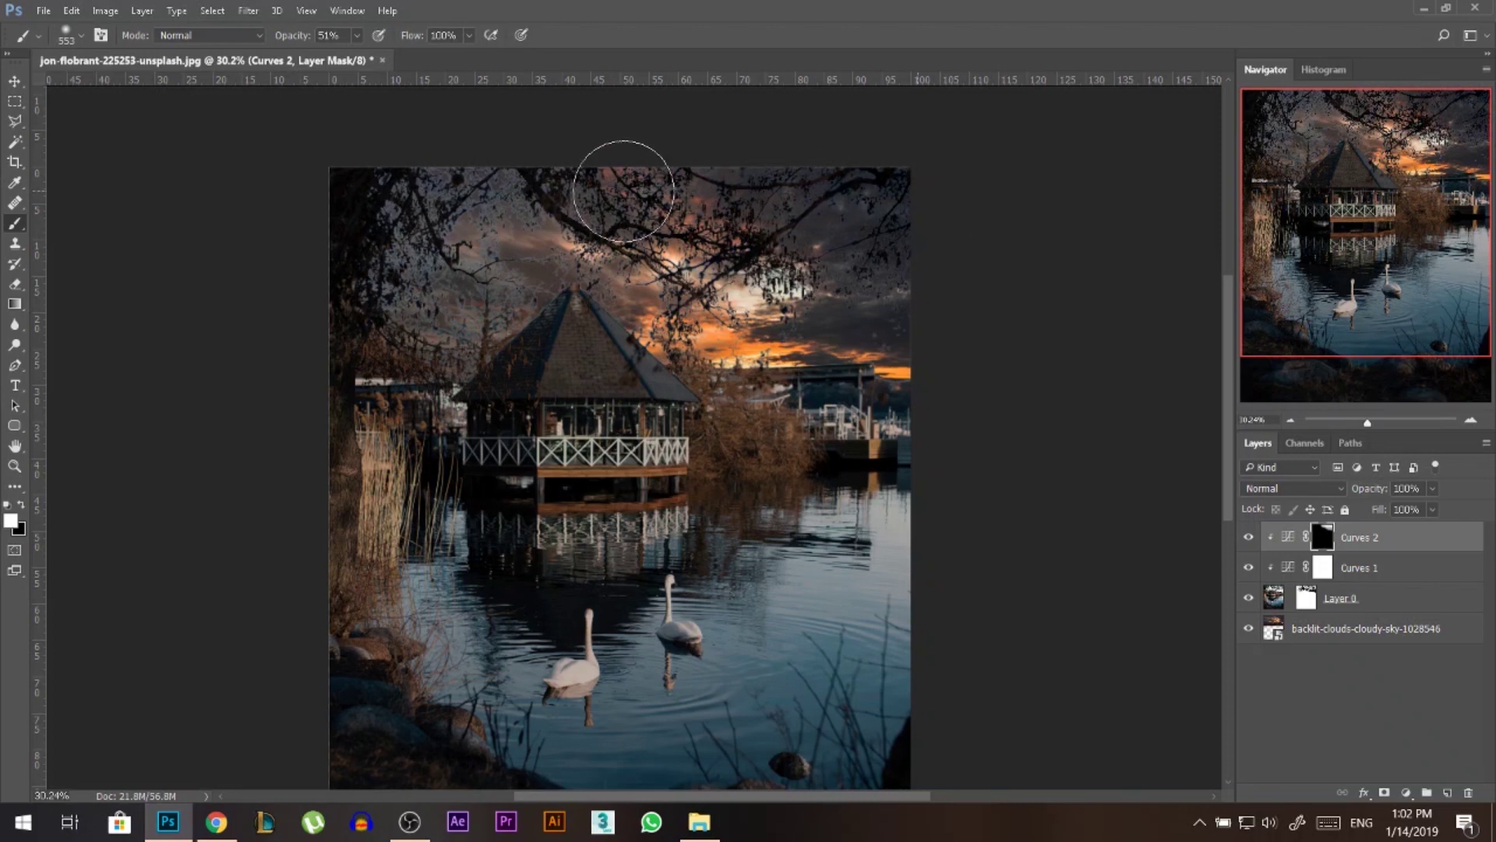
- Paint white on the Curves 2 mask with a smaller 143 px brush over the branches and tree beside the pavilion
left_click_drag(505, 226, 483, 234)
mouse_move(481, 257)
left_mouse_down()
mouse_move(446, 304)
mouse_move(477, 291)
left_mouse_up()
left_click_drag(476, 310, 453, 320)
mouse_move(462, 334)
left_mouse_down()
mouse_move(516, 279)
mouse_move(491, 335)
left_mouse_up()
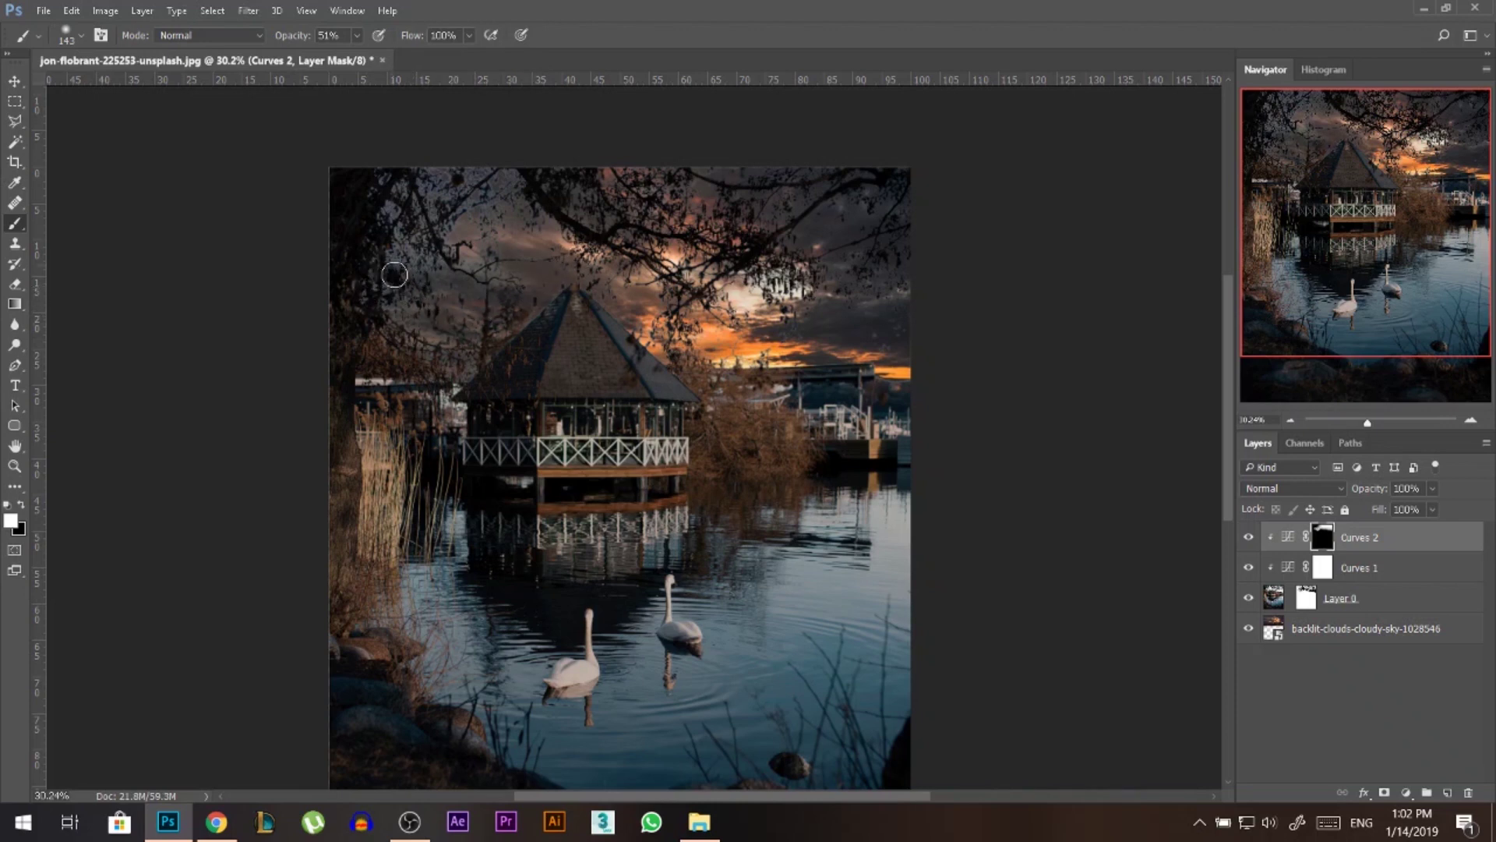
mouse_move(529, 187)
left_mouse_down()
mouse_move(453, 165)
mouse_move(404, 201)
left_mouse_up()
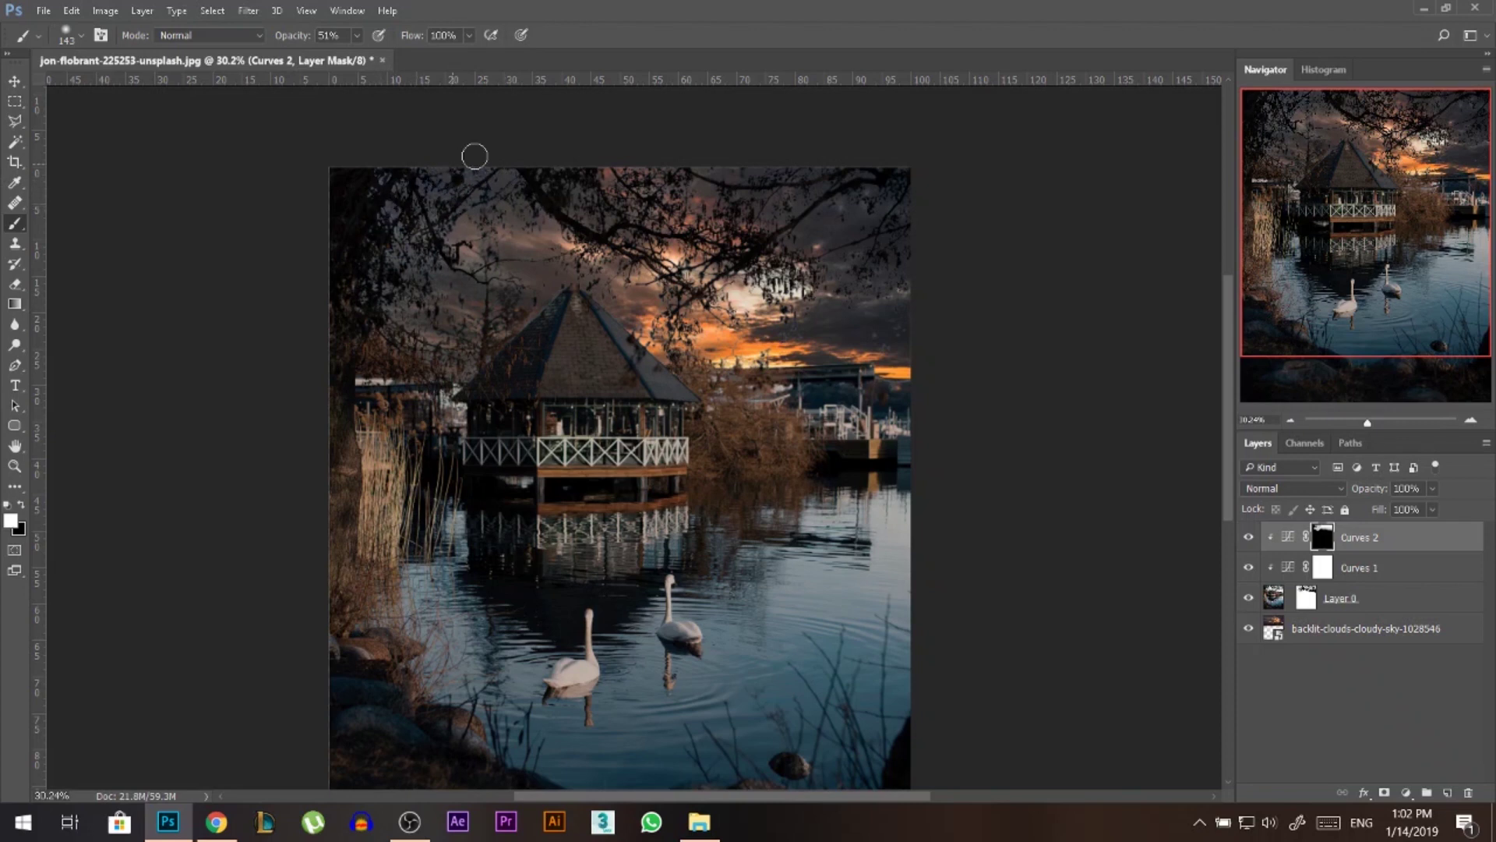
- Darken the branches near the photo's right edge on the Curves 2 mask, and compare the image with that adjustment hidden and shown
left_click_drag(847, 209, 870, 210, "alt")
left_click_drag(887, 274, 797, 278, "alt")
left_click(1248, 536)
left_click(1248, 537)
left_click(1248, 536)
left_click(1248, 536)
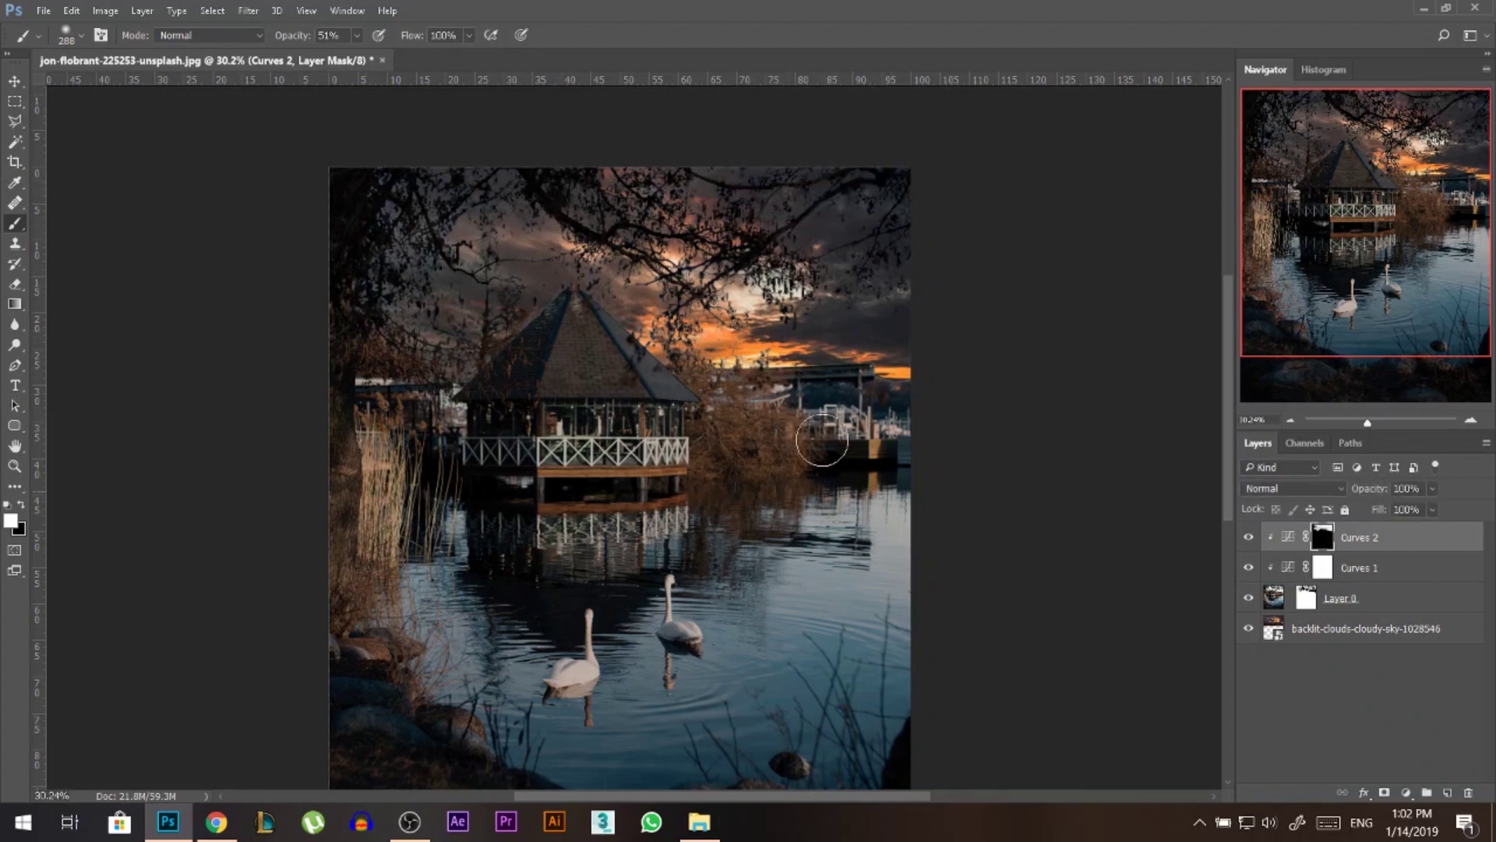
- Darken the lake photo further by lowering the white point of the Curves 1 adjustment
key("v")
scroll(847, 327, "down", 1)
scroll(842, 351, "up", 3)
scroll(827, 406, "up", 2)
scroll(906, 484, "down", 3)
left_click(794, 446)
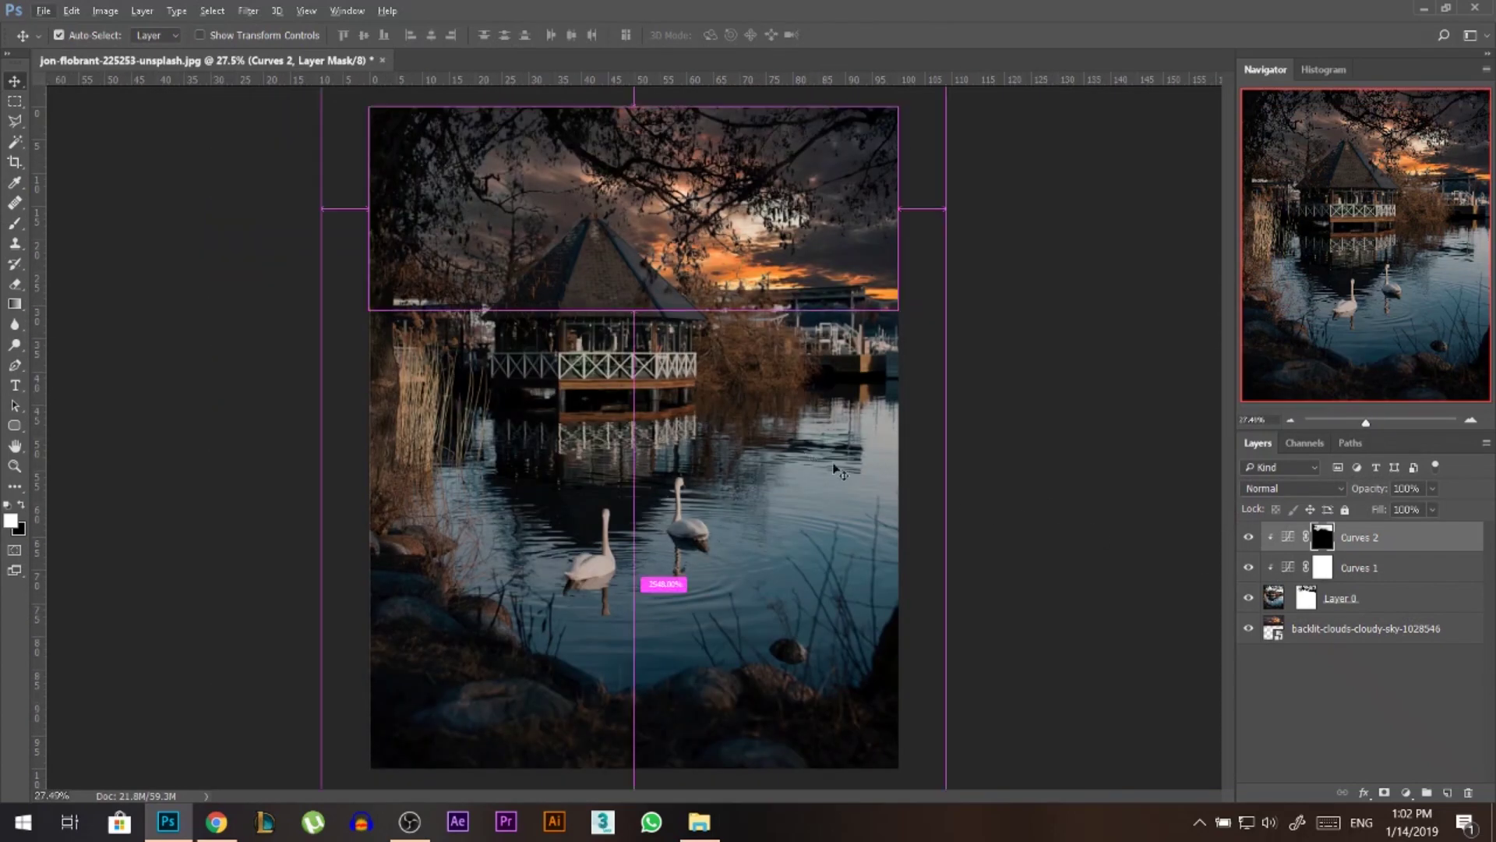
double_click(1290, 569)
mouse_move(1166, 209)
left_mouse_down()
mouse_move(1178, 234)
mouse_move(1184, 222)
left_mouse_up()
left_click(1192, 61)
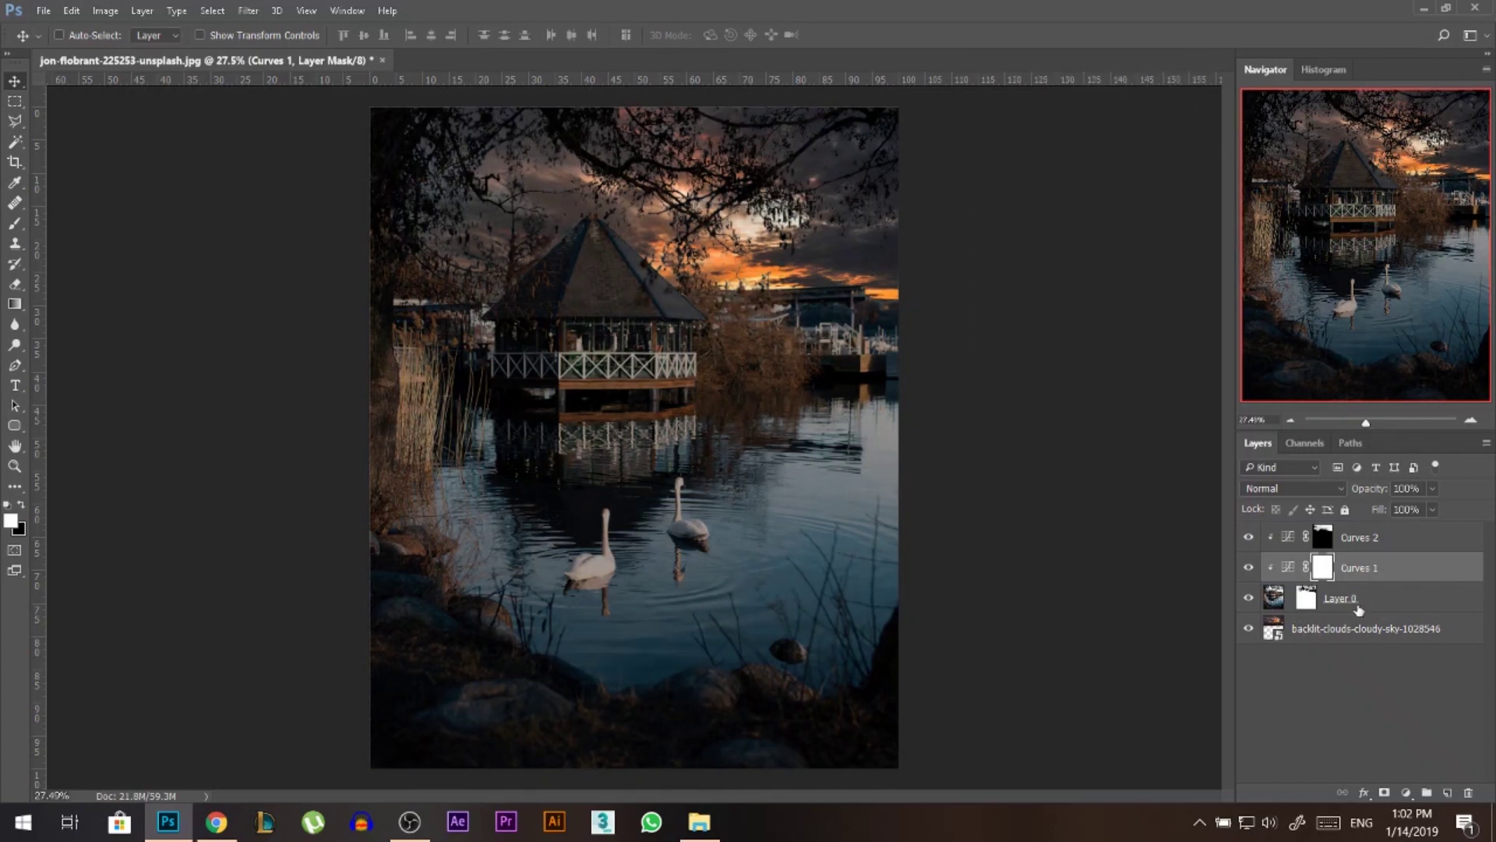
- Add a Curves adjustment clipped to the sky layer, moving the white point inward and lifting the lower tones to brighten the sunset
left_click(1325, 632)
left_click_drag(847, 330, 770, 281)
left_click(1407, 793)
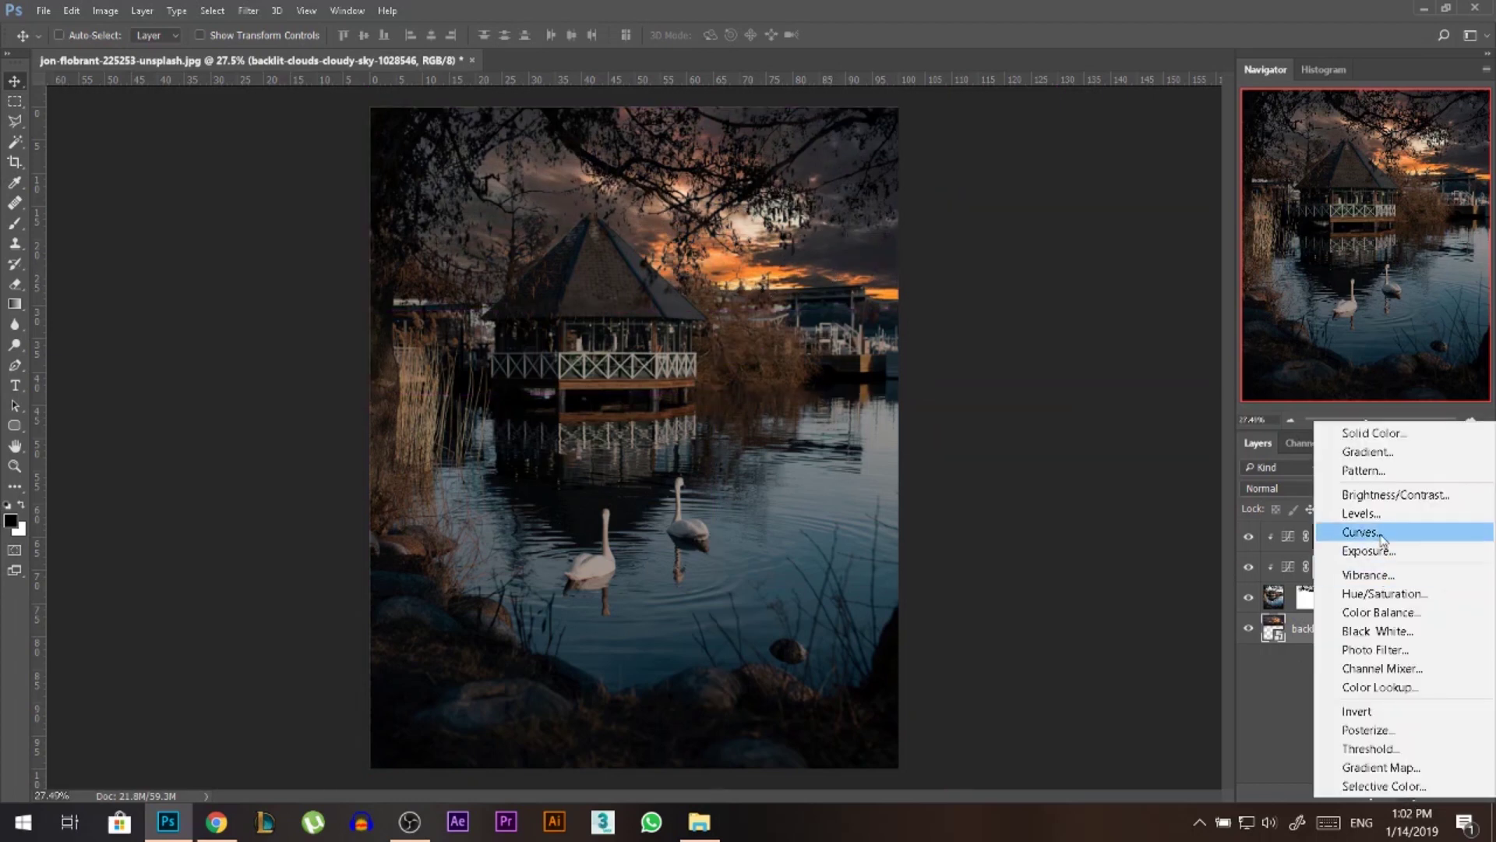
left_click(1360, 528)
left_click(1079, 341)
left_click_drag(1170, 165, 1140, 159)
left_click_drag(1051, 279, 1060, 263)
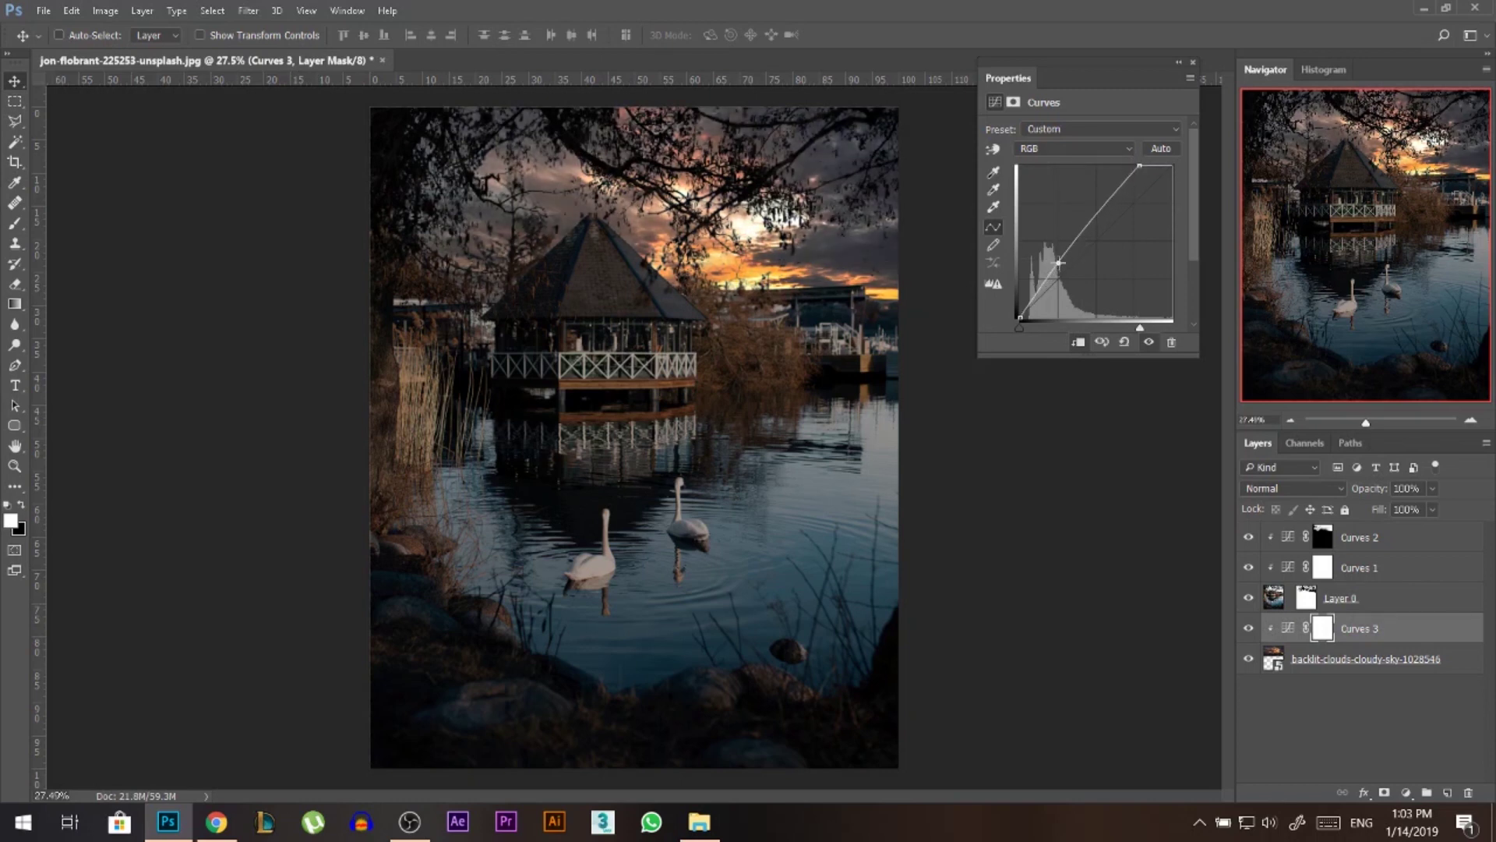
left_click(1192, 62)
- Duplicate the sky layer together with its Curves 3 adjustment and merge the two copies into one layer
scroll(743, 550, "down", 3)
scroll(742, 550, "up", 3)
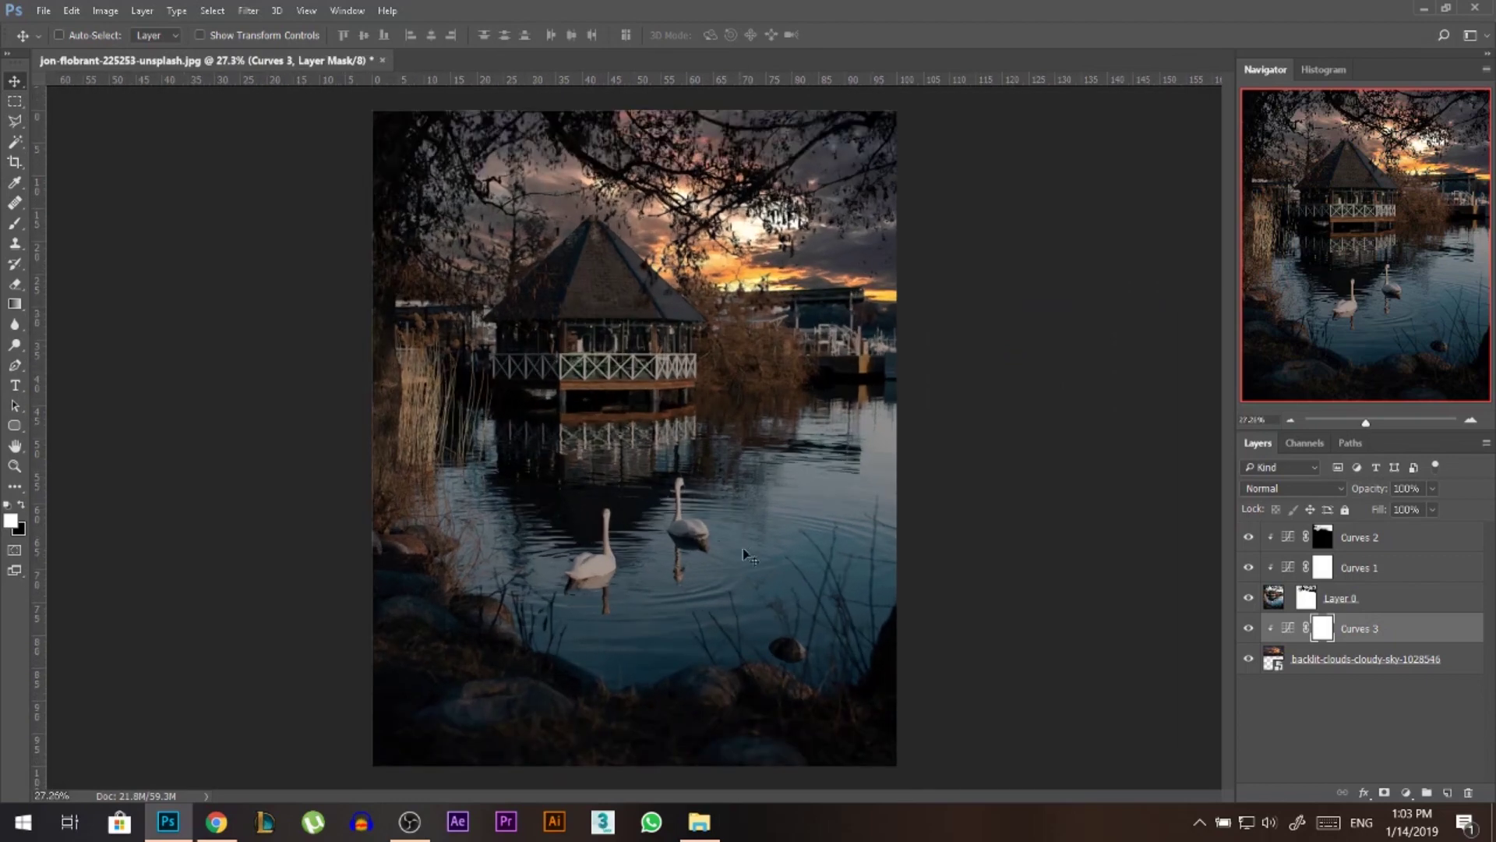
left_click(848, 237, "ctrl")
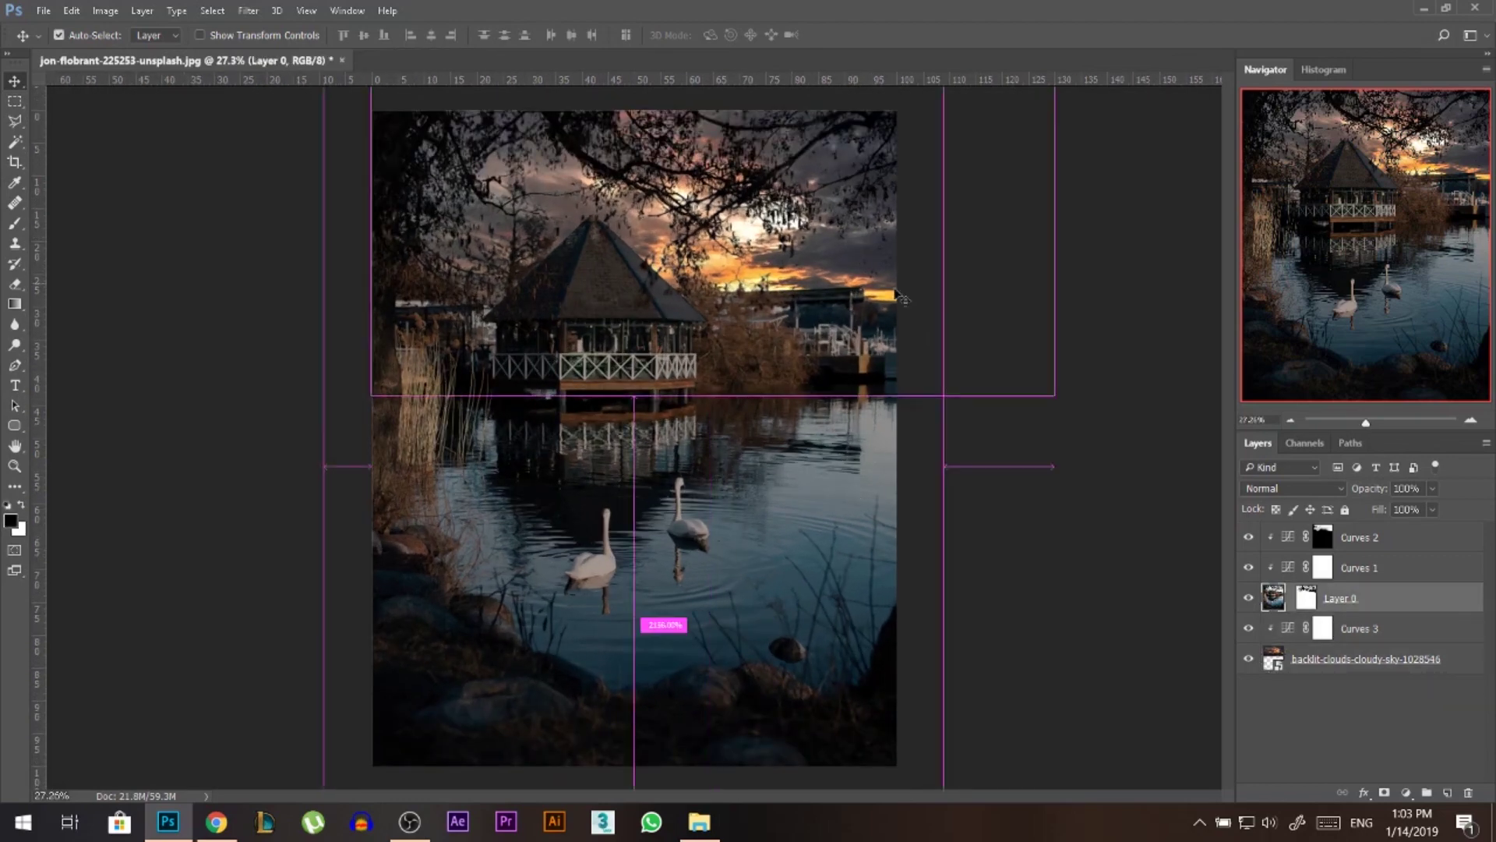
left_click(1330, 658)
left_click(1333, 628, "shift")
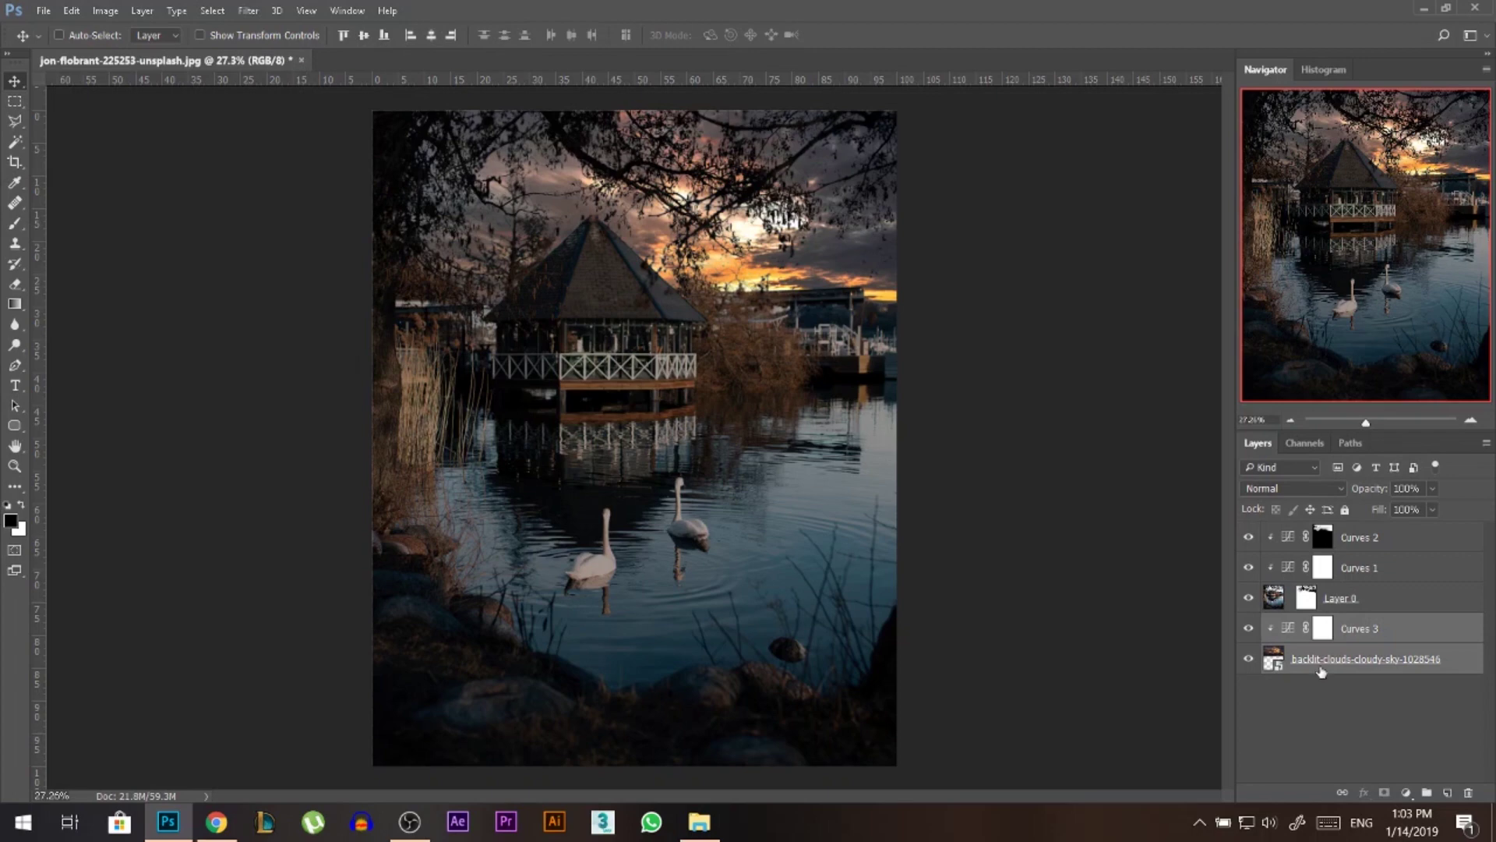
key("ctrl+j")
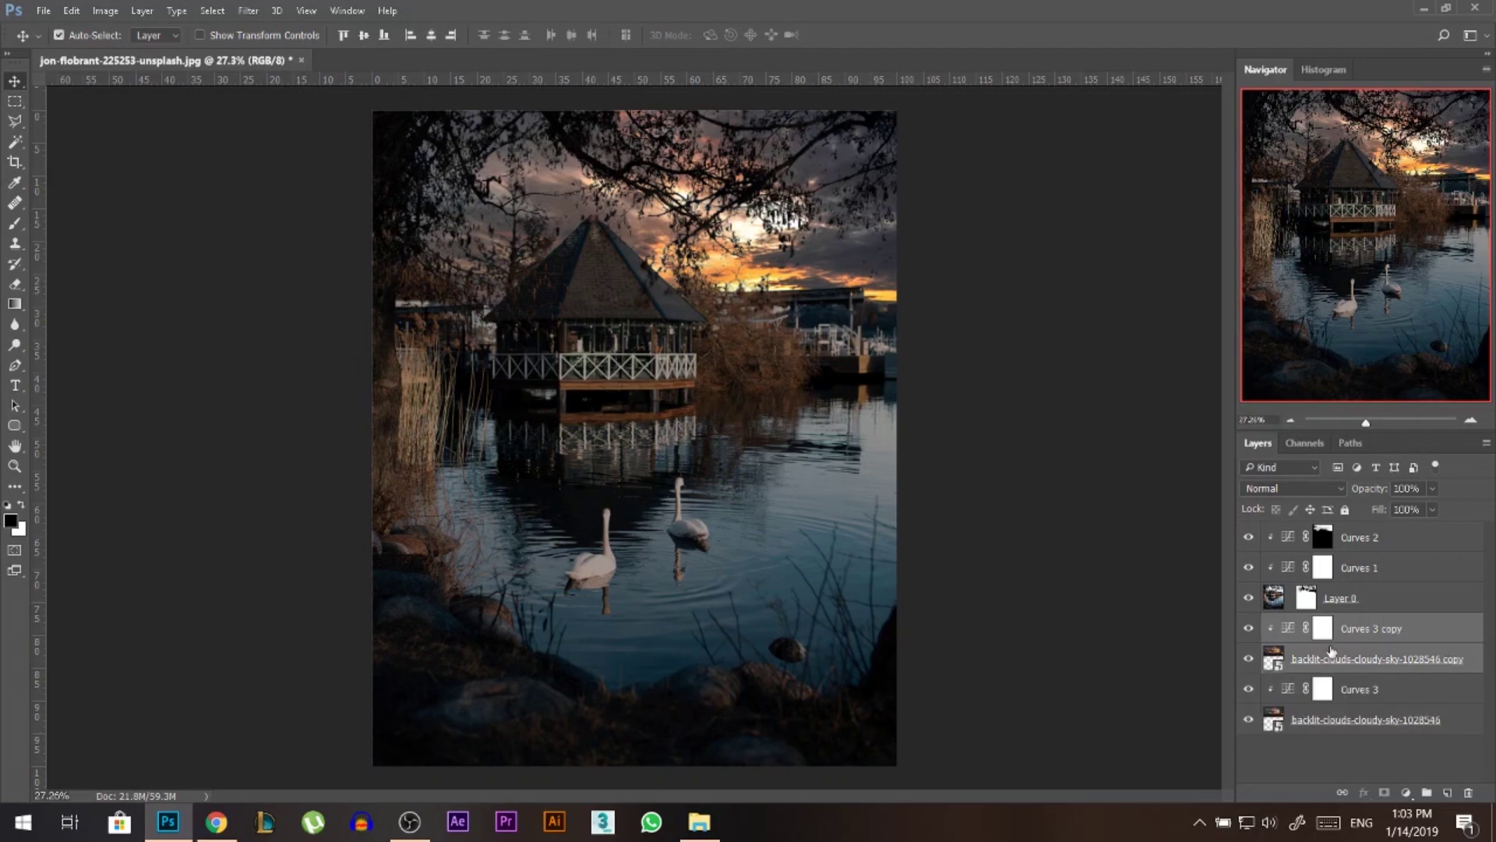
key("ctrl+e")
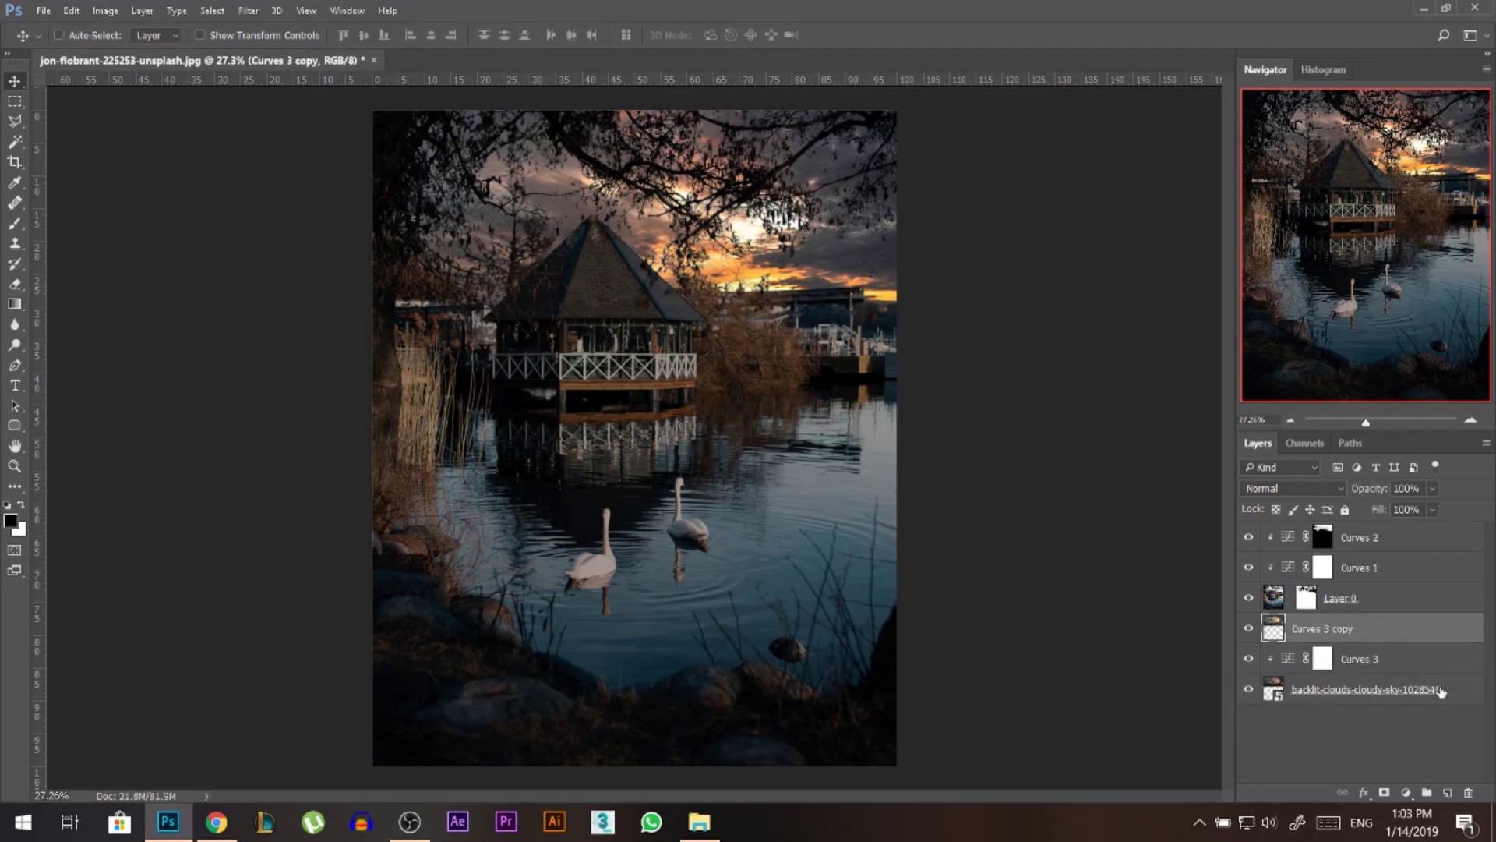
- Flip the merged sky copy vertically and move it down over the lake area
left_click_drag(784, 444, 832, 368)
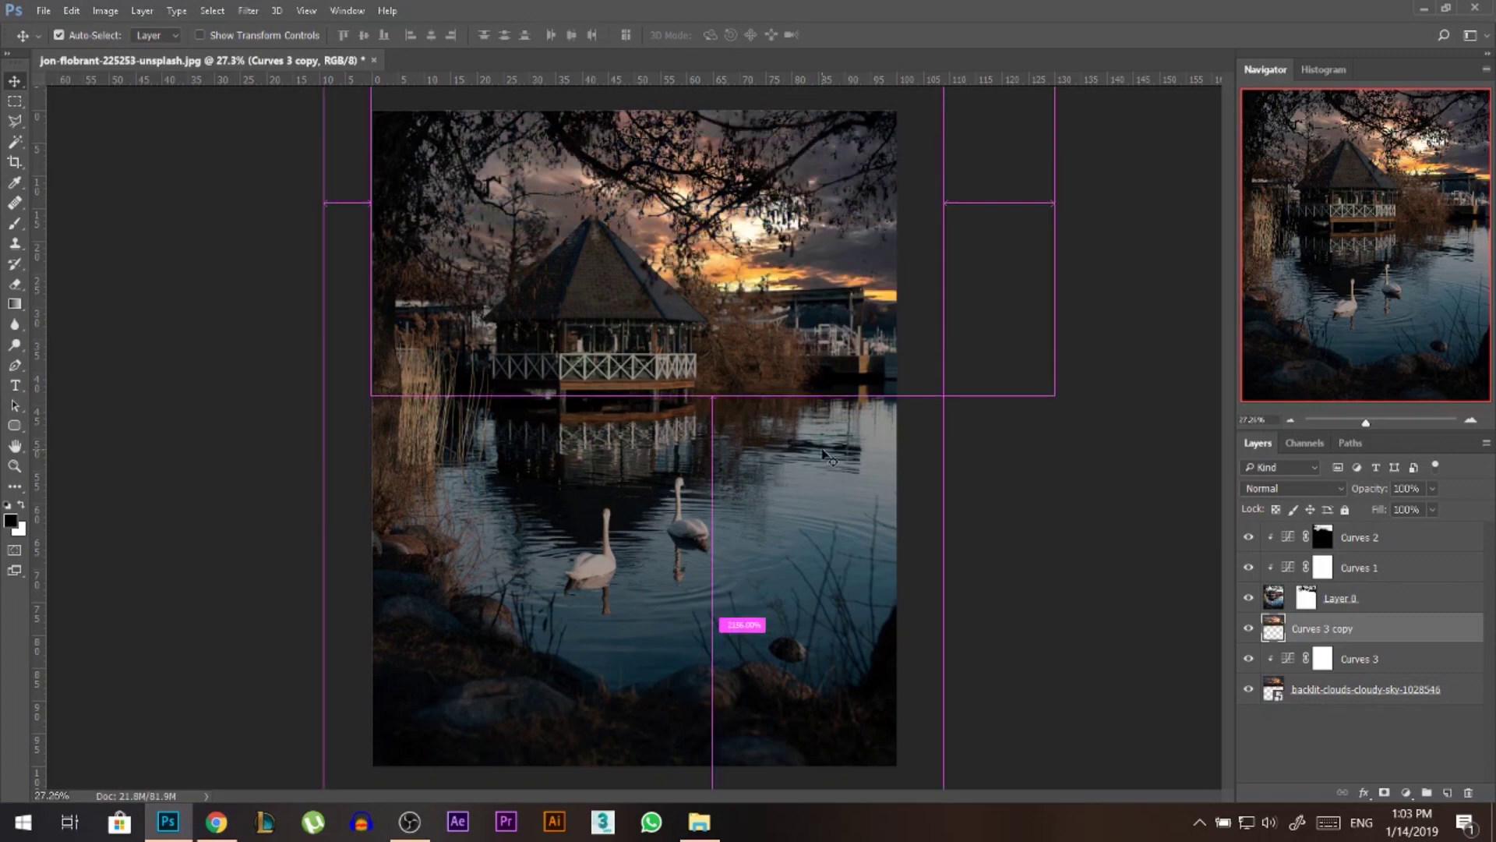
key("ctrl+t")
right_click(833, 368)
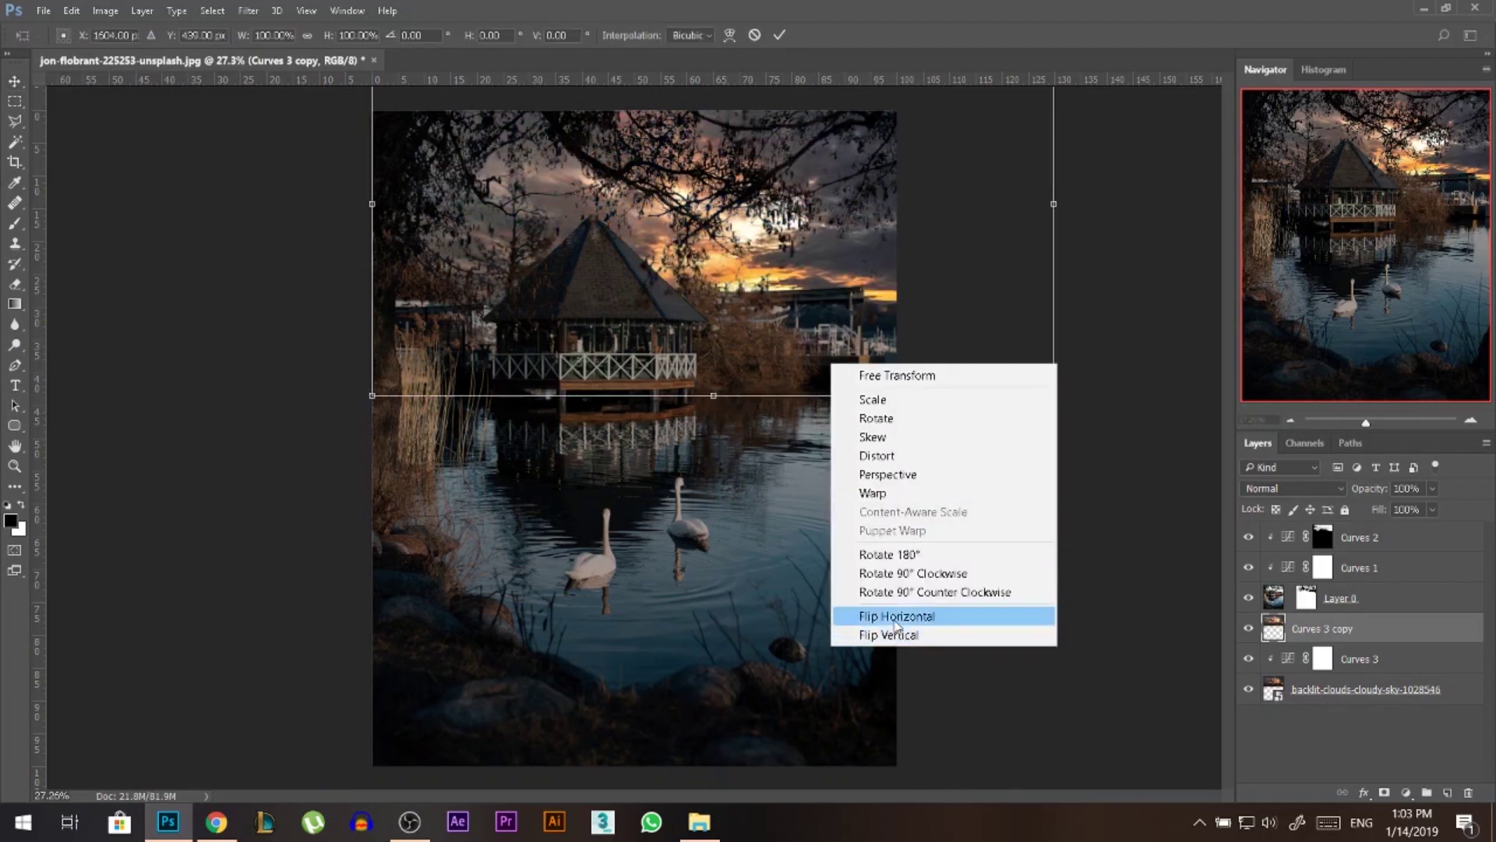
left_click(893, 631)
left_click_drag(860, 299, 860, 489)
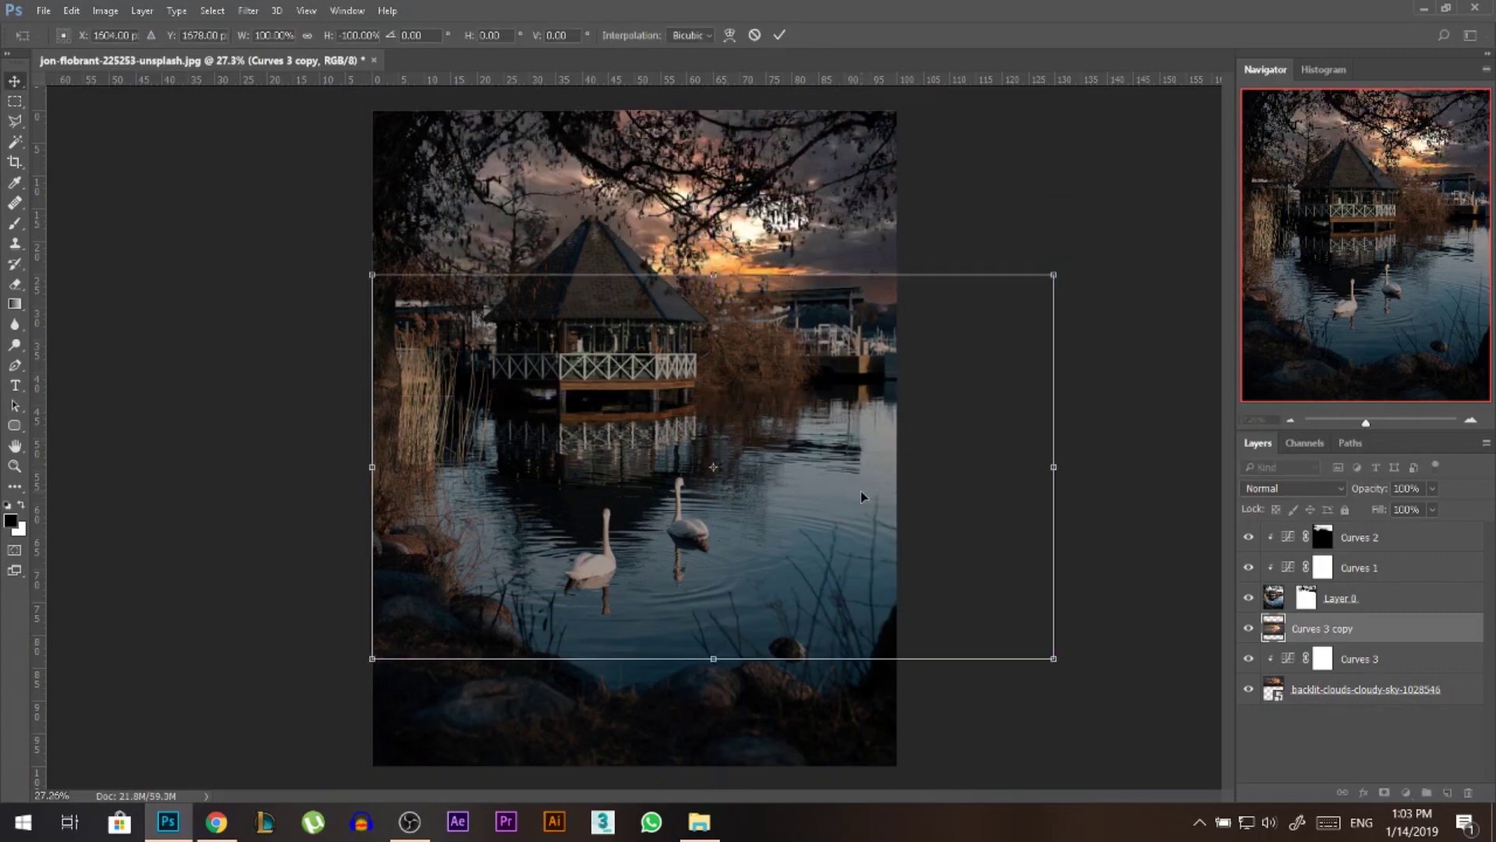
key("Return")
- Move the flipped sky copy above Curves 2, clipped to the lake photo, and position and stretch it to cover the water
left_click_drag(1320, 633, 1327, 546)
left_click_drag(863, 424, 862, 516)
key("ctrl+t")
left_click_drag(714, 366, 714, 333)
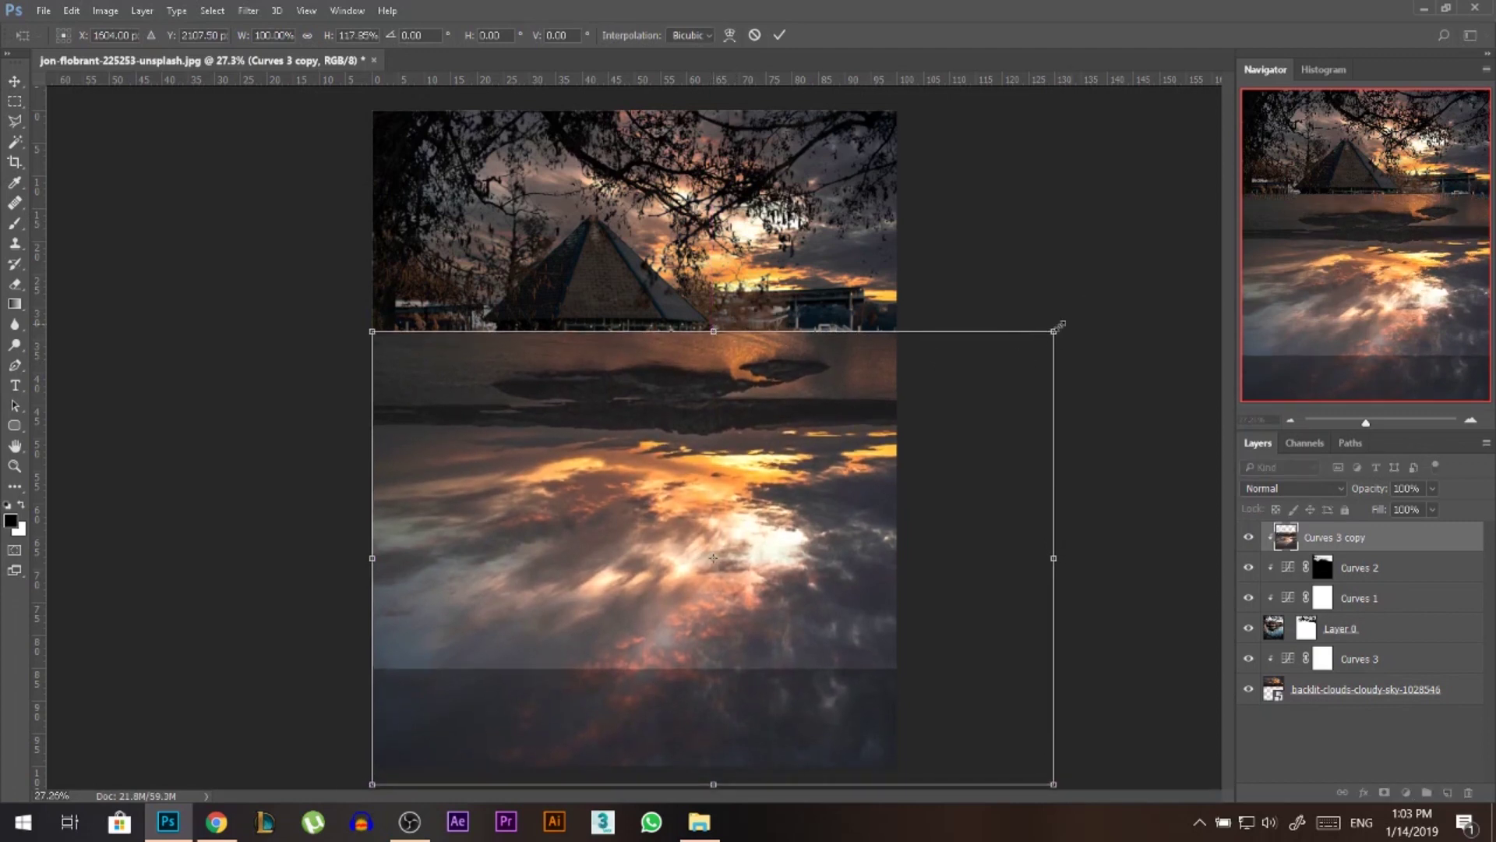
left_click_drag(1053, 333, 1084, 313)
key("Return")
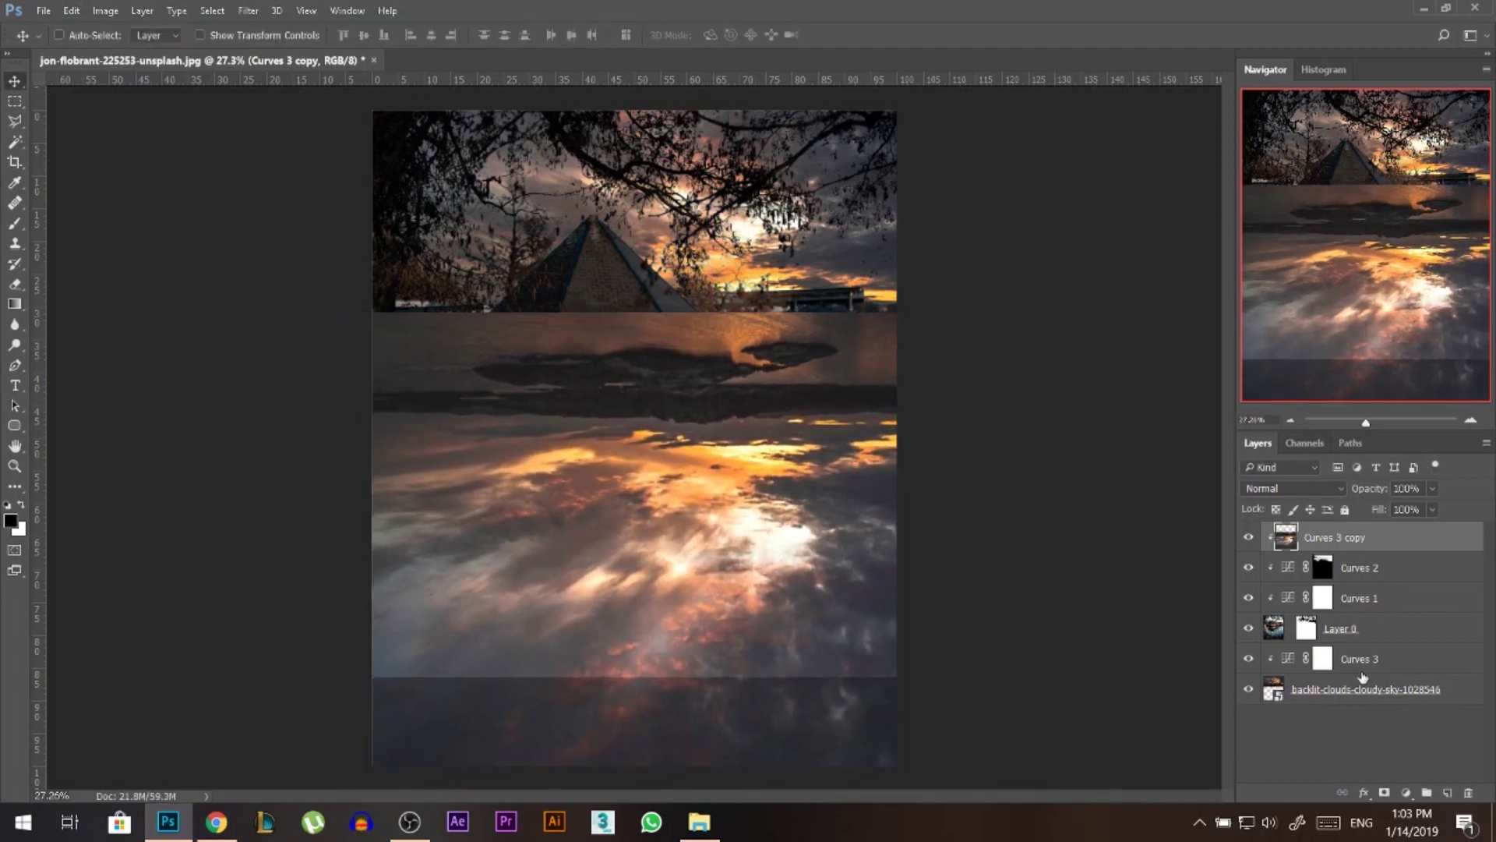
- Hide the flipped sky with an inverted layer mask and paint its reflection onto the water with a soft brush at 46% opacity
left_click(1386, 794)
key("ctrl+i")
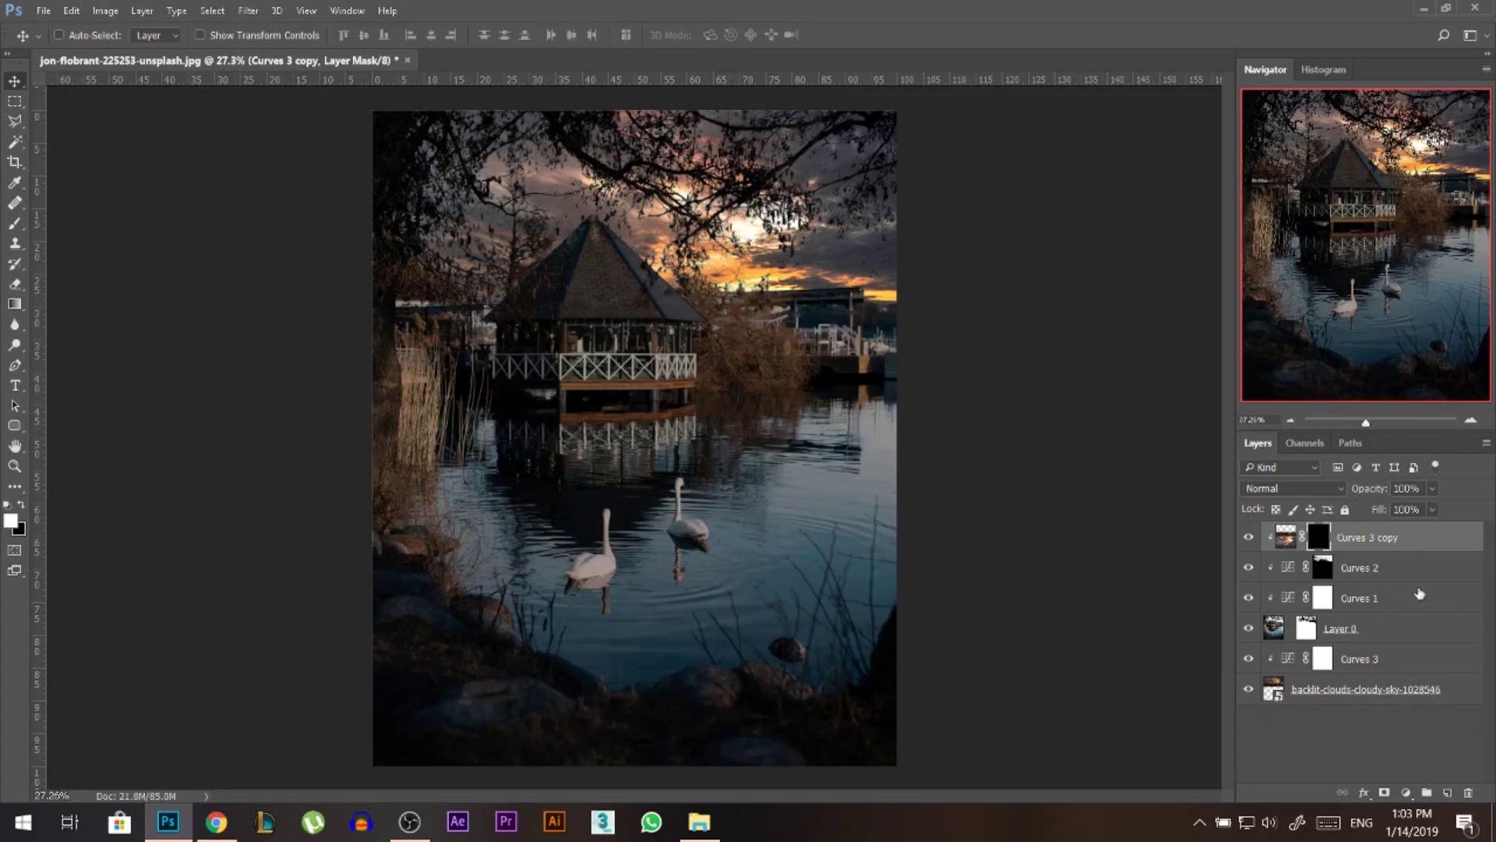
left_click(14, 223)
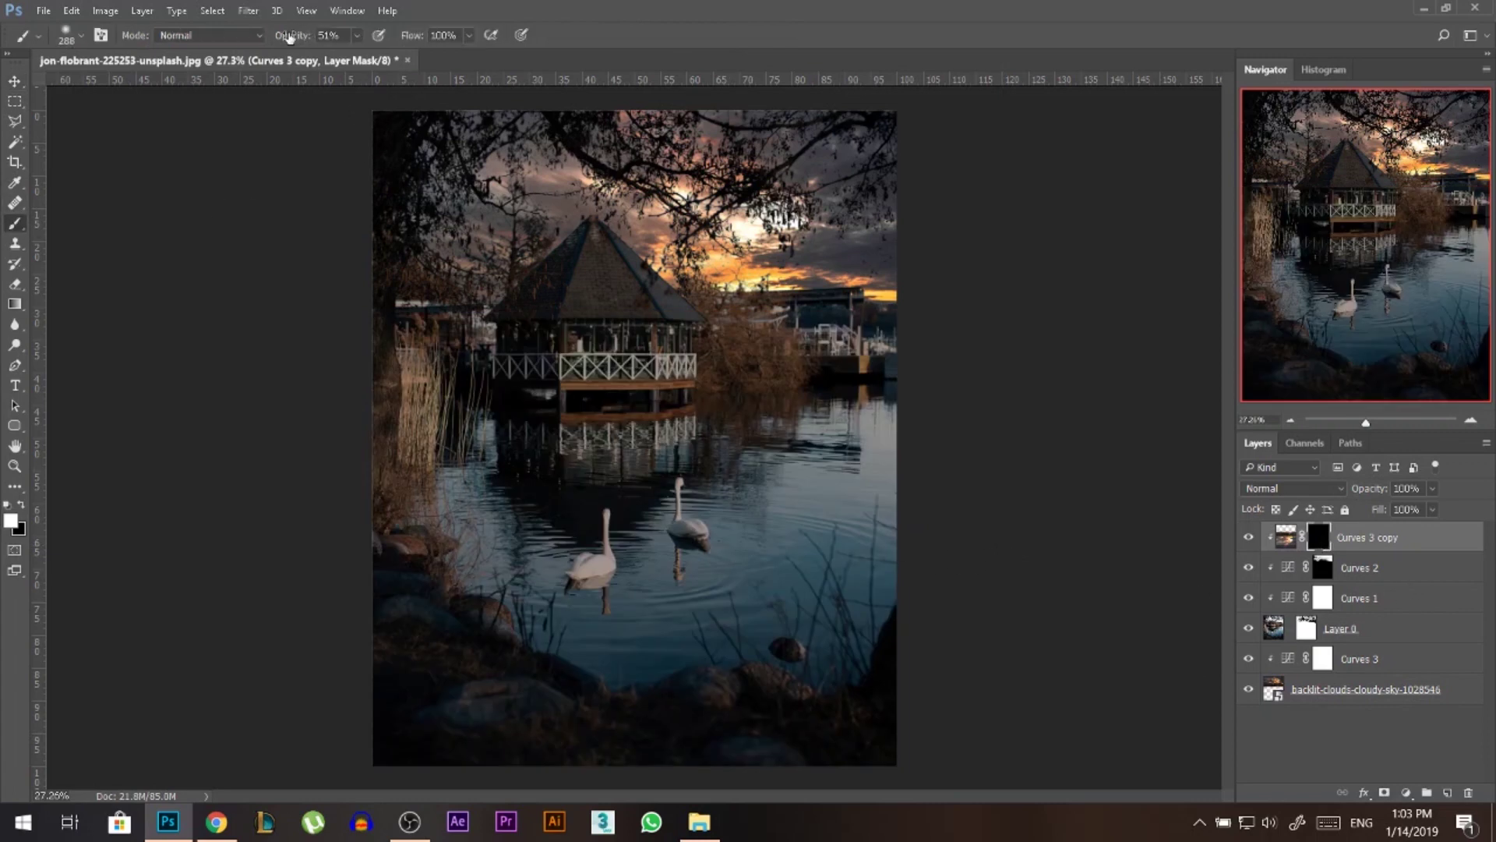
left_click_drag(474, 409, 497, 416)
left_click_drag(642, 461, 629, 460)
left_click_drag(299, 39, 321, 39)
mouse_move(869, 428)
left_mouse_down()
mouse_move(823, 426)
mouse_move(869, 450)
mouse_move(726, 456)
mouse_move(832, 476)
mouse_move(707, 466)
left_mouse_up()
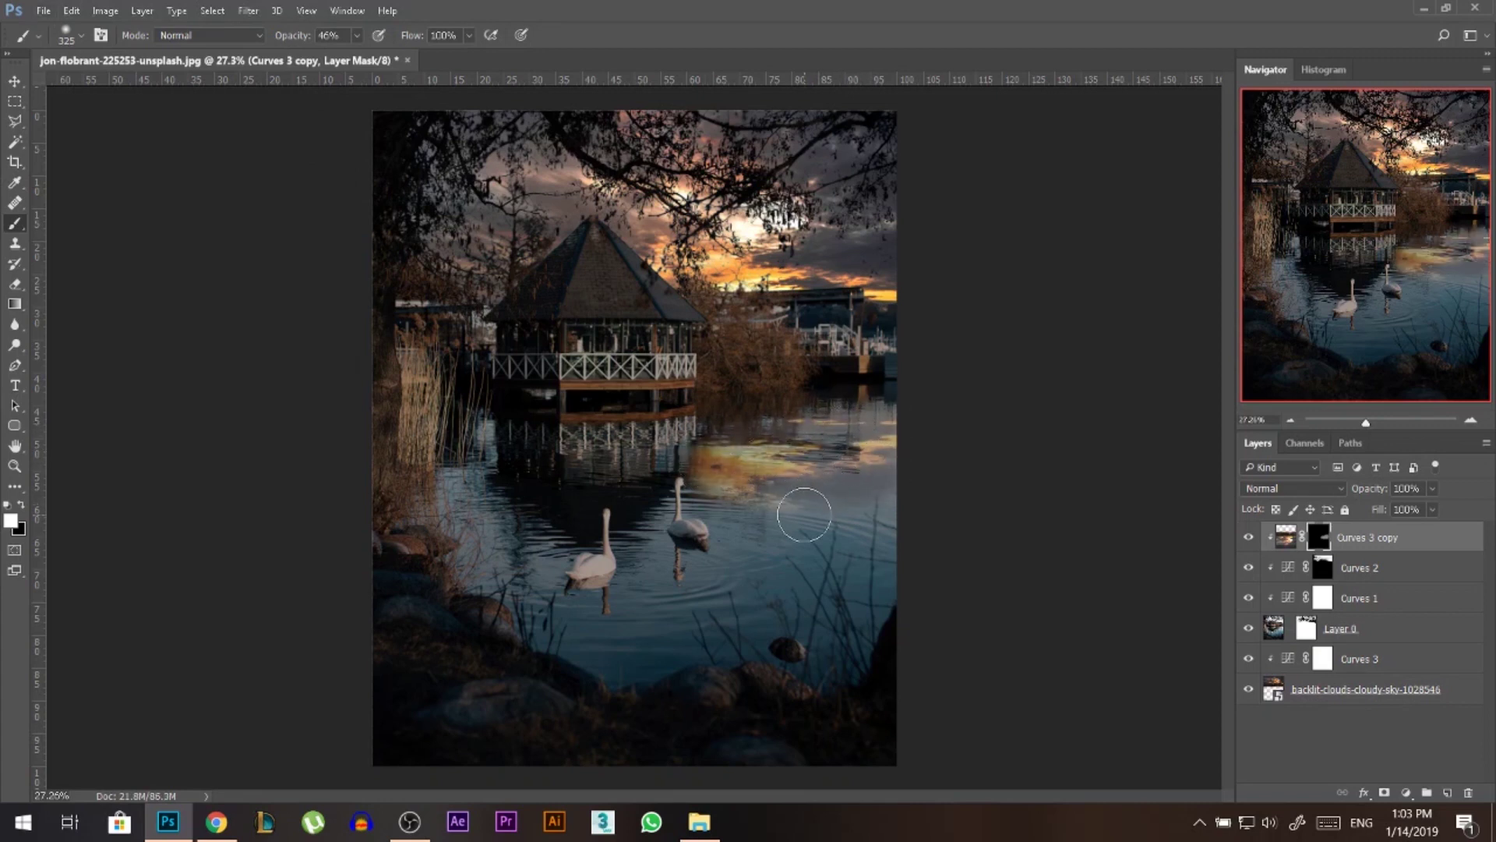
mouse_move(842, 545)
left_mouse_down()
mouse_move(760, 585)
mouse_move(849, 626)
mouse_move(633, 653)
mouse_move(522, 582)
mouse_move(506, 562)
mouse_move(521, 548)
mouse_move(476, 540)
mouse_move(437, 494)
mouse_move(466, 457)
mouse_move(468, 516)
mouse_move(526, 544)
mouse_move(547, 588)
mouse_move(633, 577)
mouse_move(716, 497)
mouse_move(665, 567)
mouse_move(705, 571)
mouse_move(838, 508)
mouse_move(866, 477)
mouse_move(734, 587)
mouse_move(581, 611)
left_mouse_up()
right_click(664, 568, "alt")
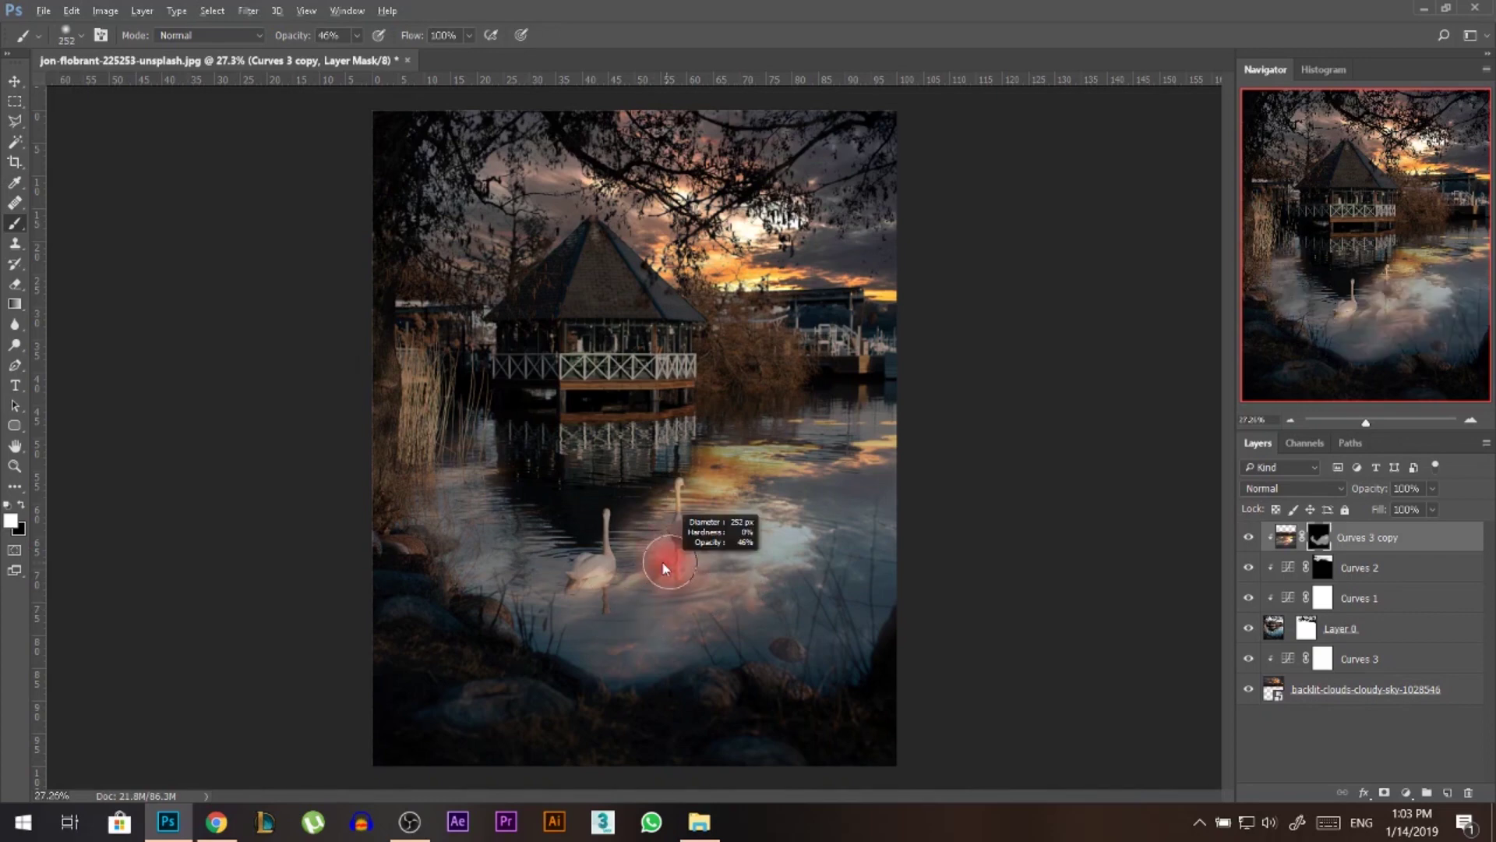
- Mask the reflection off the two swans with a small black brush at 79% opacity, undoing one stray stroke
scroll(664, 546, "up", 8)
right_click(655, 501, "alt")
key("7")
right_click(704, 397, "alt")
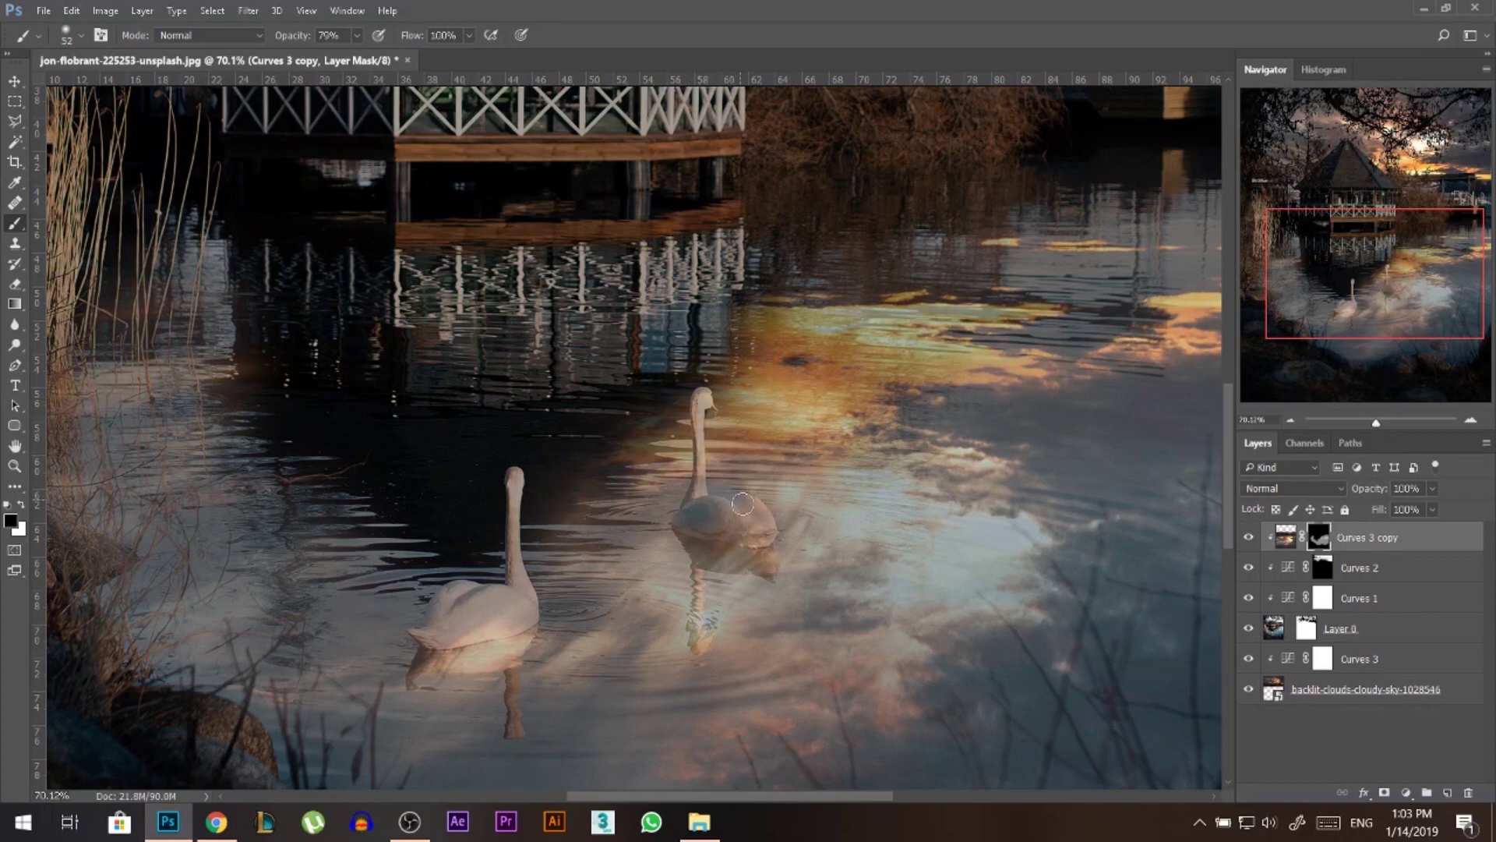
mouse_move(684, 519)
left_mouse_down()
mouse_move(753, 536)
mouse_move(688, 522)
mouse_move(759, 547)
mouse_move(755, 559)
mouse_move(701, 552)
mouse_move(752, 540)
mouse_move(741, 505)
mouse_move(678, 518)
mouse_move(736, 534)
mouse_move(693, 539)
mouse_move(705, 554)
mouse_move(691, 484)
left_mouse_up()
key("ctrl+z")
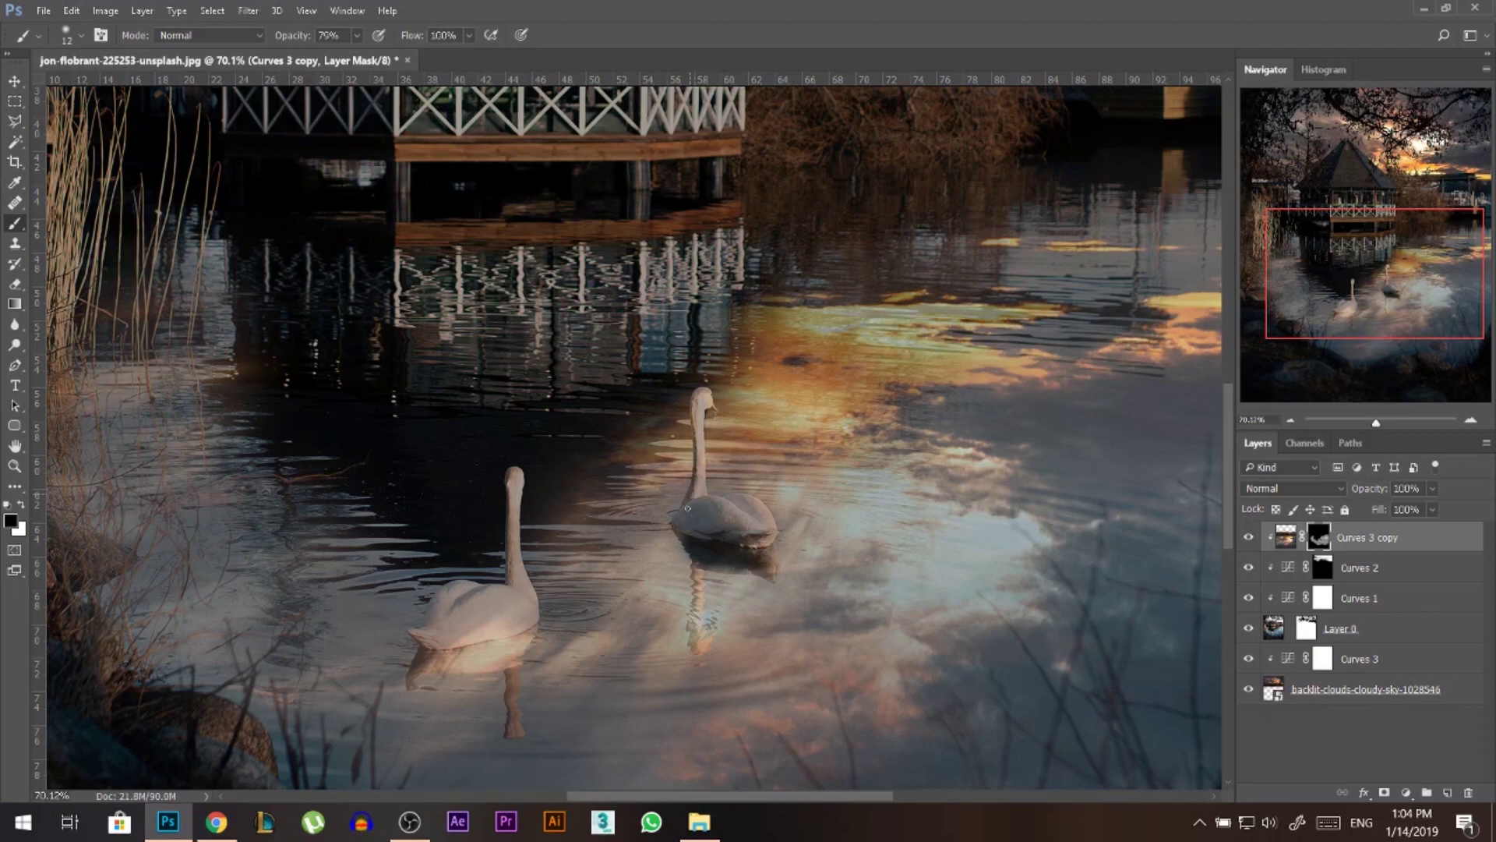
right_click(533, 576, "alt")
- Try Overlay and neighbouring blend modes on the reflection layer and set it to Soft Light
scroll(703, 395, "down", 7)
left_click(1317, 485)
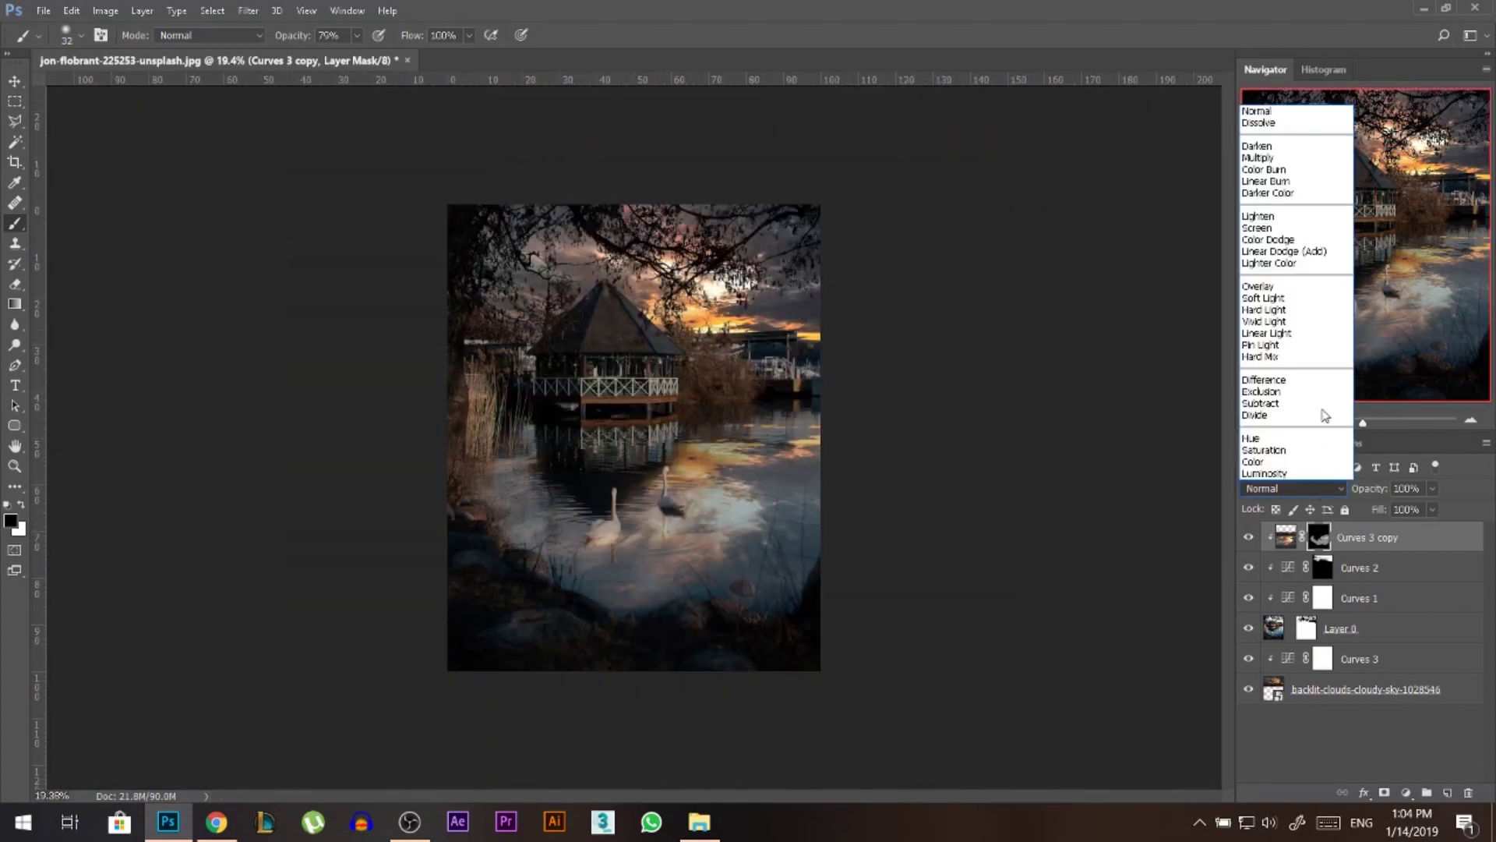
left_click(1275, 290)
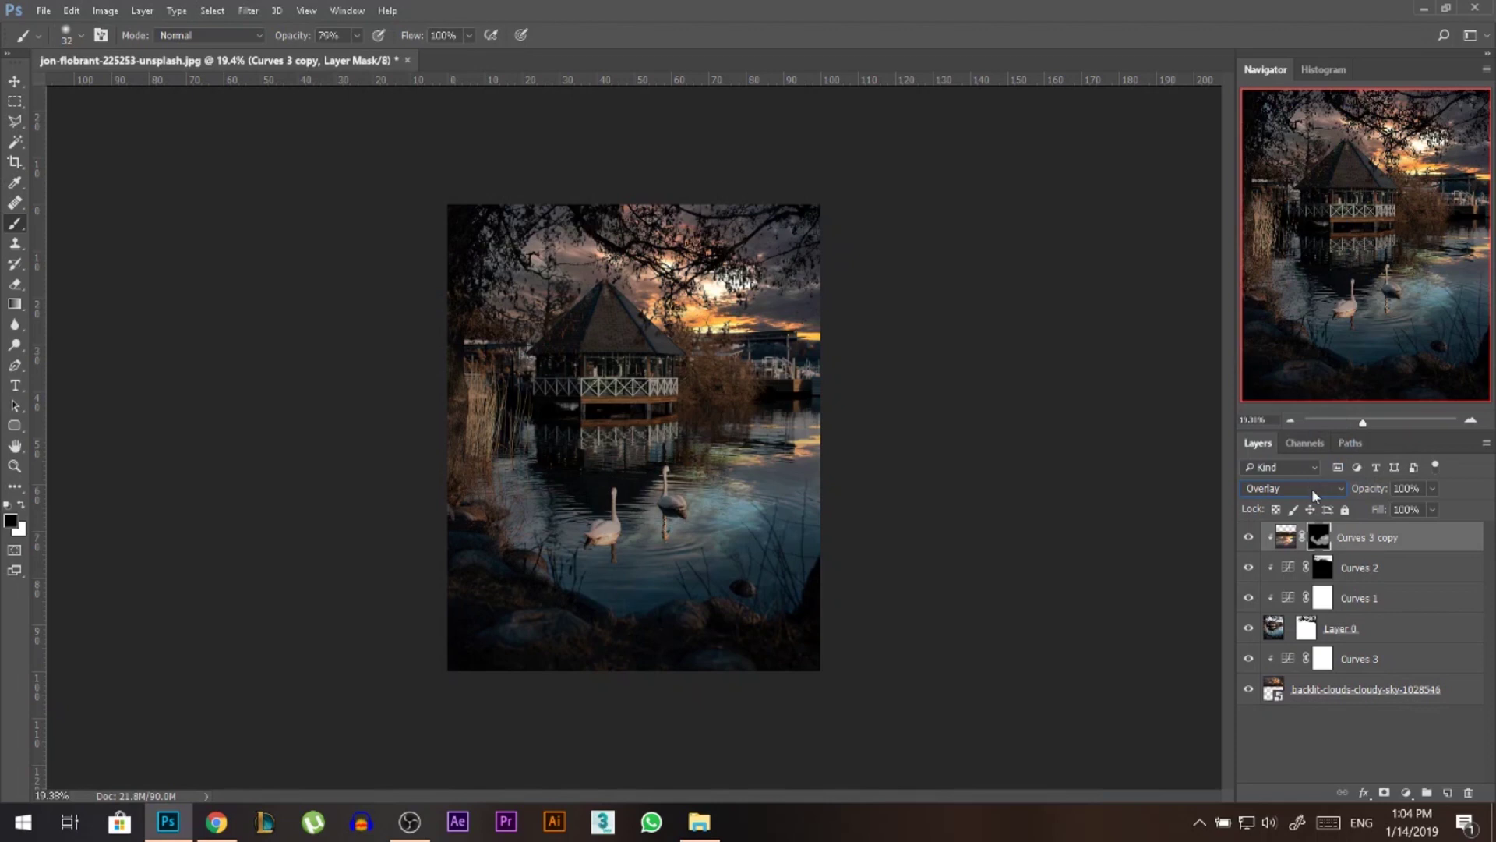
scroll(1284, 488, "down", 1)
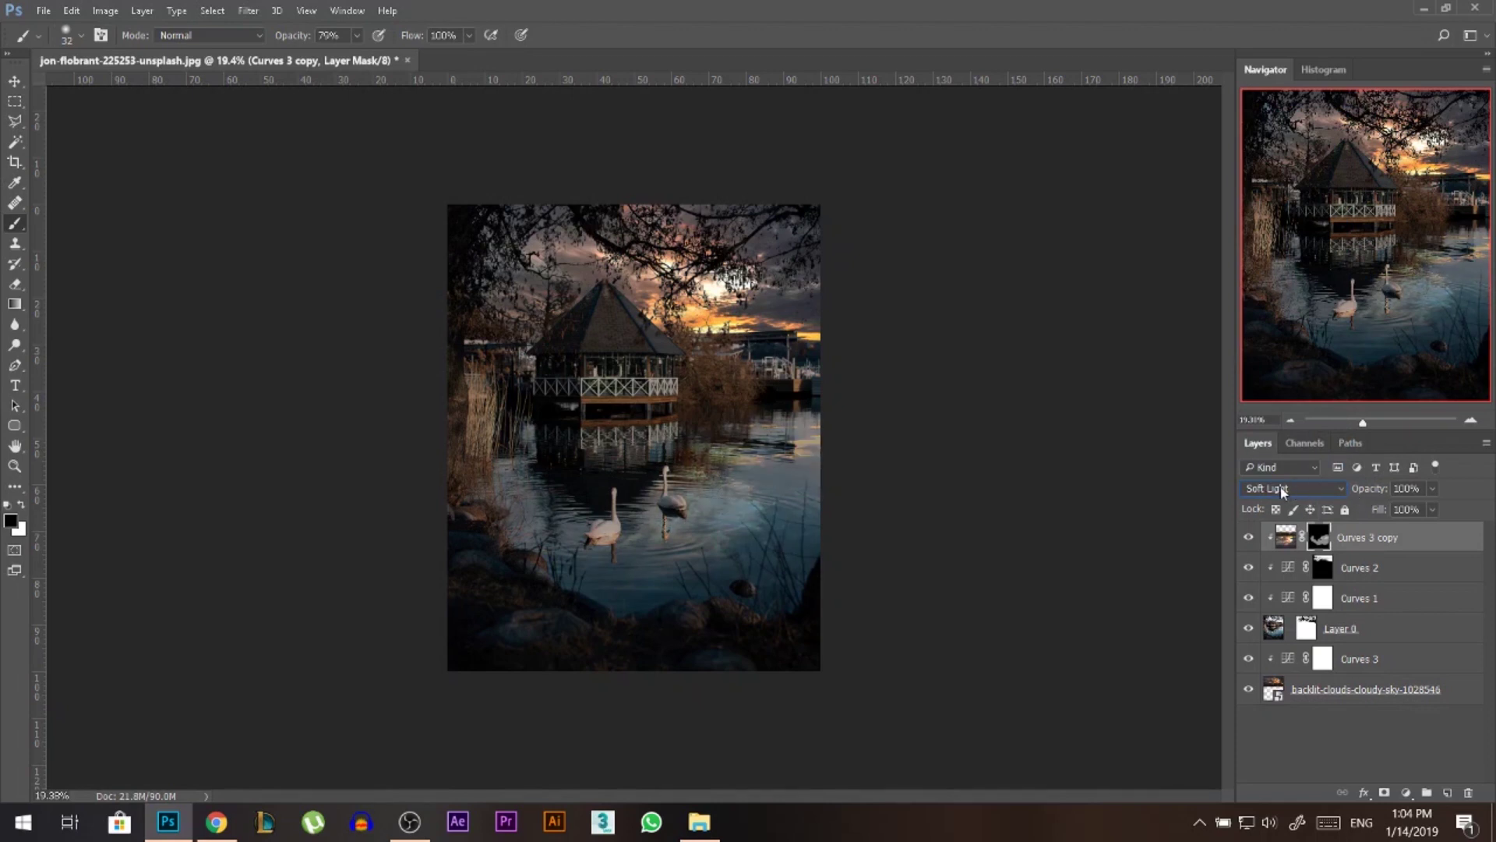
scroll(1279, 493, "up", 1)
scroll(1278, 492, "down", 2)
scroll(1278, 493, "up", 2)
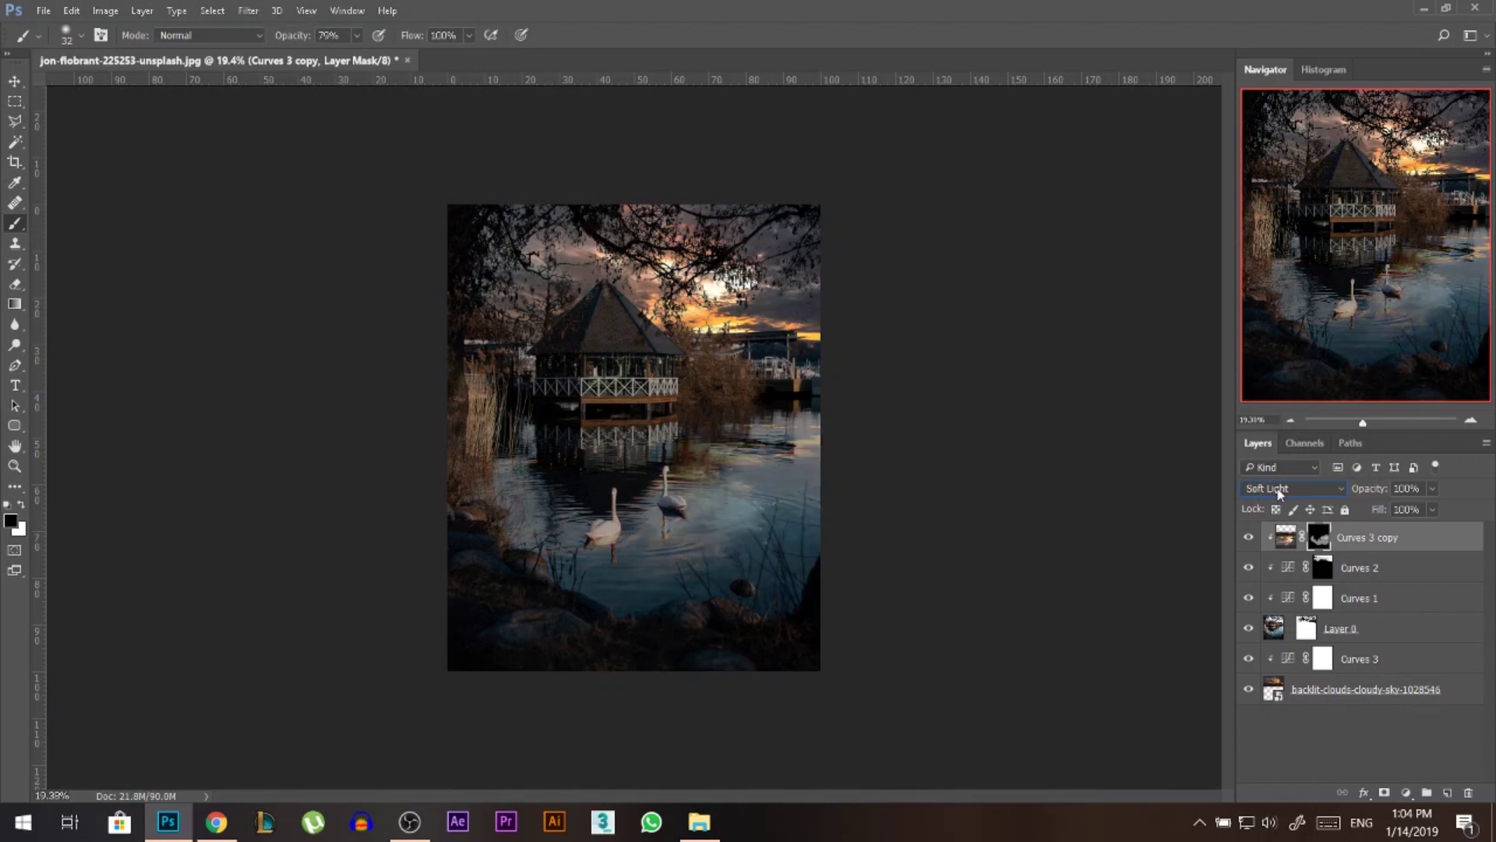
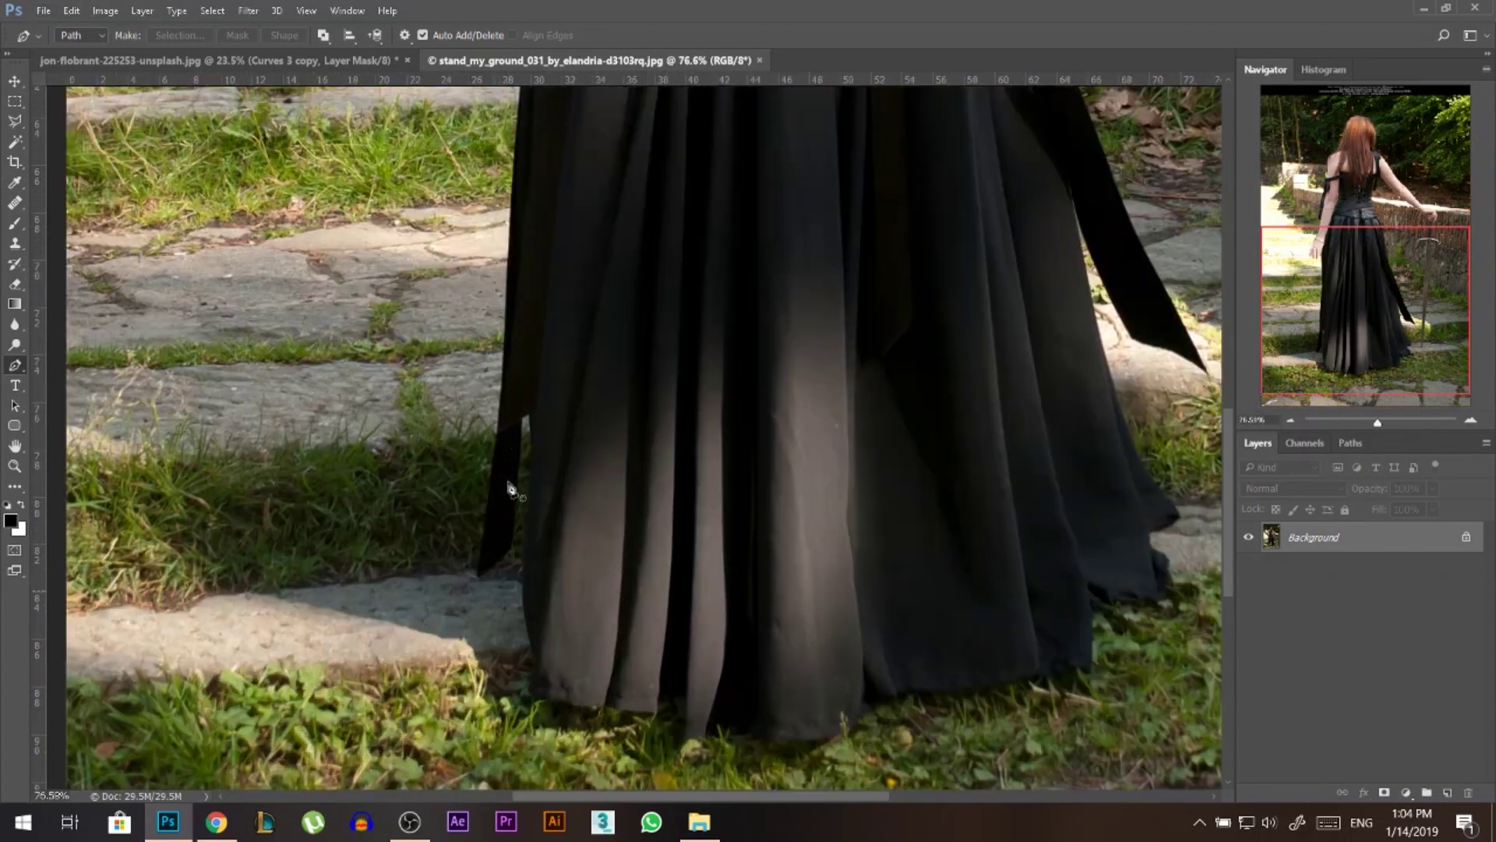
- In the stand_my_ground photo, trace a Pen path from the left ribbon along the dress hem and up the skirt's right edge
left_click(501, 392)
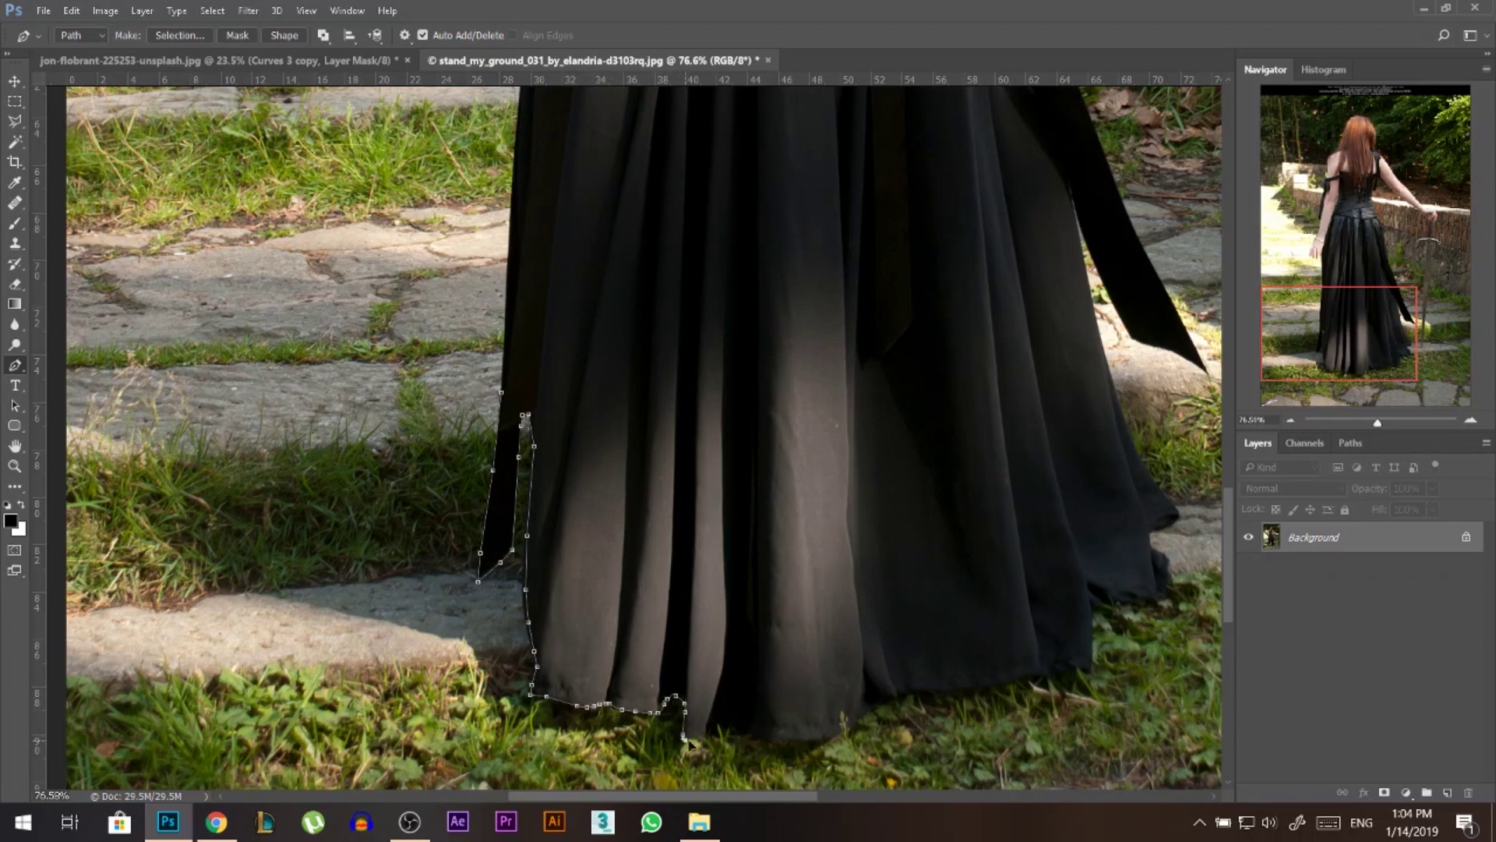
mouse_move(779, 740)
left_mouse_down()
mouse_move(887, 703)
mouse_move(1096, 674)
mouse_move(1107, 613)
left_mouse_up()
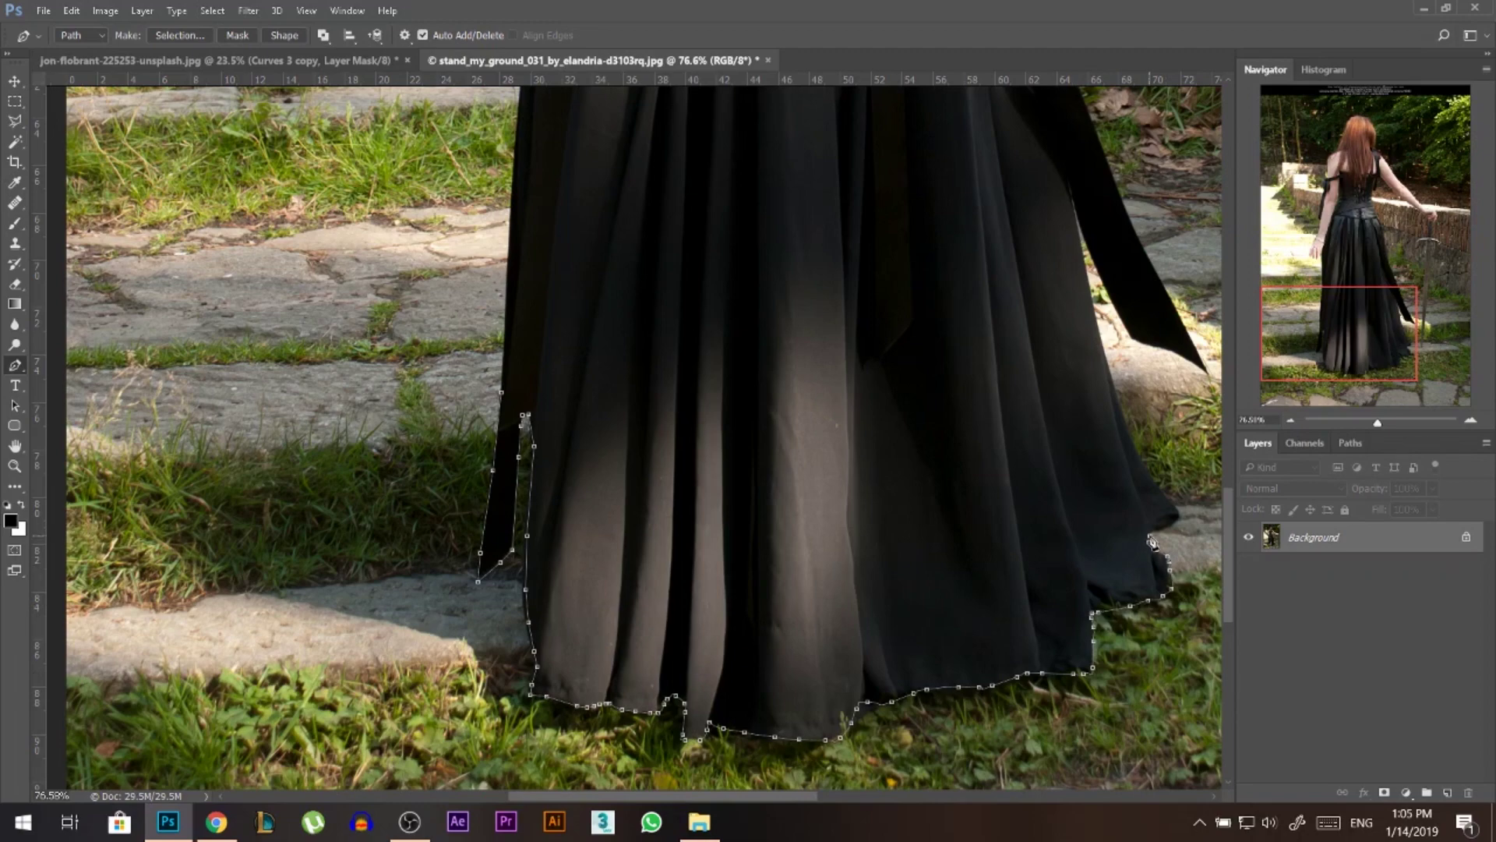
left_click(1135, 448)
left_click(1118, 397)
left_click(1102, 341)
left_click(1082, 249)
- Continue the Pen path around the hanging ribbon on the right and up the skirt's side to the corset
scroll(1074, 195, "up", 5)
left_click(710, 353)
left_click(744, 366)
left_click(774, 375)
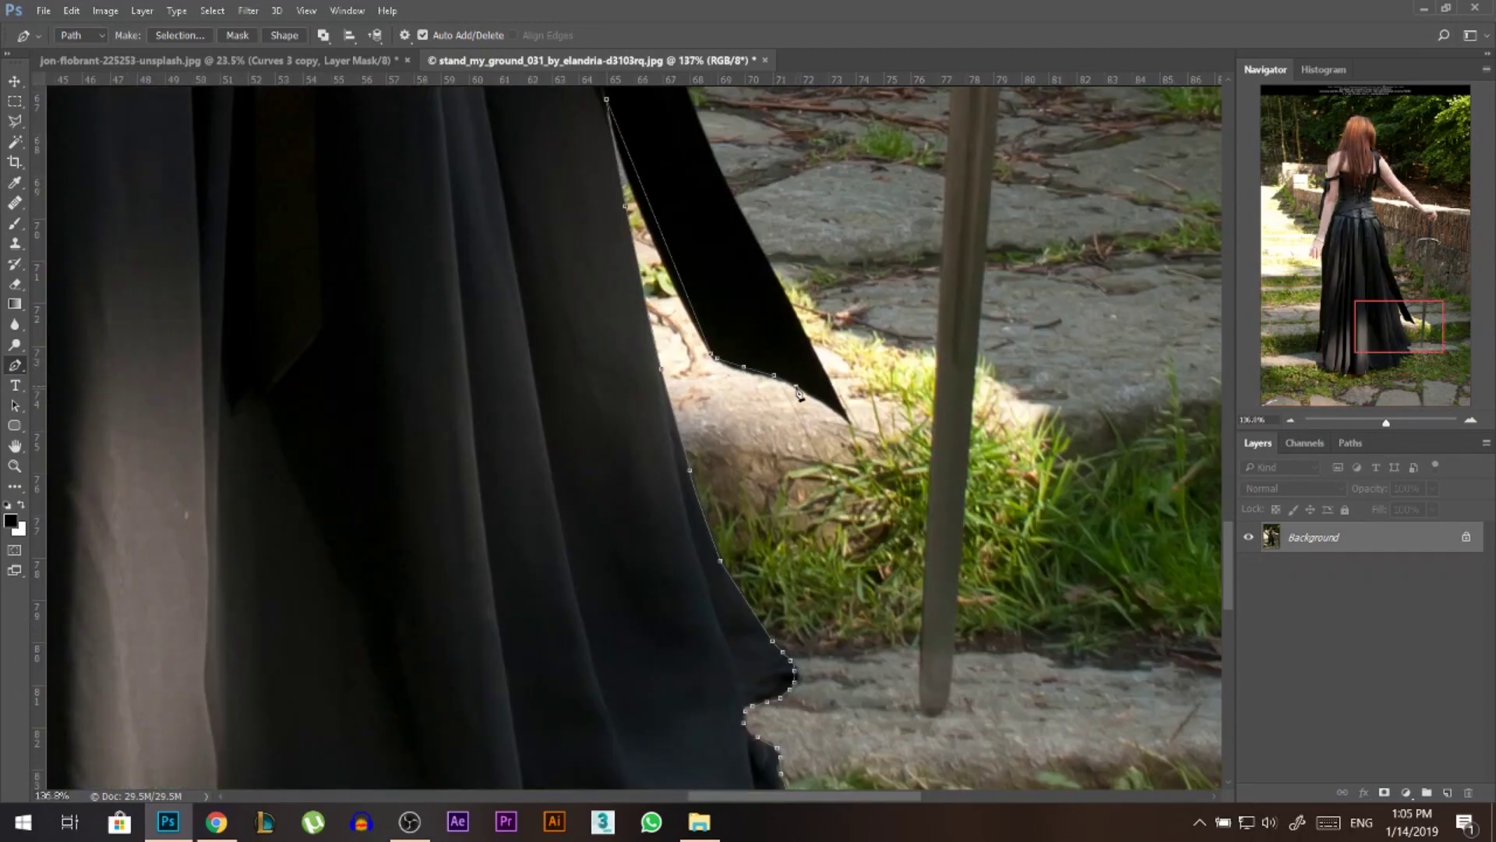
left_click(712, 150)
scroll(712, 150, "down", 5)
scroll(607, 234, "up", 5)
left_click(677, 324)
left_click(663, 283)
scroll(663, 284, "up", 1)
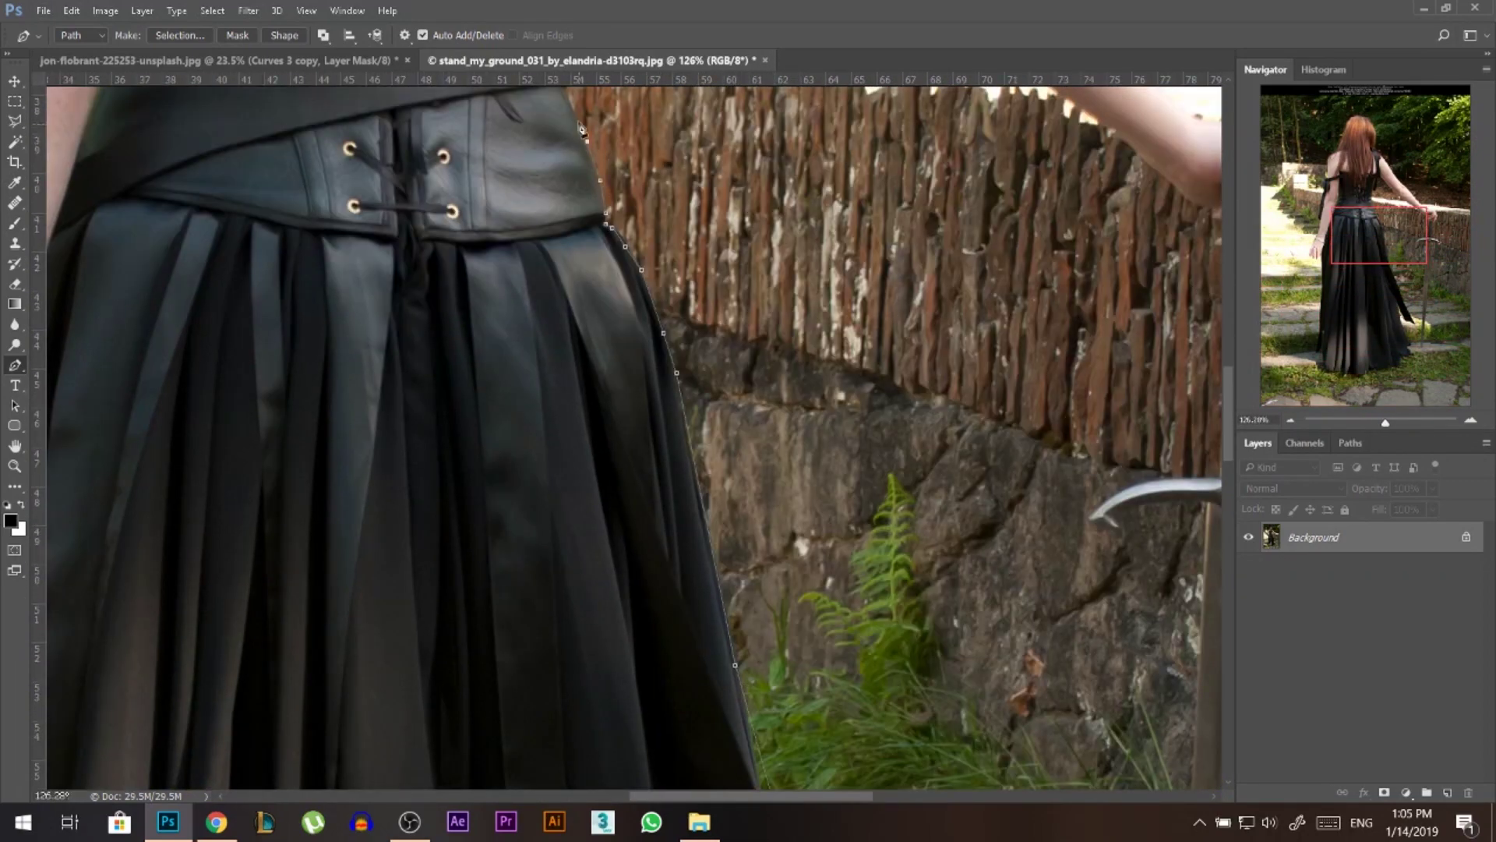
- Continue the Pen path up the right side of the waist and corset to the underarm
scroll(611, 227, "up", 5)
left_click(568, 333)
left_click(554, 289)
left_click(545, 279)
left_click(537, 250)
left_click(543, 189)
scroll(543, 190, "up", 3)
left_click(575, 233)
scroll(586, 183, "down", 3)
left_click(619, 205)
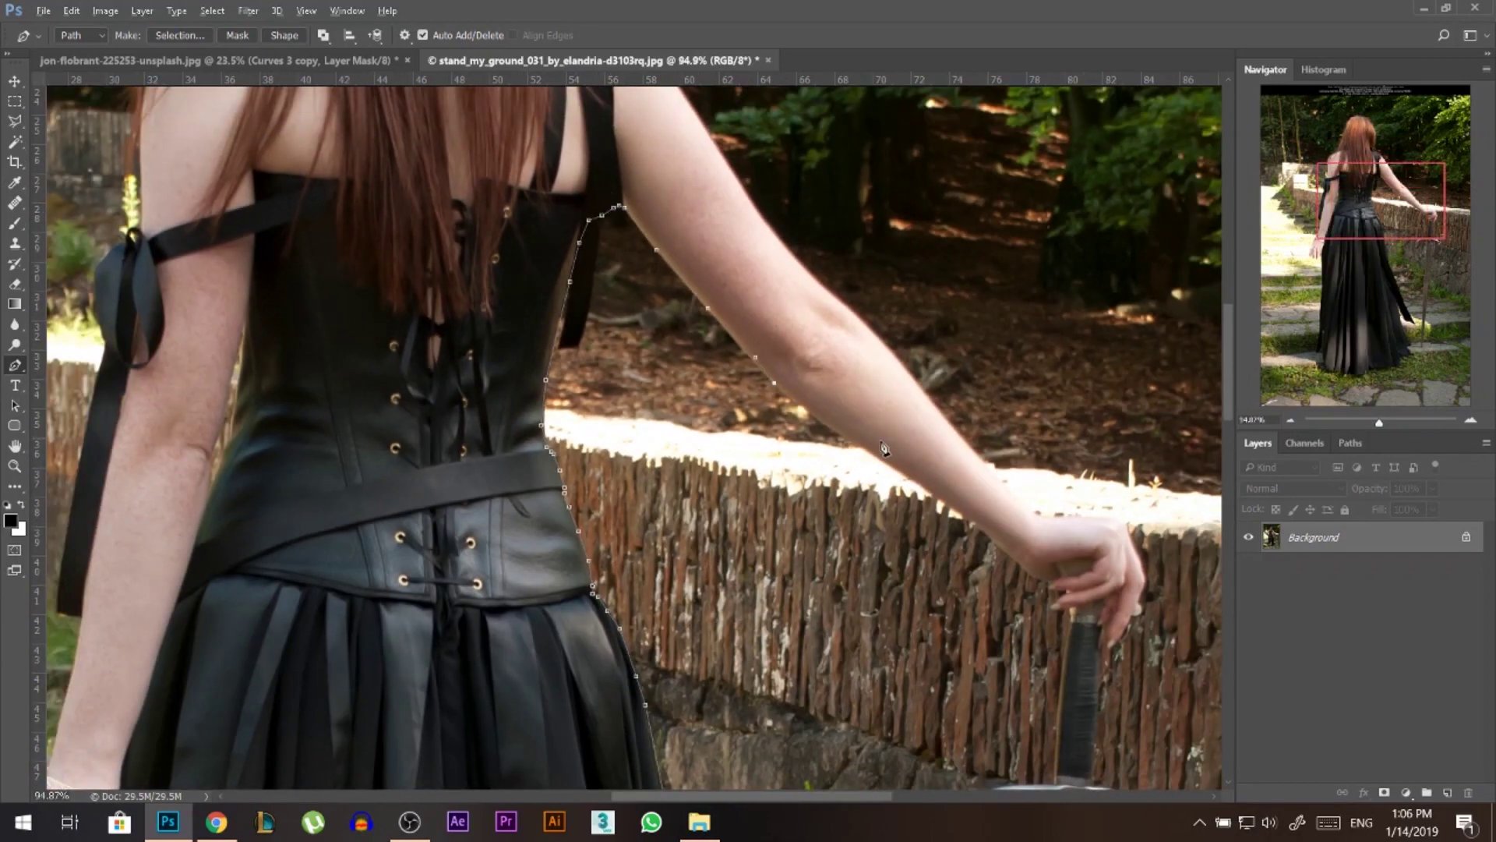
- Trace the underside of the outstretched arm, the hand on the sword, and back along the arm's upper edge
key("ctrl+plus")
left_click_drag(790, 402, 1034, 561)
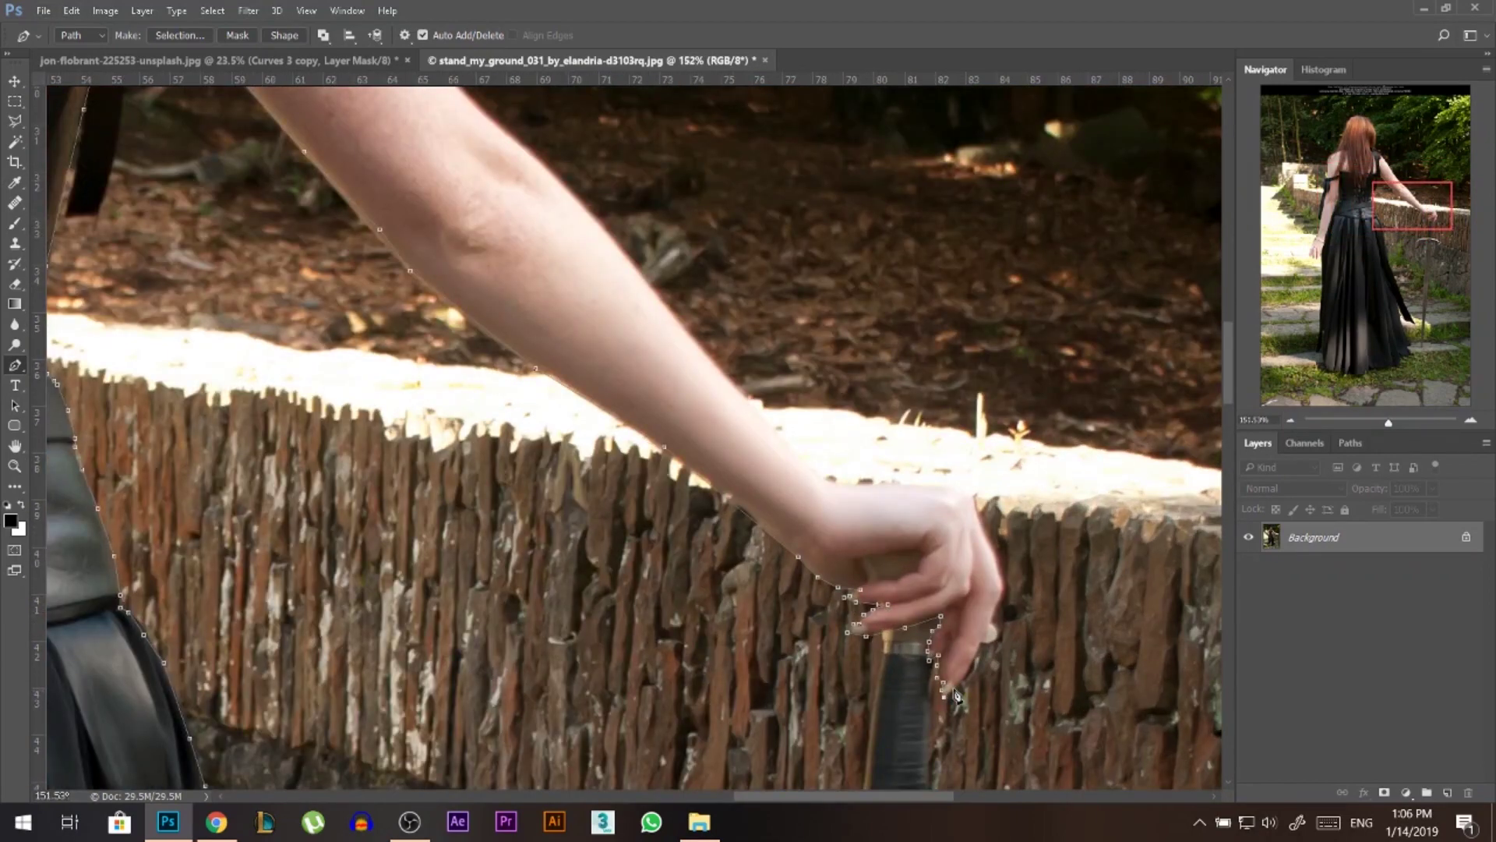
left_click(700, 350)
scroll(699, 349, "up", 3)
left_click(538, 283)
scroll(537, 284, "up", 5)
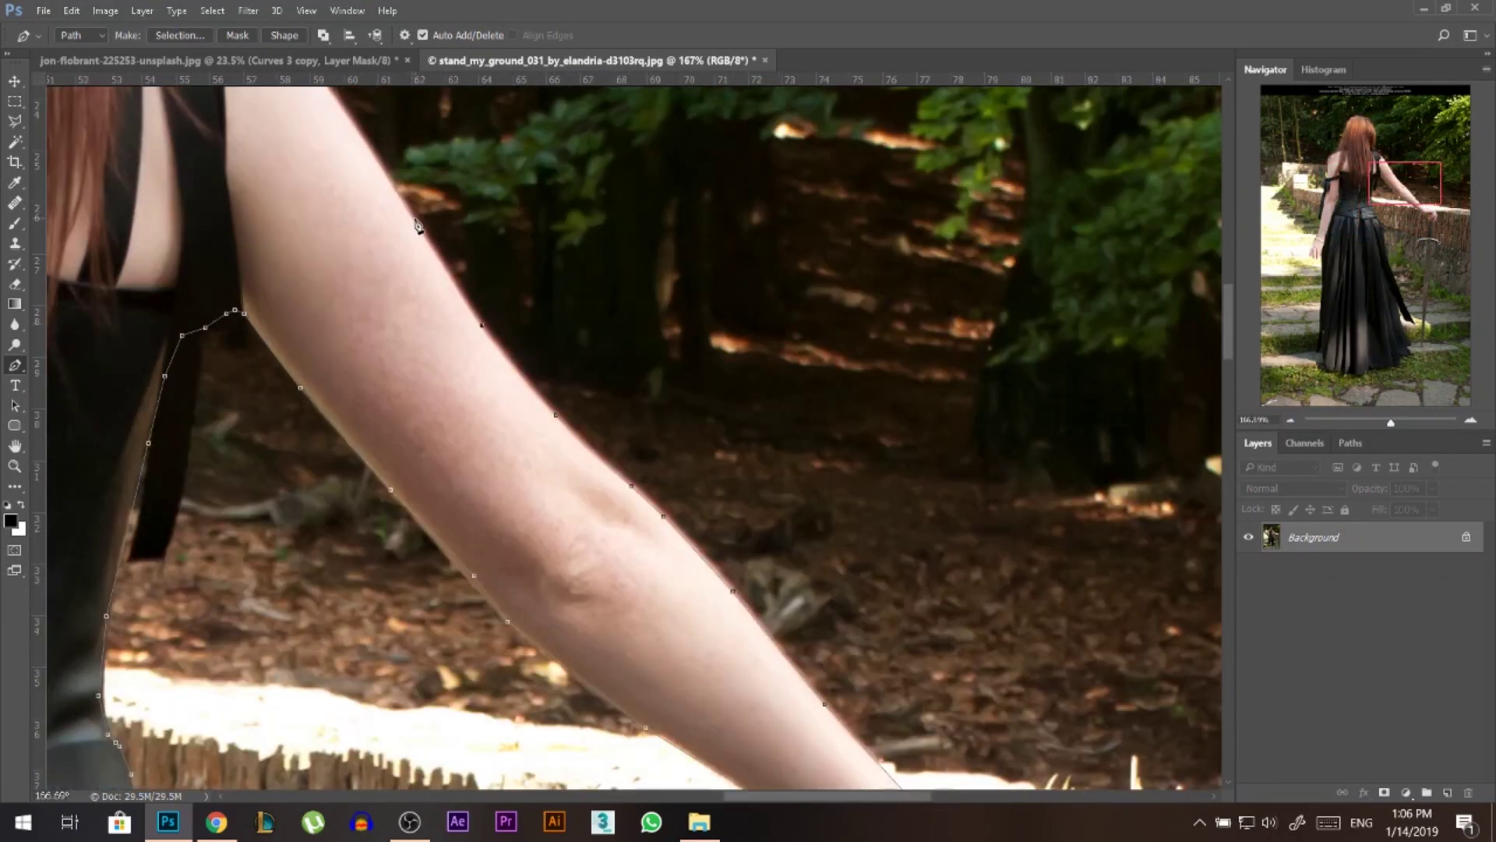
- Continue the Pen path over the right shoulder and up the right side of the hair
scroll(421, 249, "up", 5)
left_click(392, 422)
left_click(352, 395)
left_click(312, 373)
left_click(310, 298)
left_click(343, 130)
left_click_drag(343, 131, 421, 510)
left_click(384, 299)
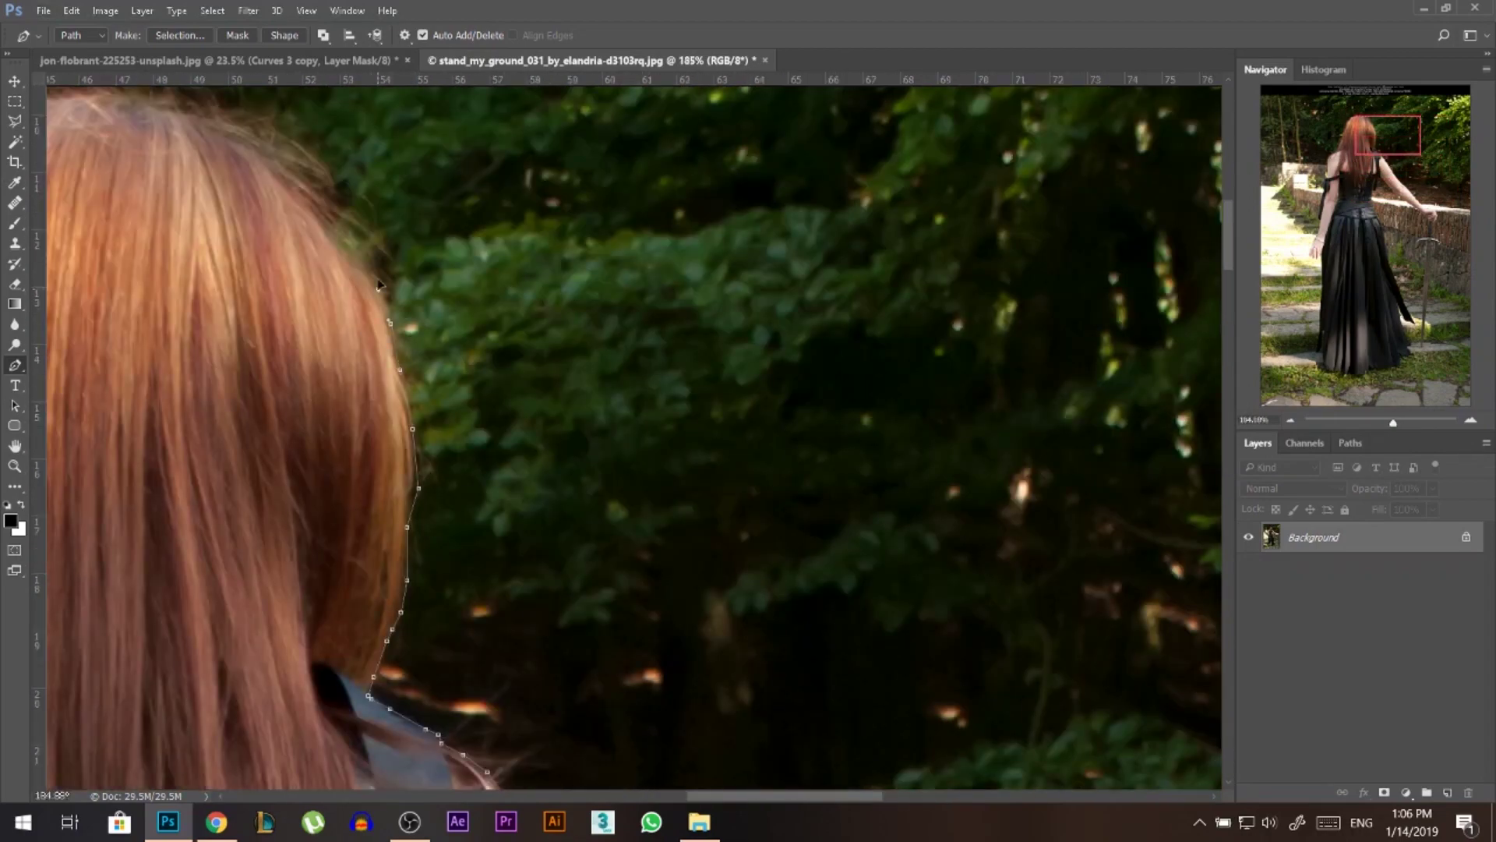
- Carry the Pen path over the top of the head and down the left side of the hair to the shoulder
left_click_drag(290, 146, 554, 360)
left_click(343, 307)
left_click(184, 380)
scroll(407, 436, "up", 1)
scroll(406, 436, "down", 8)
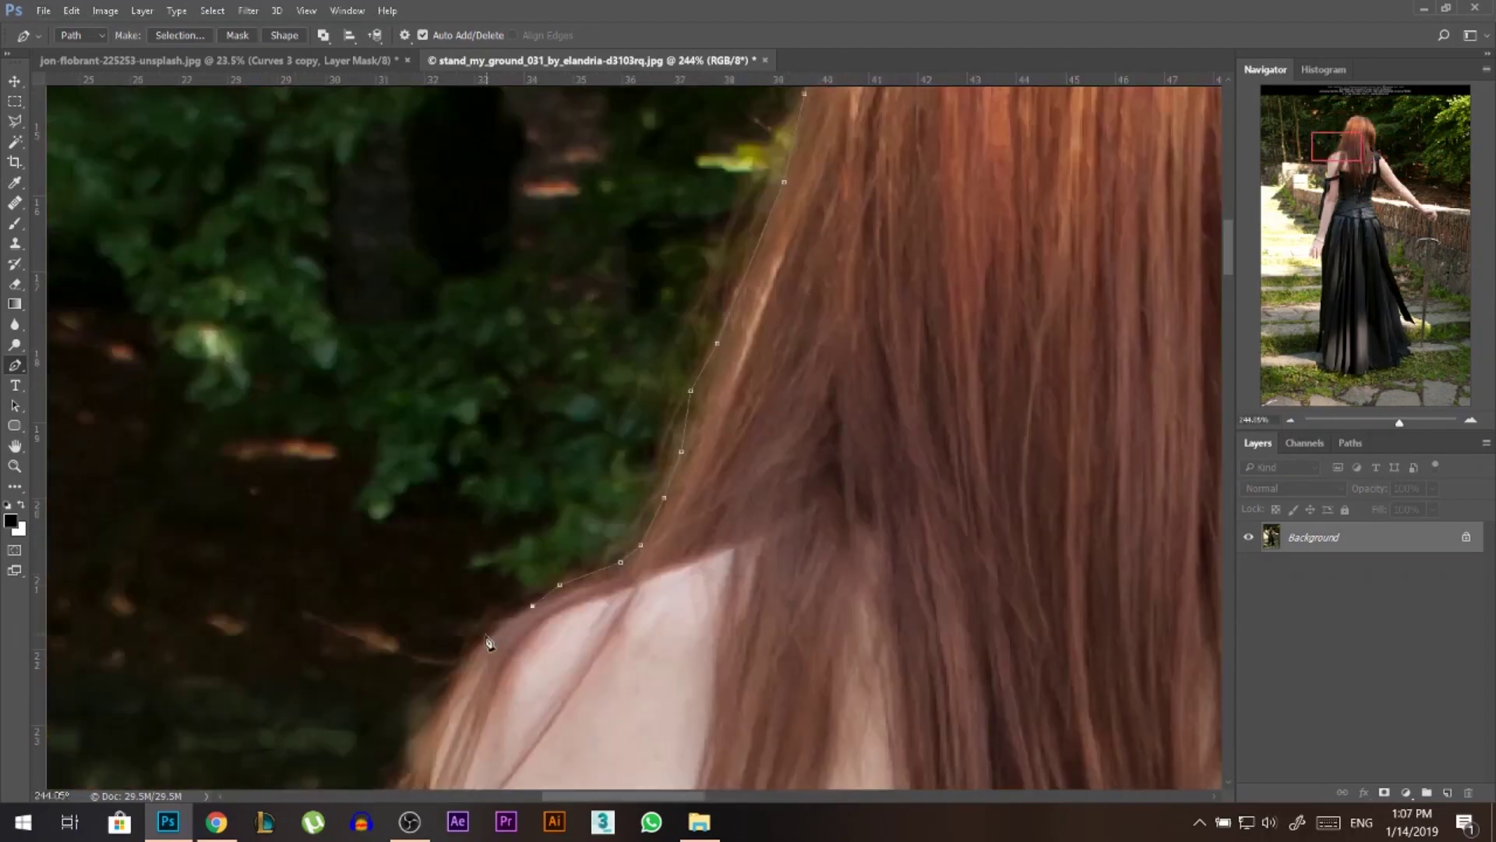
- Trace the left arm with its ribbon bow and bracelet, and outline the individual fingers of the left hand
scroll(462, 652, "down", 8)
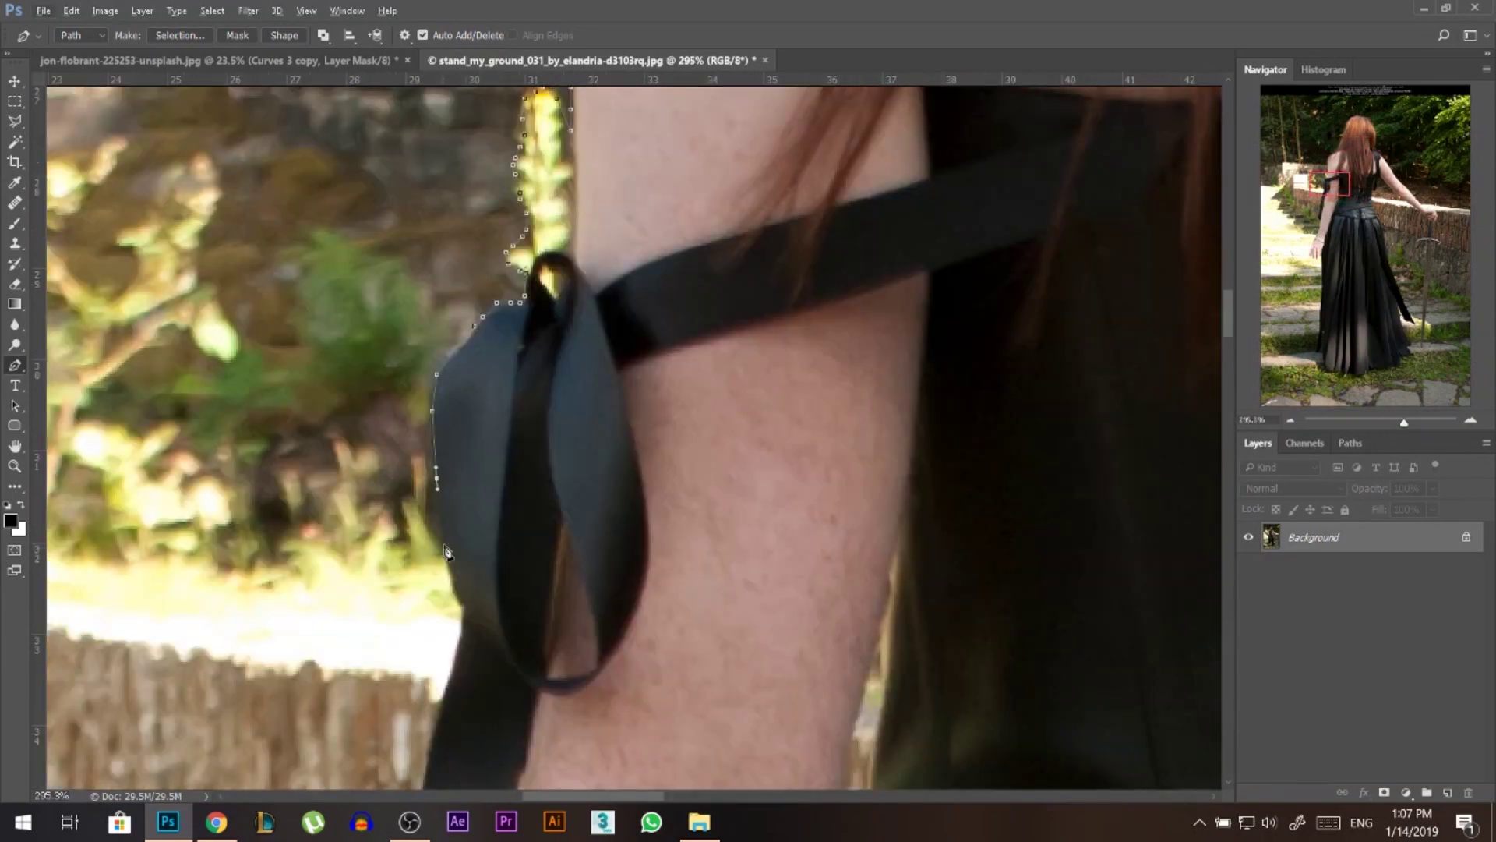
scroll(569, 663, "down", 8)
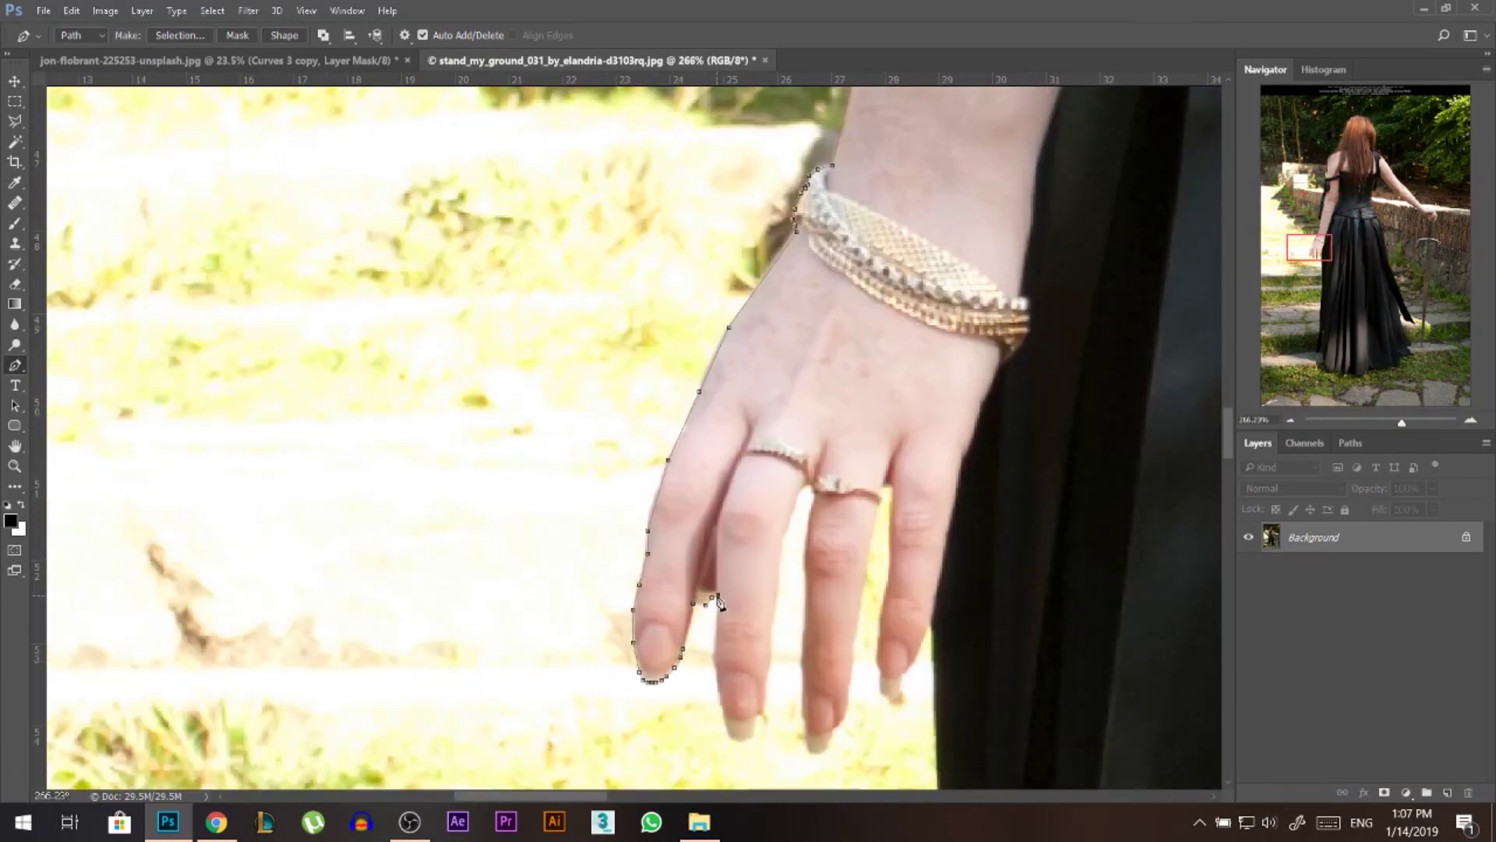
left_click(718, 615)
left_click(723, 717)
left_click(774, 591)
left_click(799, 491)
left_click(802, 668)
left_click(820, 751)
left_click(846, 701)
left_click(880, 499)
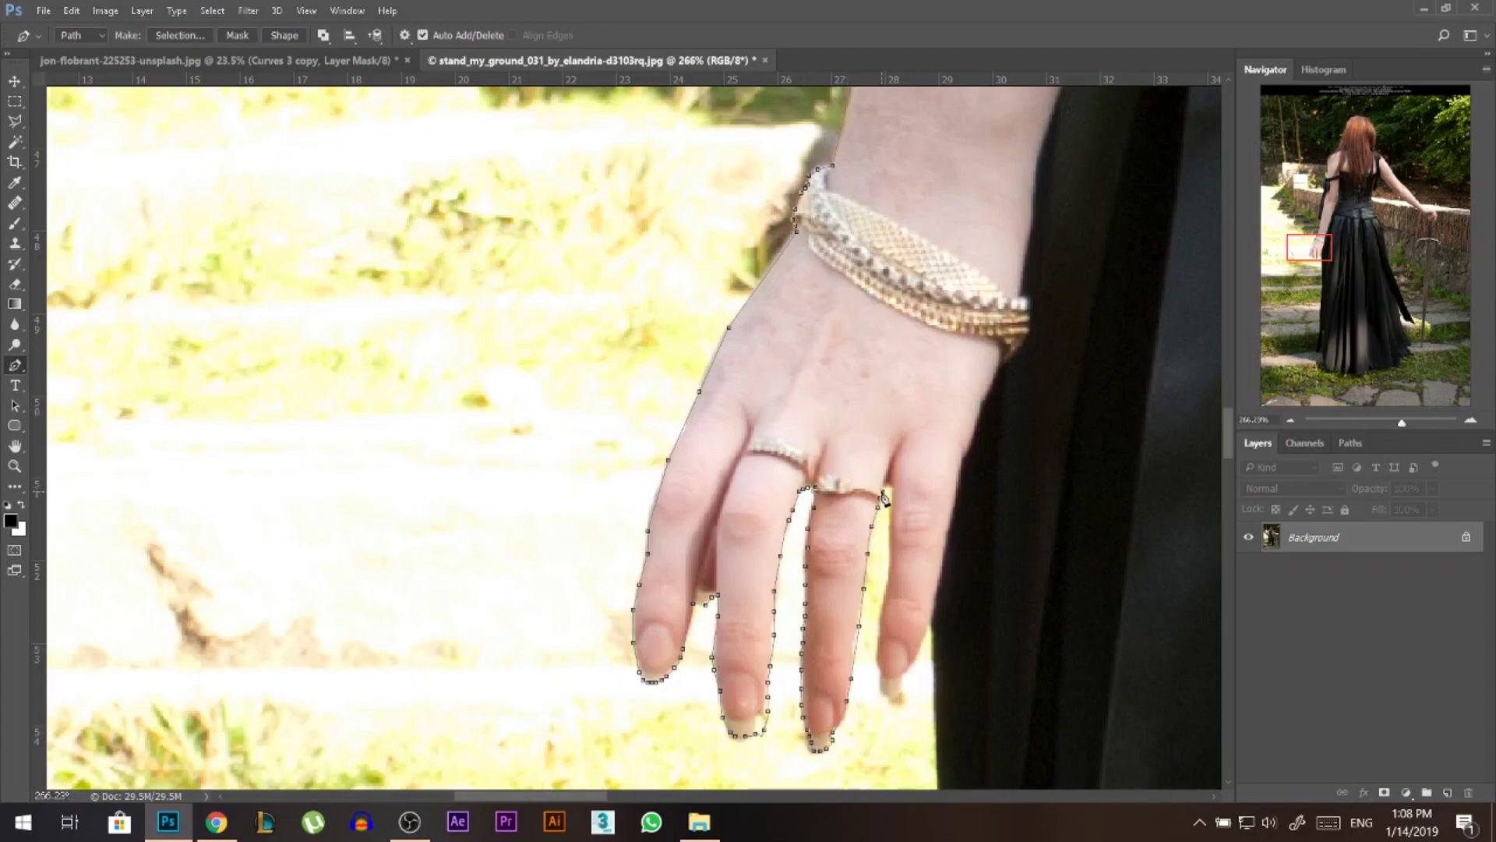
- Finish the Pen path down the skirt's left edge and close it at the starting point on the ribbon
left_click(936, 773)
scroll(939, 777, "down", 6)
left_click(618, 534)
scroll(652, 694, "down", 5)
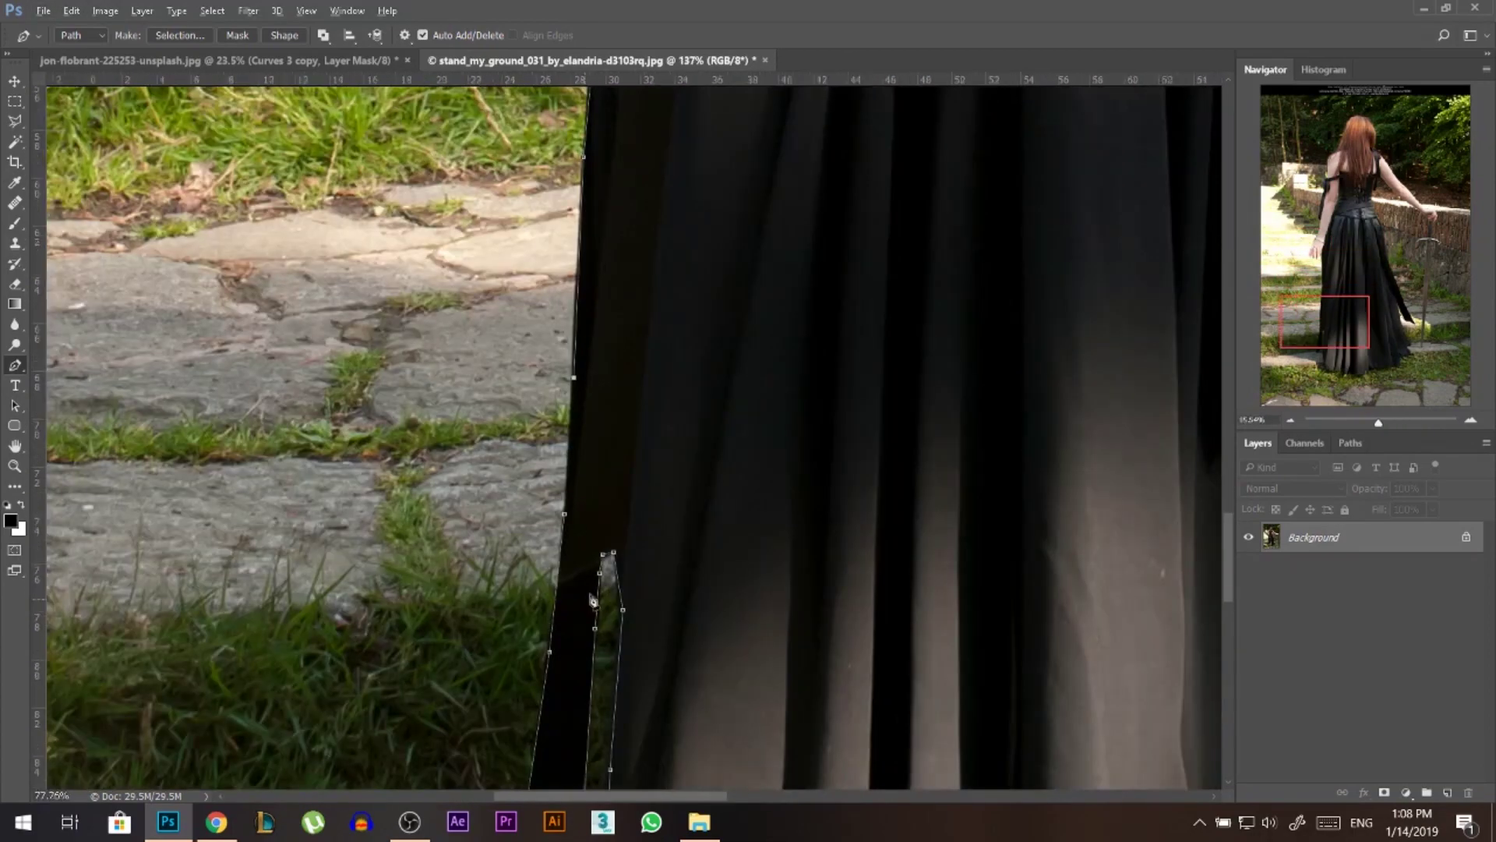
scroll(591, 524, "up", 5)
left_click(579, 680)
scroll(581, 686, "up", 3)
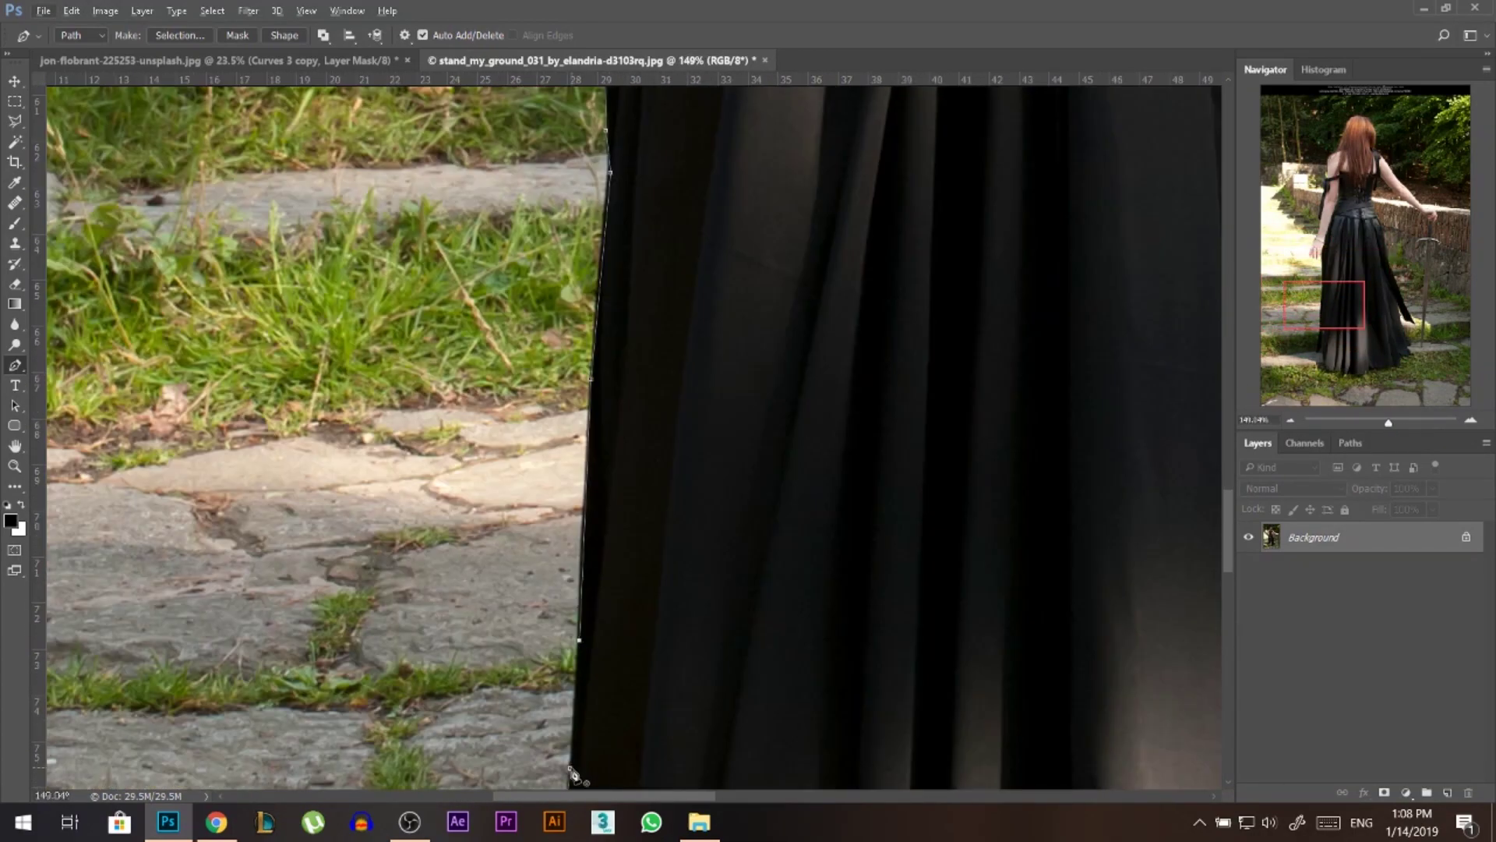
left_click(571, 768)
scroll(575, 740, "down", 2)
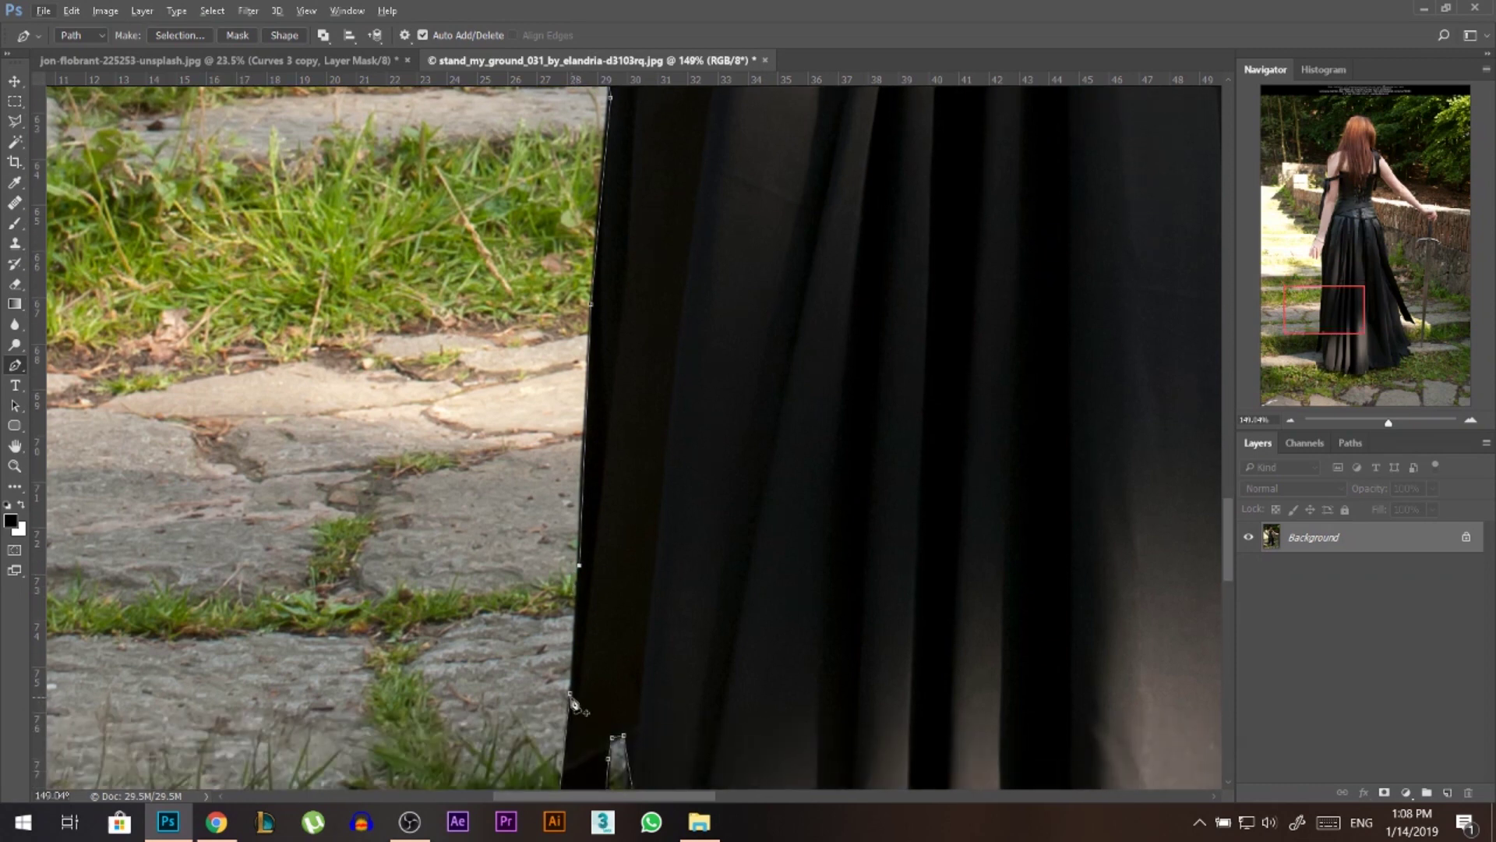
scroll(503, 680, "down", 5)
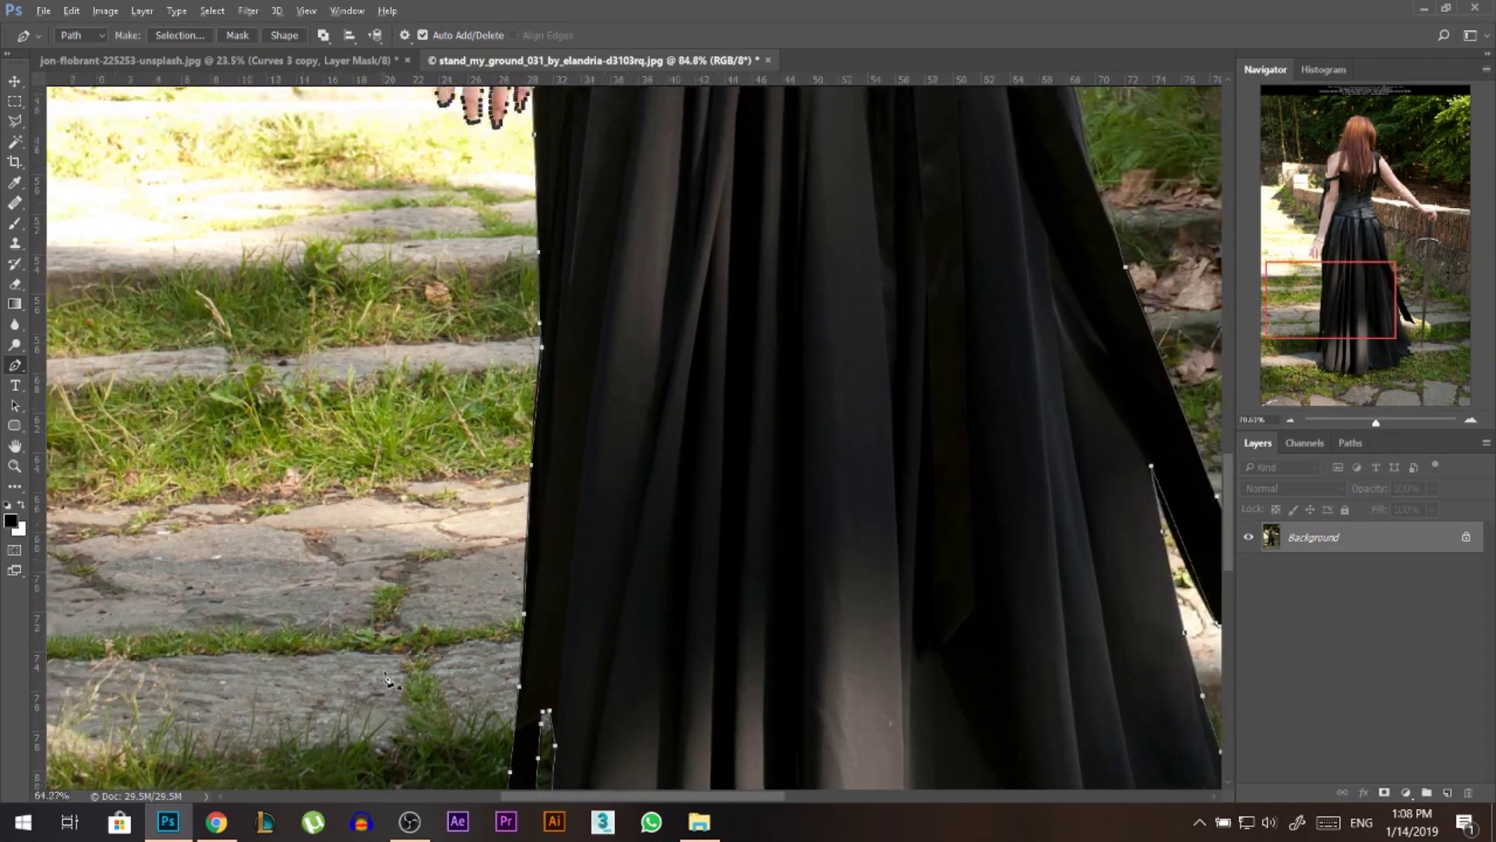
- Convert the path into a new anti-aliased selection with 0 px feather and add it as a layer mask on the woman's photo
right_click(695, 346)
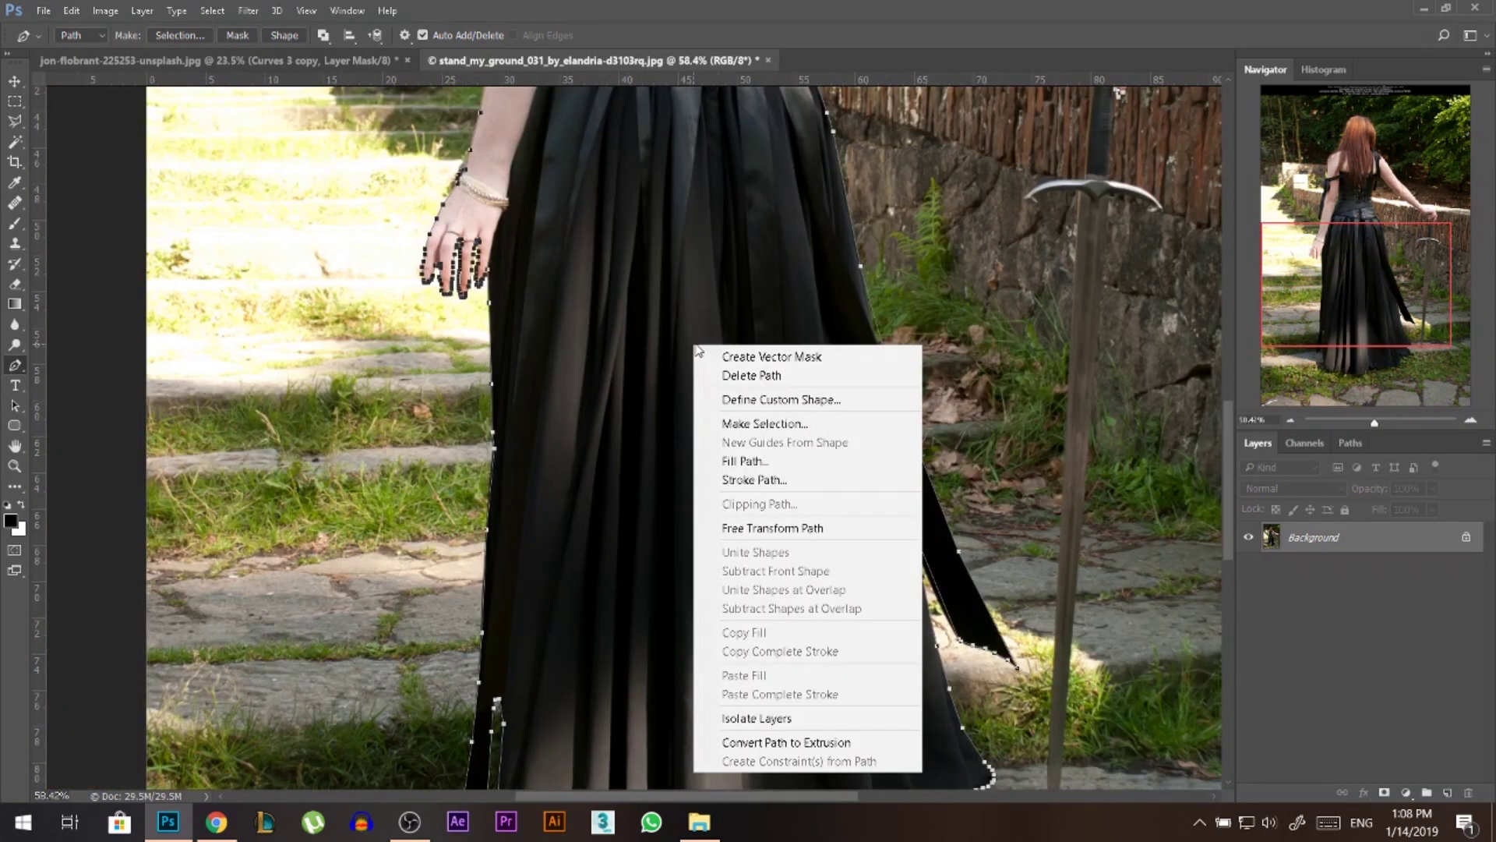
left_click(760, 423)
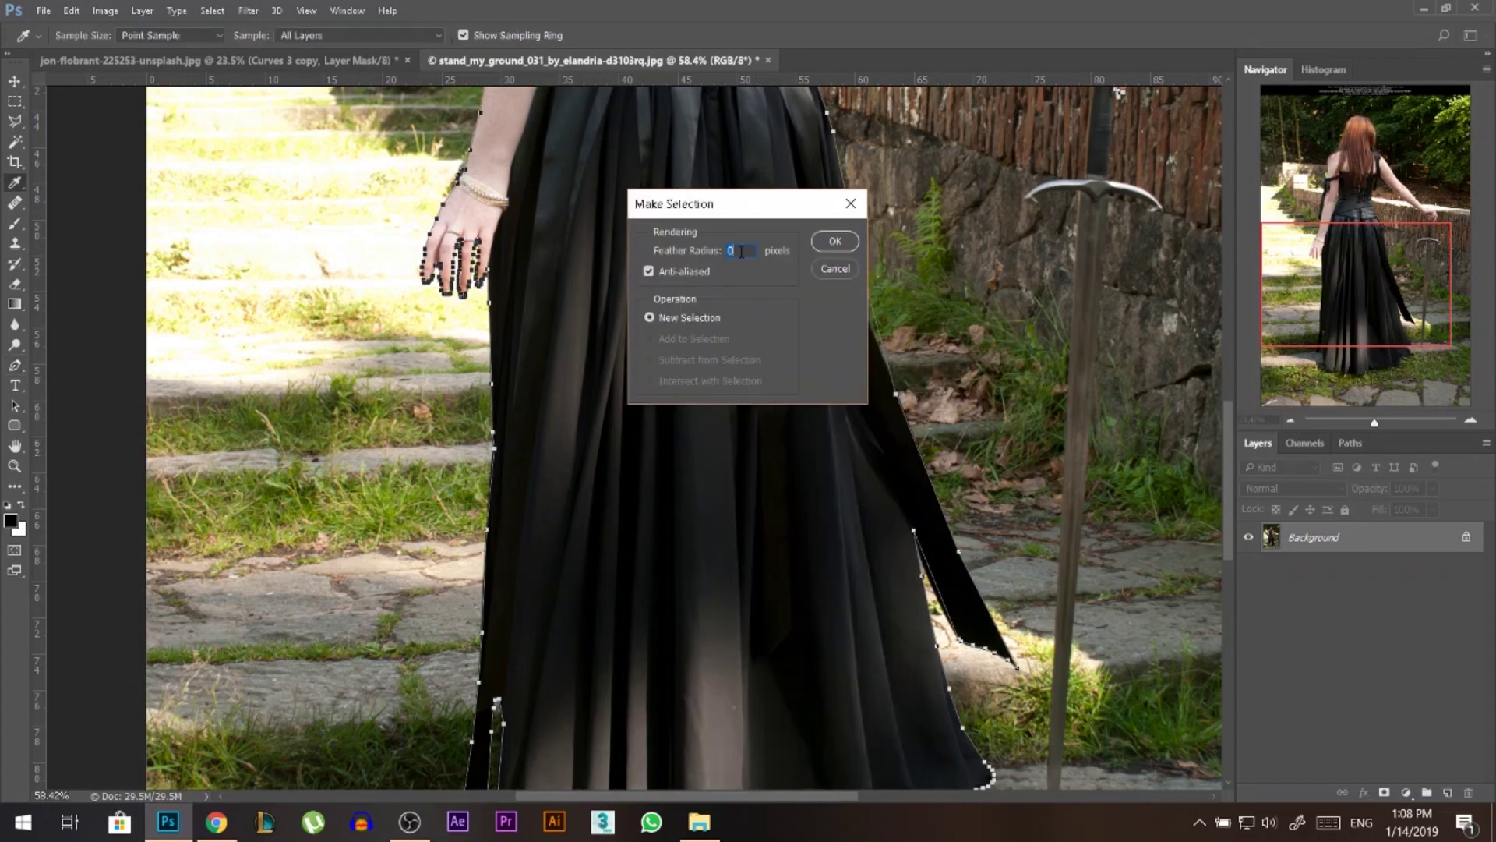
left_click(832, 242)
scroll(780, 436, "down", 4)
left_click(1386, 793)
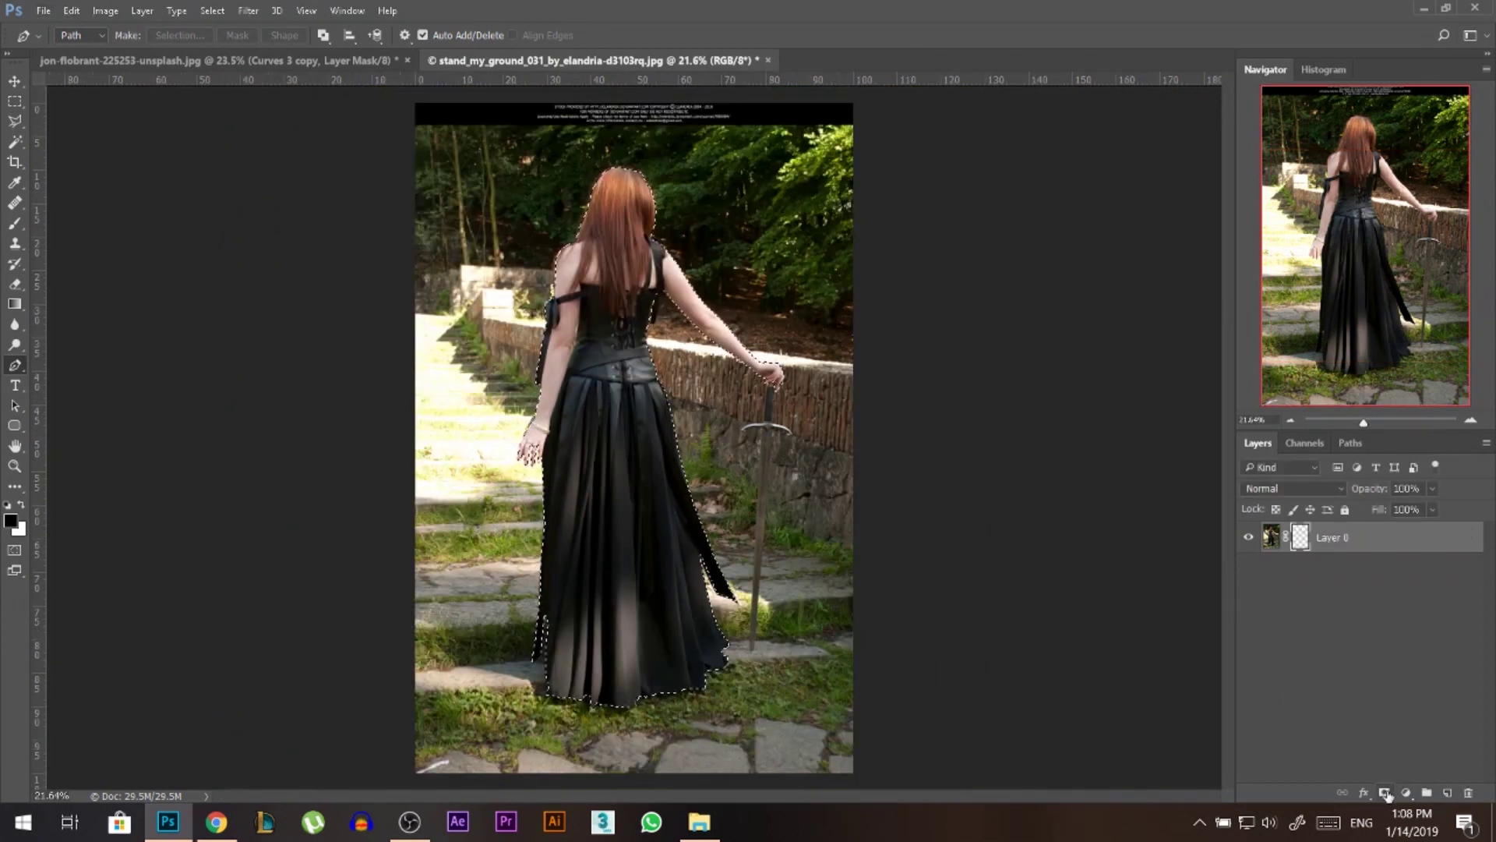
- Bring the masked woman into the lake composite and flip her horizontally
left_click(15, 81)
left_click_drag(595, 223, 573, 413)
key("ctrl+t")
right_click(592, 363)
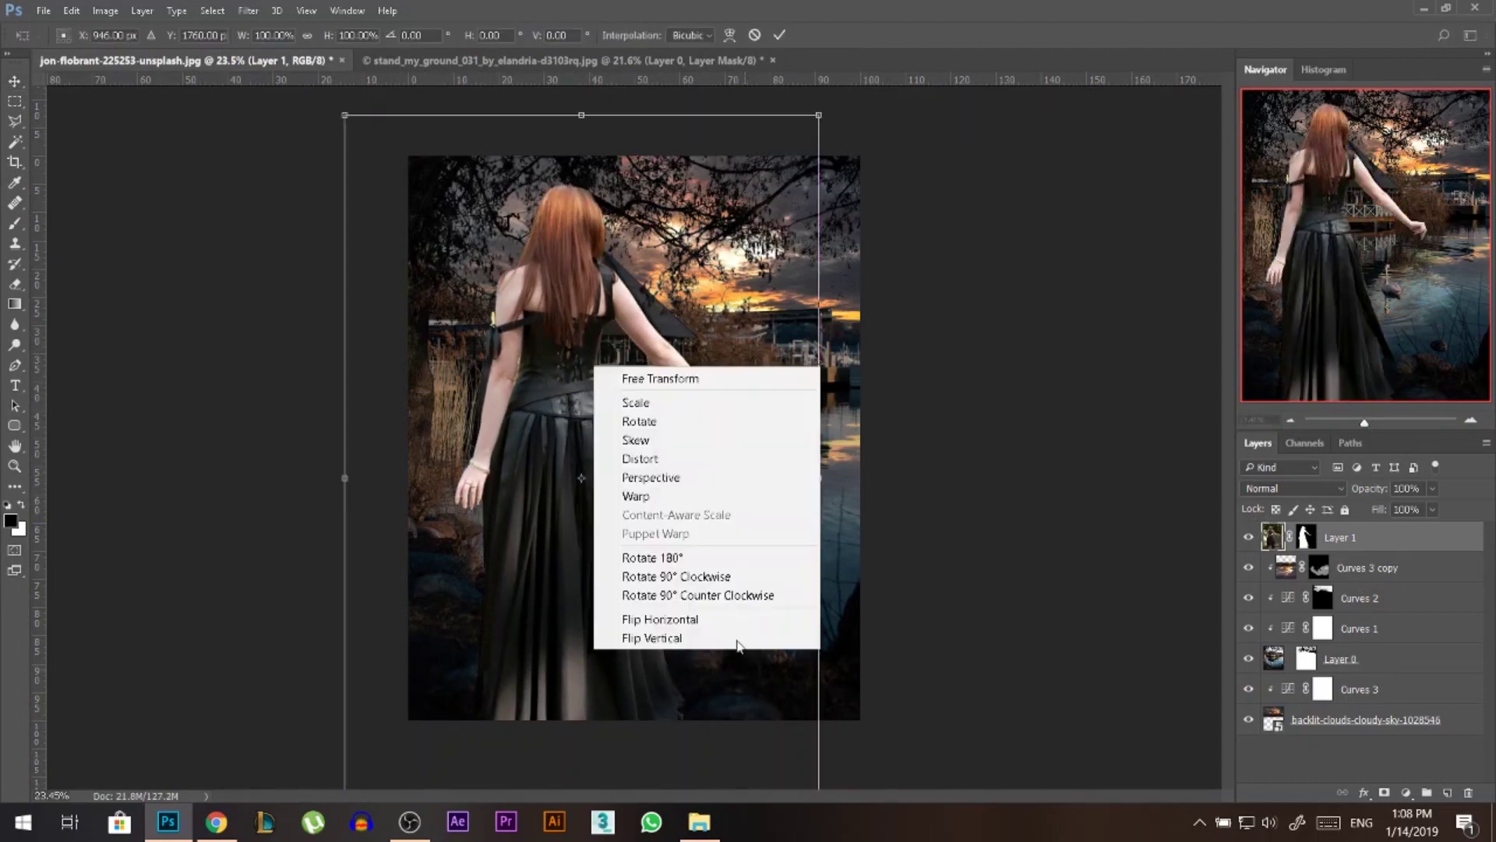
left_click(724, 621)
- Scale the woman down to about 47% and place her on the dark foreground bank beside the reeds
left_click_drag(818, 115, 562, 438)
left_click_drag(534, 646, 566, 526)
mouse_move(627, 349)
left_mouse_down()
mouse_move(612, 373)
mouse_move(622, 356)
left_mouse_up()
scroll(608, 463, "up", 3)
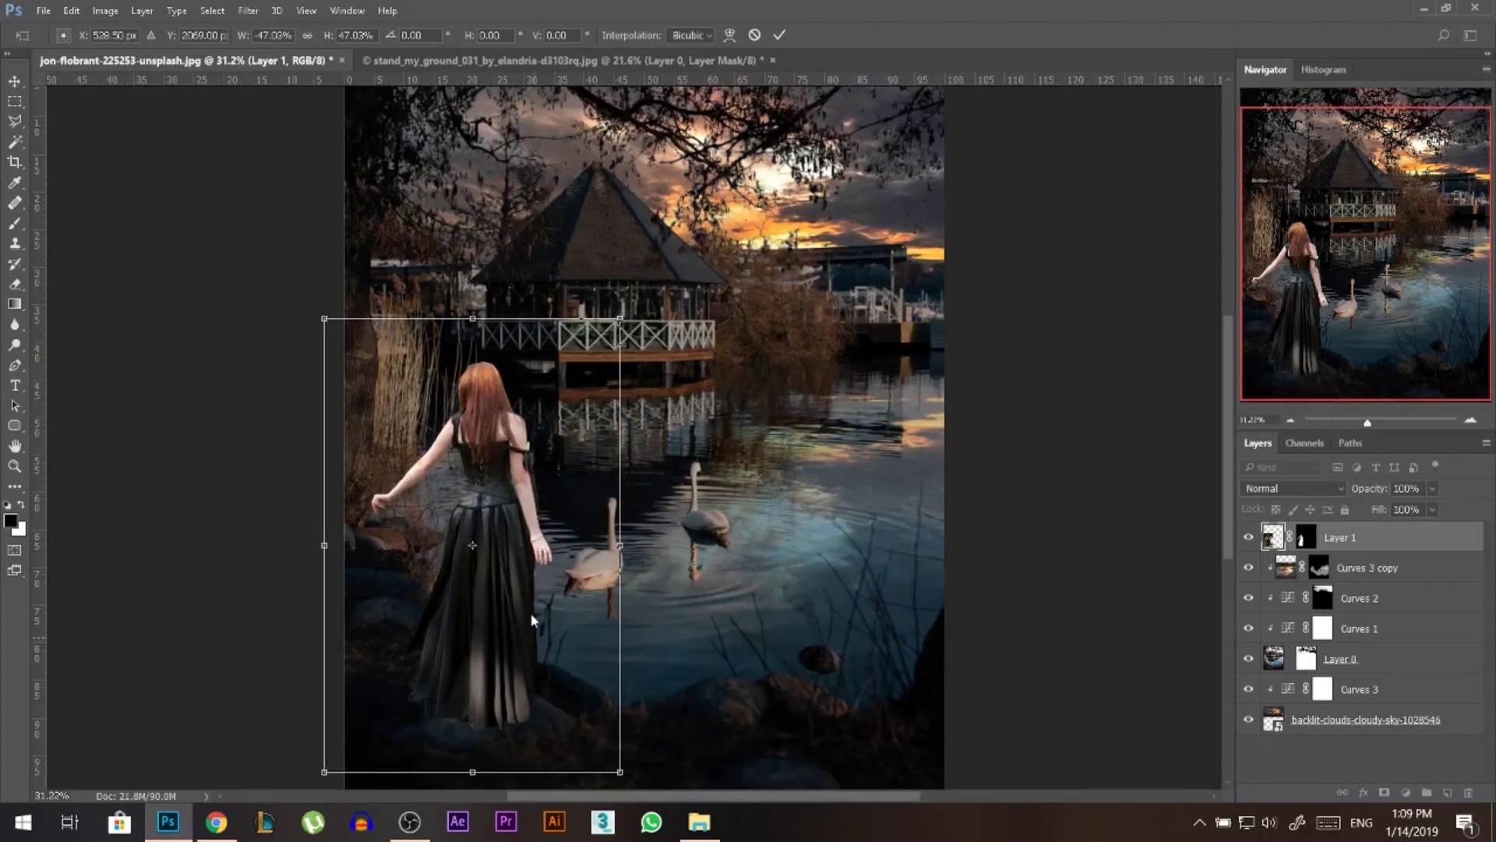
left_click_drag(537, 623, 539, 648)
key("Return")
- Duplicate the woman's layer, hide the original, and shrink the copy to stand farther back on the rocky shore
key("ctrl+j")
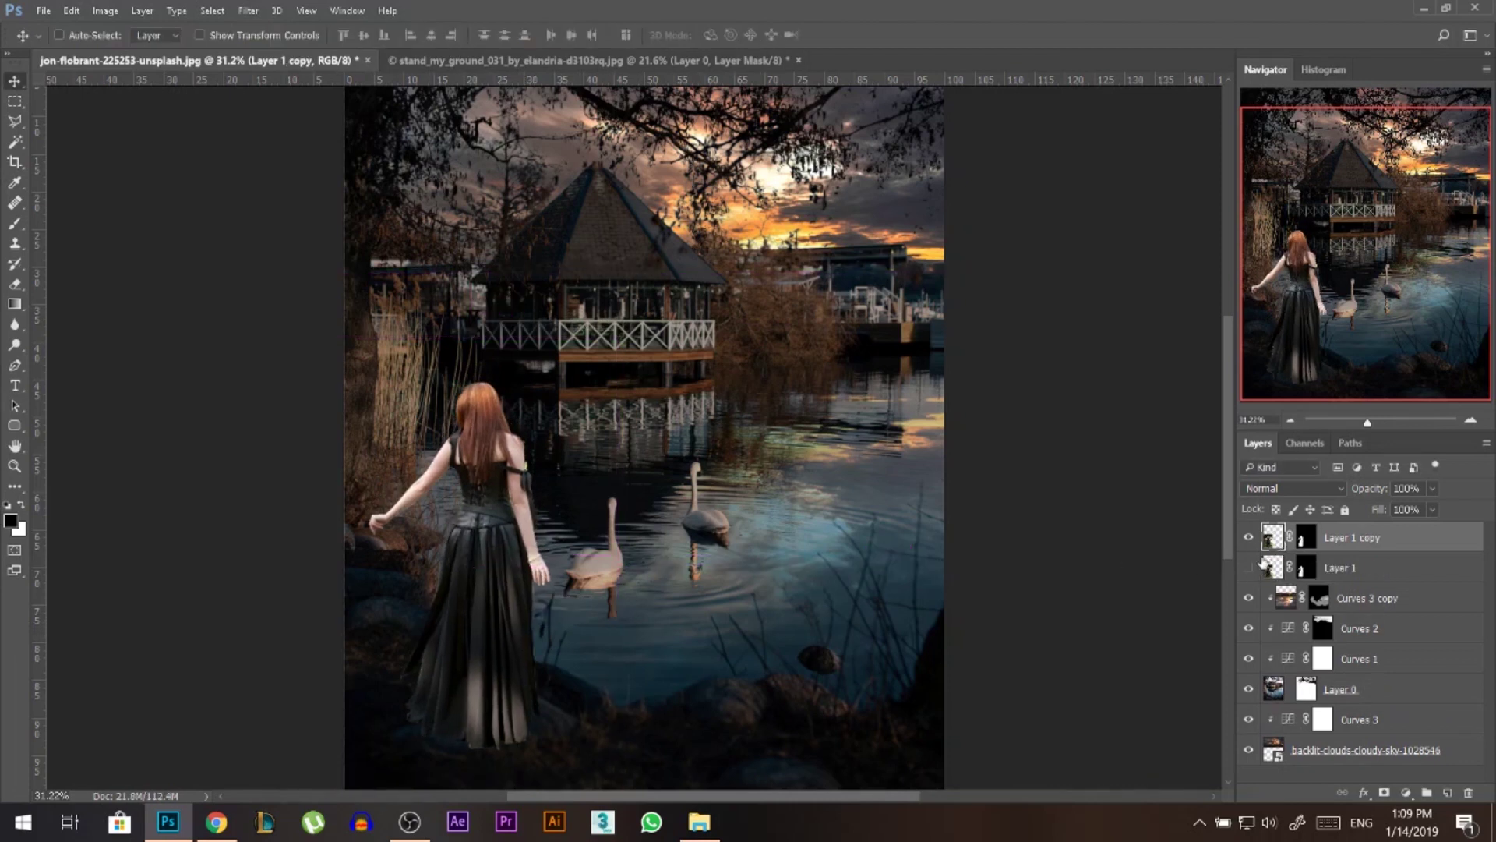
key("ctrl+t")
left_click_drag(618, 337, 551, 425, "alt+shift")
left_click_drag(501, 649, 464, 602)
mouse_move(528, 375)
left_mouse_down("alt")
mouse_move(517, 388)
mouse_move(527, 379)
left_mouse_up("alt")
key("Return")
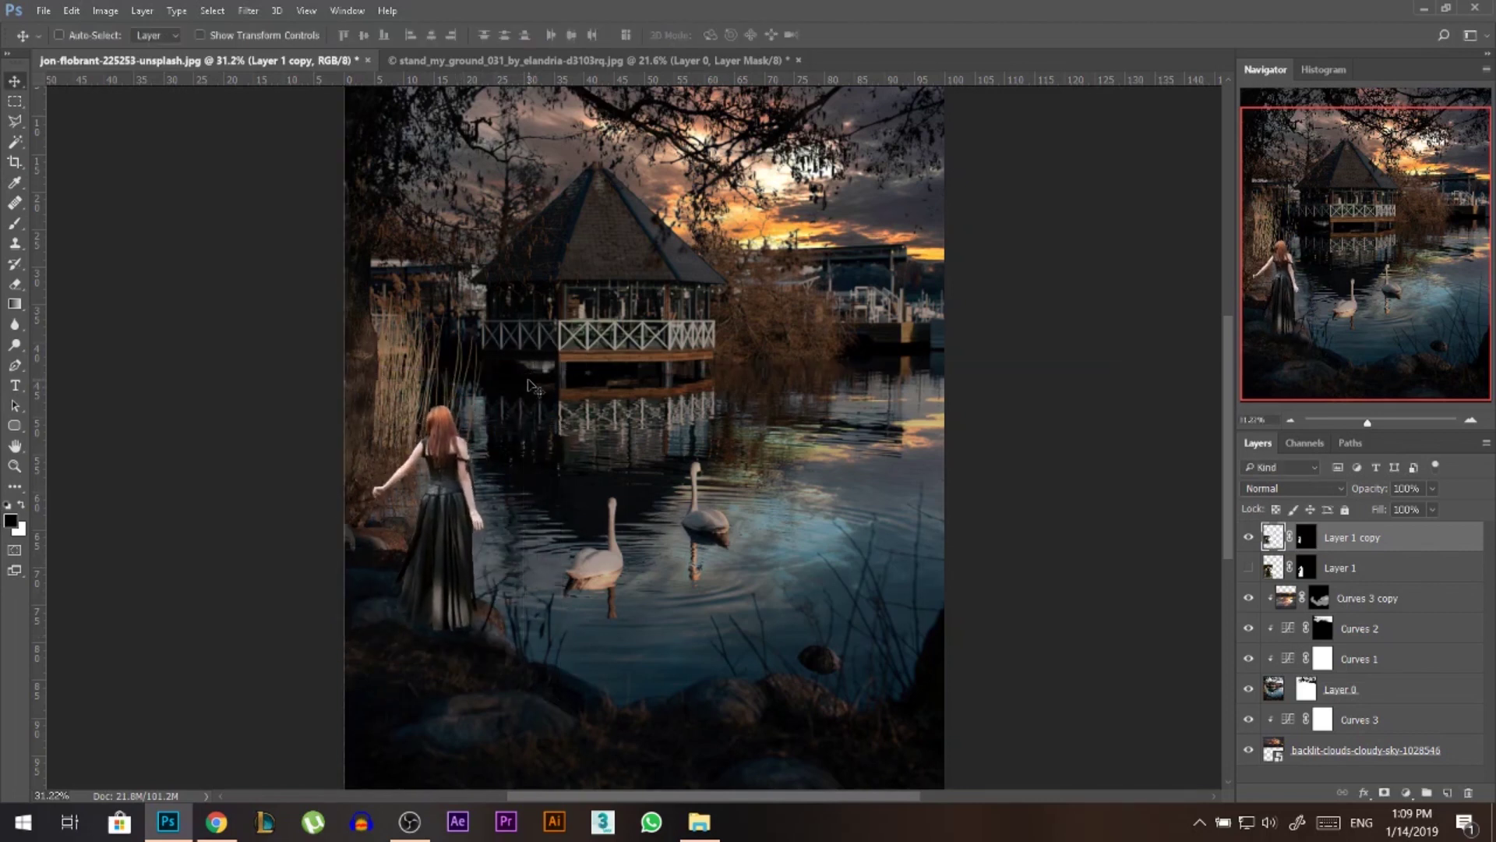
left_click_drag(476, 518, 492, 531)
scroll(498, 526, "down", 5)
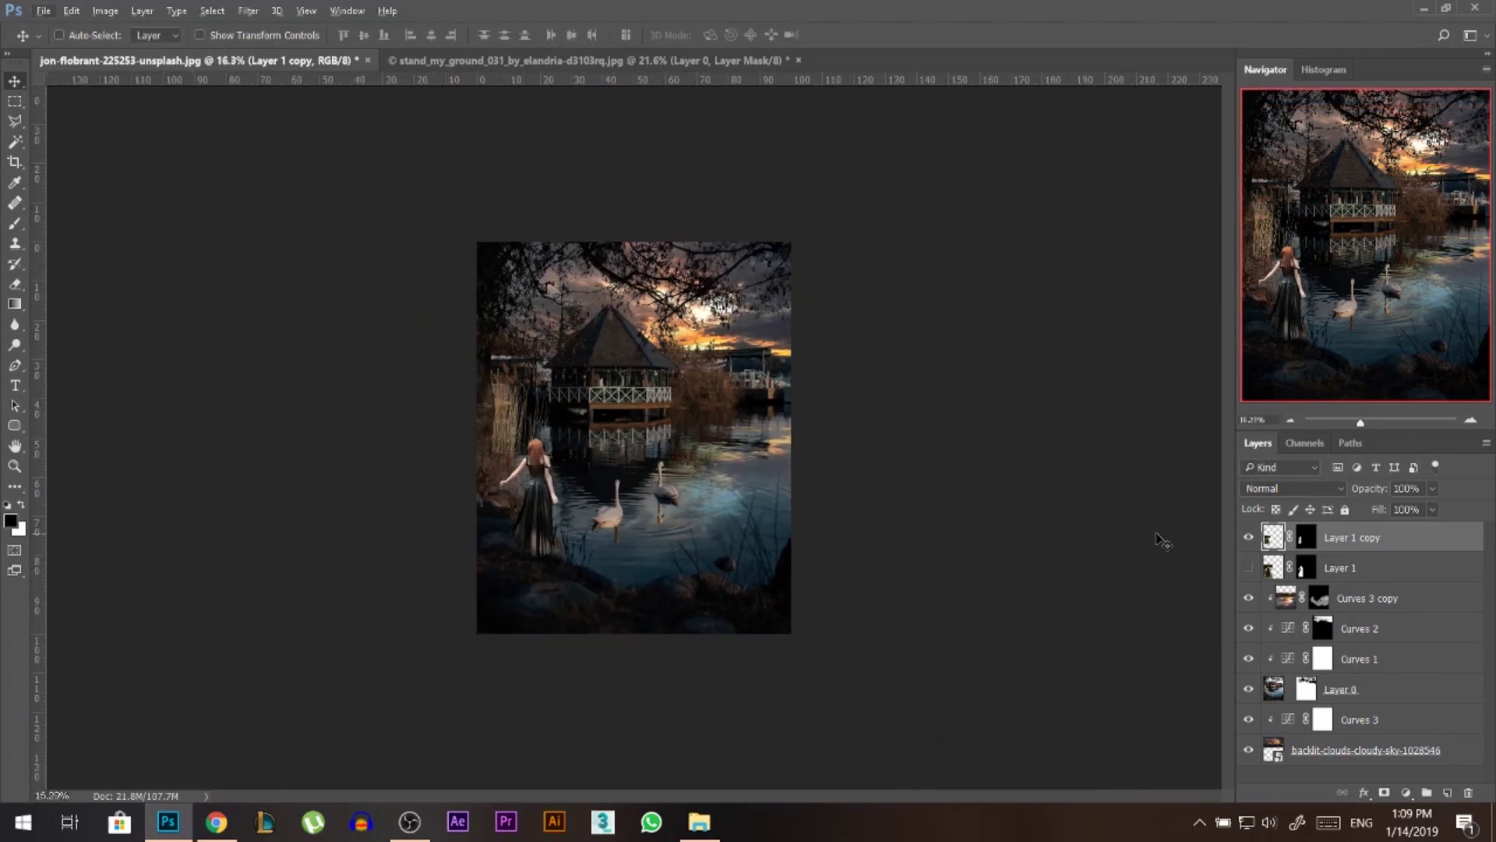
- Compare the larger and smaller versions of the woman, and delete the larger original on Layer 1
left_click(1251, 570)
left_click(1252, 540)
left_click(1254, 568)
left_click(1253, 568)
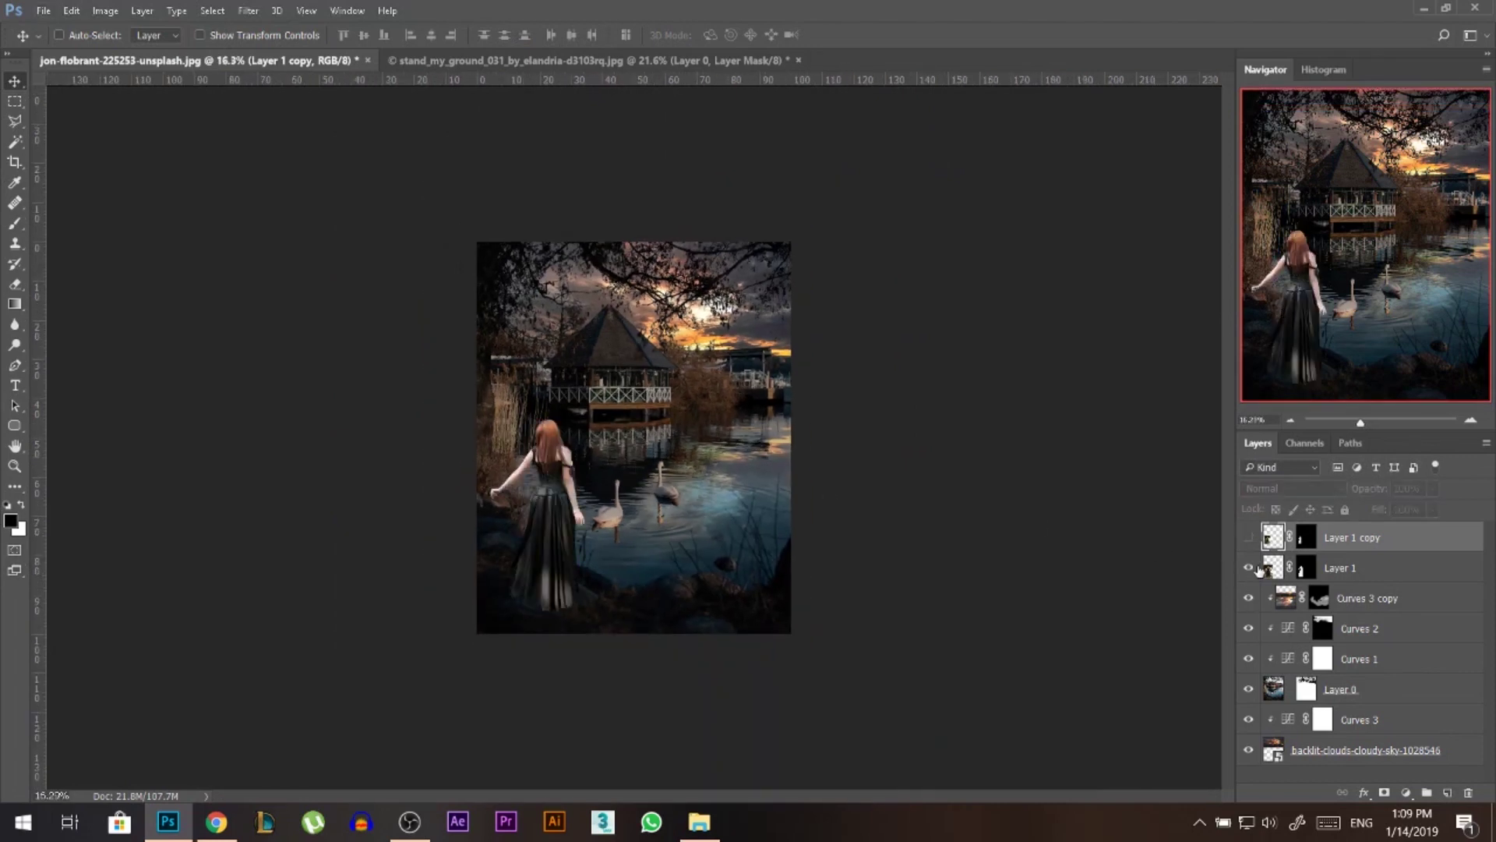
left_click(1249, 567)
left_click(1249, 537)
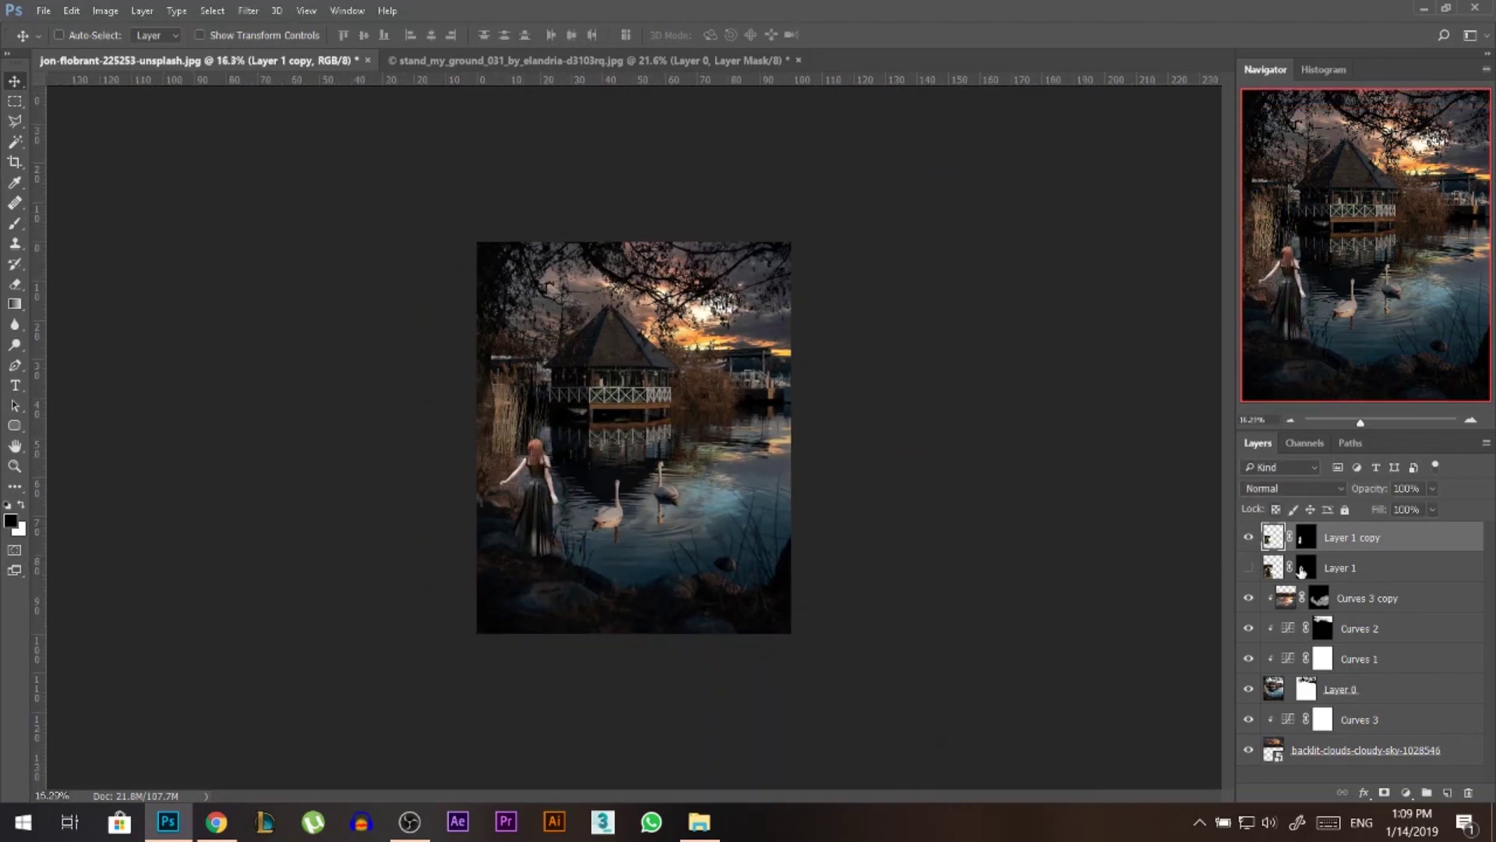
left_click(1340, 570)
key("Delete")
scroll(575, 475, "up", 5)
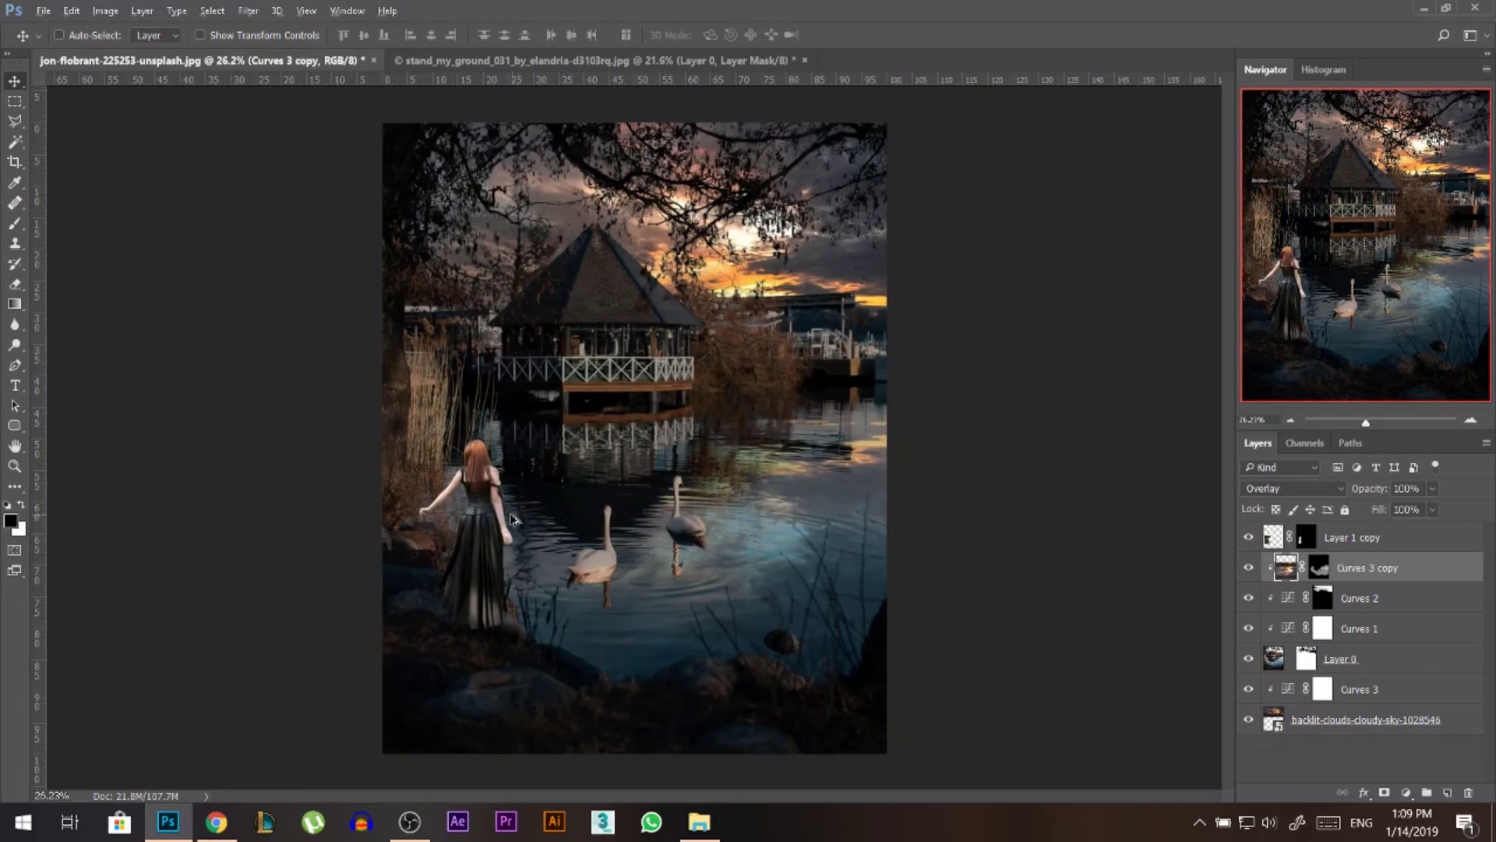
- Add a new empty layer directly above the sky's Curves 3 adjustment
scroll(468, 572, "down", 2)
left_click(466, 567, "ctrl")
scroll(483, 565, "down", 4)
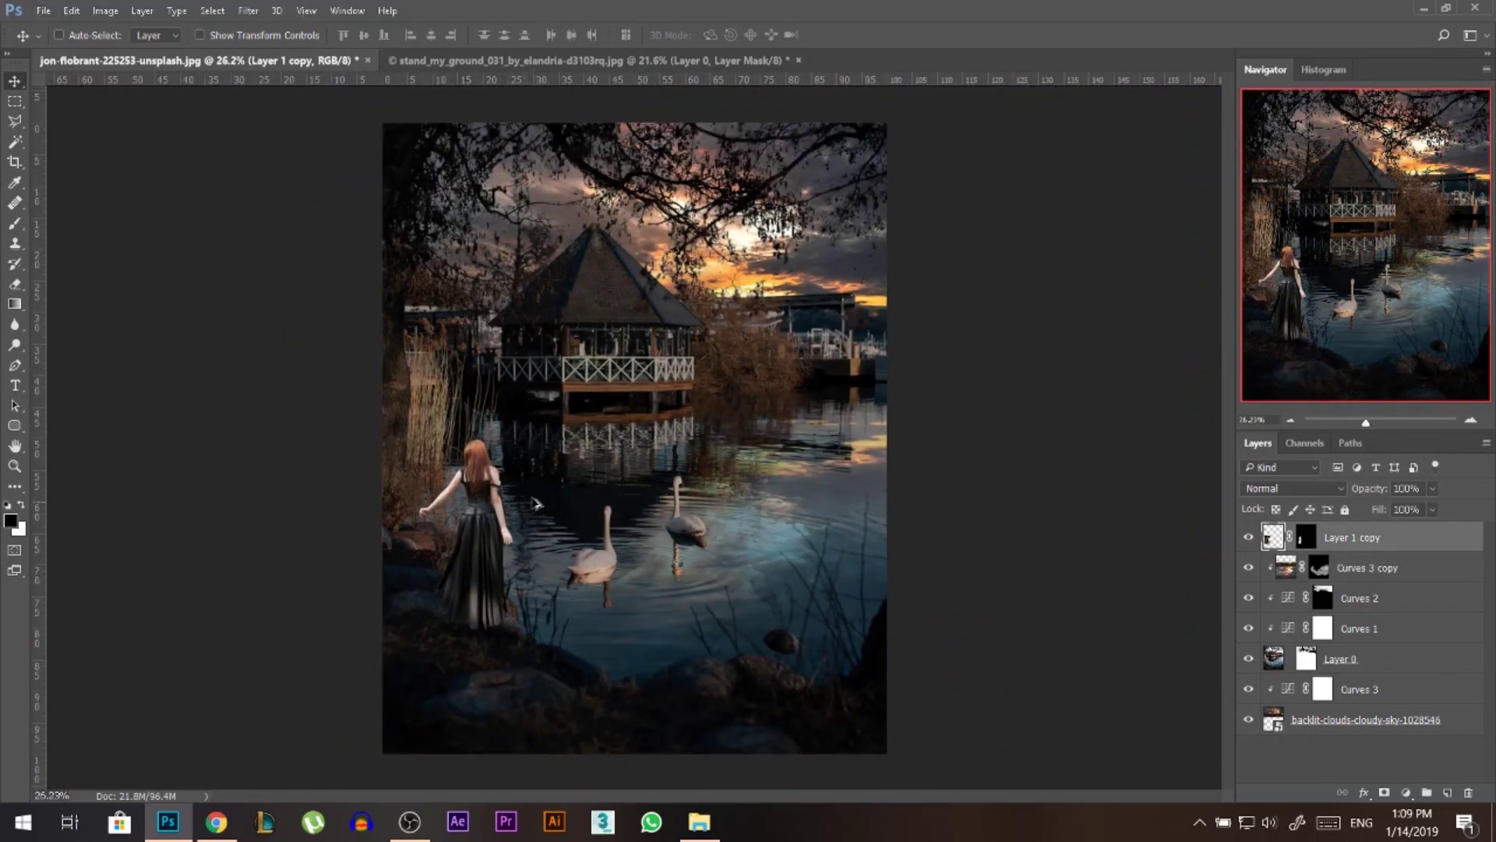
left_click(815, 264, "ctrl")
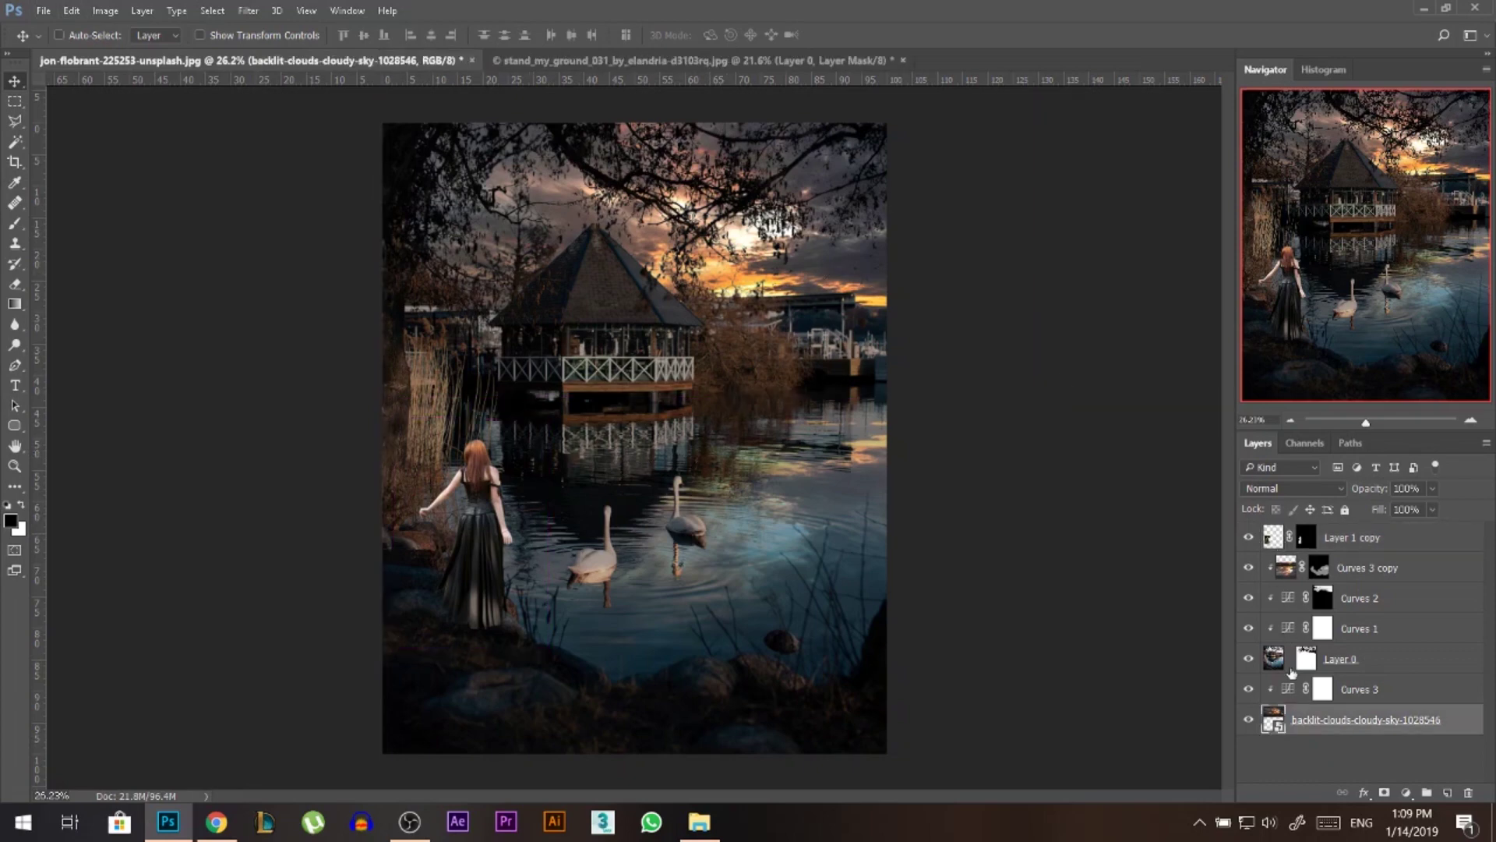
left_click(1248, 719)
left_click(1248, 719)
left_click(1372, 693)
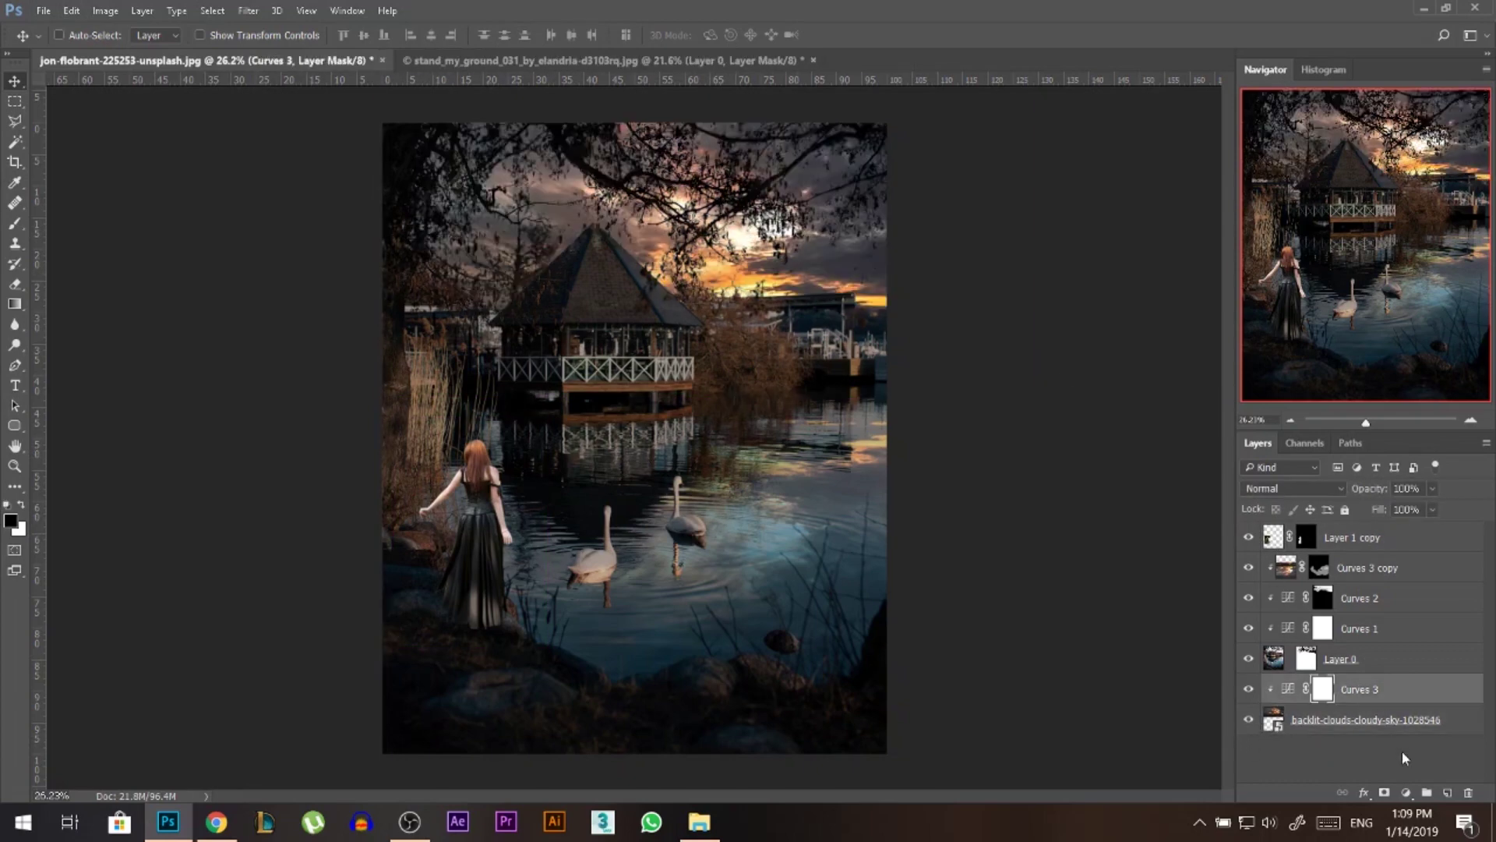
left_click(1446, 792)
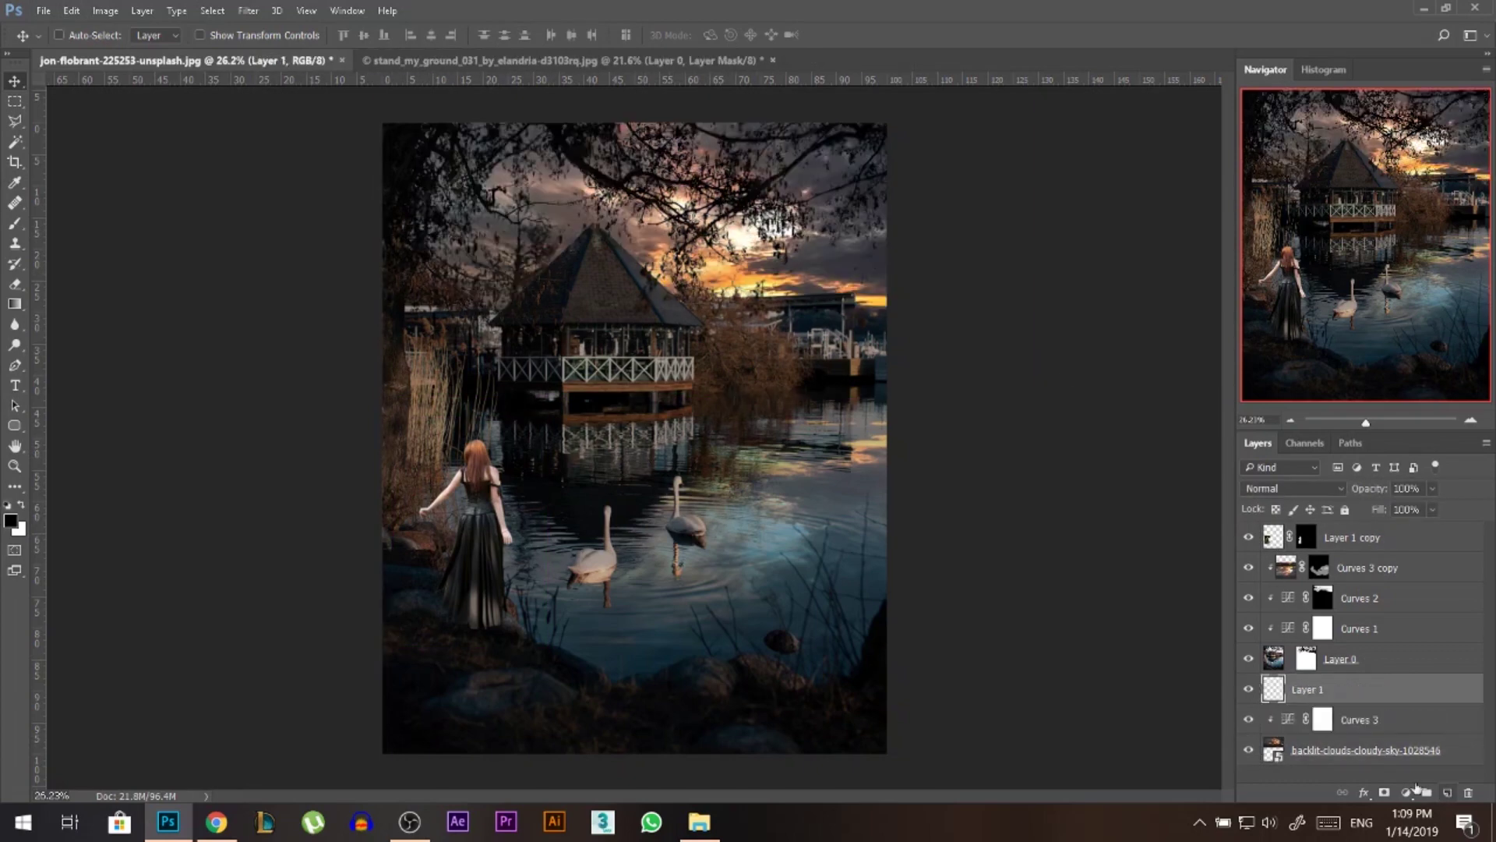
- Paint orange sampled from the sunset along the lower sky with a 79% opacity brush in Linear Dodge (Add) mode
left_click(14, 223)
left_click(777, 282, "alt")
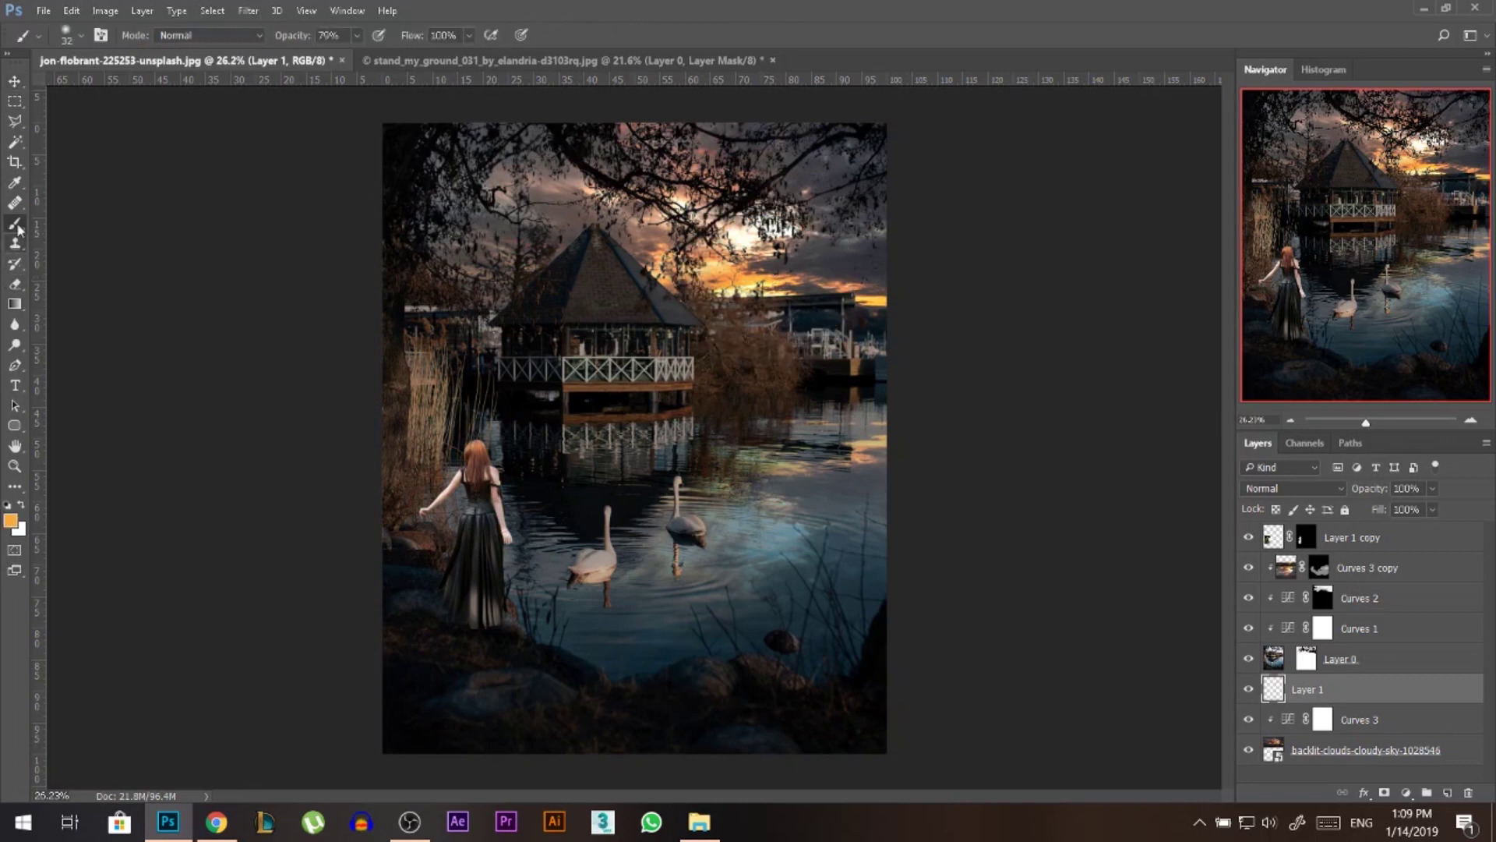
left_click(233, 35)
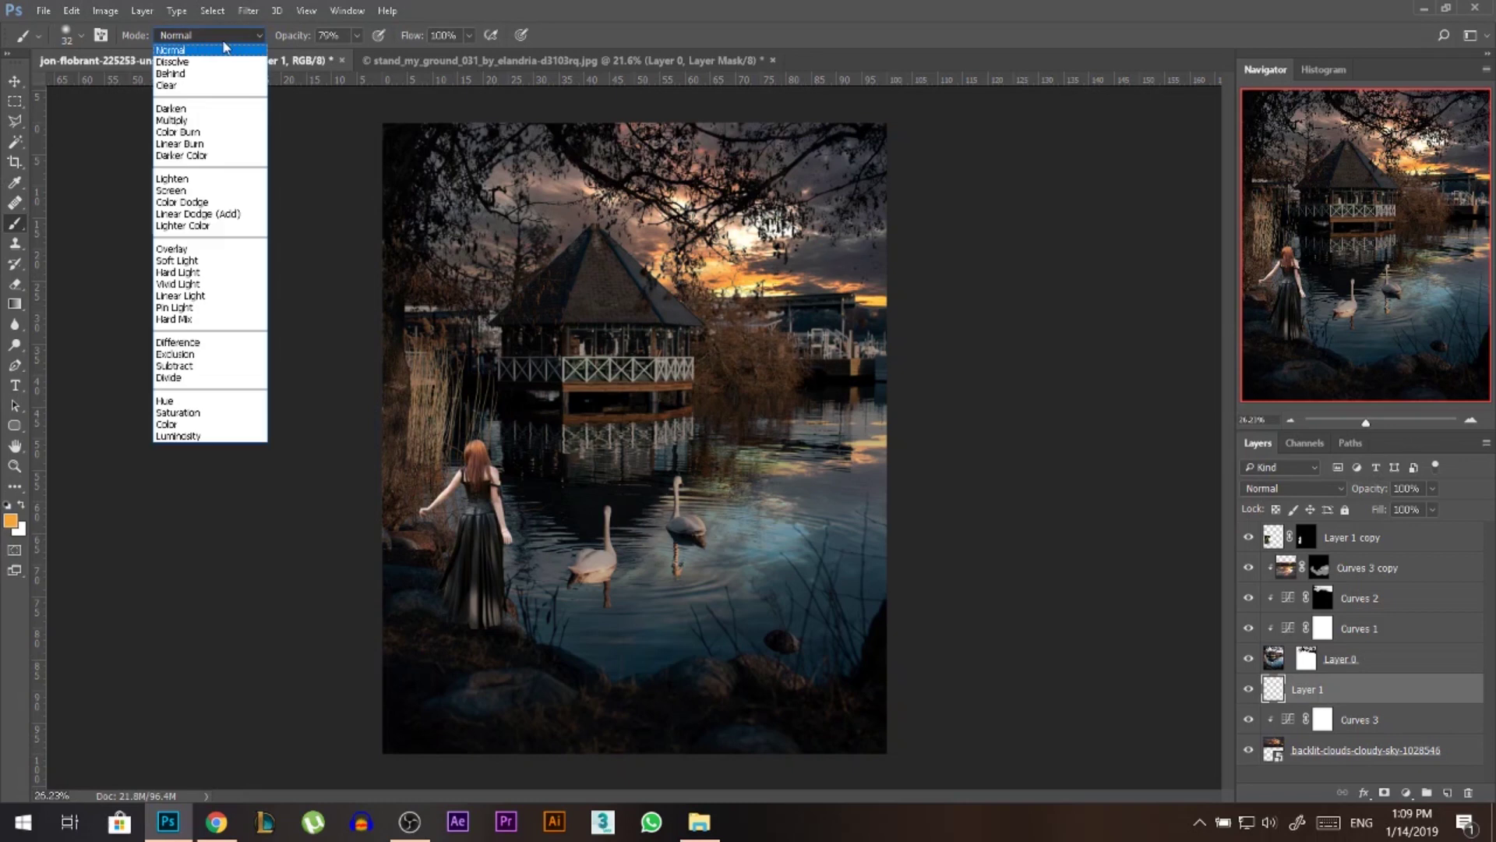
left_click(199, 213)
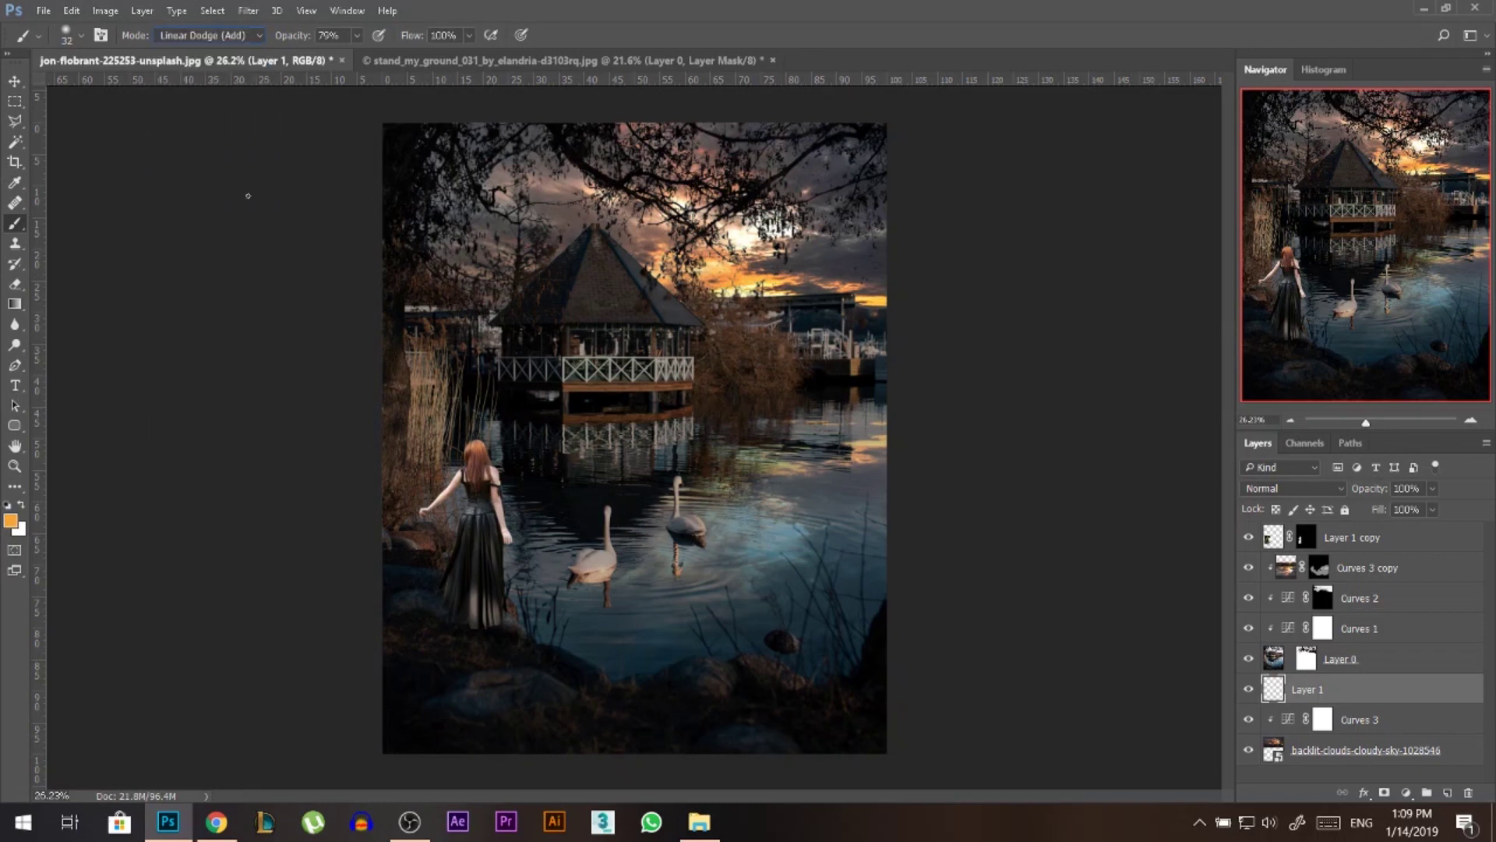
left_click_drag(628, 366, 760, 373)
left_click_drag(724, 317, 749, 315)
left_click_drag(895, 276, 783, 284)
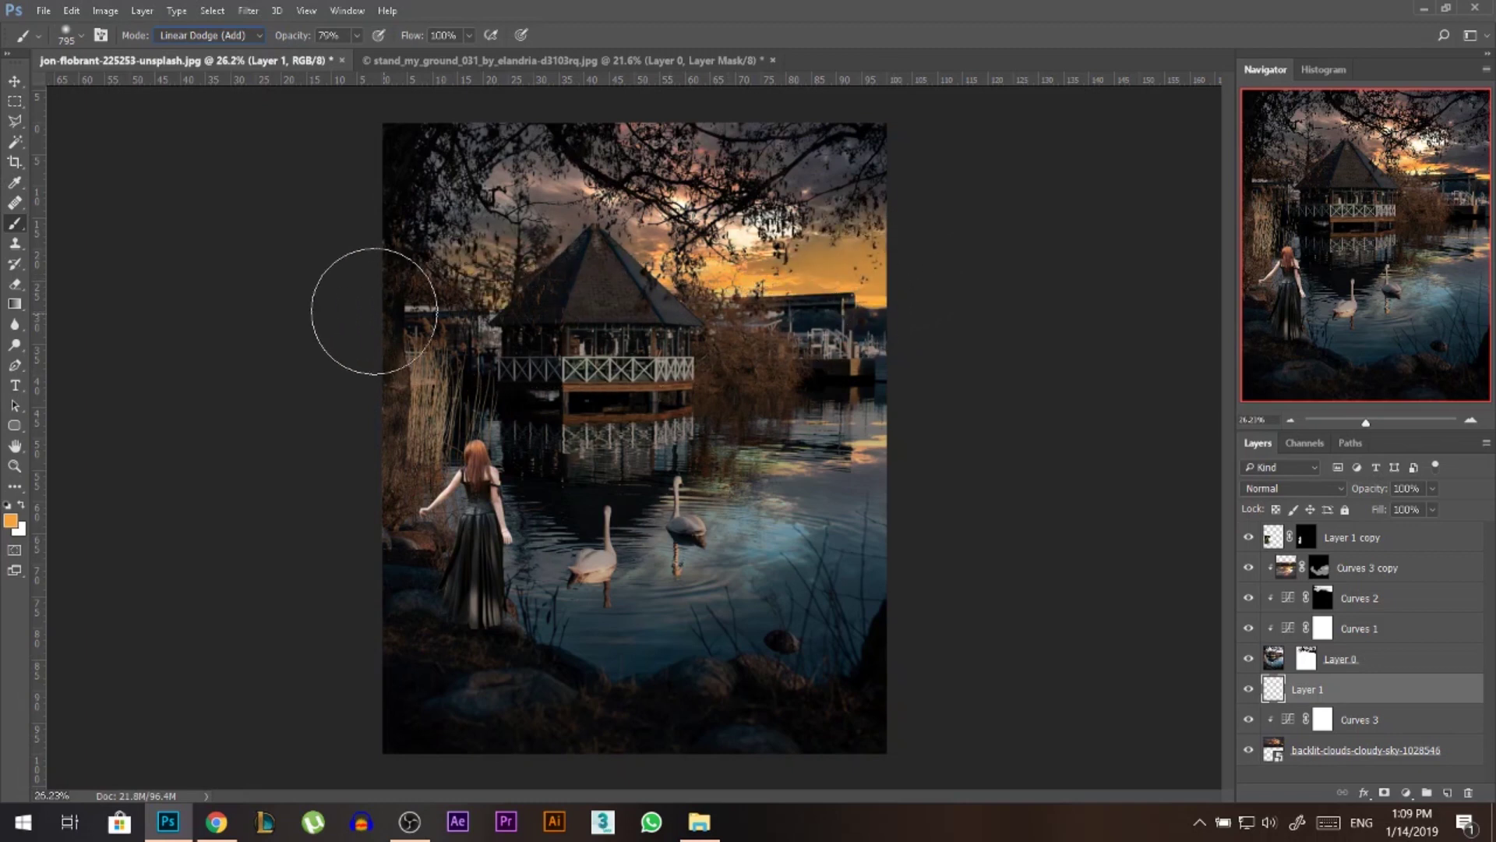
mouse_move(387, 302)
left_mouse_down()
mouse_move(728, 335)
mouse_move(897, 261)
mouse_move(765, 290)
left_mouse_up()
mouse_move(898, 294)
left_mouse_down()
mouse_move(797, 318)
mouse_move(673, 317)
left_mouse_up()
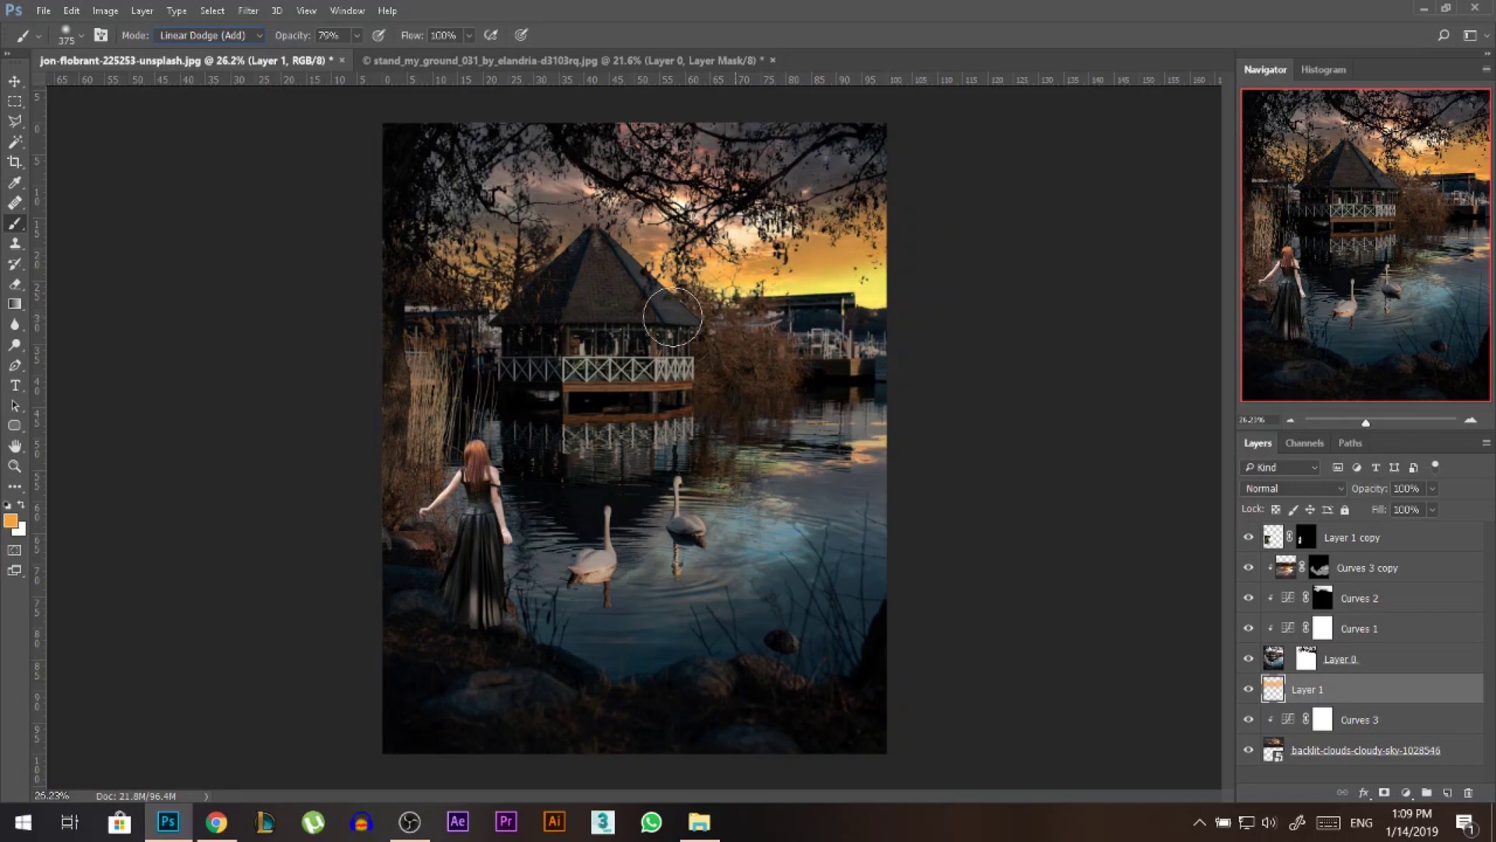
- Blend the orange glow layer in Screen mode at reduced opacity, and shift the glow slightly down toward the horizon
left_click(1313, 489)
left_click(1274, 229)
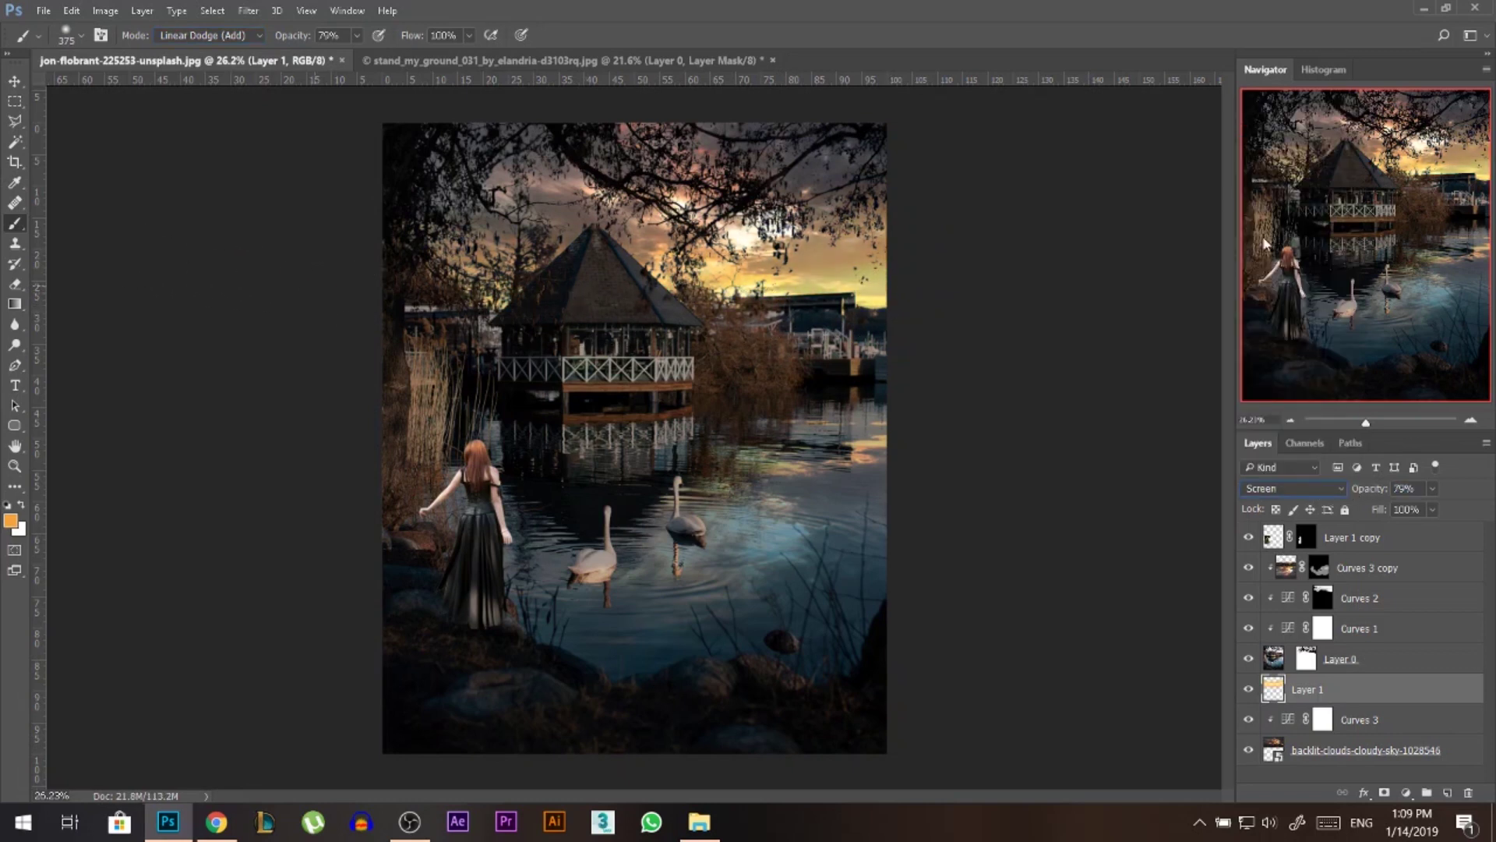
left_click(15, 80)
left_click(1248, 690)
left_click(1248, 690)
left_click_drag(838, 287, 836, 305)
left_click_drag(1382, 495, 1377, 496)
left_click(1249, 689)
left_click(1248, 689)
- On a new layer above the orange glow, paint dark blue #092a37 across the upper sky with a Normal mode brush
left_click(1443, 793)
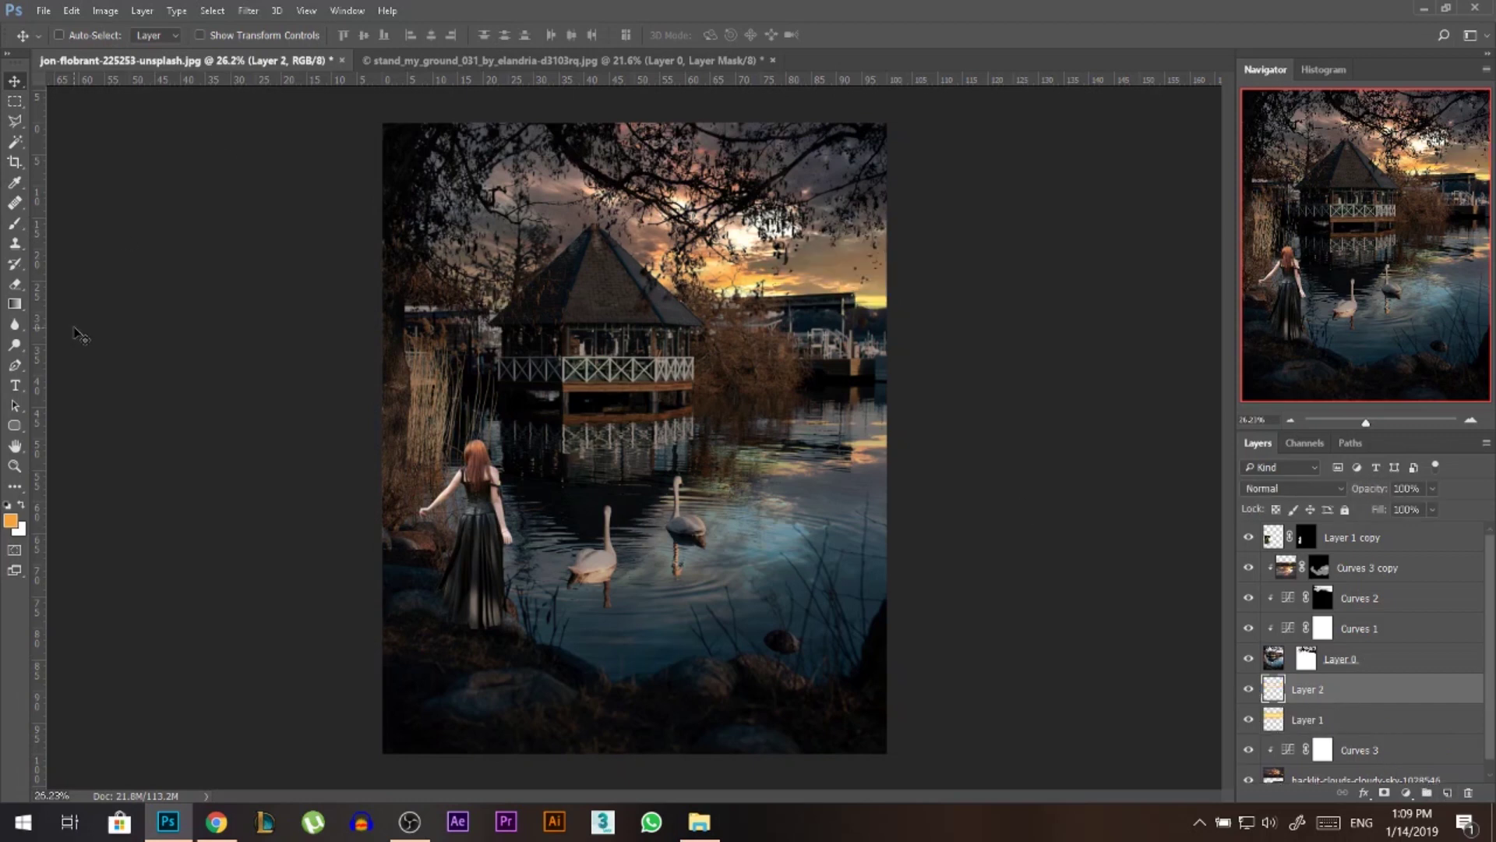
left_click(16, 226)
left_click(10, 520)
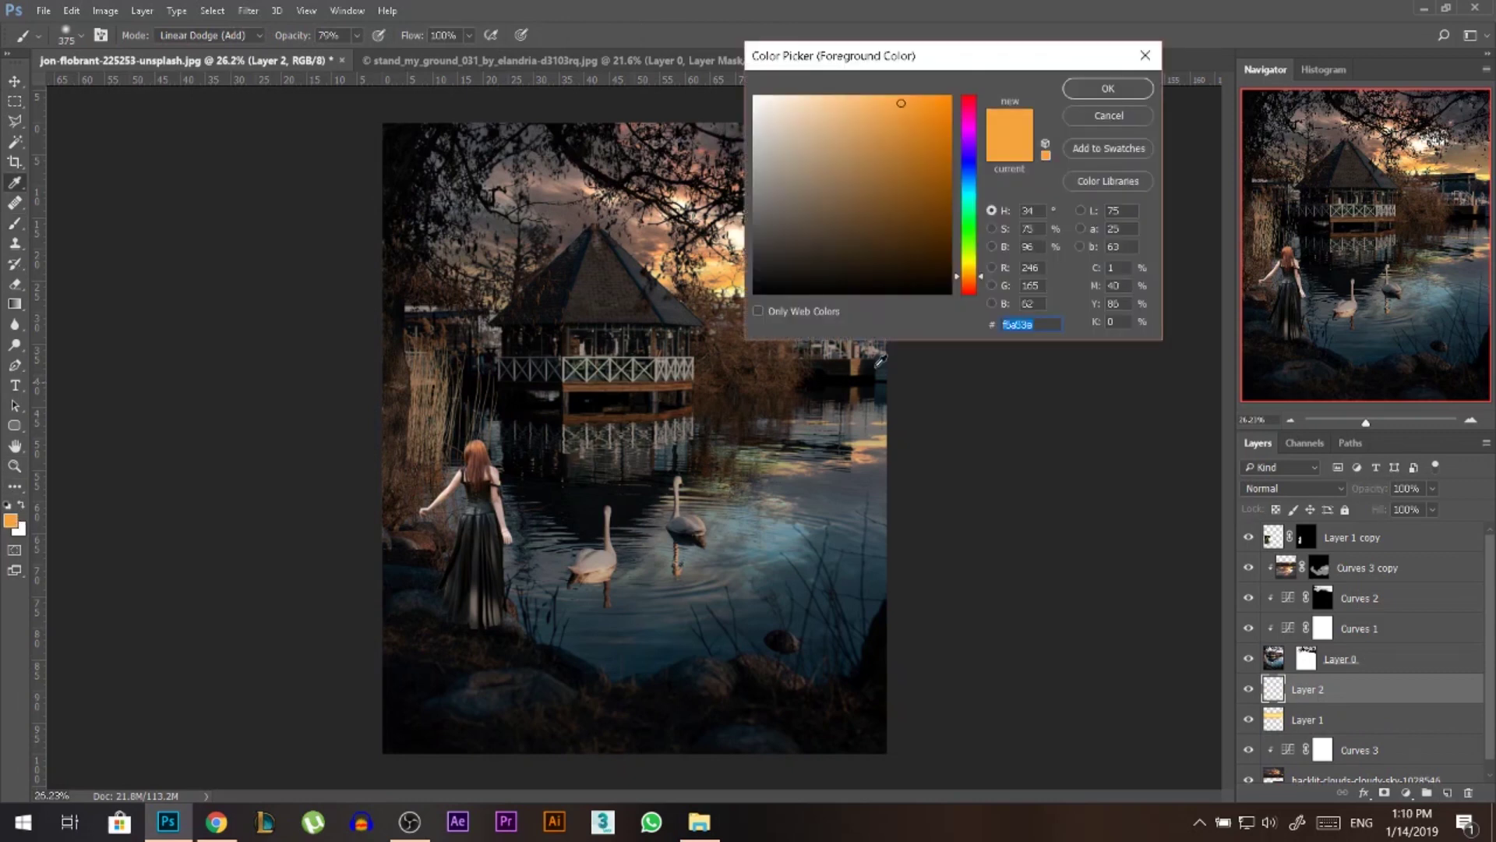
left_click(923, 250)
left_click(966, 191)
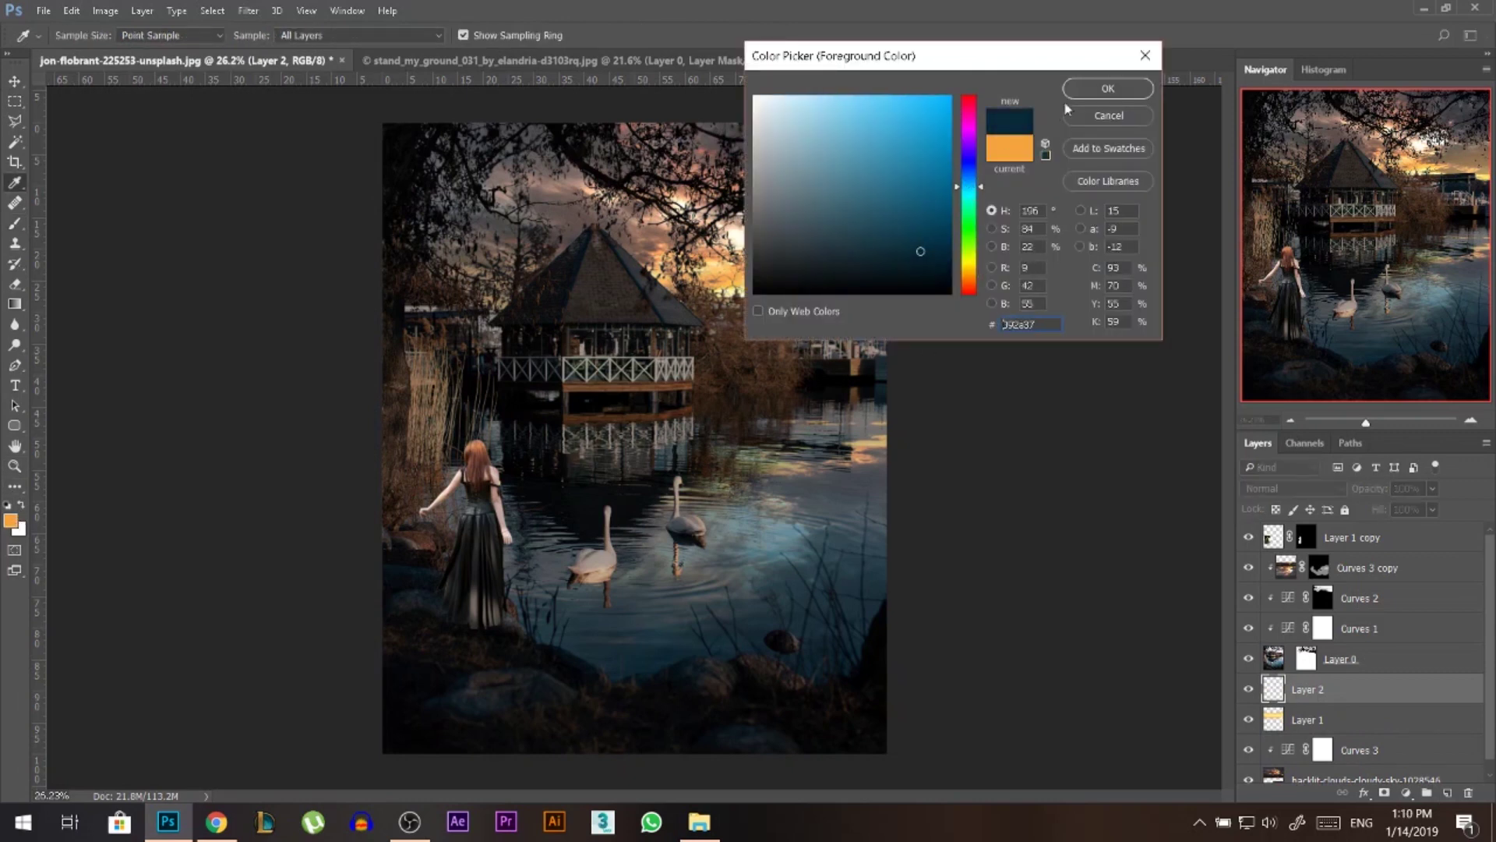
left_click(1108, 88)
left_click(209, 35)
left_click(179, 53)
mouse_move(922, 167)
left_mouse_down()
mouse_move(811, 143)
mouse_move(371, 227)
left_mouse_up()
mouse_move(765, 161)
left_mouse_down()
mouse_move(882, 134)
mouse_move(348, 134)
mouse_move(545, 156)
mouse_move(520, 175)
left_mouse_up()
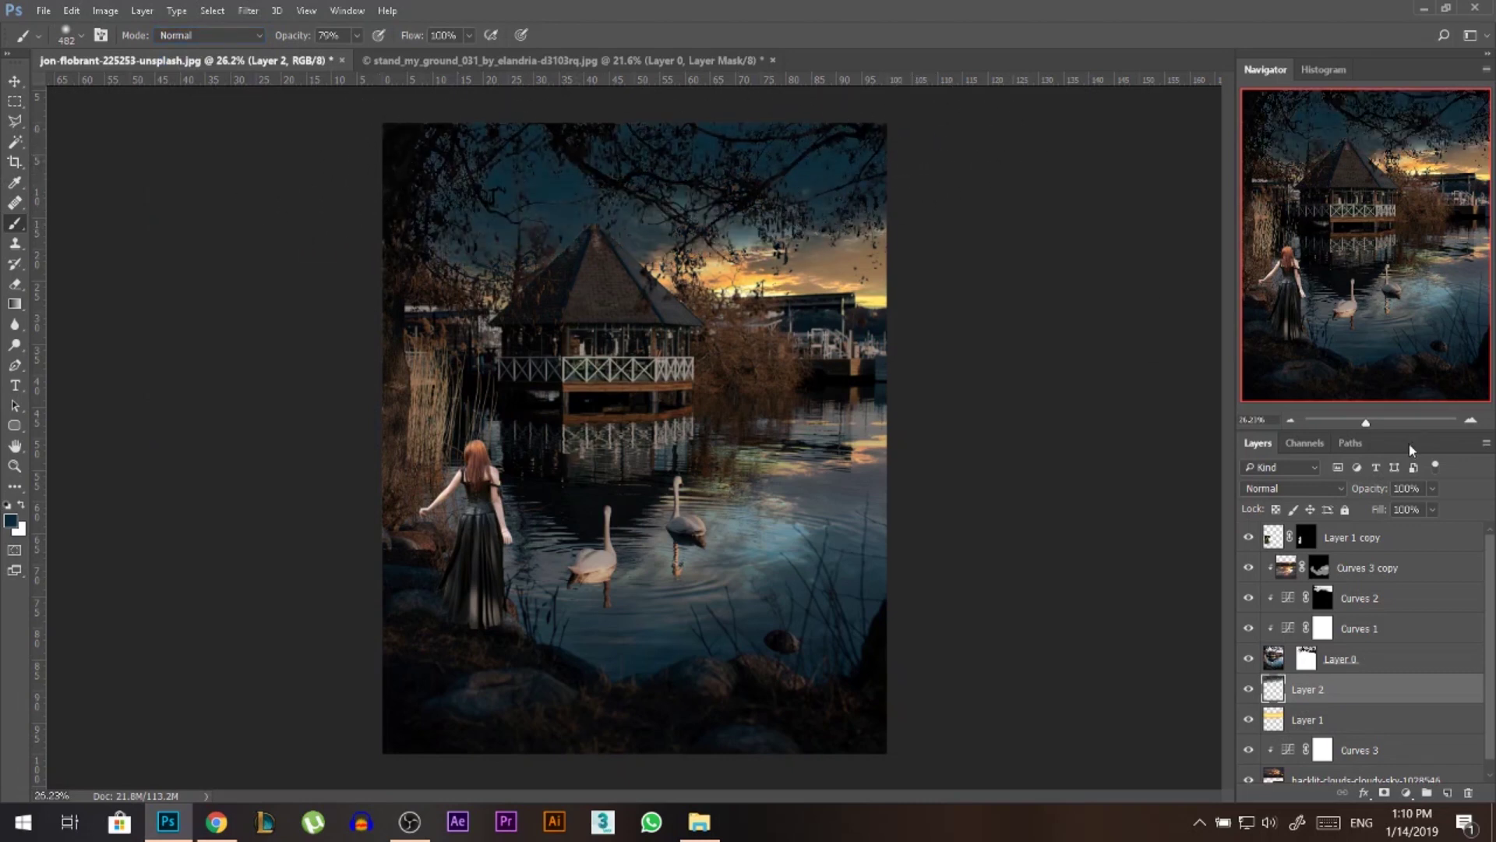
- Set the dark blue sky layer to Overlay blending at 47% opacity and compare the image with and without it
left_click_drag(1369, 494, 1336, 493)
left_click(1292, 488)
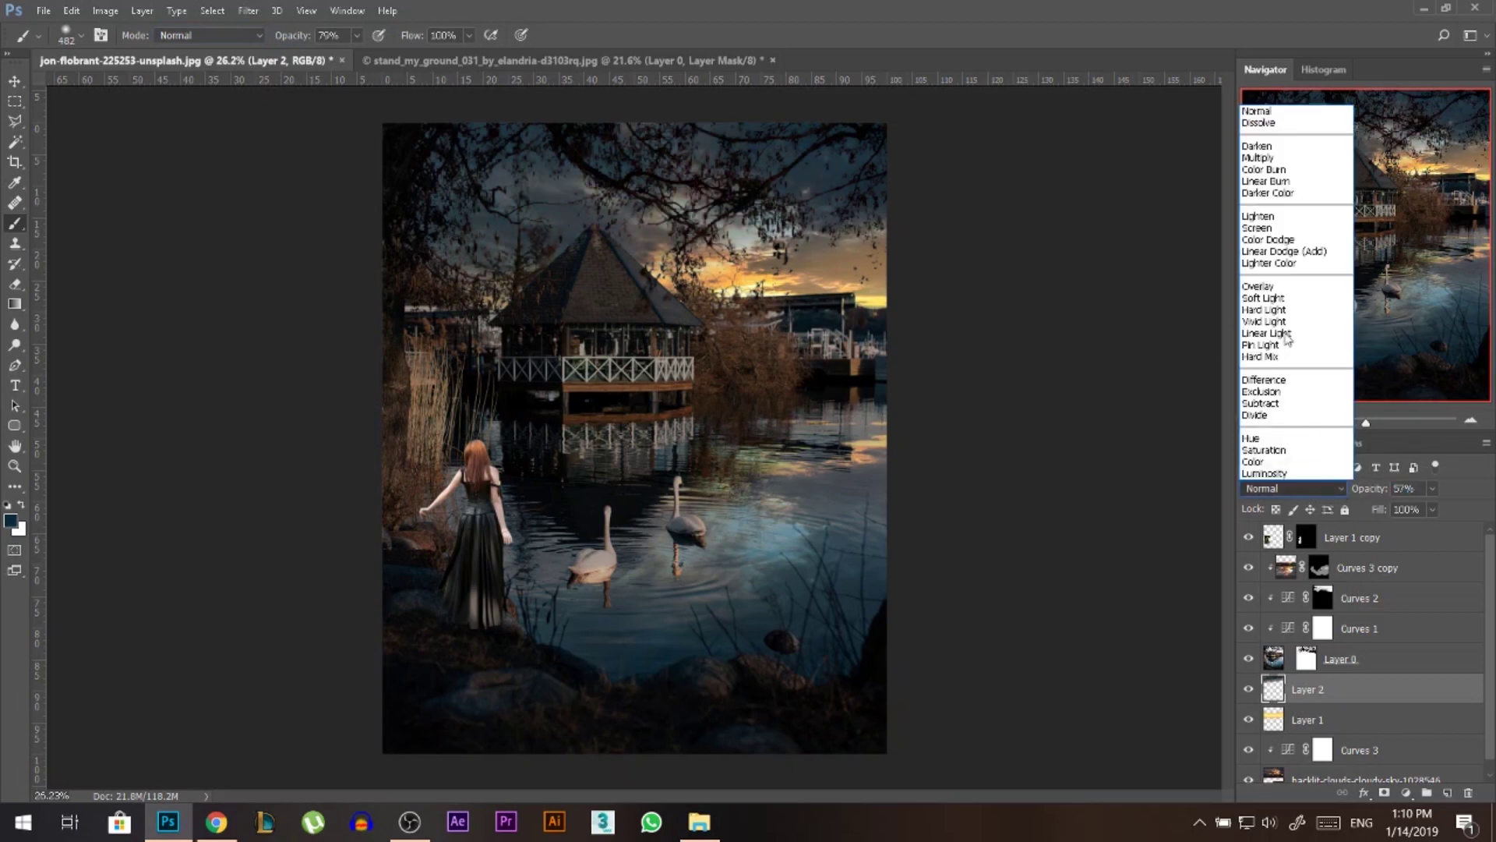
left_click(1278, 269)
left_click_drag(1361, 489, 1365, 494)
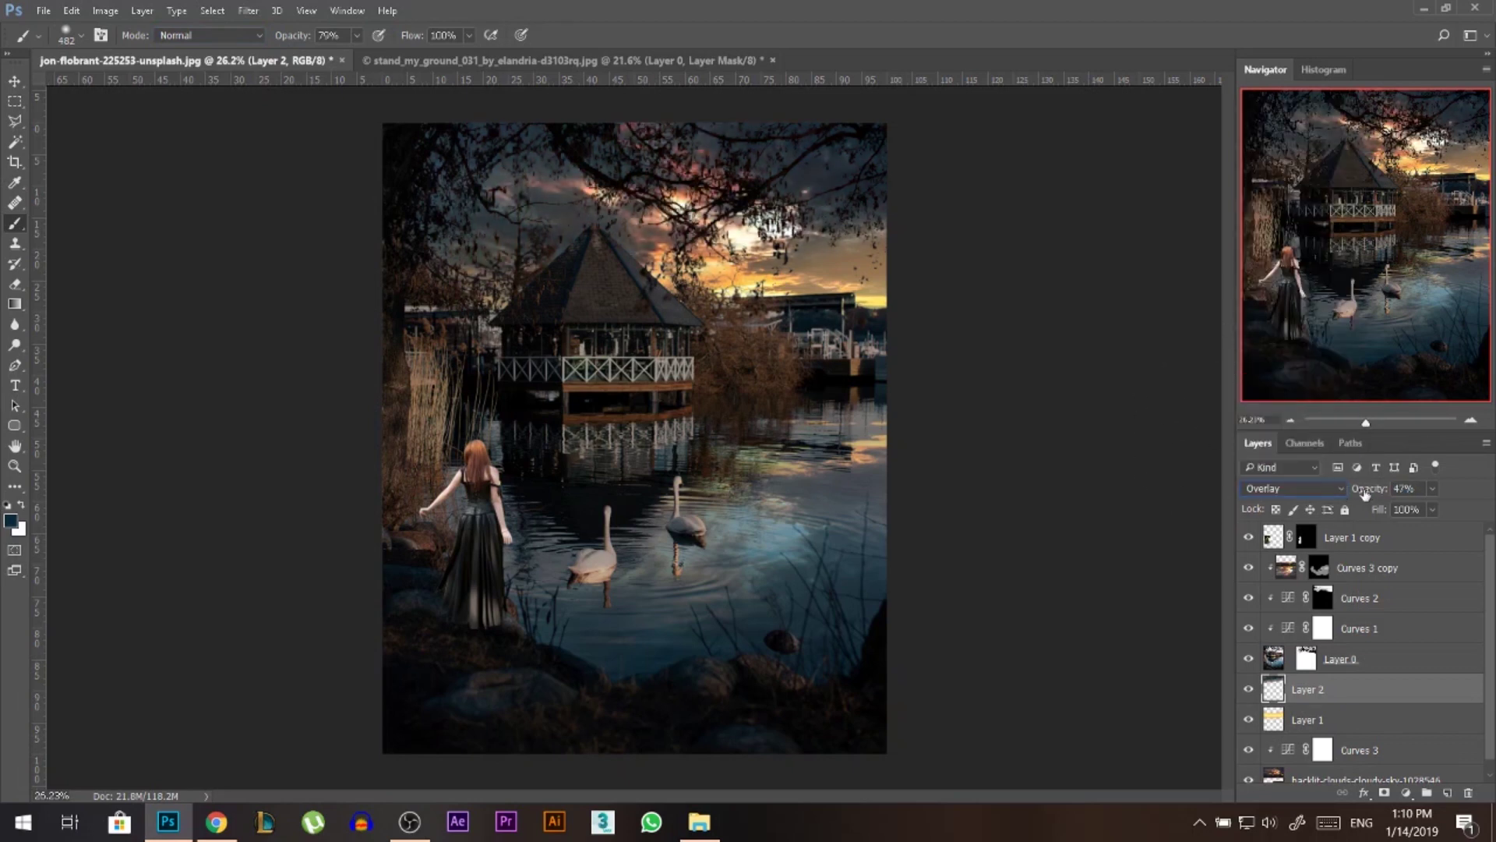
left_click(1249, 689)
left_click(1249, 689)
left_click(11, 87)
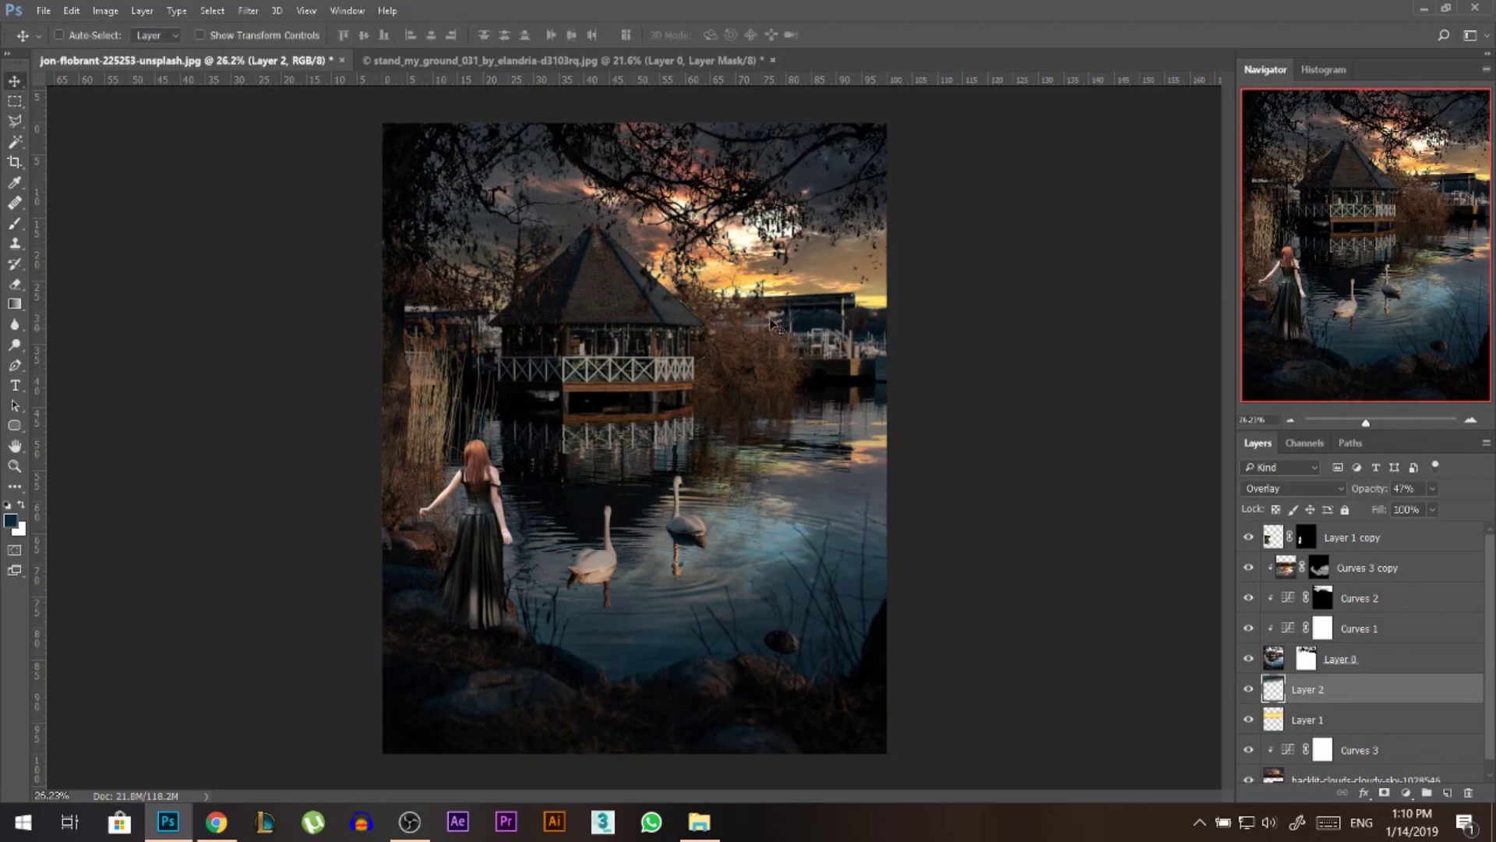
scroll(834, 315, "up", 3)
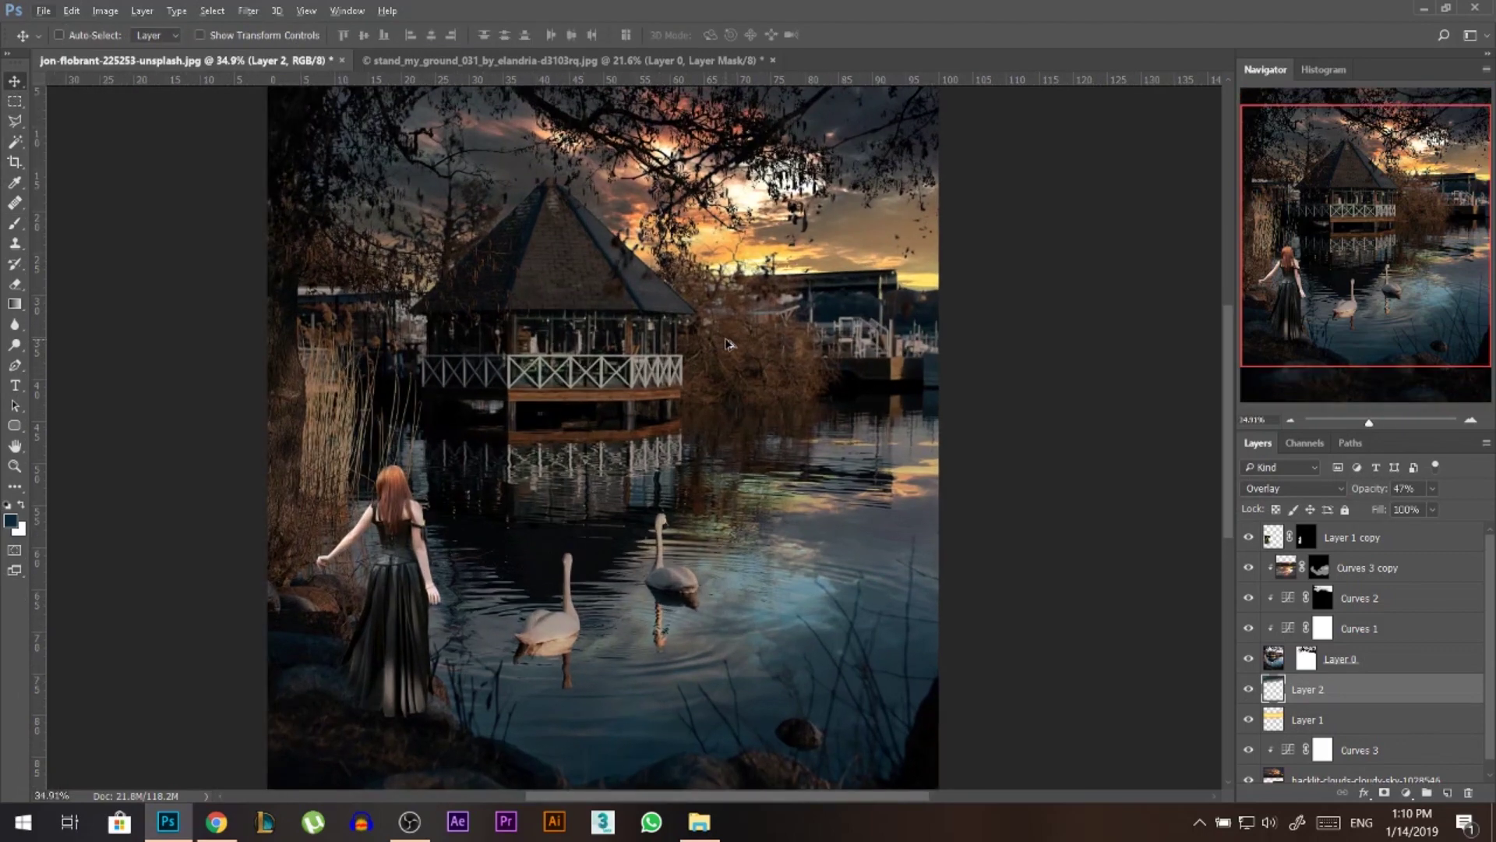
scroll(600, 312, "up", 1)
scroll(603, 237, "down", 2)
scroll(604, 257, "down", 1)
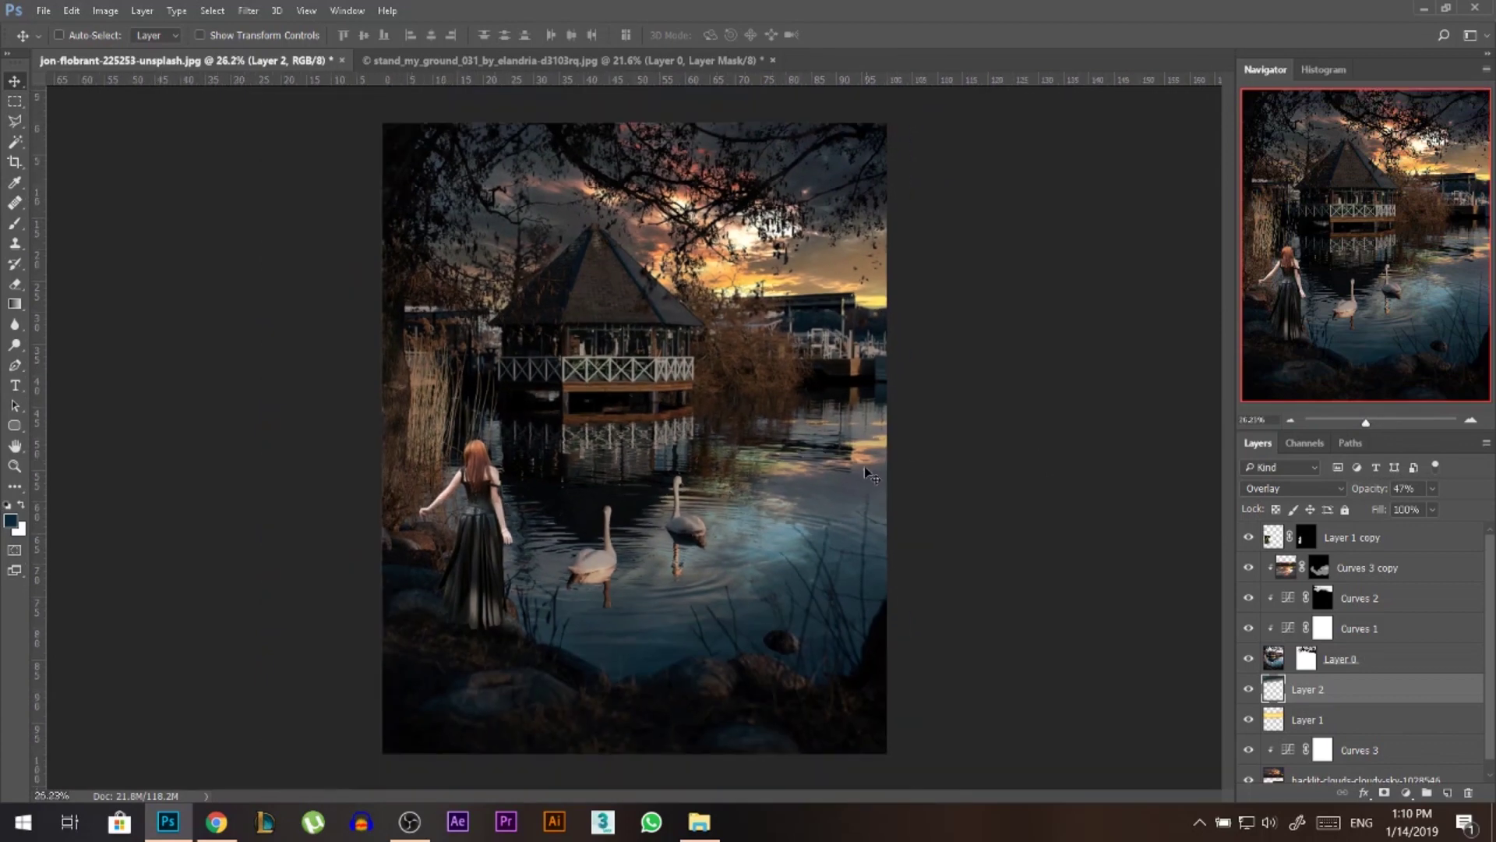
- Darken the bright lower folds of the woman's skirt with the Burn tool, using the Highlights range and 66% exposure
key("ctrl")
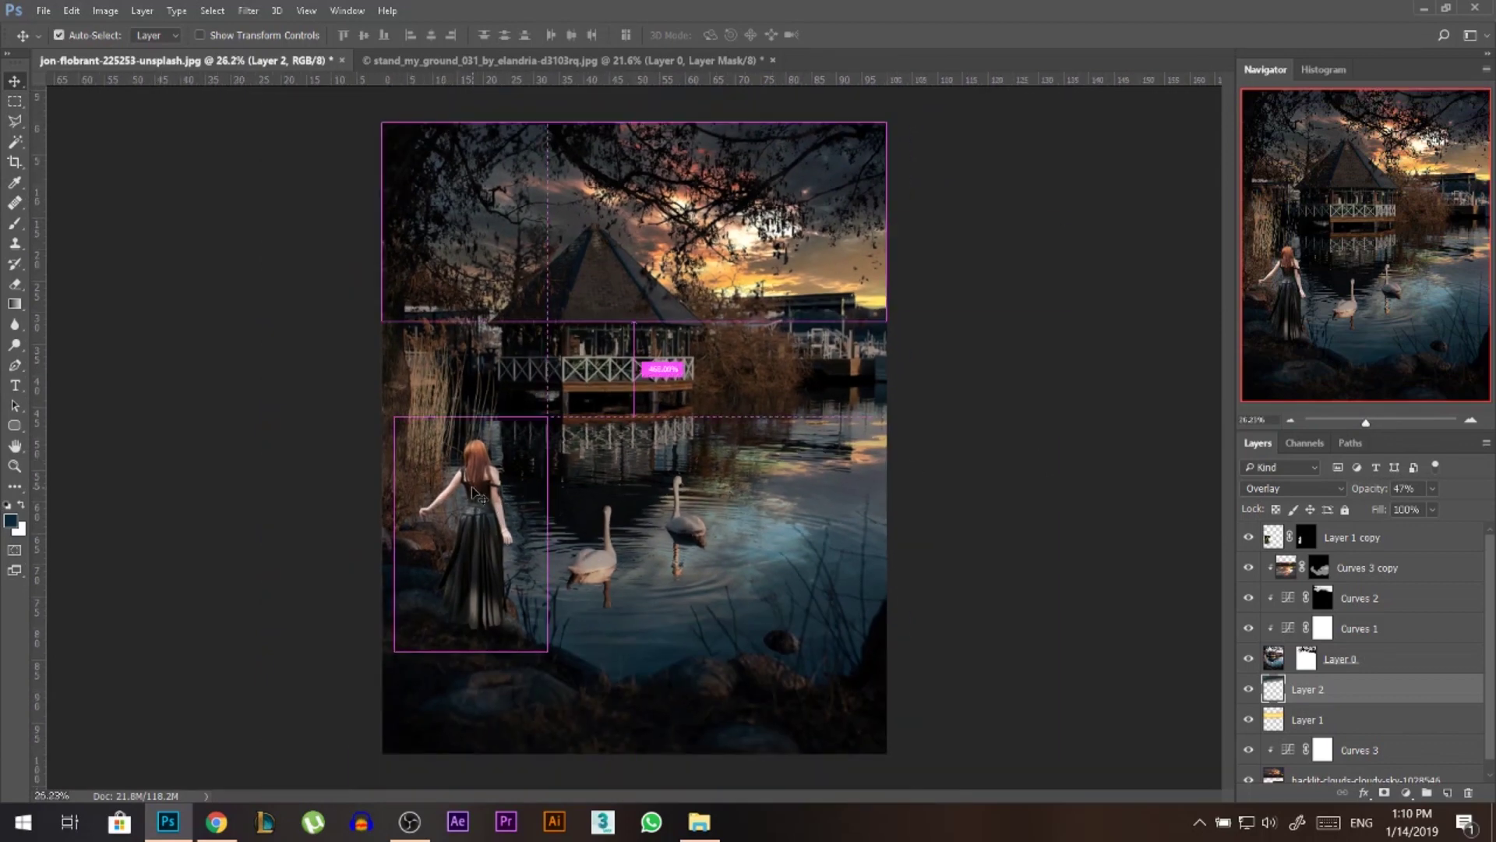
left_click(471, 486, "ctrl")
scroll(471, 486, "up", 3)
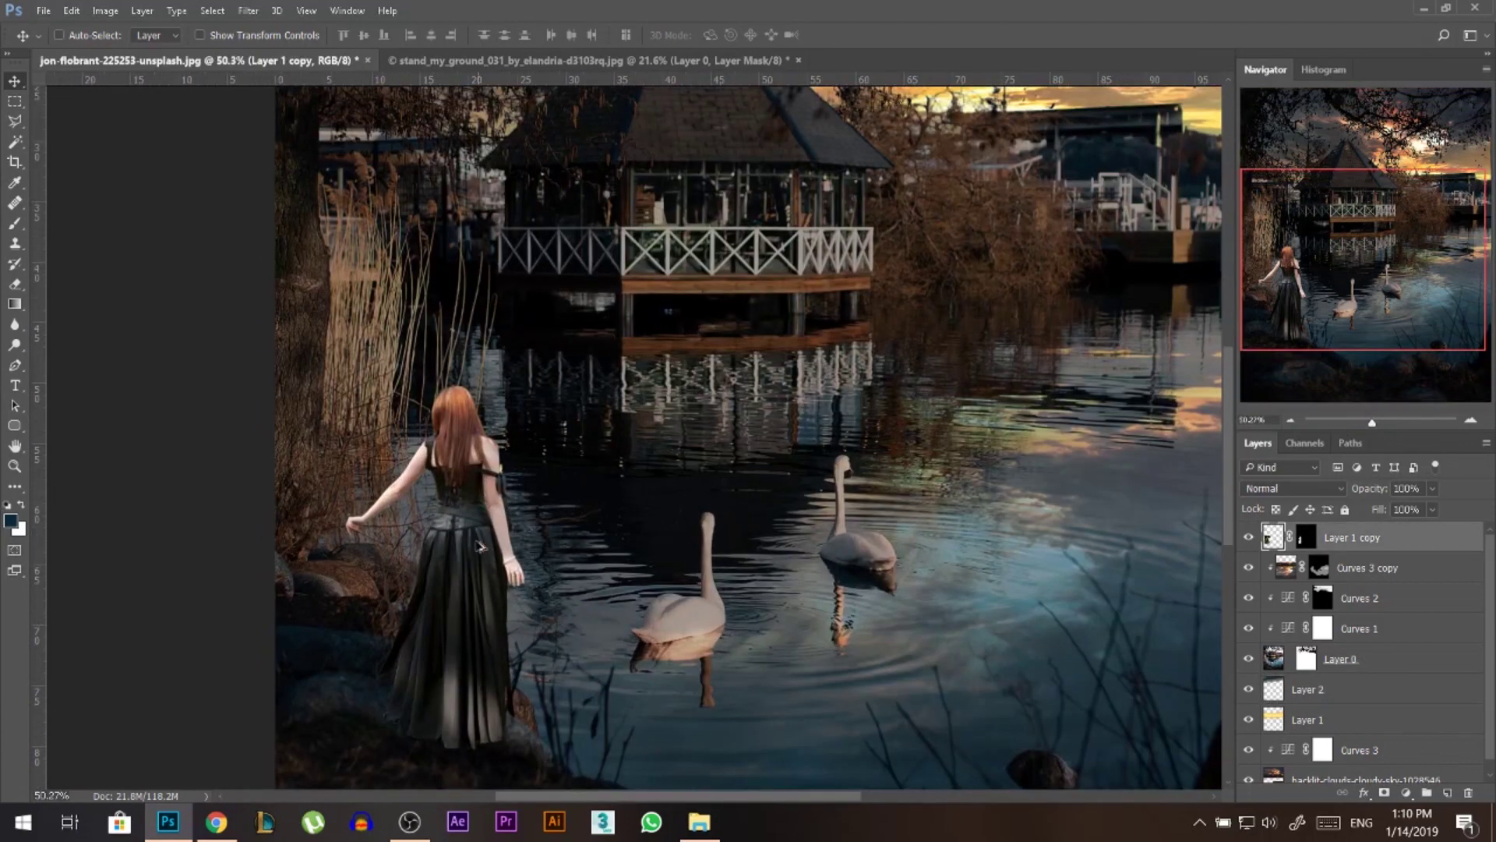
scroll(491, 541, "down", 5)
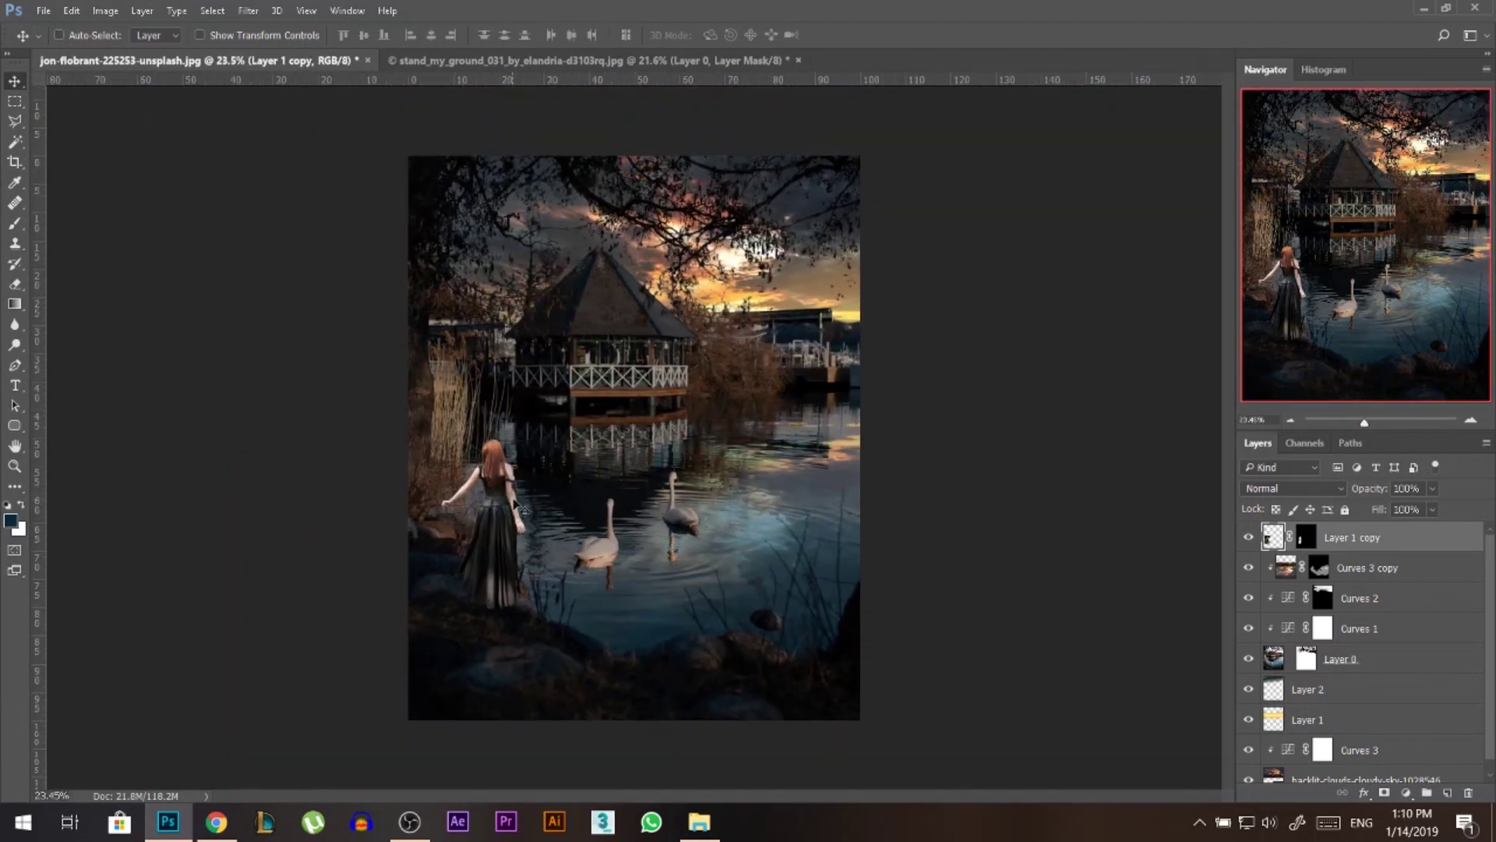
scroll(546, 448, "up", 2)
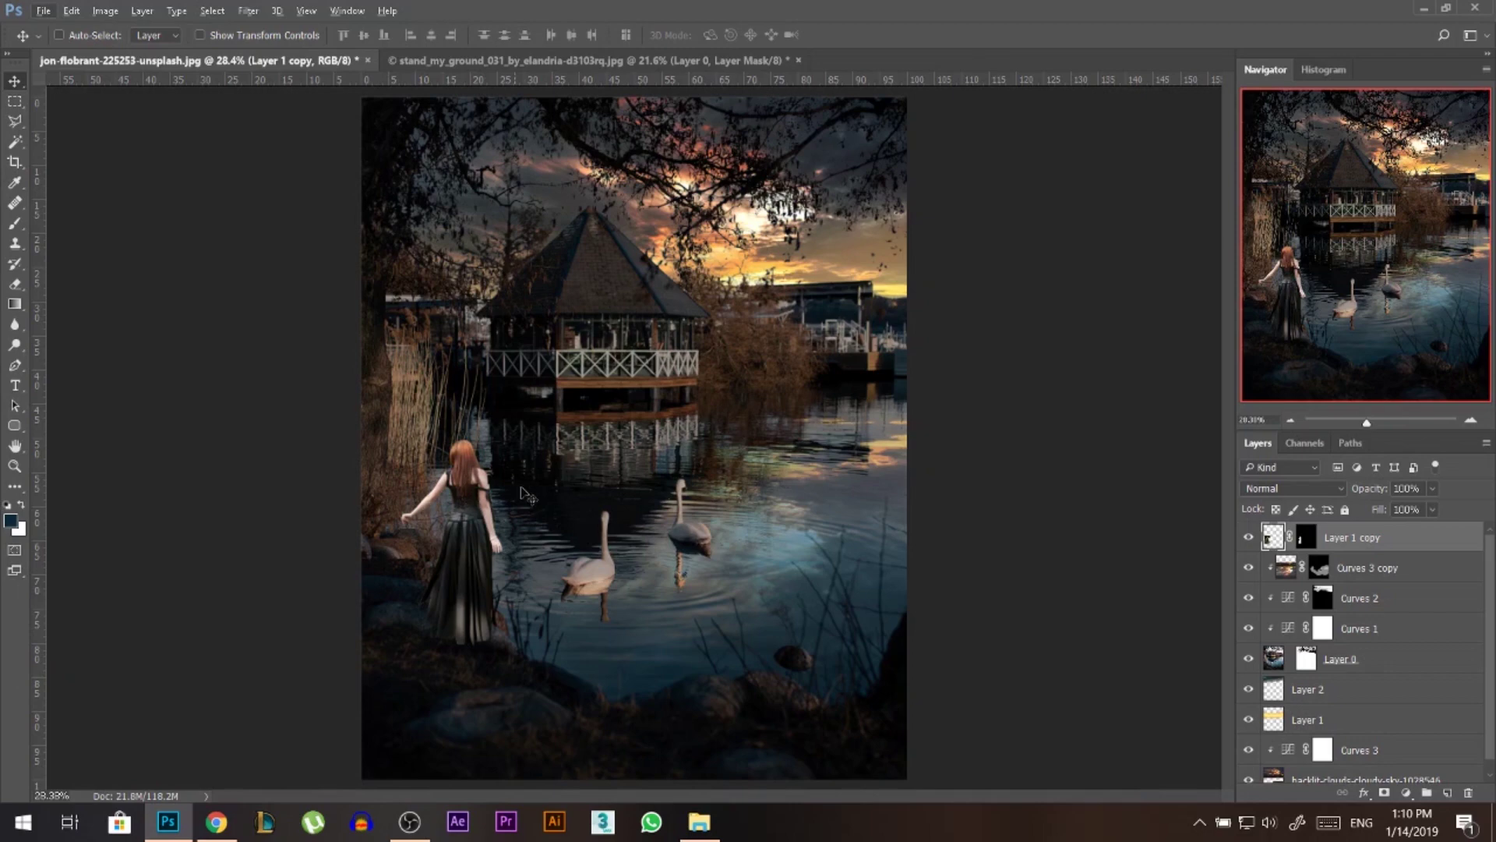
scroll(468, 623, "up", 2)
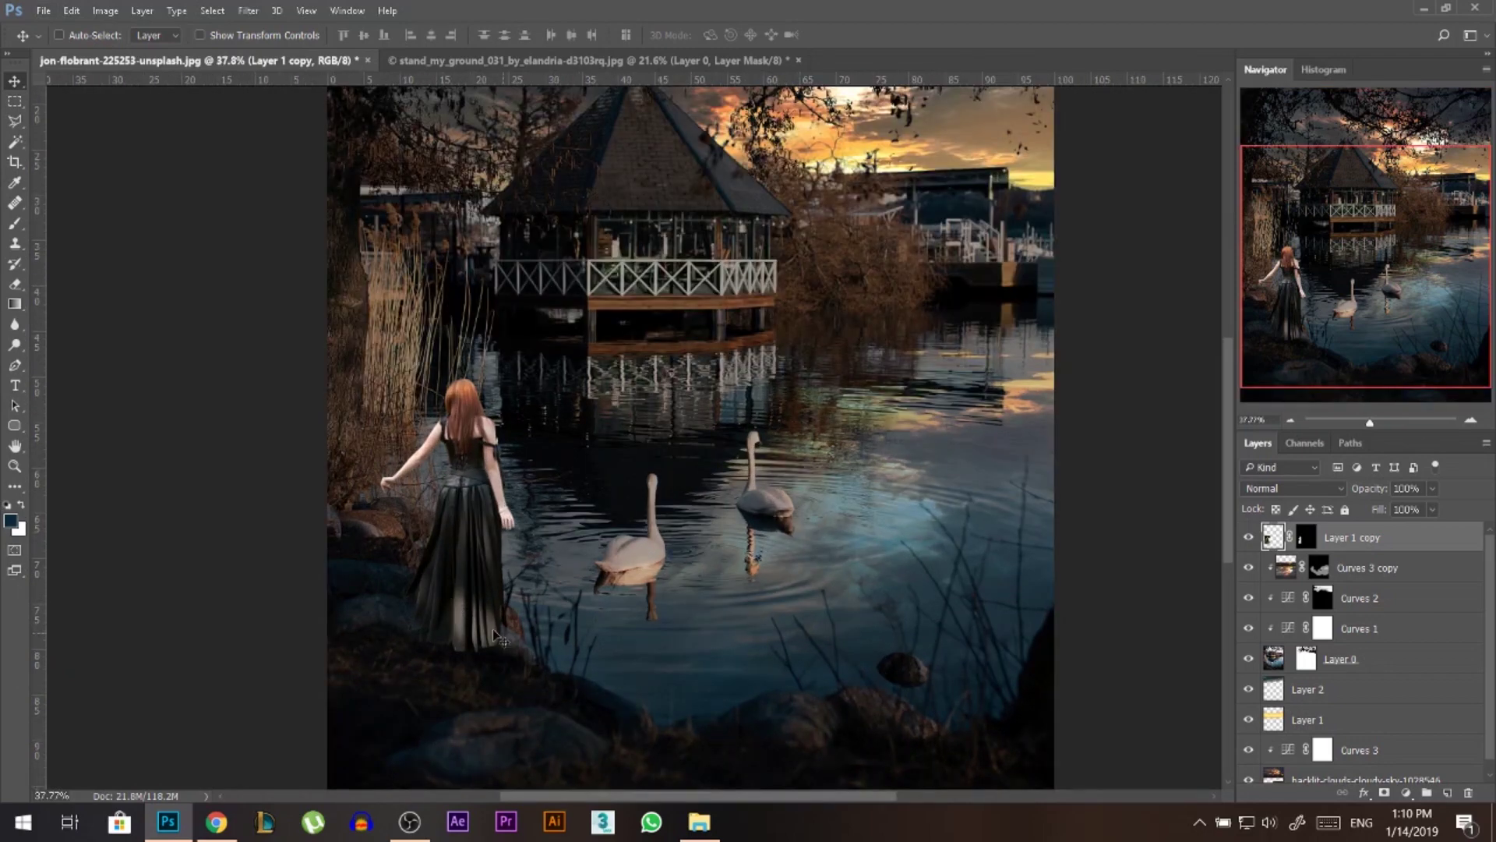
left_click(17, 348)
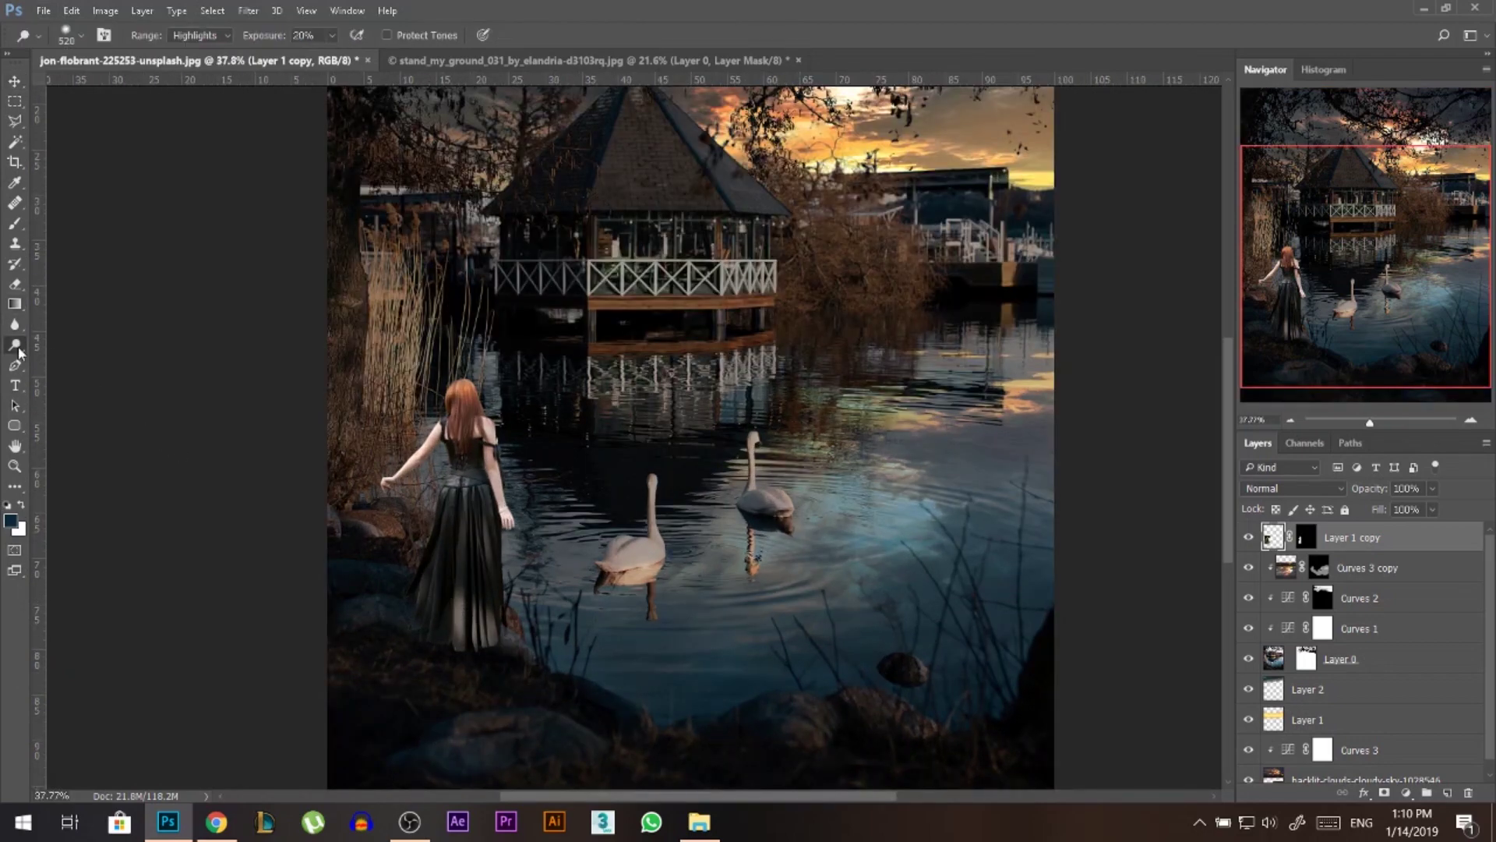
left_click(58, 365)
right_click(482, 621, "alt")
mouse_move(461, 604)
left_mouse_down()
mouse_move(481, 647)
mouse_move(491, 632)
mouse_move(481, 604)
mouse_move(456, 684)
left_mouse_up()
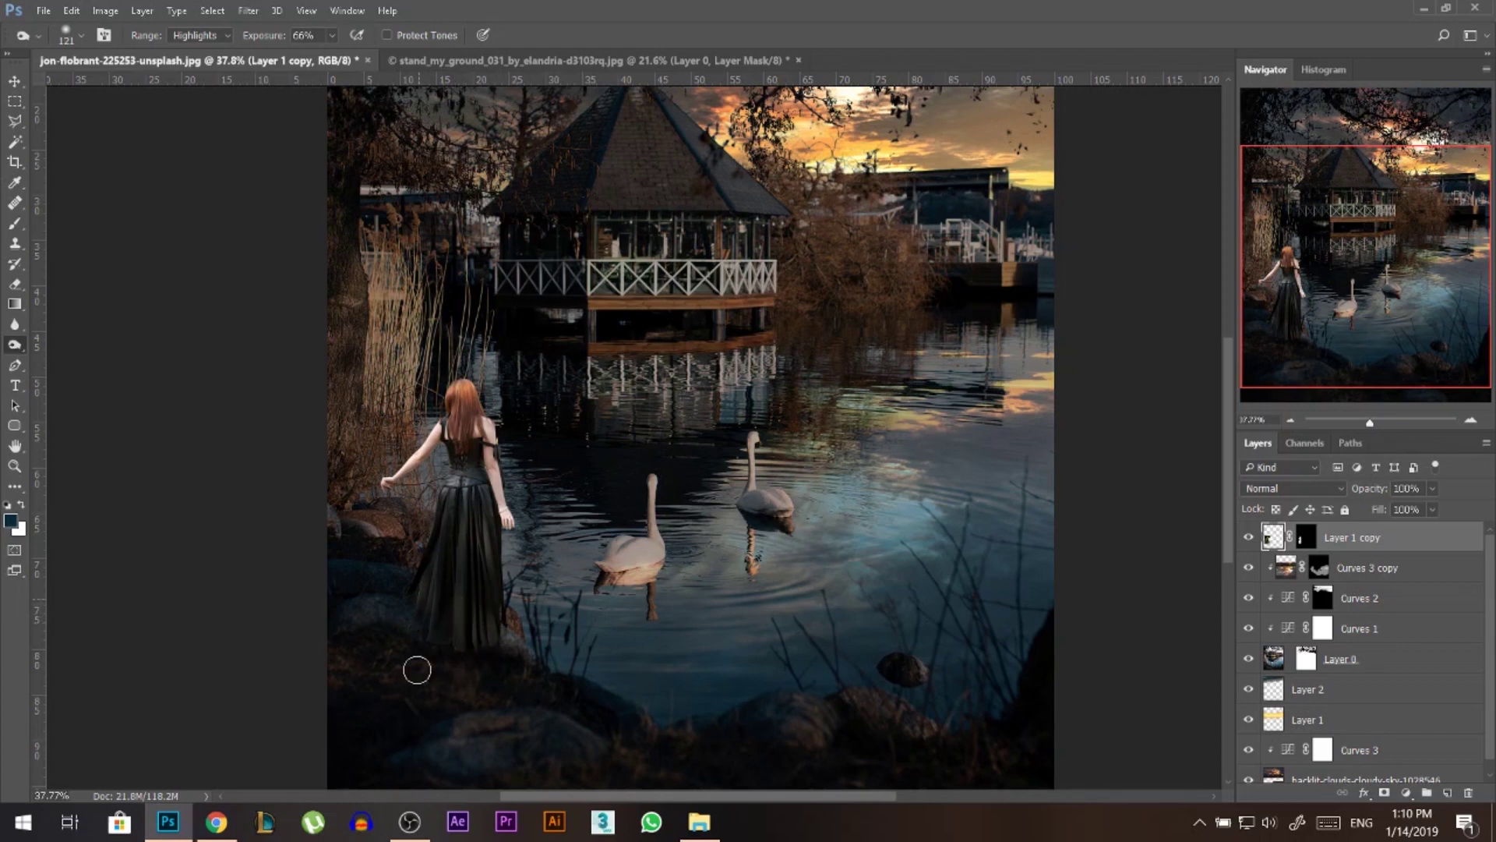
right_click(480, 555, "alt")
mouse_move(510, 555)
left_mouse_down()
mouse_move(418, 554)
mouse_move(384, 641)
mouse_move(450, 603)
mouse_move(517, 649)
left_mouse_up()
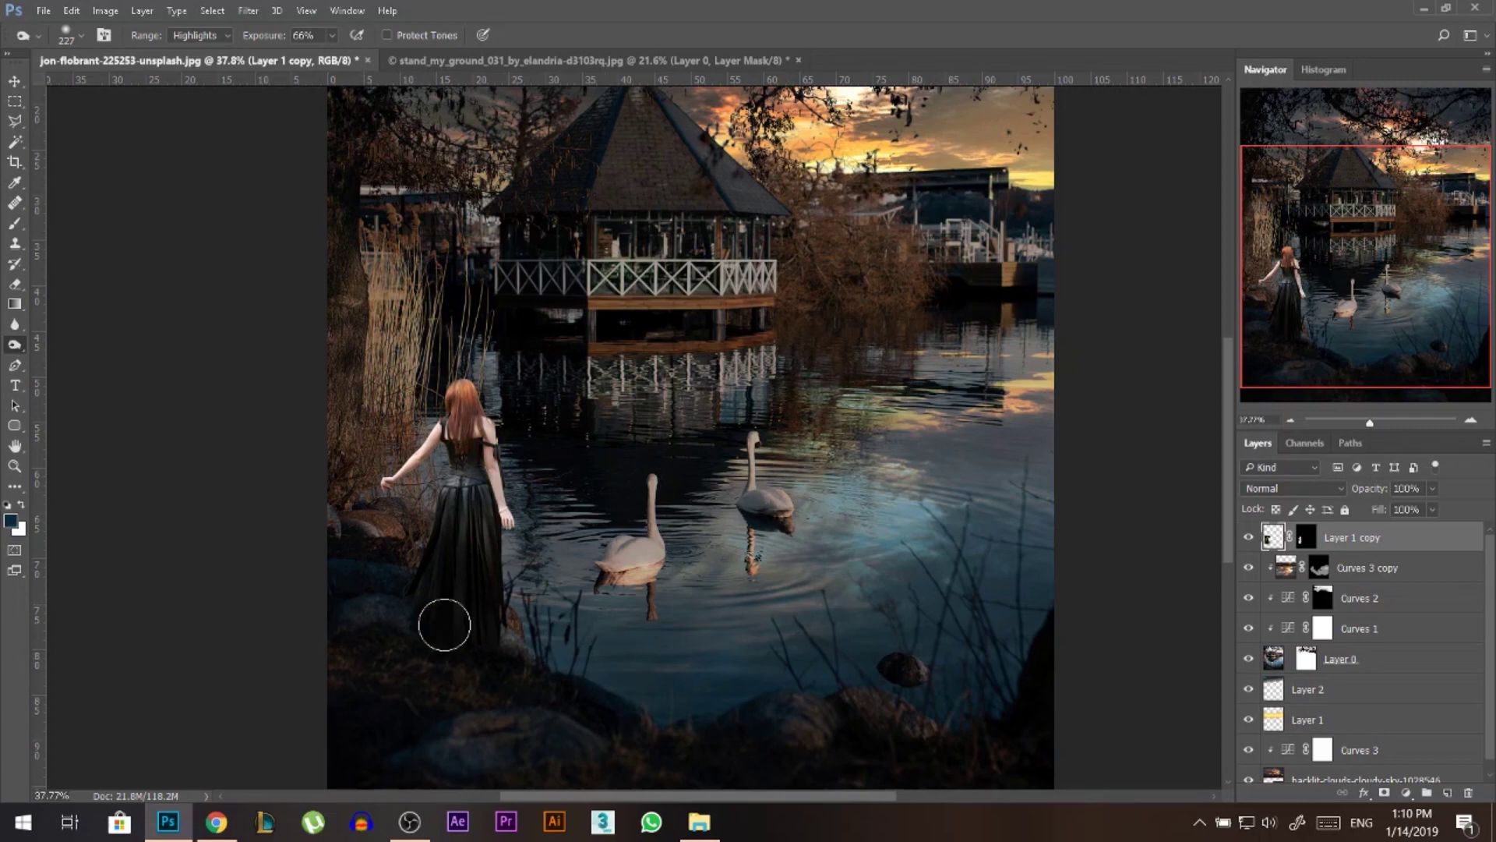
- Darken the highlights on the woman's bodice around the waist with the Burn tool at 66% exposure
key("ctrl+0")
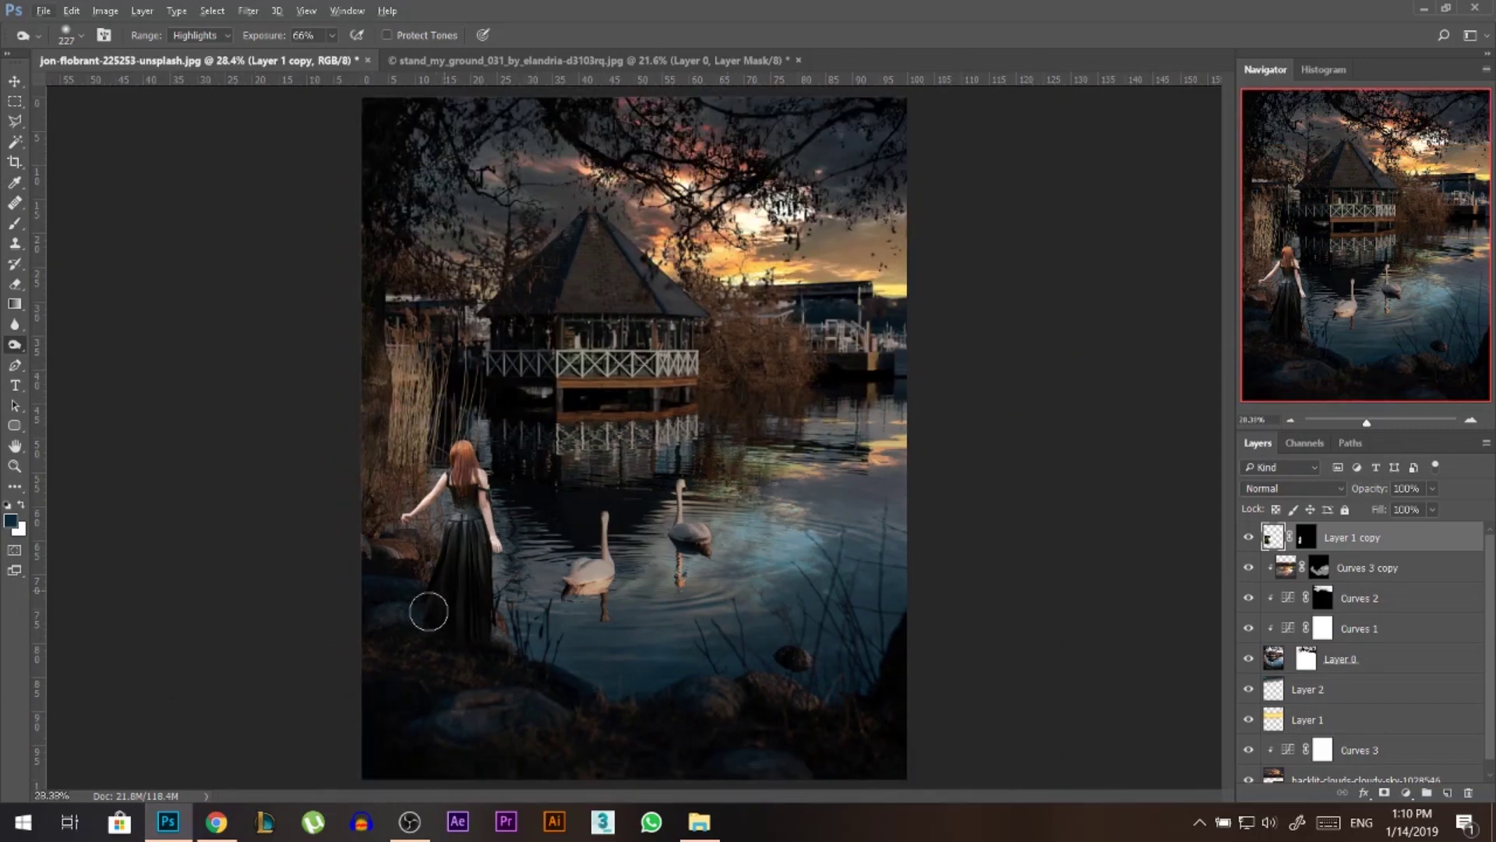
scroll(436, 520, "up", 3)
right_click(474, 508, "alt")
mouse_move(460, 508)
left_mouse_down()
mouse_move(461, 573)
mouse_move(474, 448)
mouse_move(473, 513)
left_mouse_up()
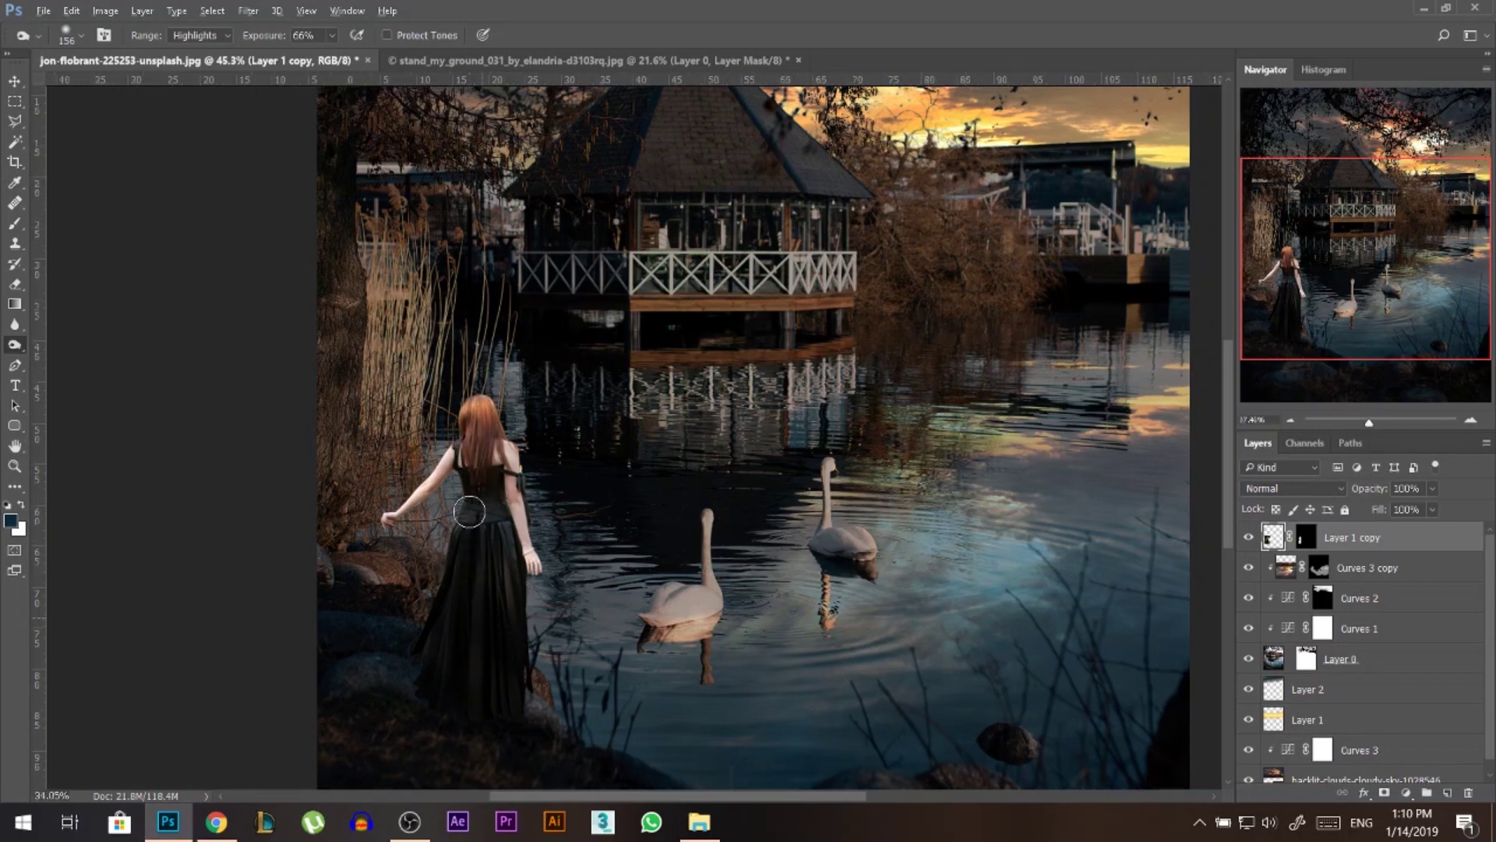
- Add a Curves adjustment clipped to the woman's layer, lowering the white point to about half and bending the shadows slightly upward
scroll(471, 510, "down", 4)
left_click(1407, 792)
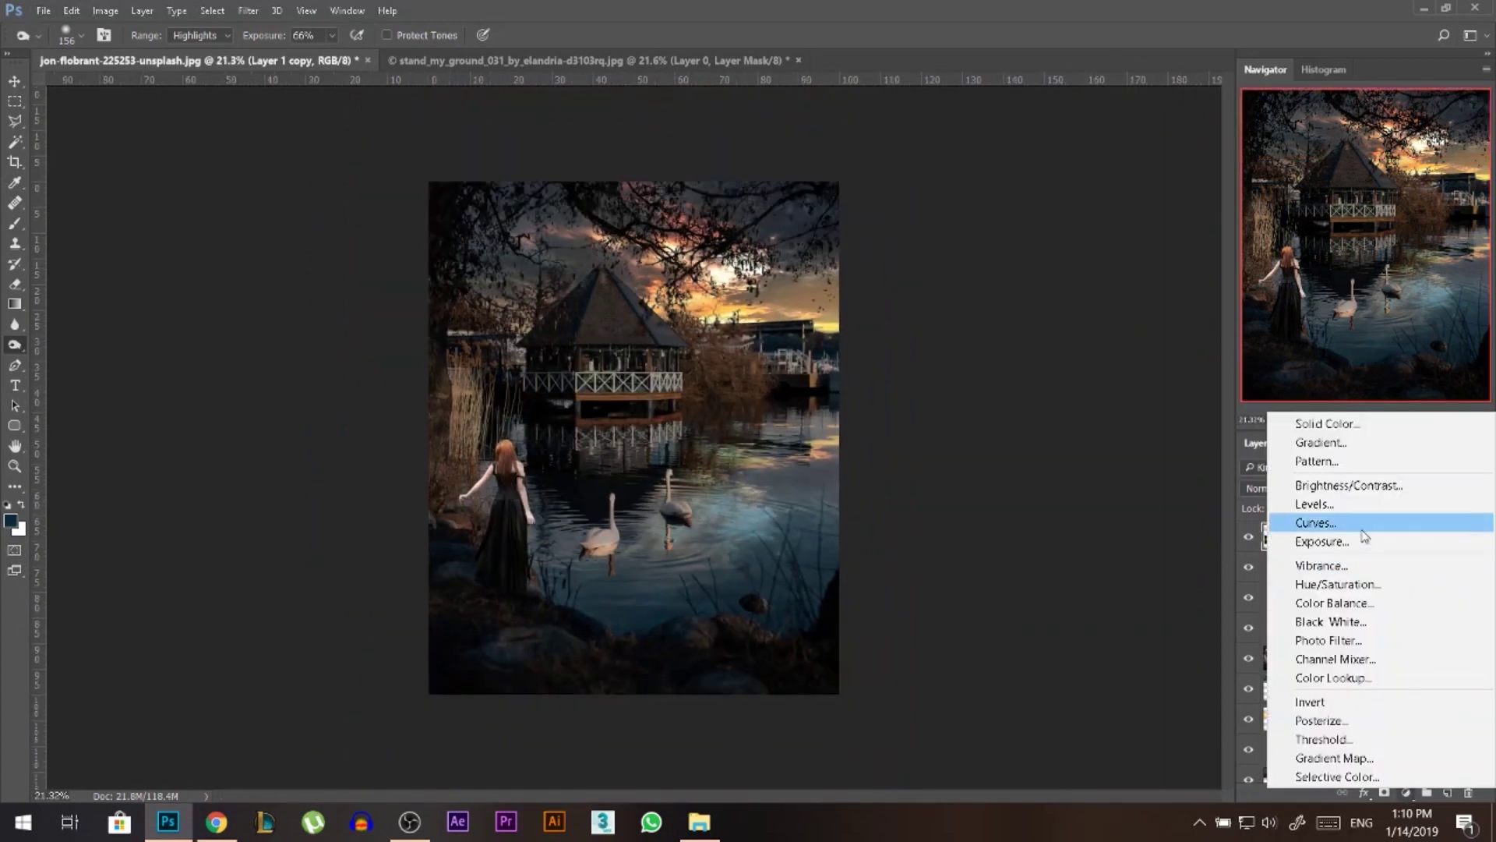
left_click(1317, 518)
left_click(1079, 344)
left_click_drag(1171, 166, 1186, 252)
left_click_drag(1041, 306, 1044, 300)
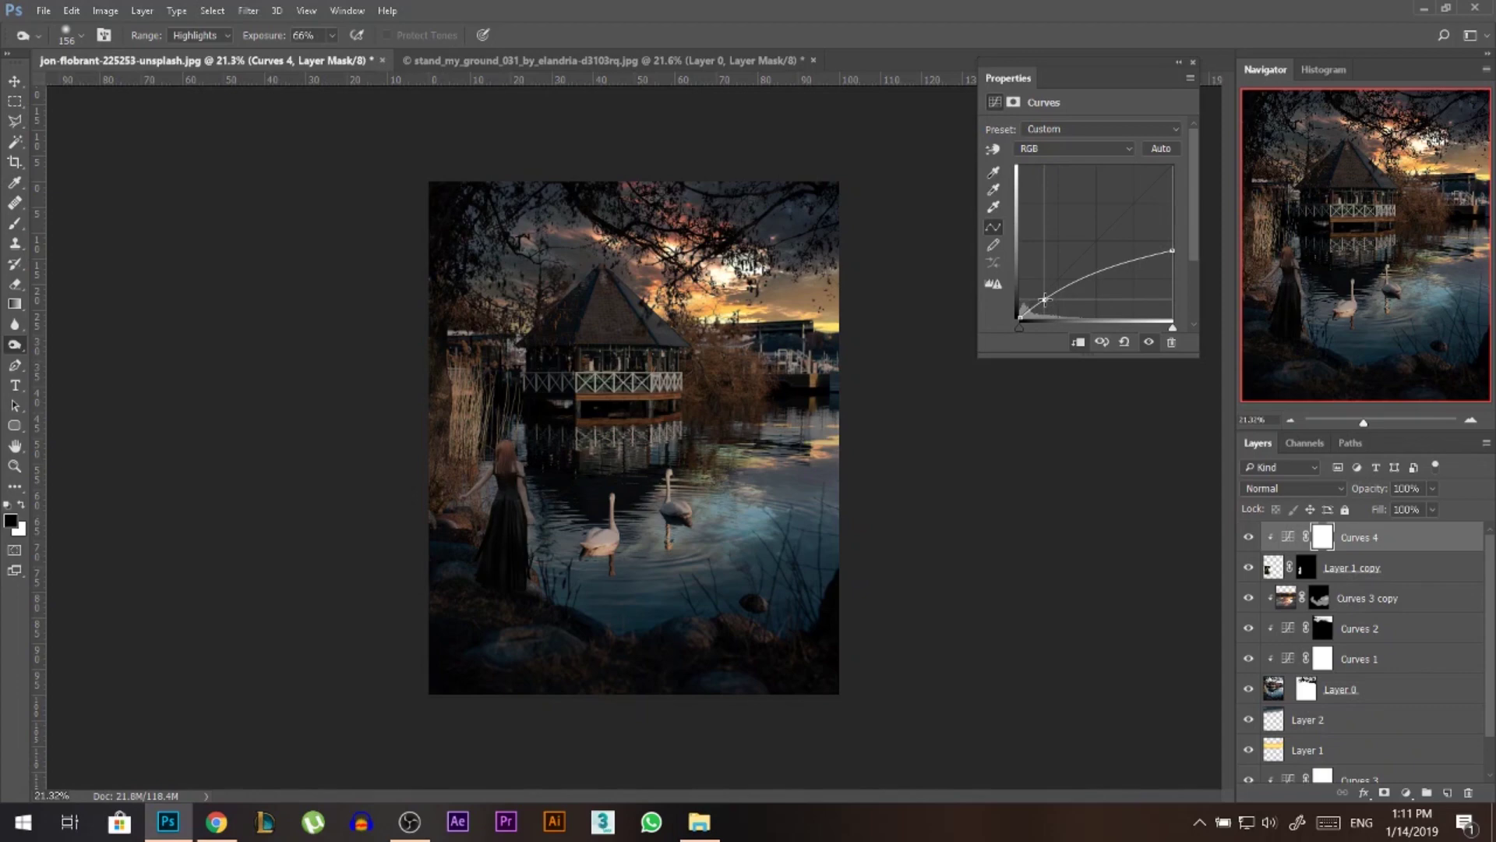
left_click(1193, 61)
- Paint black at 79% brush opacity on the clipped Curves mask along the woman's hair, shoulder and arm to restore their edge light
scroll(545, 472, "up", 5)
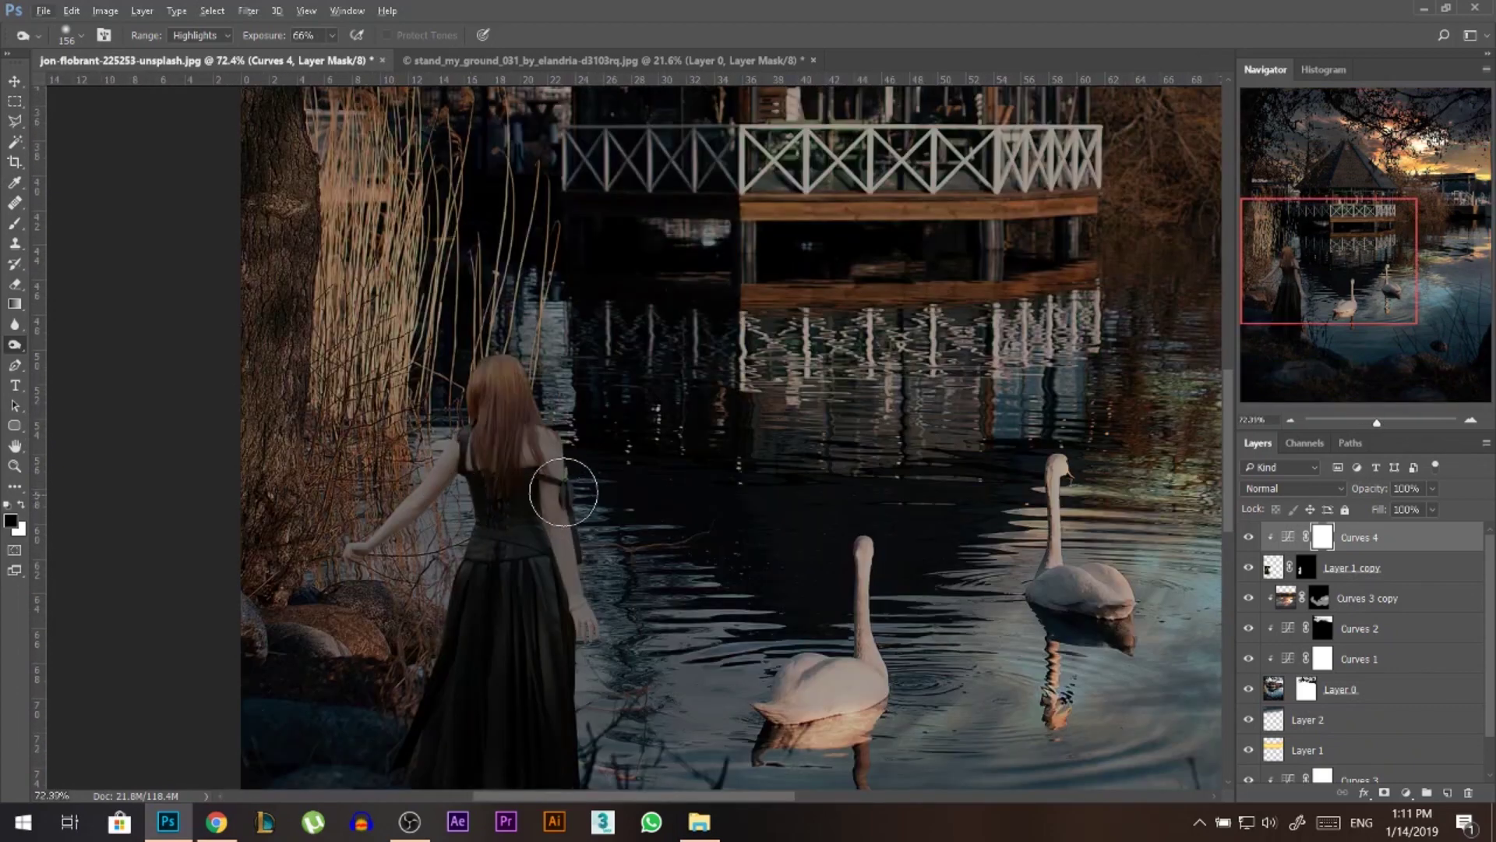
scroll(596, 475, "down", 2)
left_click_drag(639, 439, 607, 441)
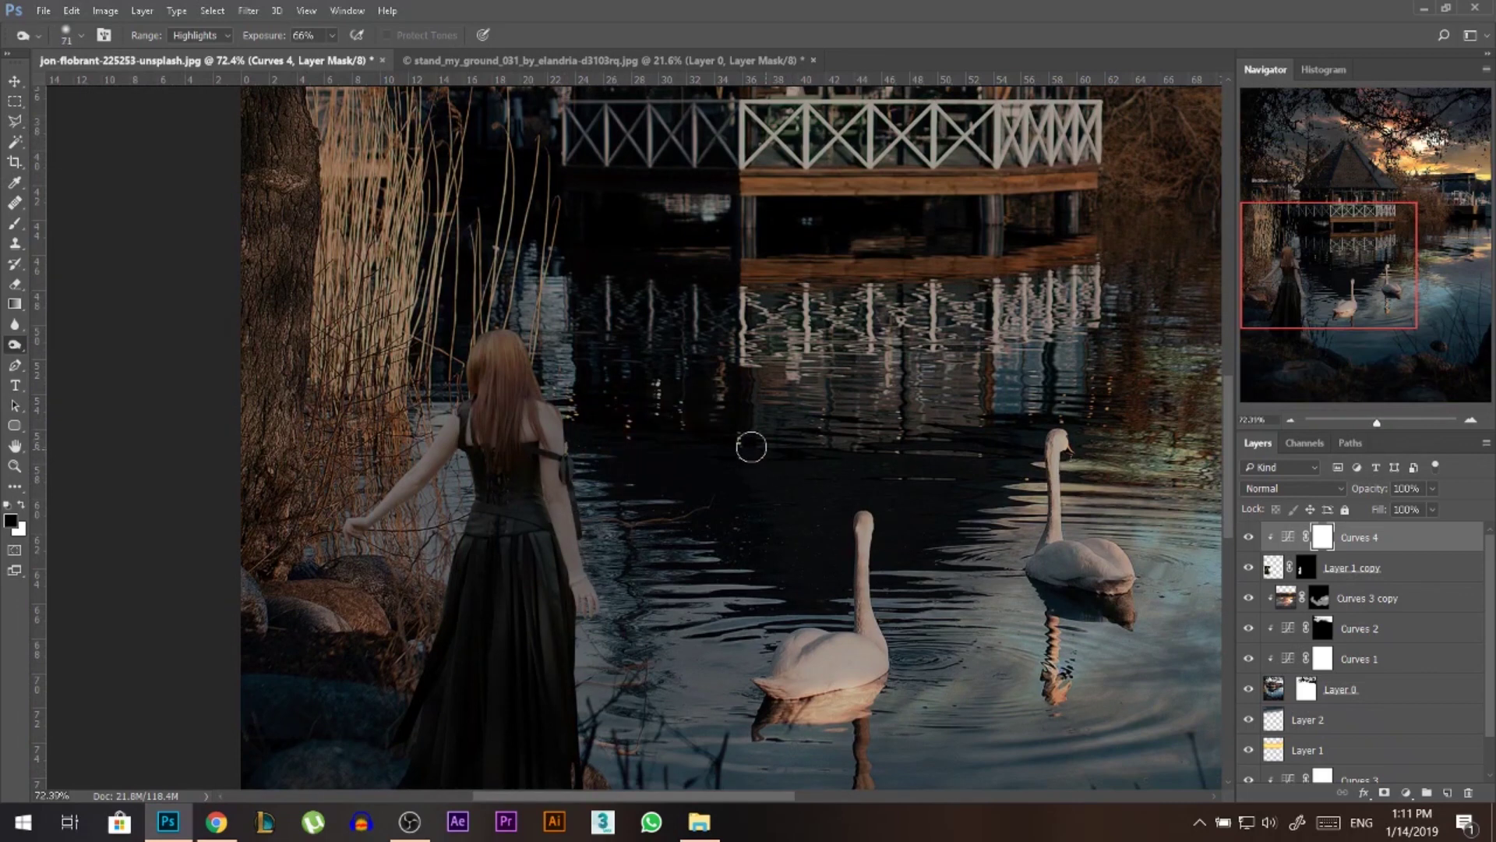
scroll(395, 466, "down", 2)
scroll(519, 499, "up", 3)
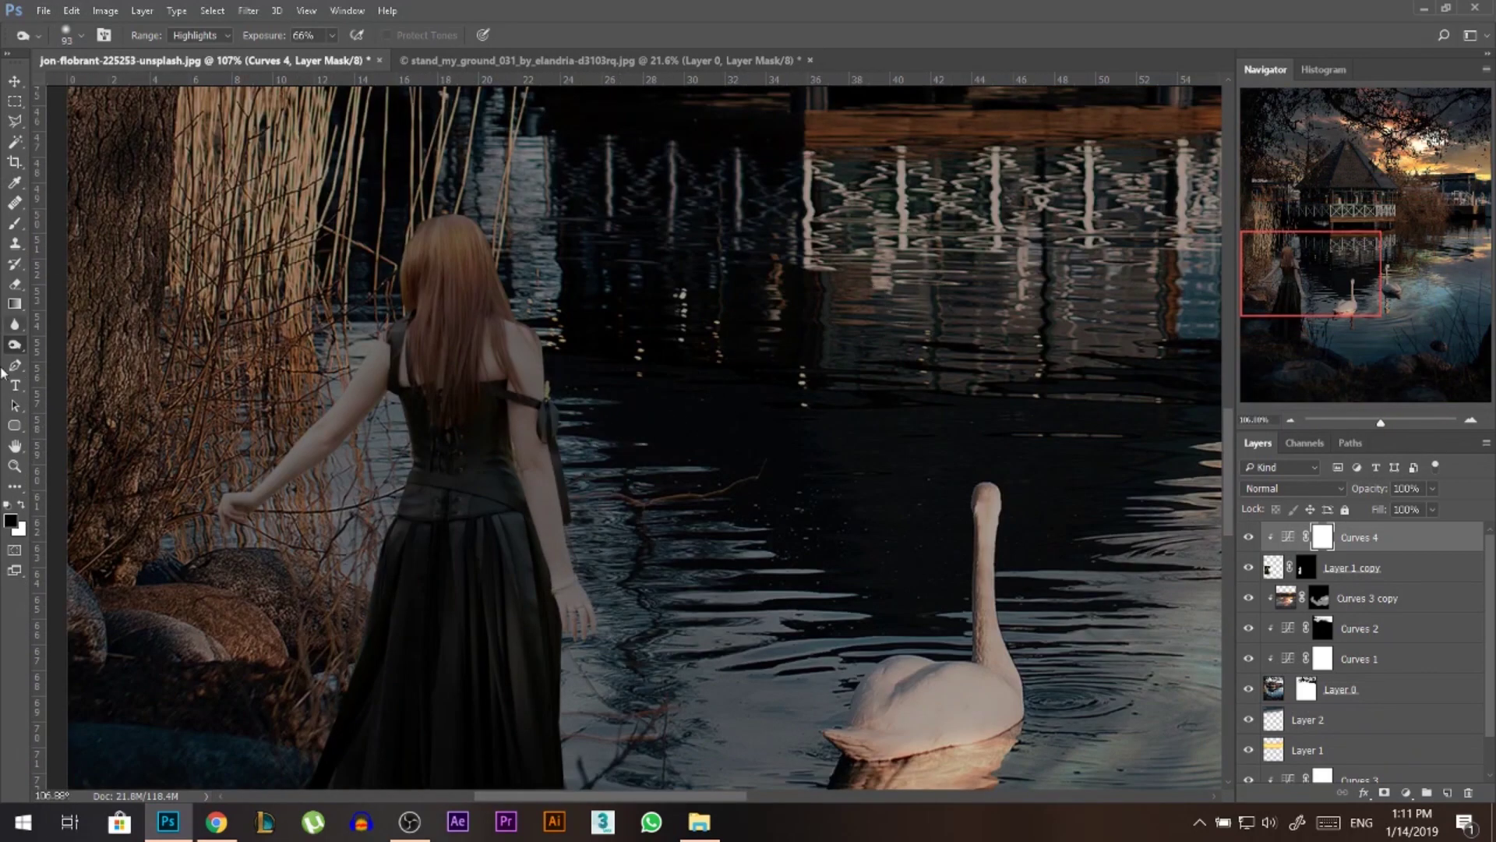
left_click(14, 224)
left_click_drag(553, 187, 381, 227)
left_click_drag(521, 248, 512, 257)
mouse_move(473, 191)
left_mouse_down()
mouse_move(555, 274)
mouse_move(534, 303)
left_mouse_up()
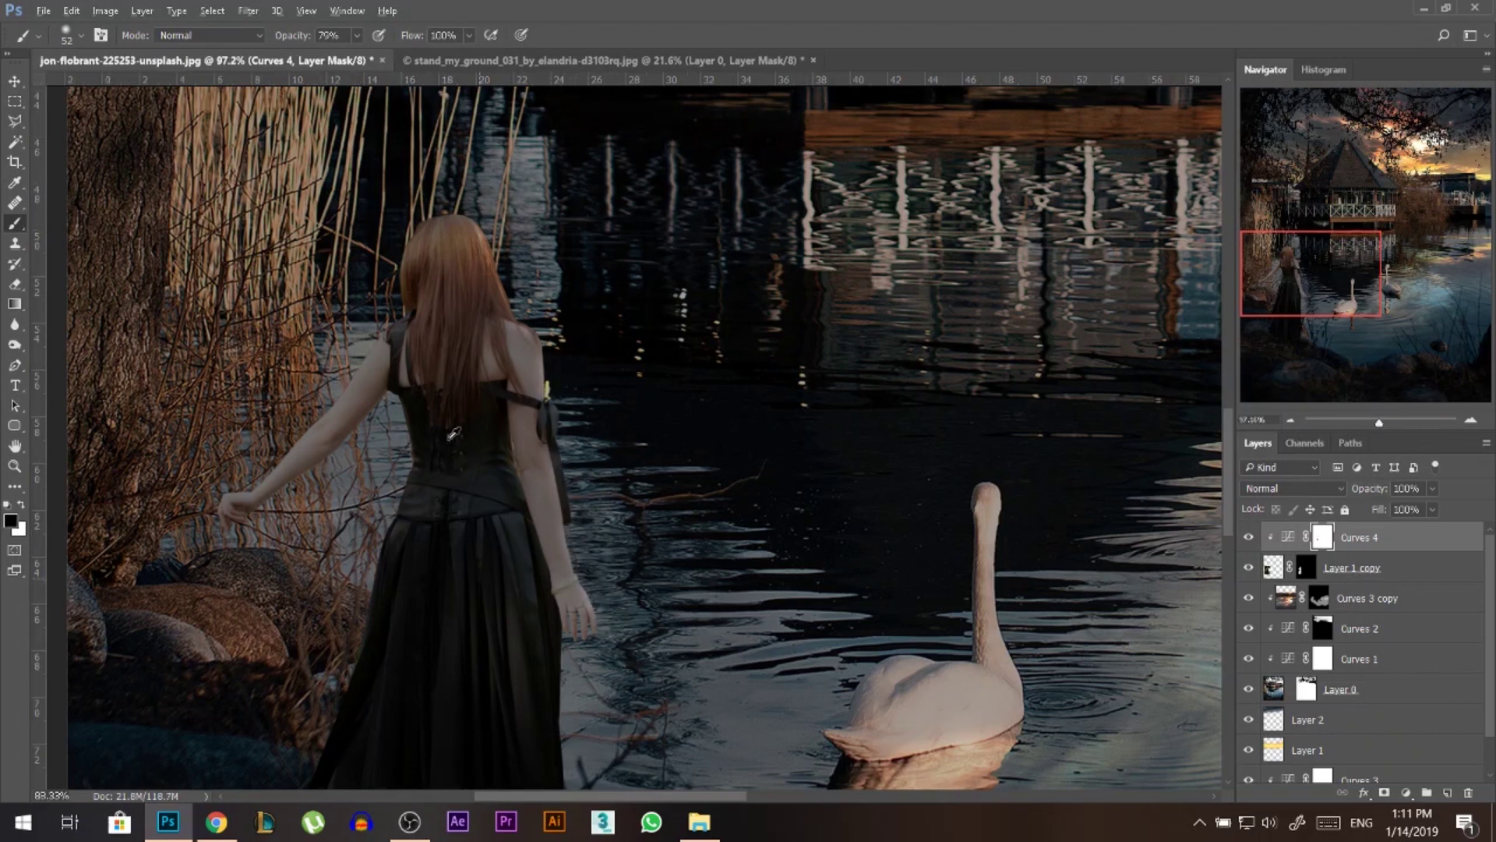
scroll(504, 491, "down", 5)
scroll(635, 528, "up", 5)
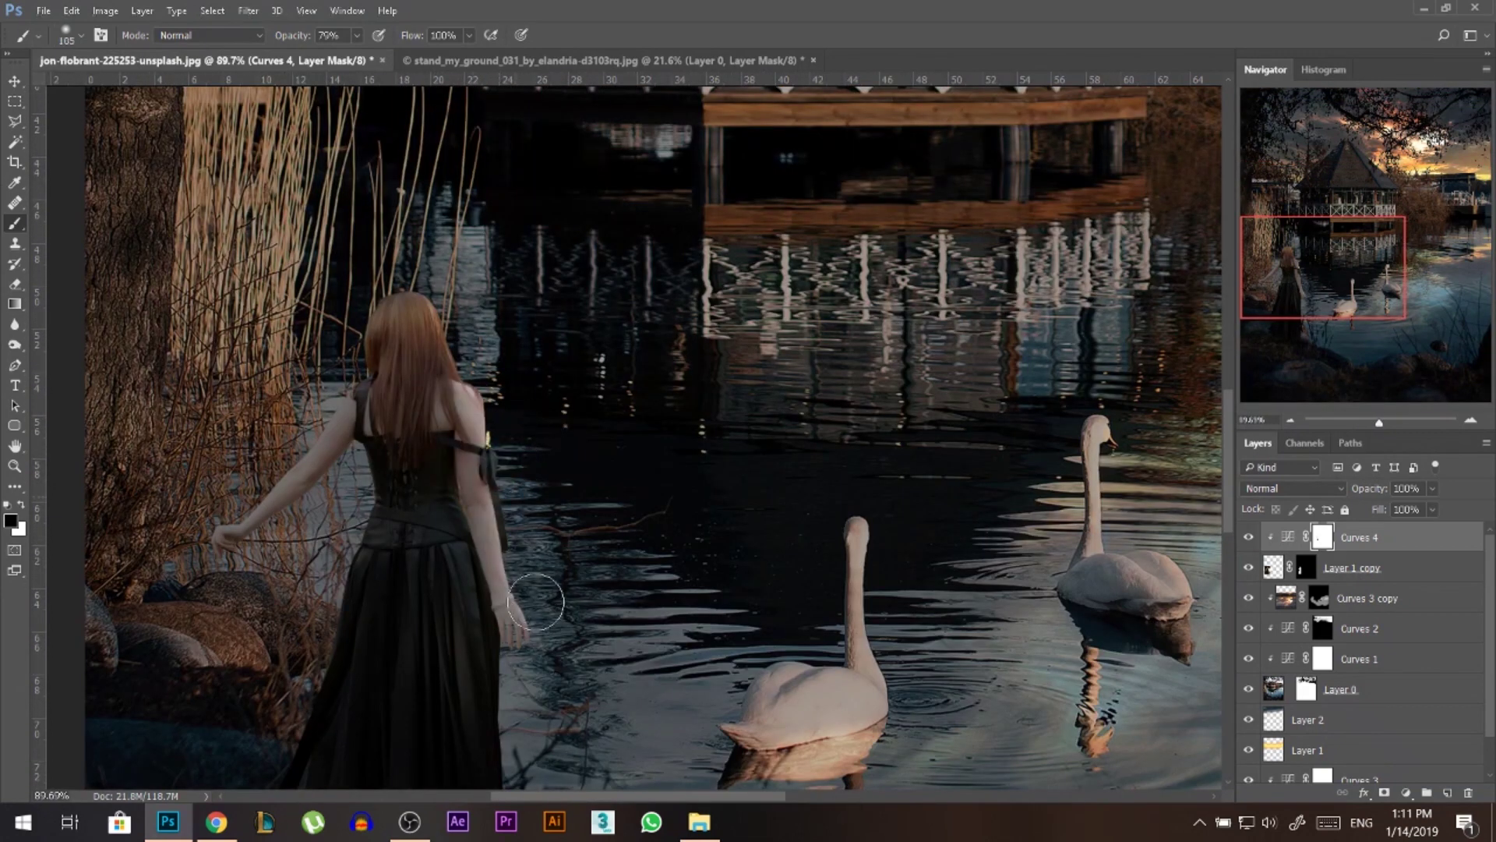
scroll(557, 482, "down", 5)
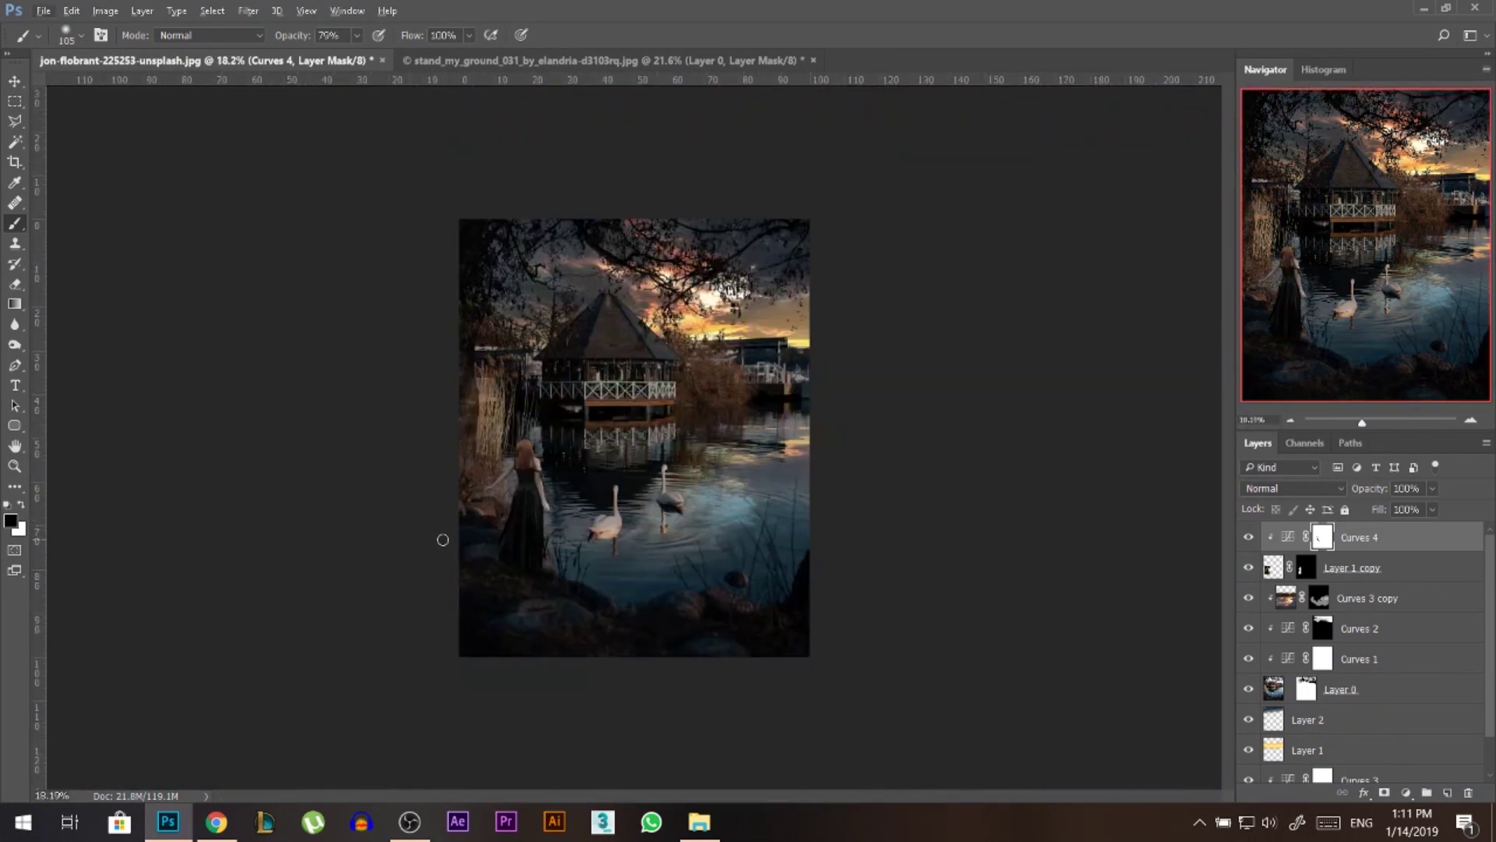
- Lower the woman's darkening Curves layer to 92% opacity and check the whole composite
scroll(430, 539, "up", 2)
left_click_drag(1379, 494, 1376, 491)
key("v")
scroll(643, 574, "down", 2)
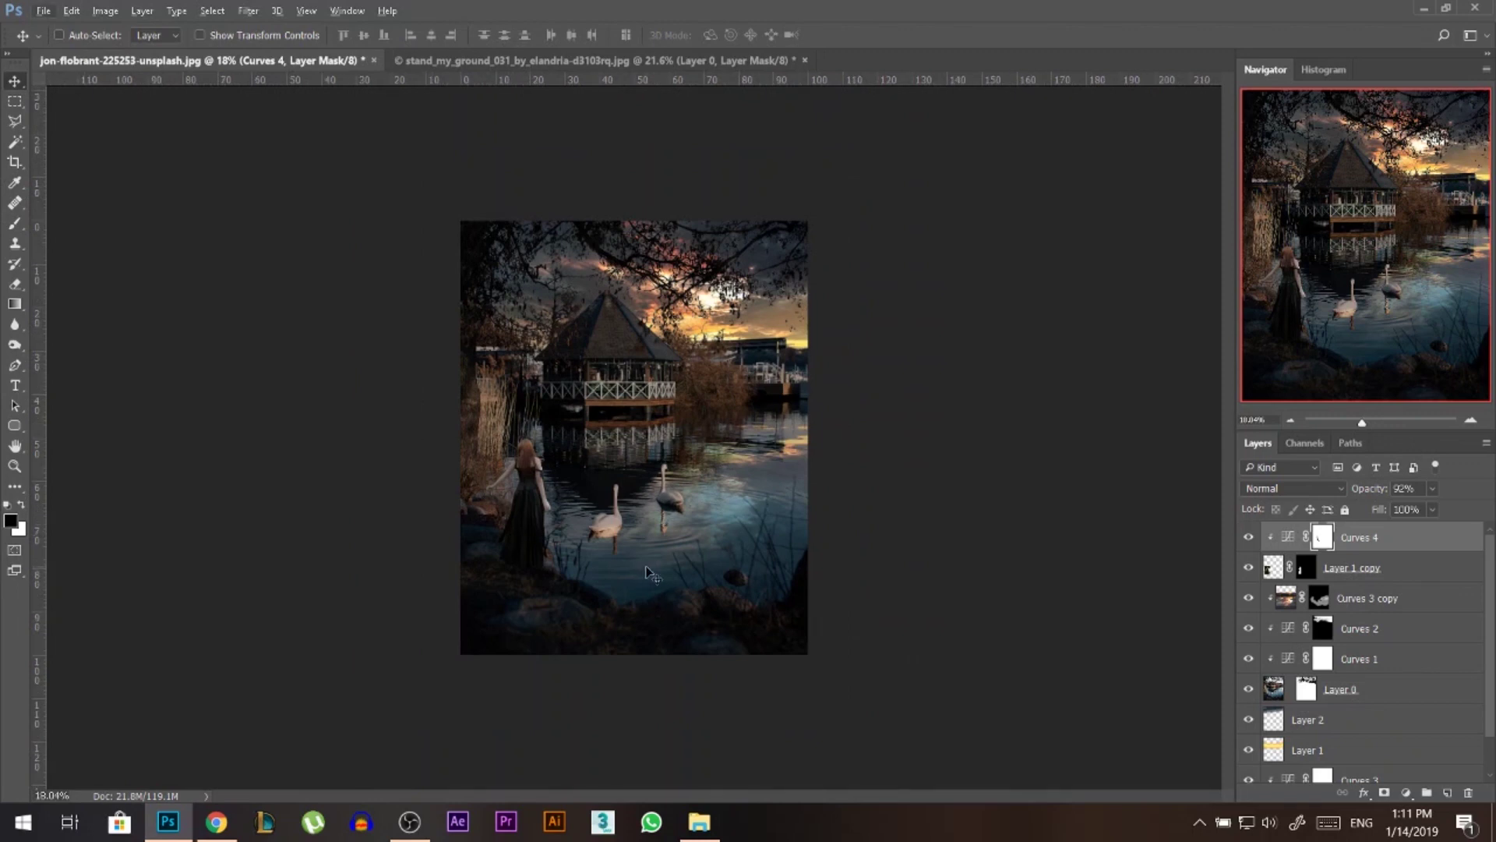
scroll(792, 503, "up", 2)
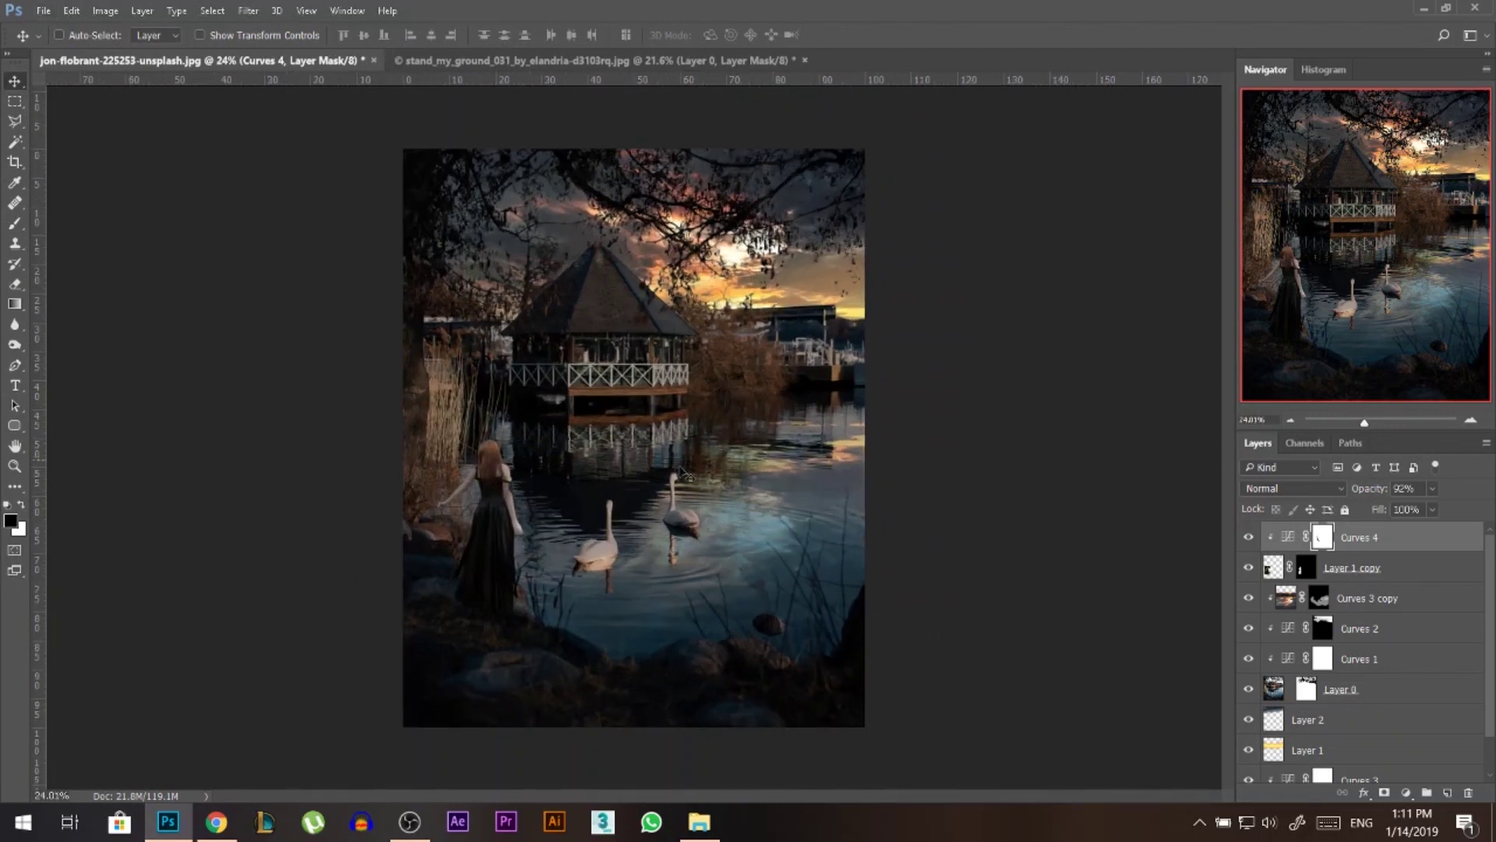
- Add a Curves adjustment above all layers, slightly lifting the blacks, anchoring the lower tones and moving the white point slightly inward
left_click(1406, 793)
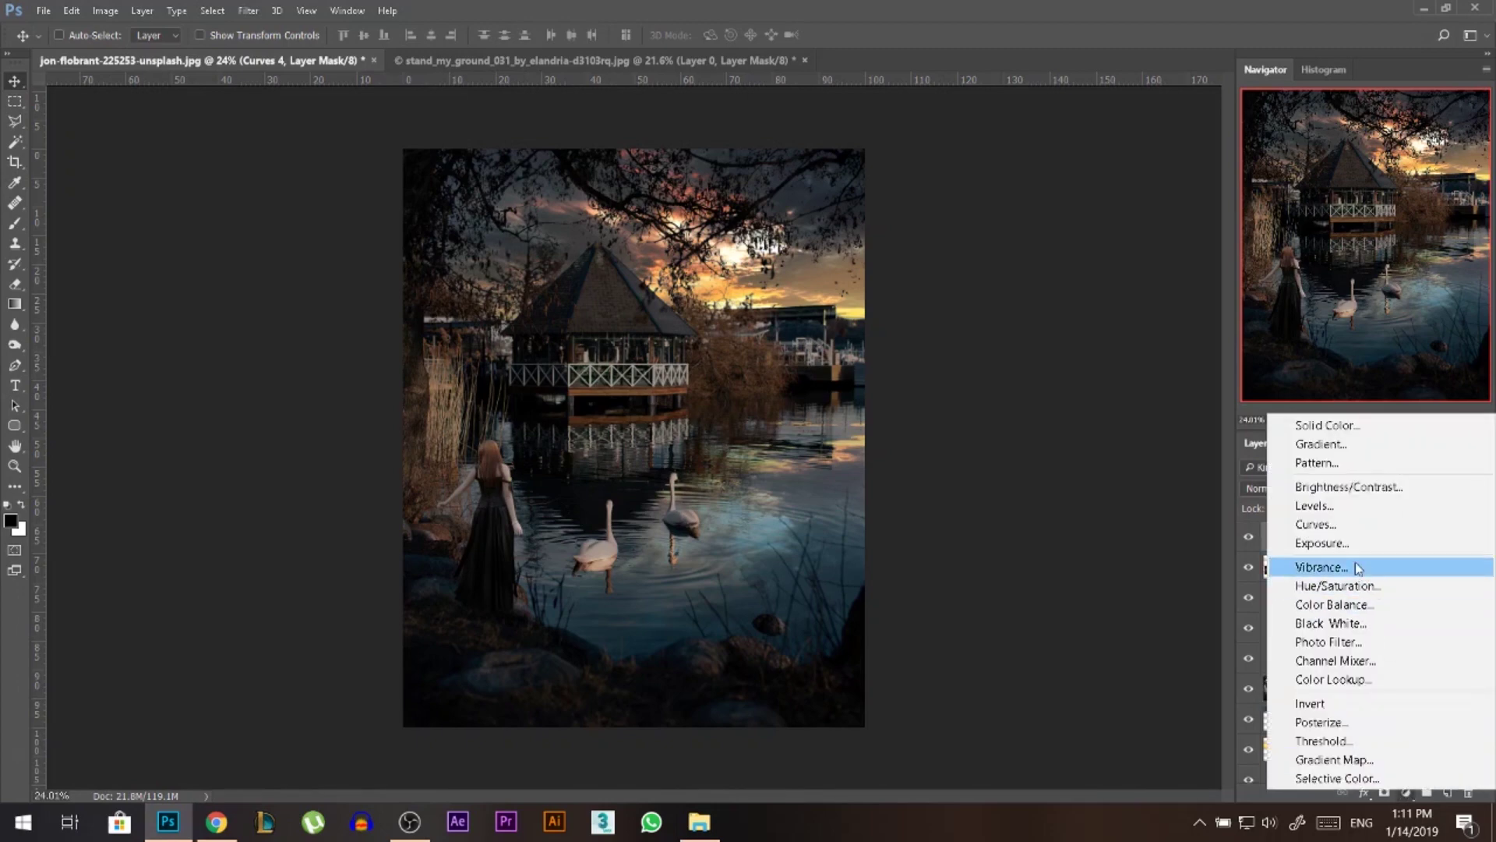
left_click(1325, 524)
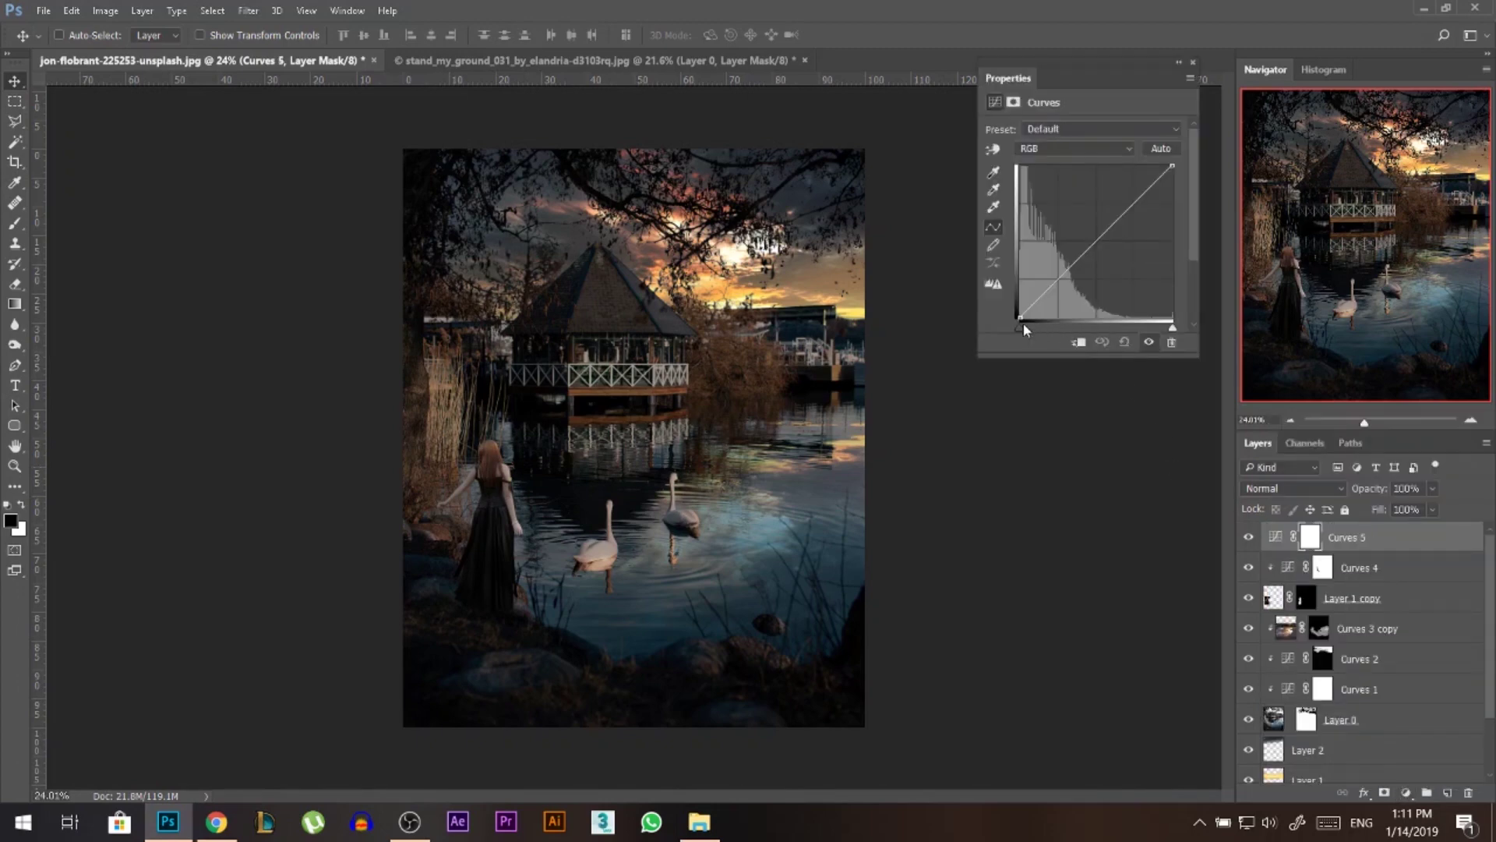
left_click_drag(1019, 317, 1059, 282)
left_click_drag(1169, 166, 1169, 165)
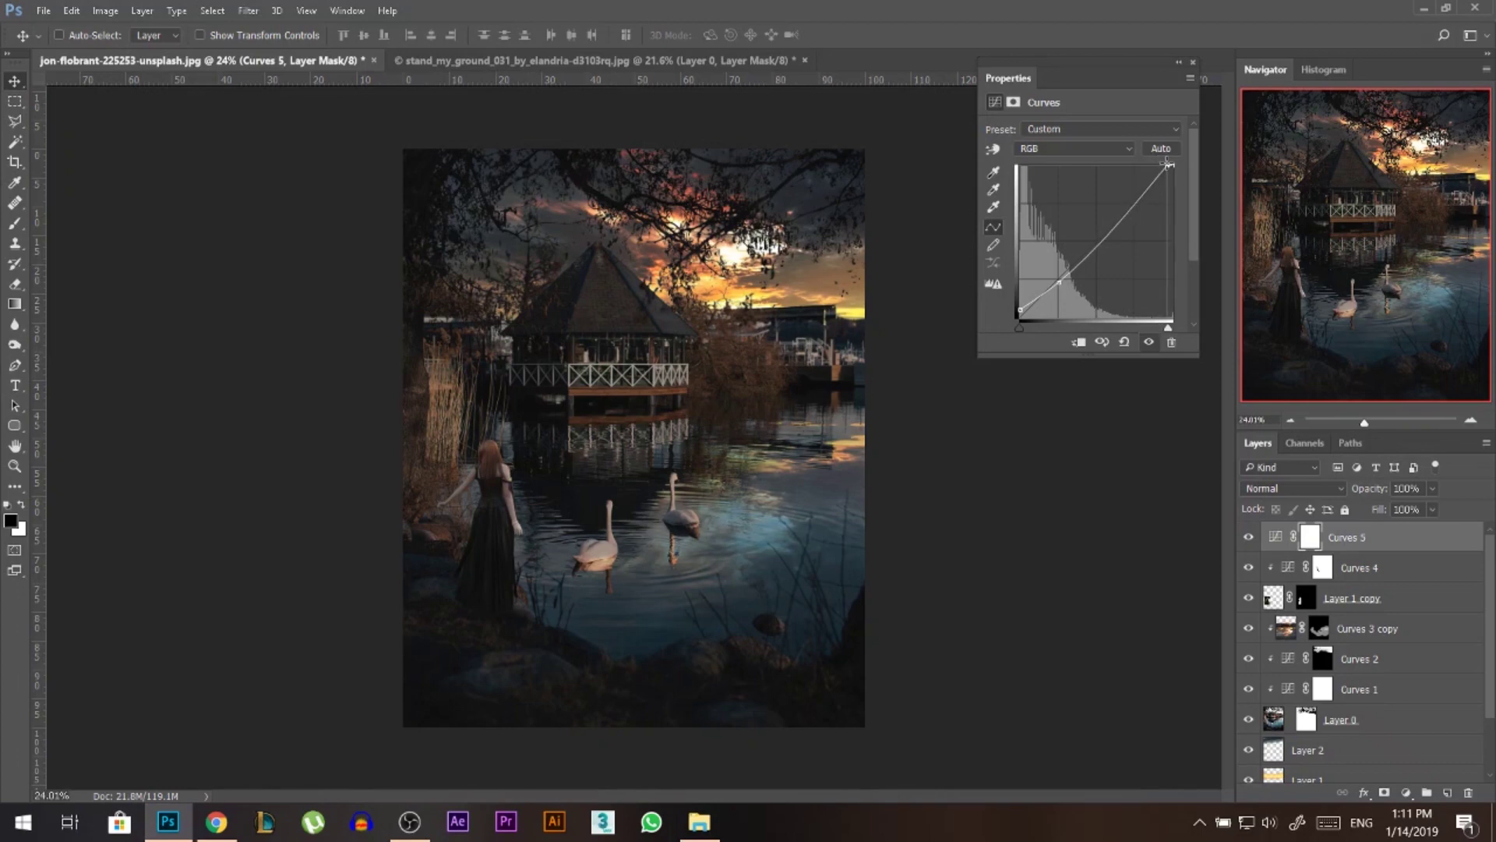
left_click(1193, 66)
- Add a Gradient Map adjustment on top using the preset running from dark blue through teal, red and orange to pale yellow
left_click(1408, 793)
left_click(1349, 739)
left_click(1075, 133)
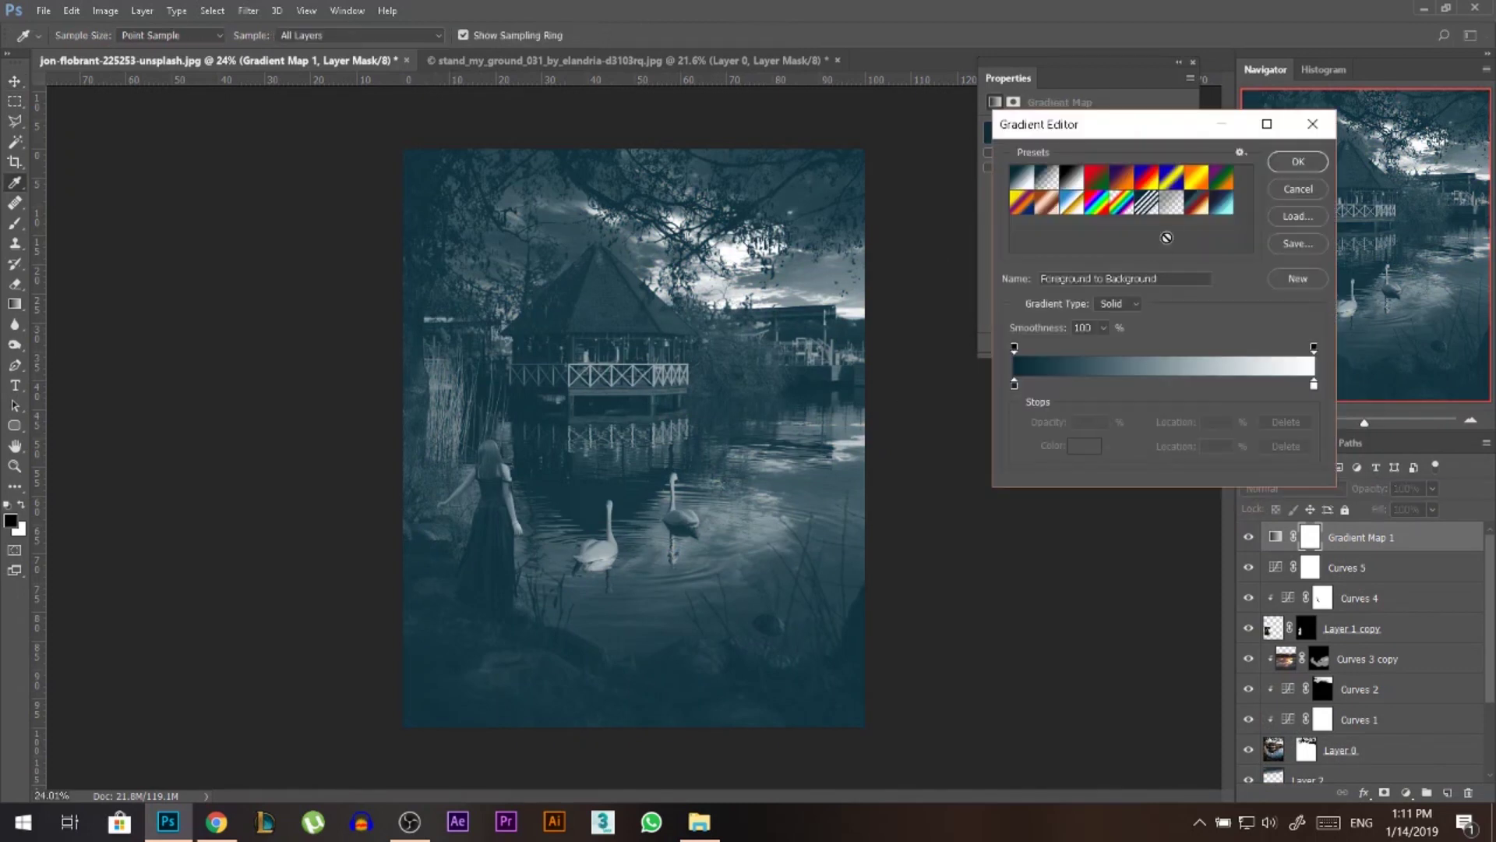
left_click(1194, 206)
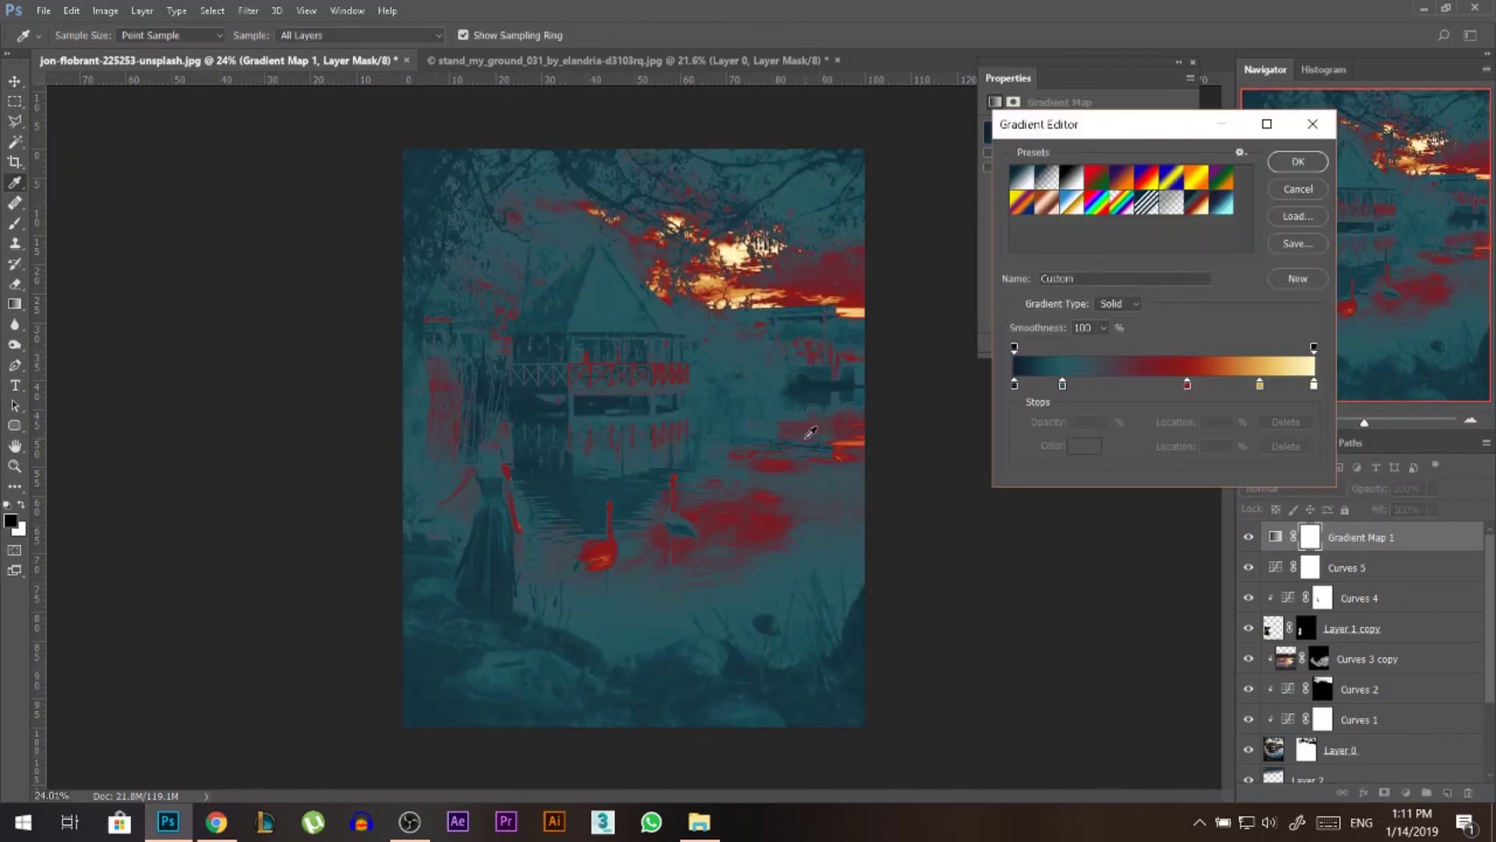
- Shift the teal stop toward the red, place the red stop at 54% and recolour it to a more muted dark red
left_click(1015, 383)
left_click_drag(1063, 384, 1083, 384)
left_click(1187, 384)
left_click_drag(1187, 387, 1177, 388)
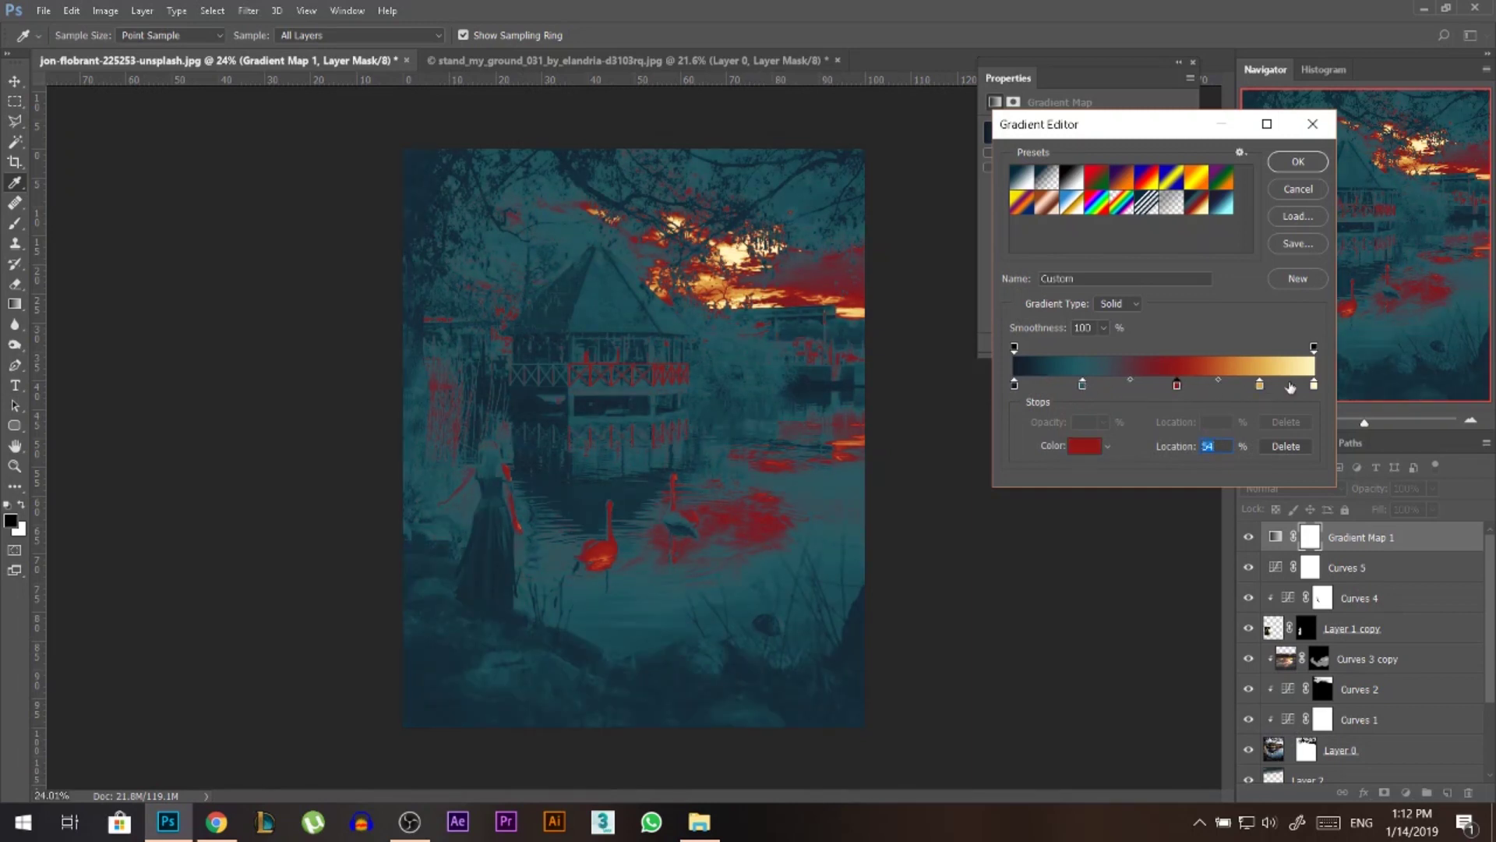
double_click(1176, 385)
mouse_move(932, 240)
left_mouse_down()
mouse_move(878, 213)
mouse_move(892, 205)
left_mouse_up()
left_click(1113, 95)
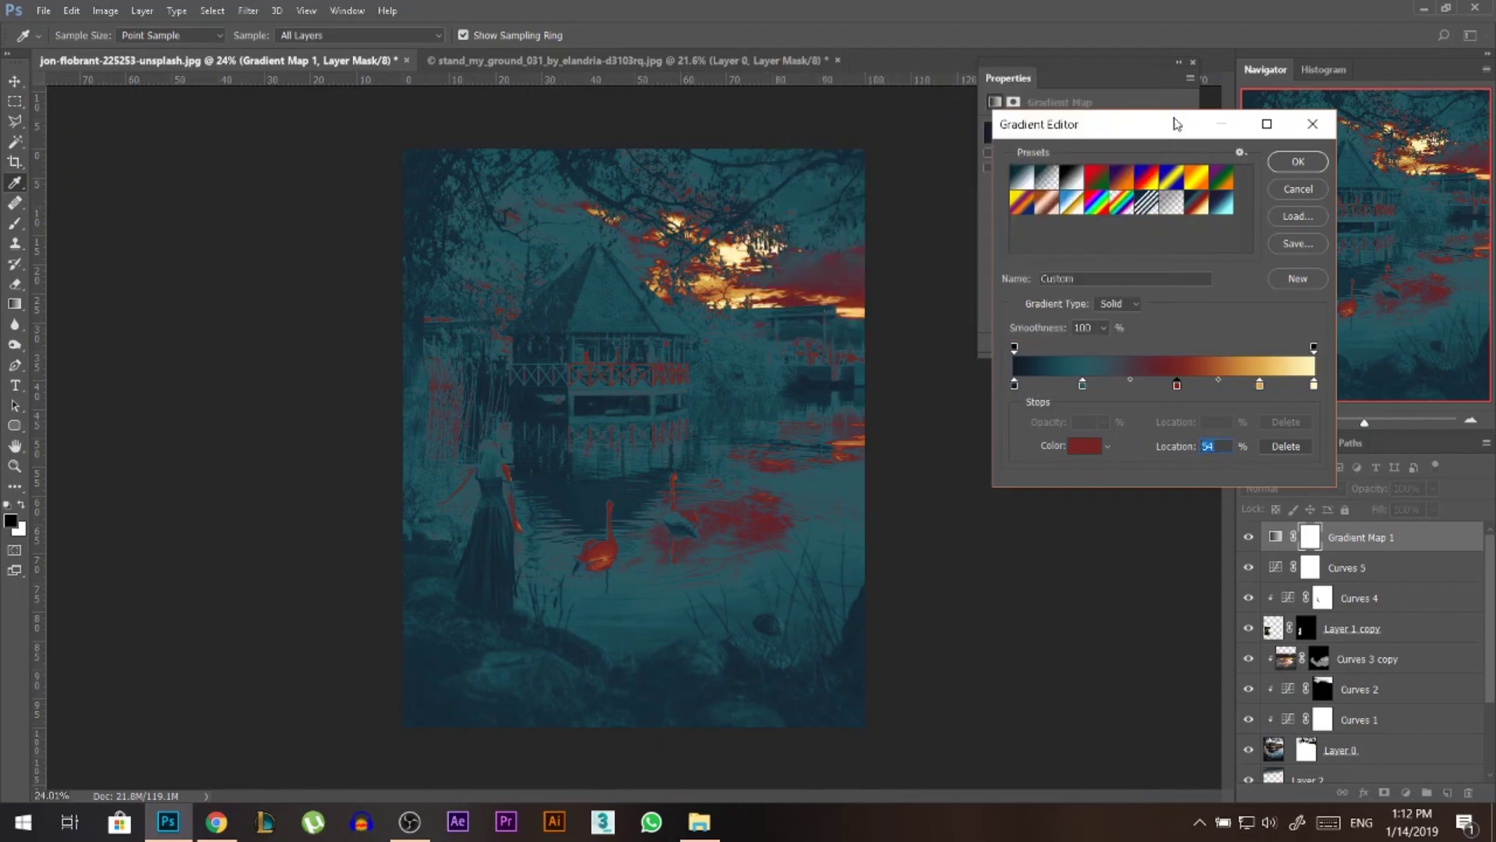
left_click(1299, 162)
- Blend the gradient map in Soft Light at 30% opacity, comparing the image with and without it
left_click_drag(1379, 488, 1338, 494)
left_click(1325, 488)
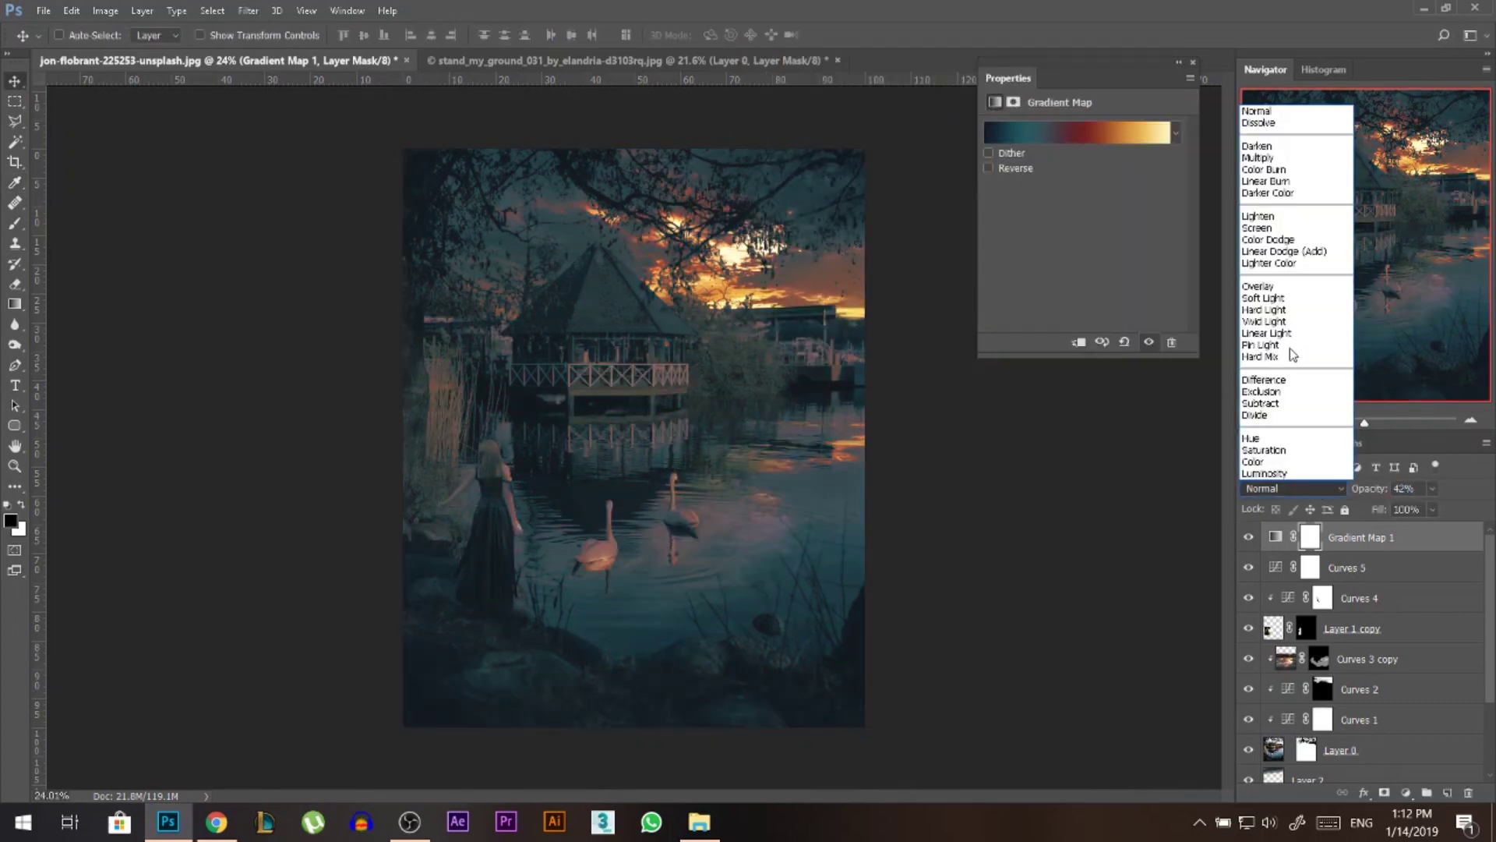
left_click(1262, 297)
left_click(1250, 537)
left_click(1250, 538)
left_click(1250, 537)
left_click(1250, 537)
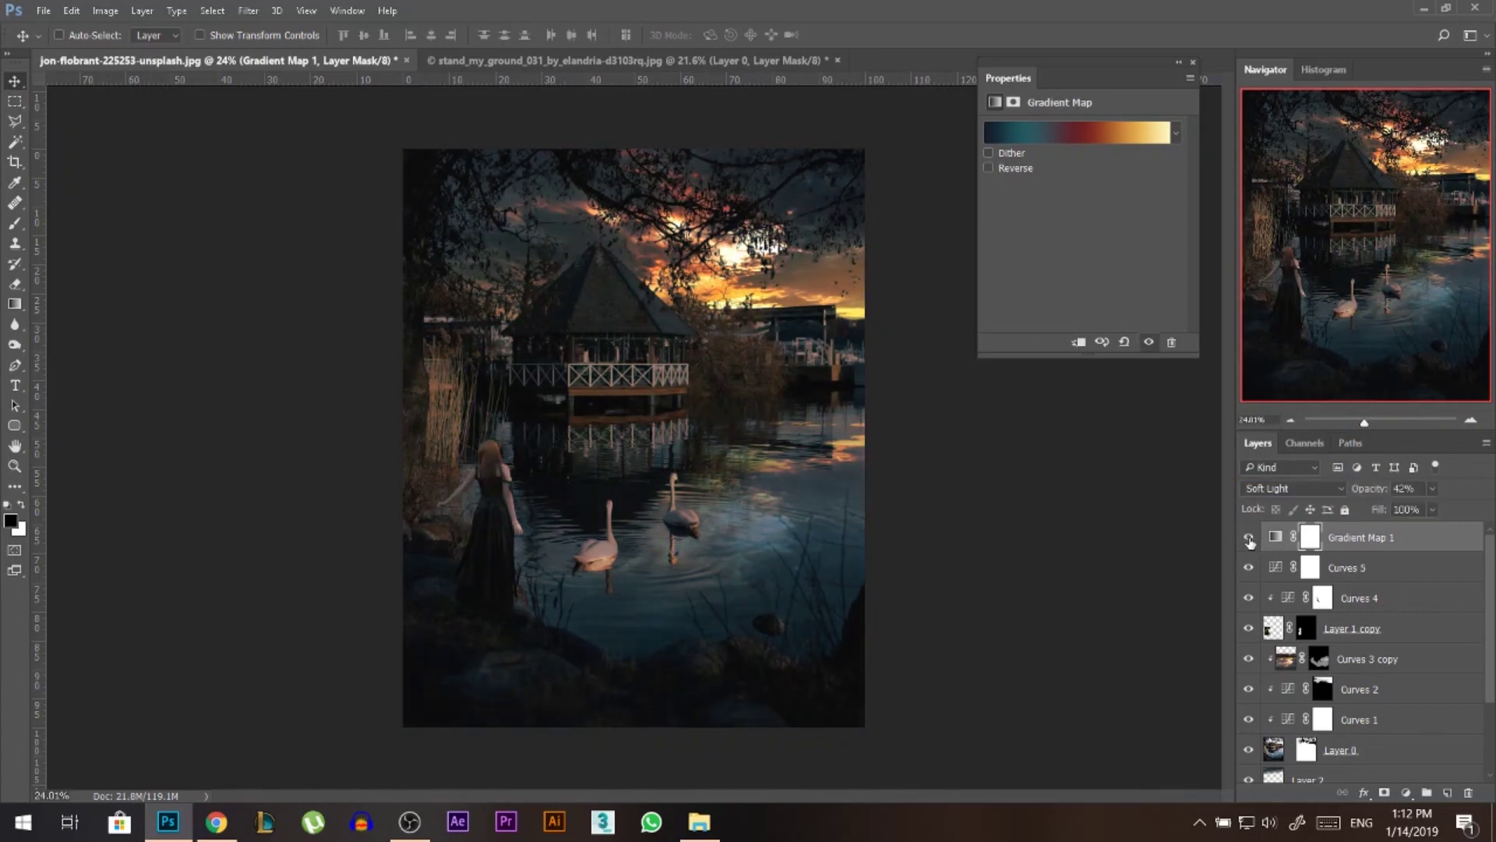
left_click_drag(1380, 491, 1379, 490)
left_click(1193, 62)
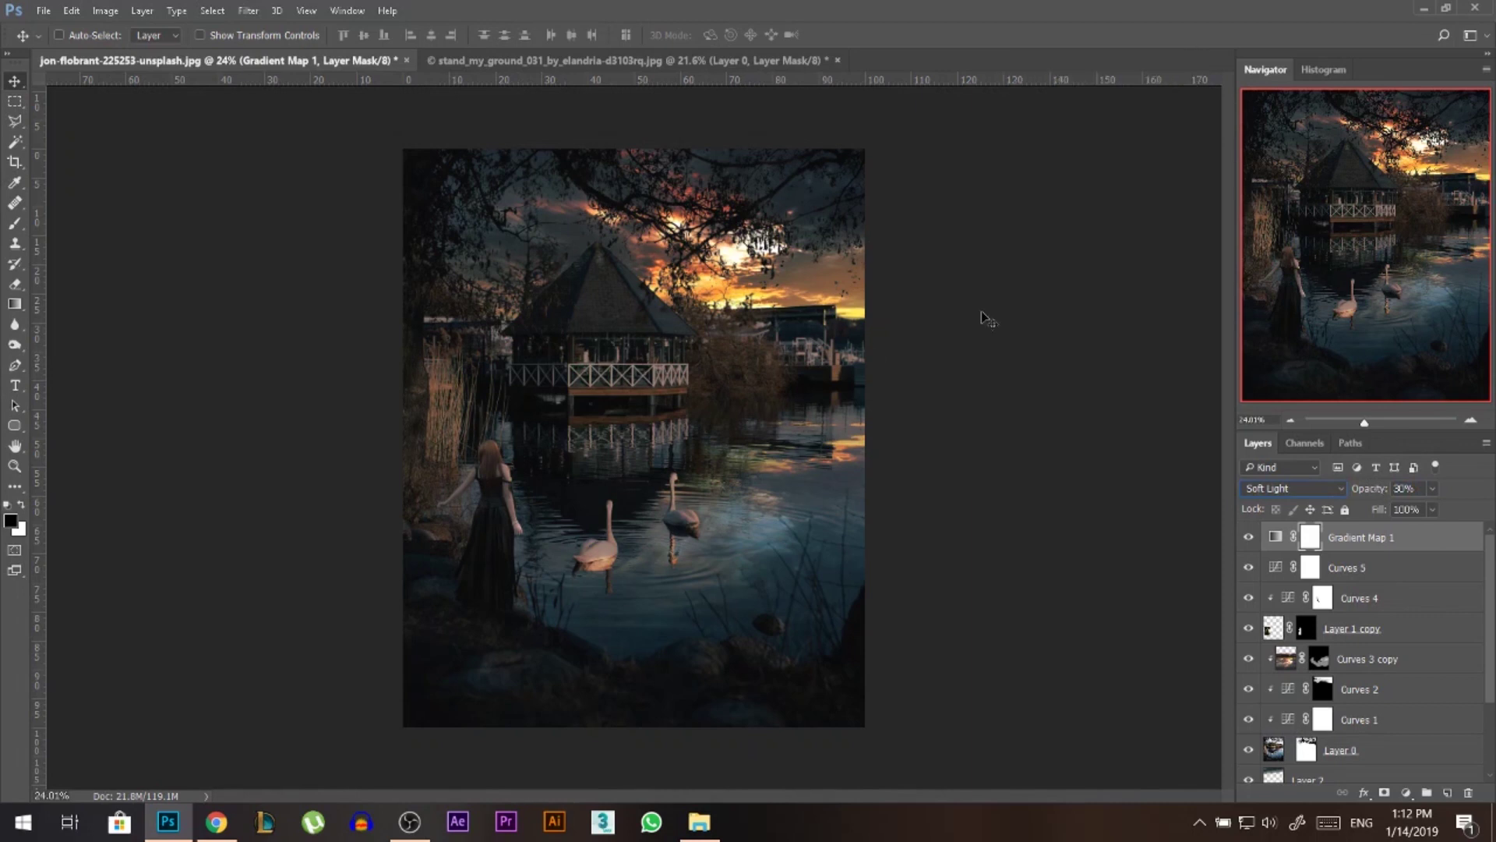
- Add another Curves adjustment on top and boost the Red channel by moving its white point inward
left_click(1405, 793)
left_click(1325, 526)
left_click(1091, 148)
left_click(1057, 178)
left_click_drag(1170, 169, 1151, 164)
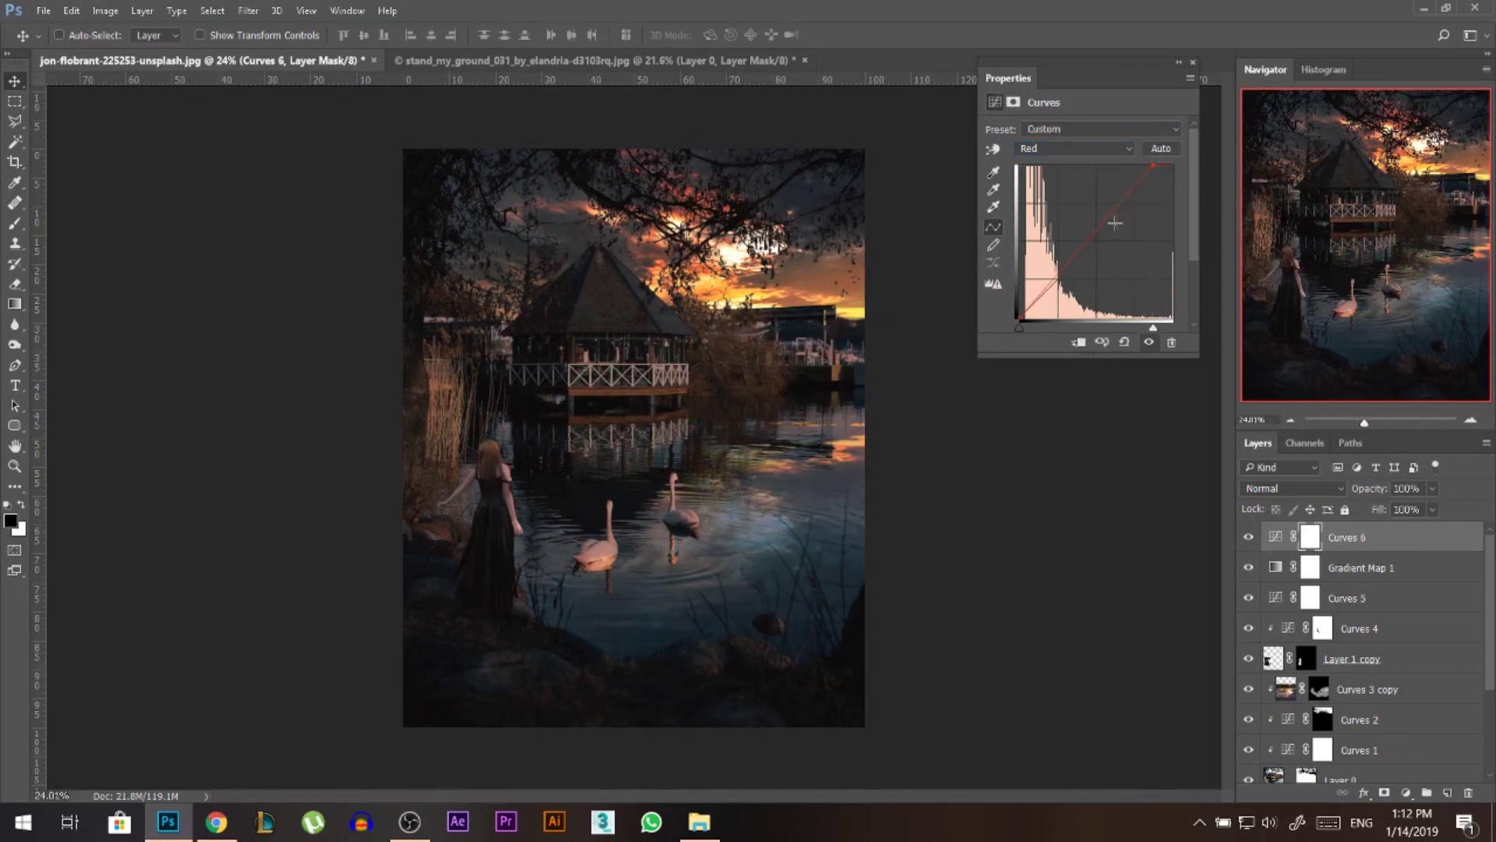
- Lower the white point output slightly in the Blue and Green channels of the same Curves adjustment to warm the highlights
left_click(1083, 148)
left_click(1123, 190)
left_click_drag(1173, 165, 1179, 174)
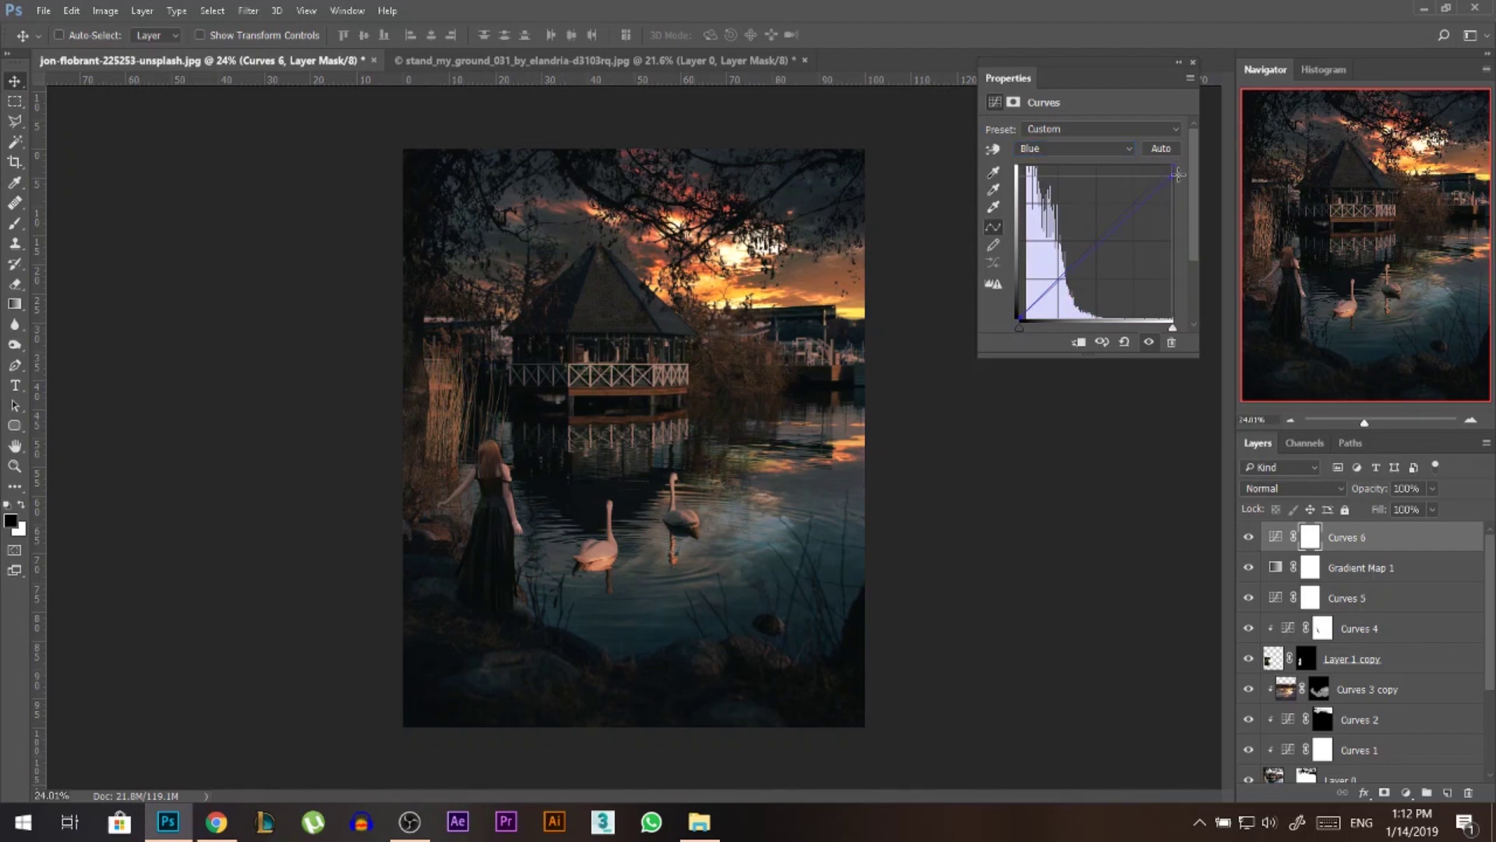
left_click(1076, 148)
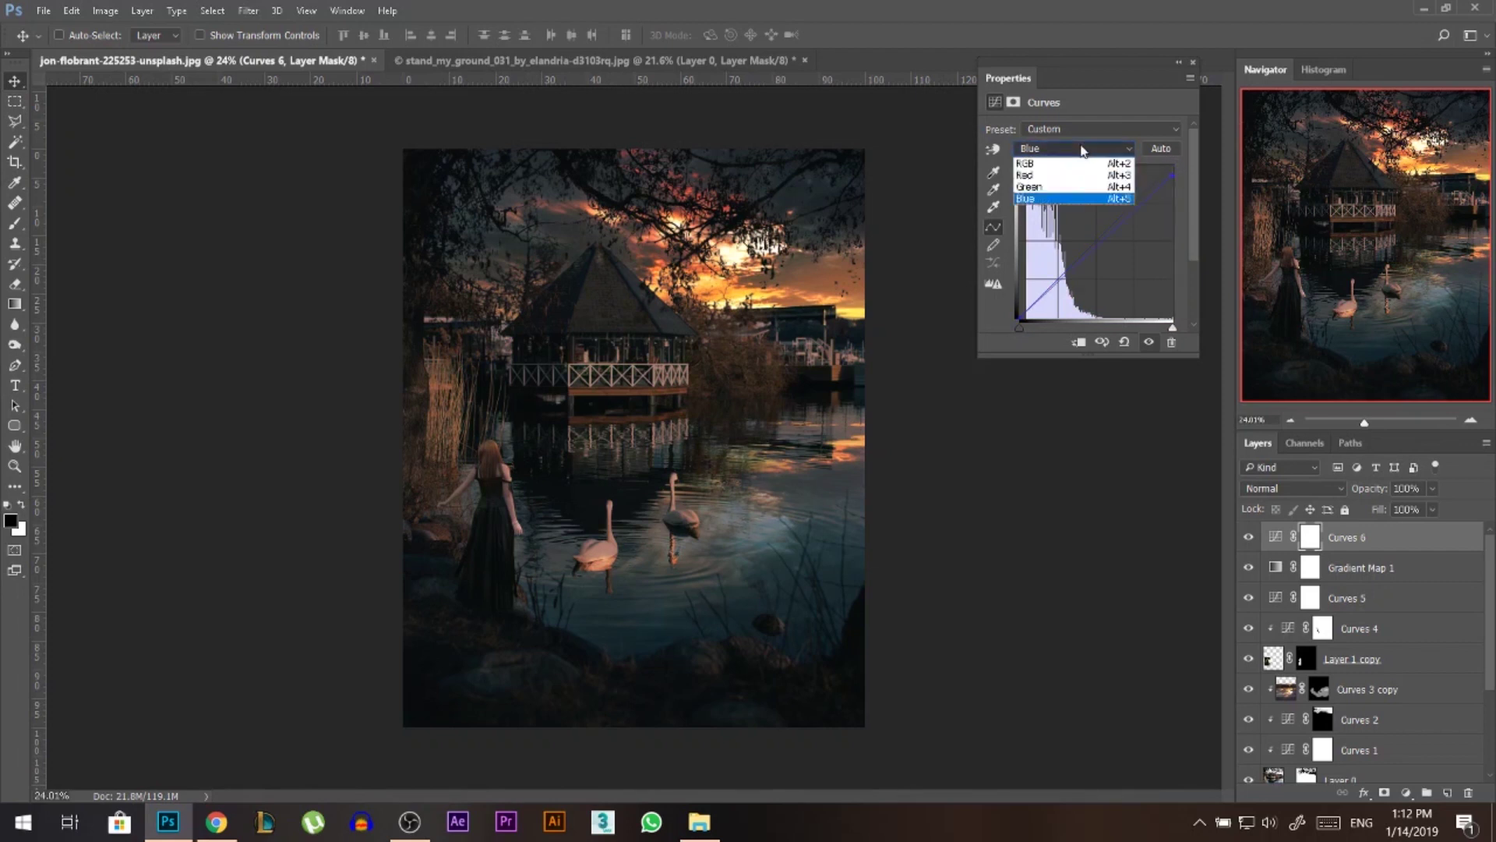
left_click(1072, 178)
left_click_drag(1172, 166, 1178, 173)
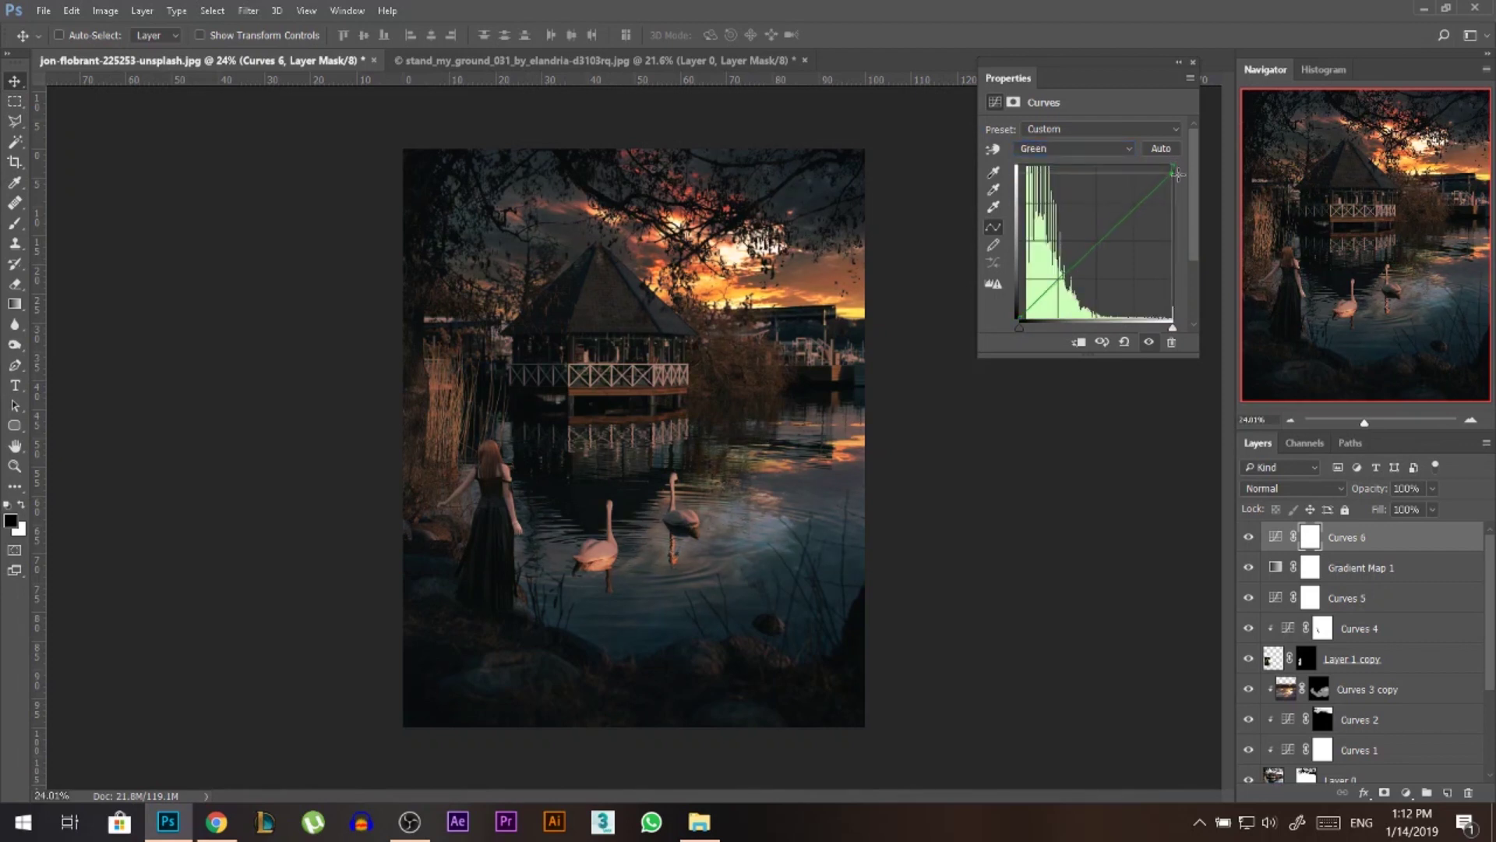
left_click(1194, 62)
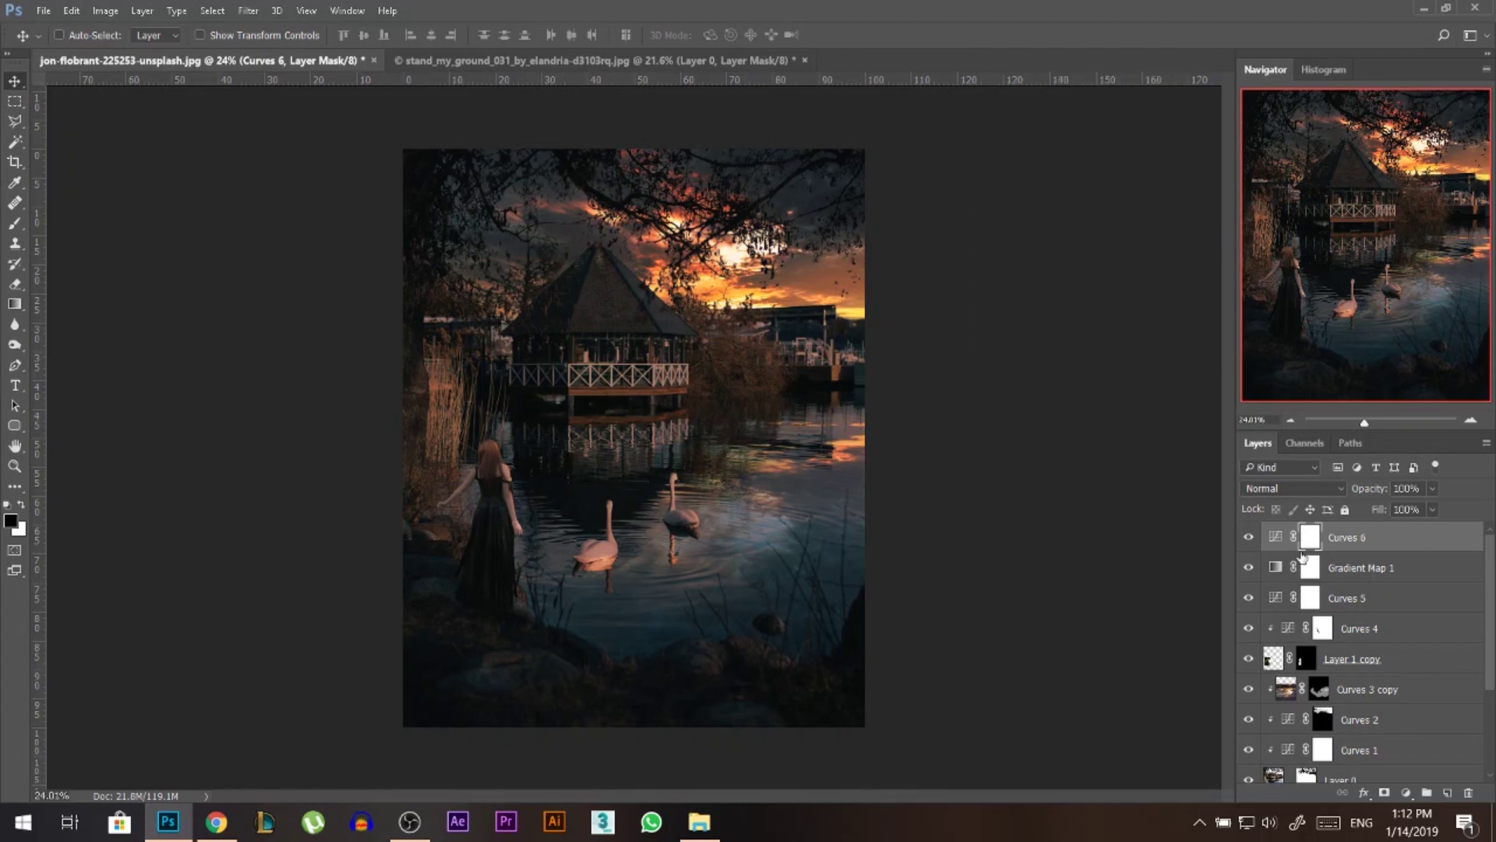
- Compare the image with and without the warming Curves layer and set its opacity to 80%
left_click(1249, 538)
left_click(1249, 538)
left_click(1250, 538)
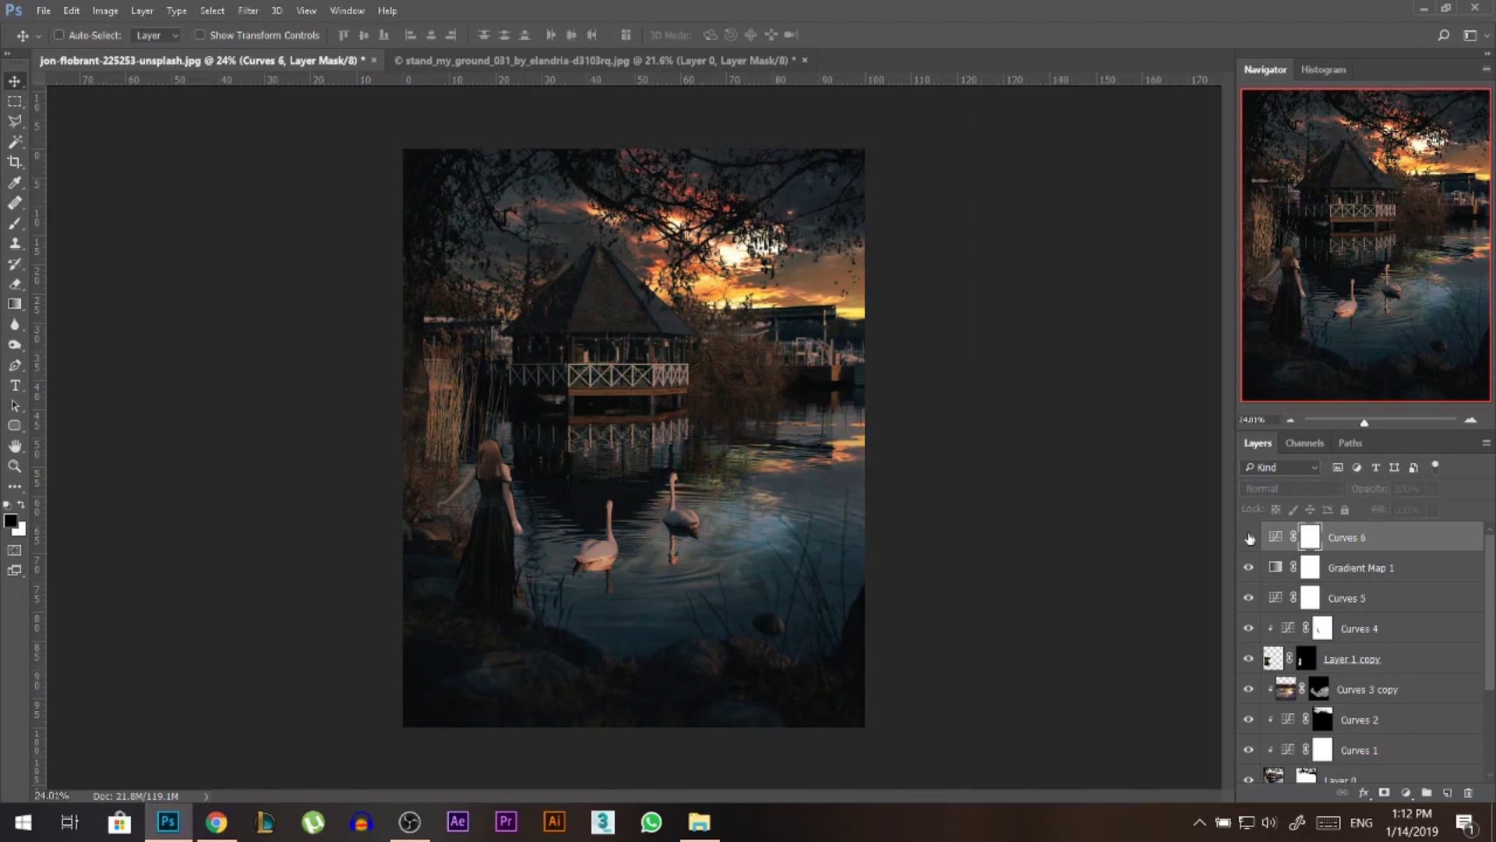
left_click(1249, 538)
left_click_drag(1376, 489, 1360, 489)
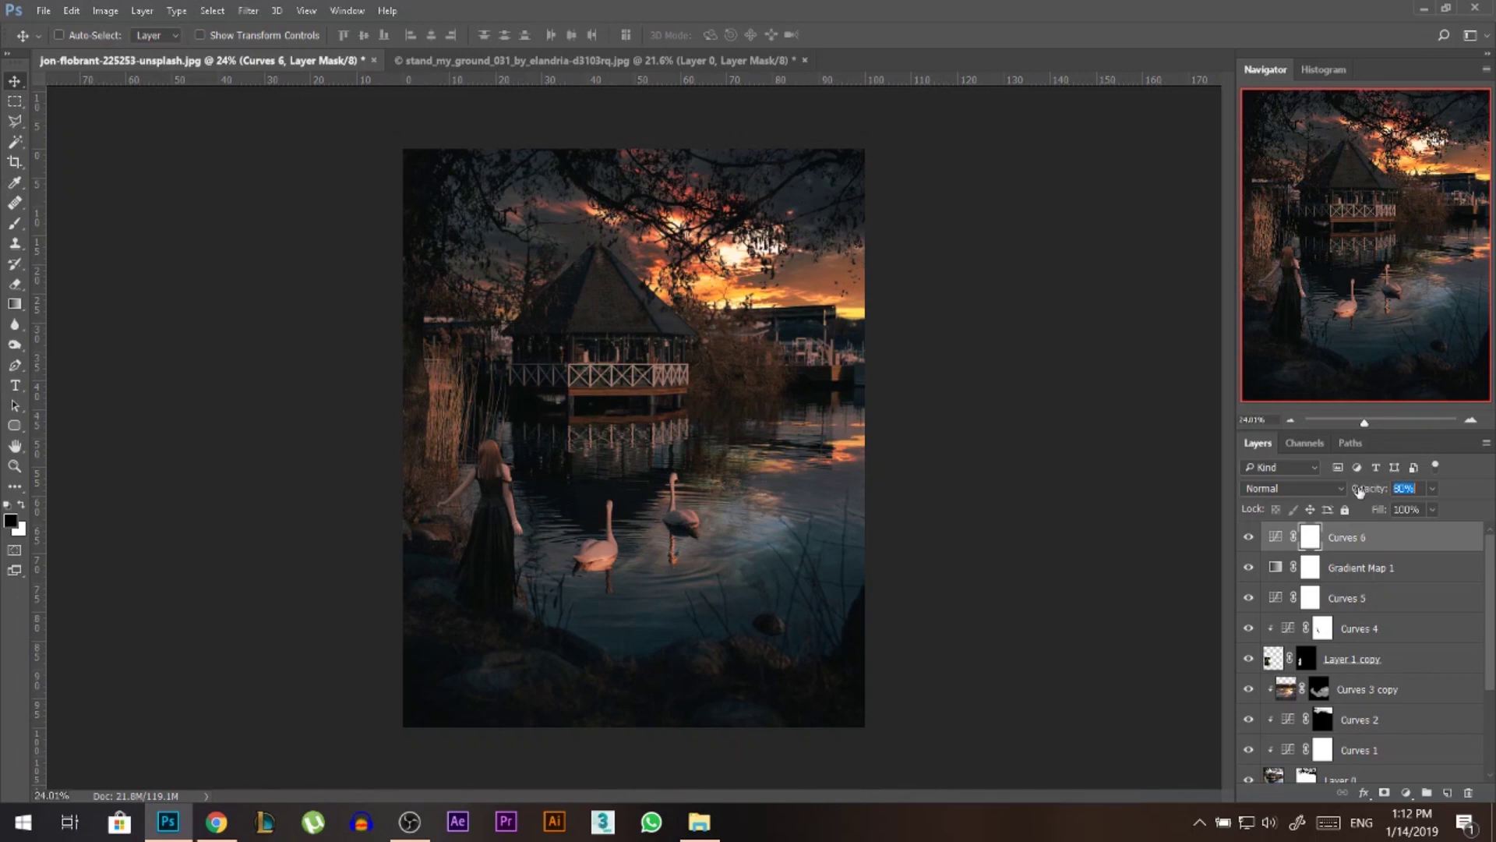
- Add another Curves adjustment on top, lifting the black point slightly, moving the white point inward and brightening the RGB midtones
scroll(733, 408, "up", 2)
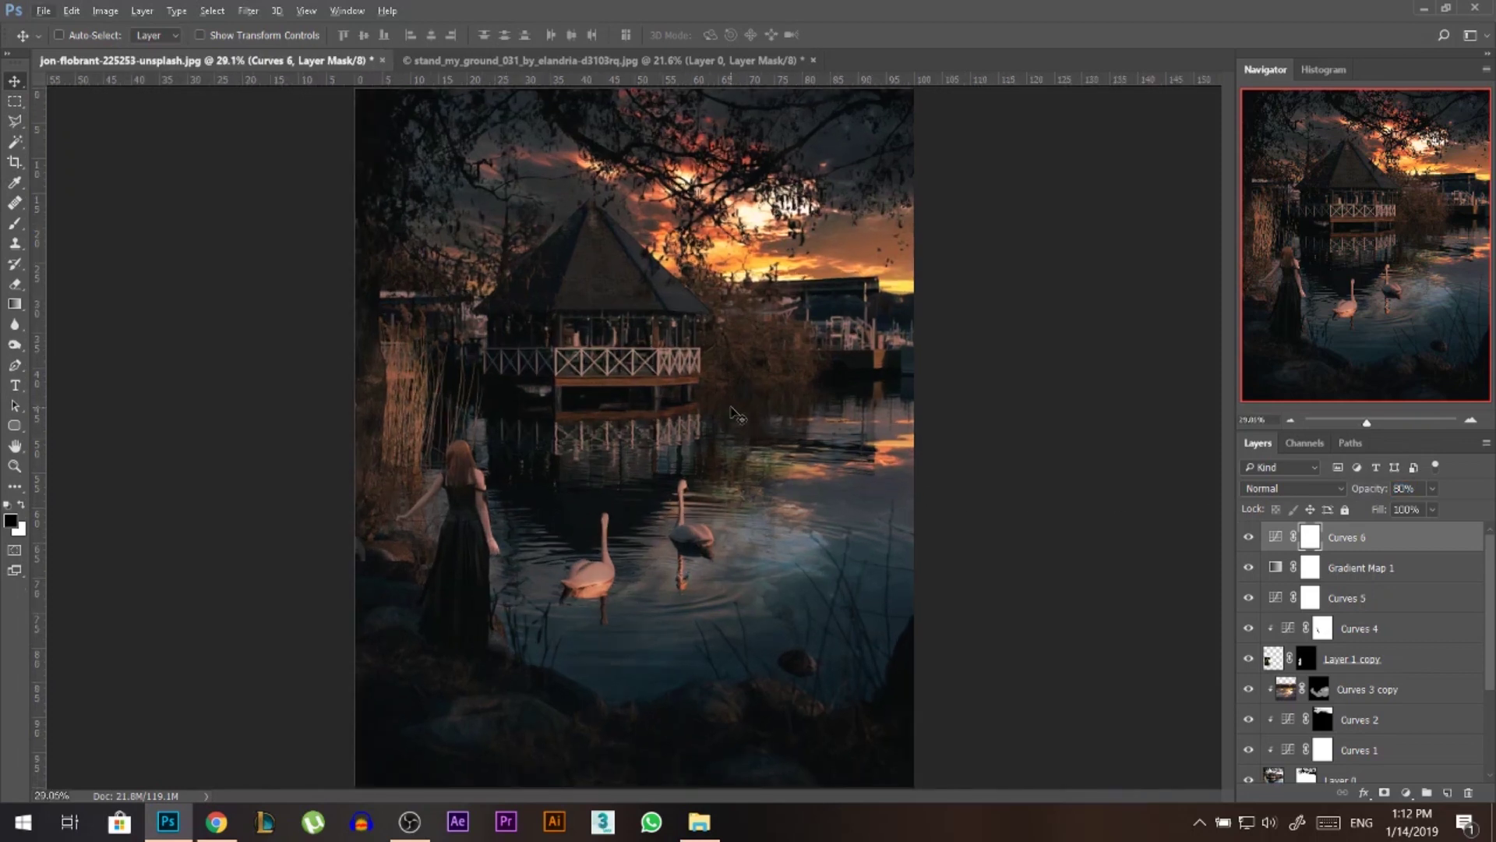
key("ctrl+minus")
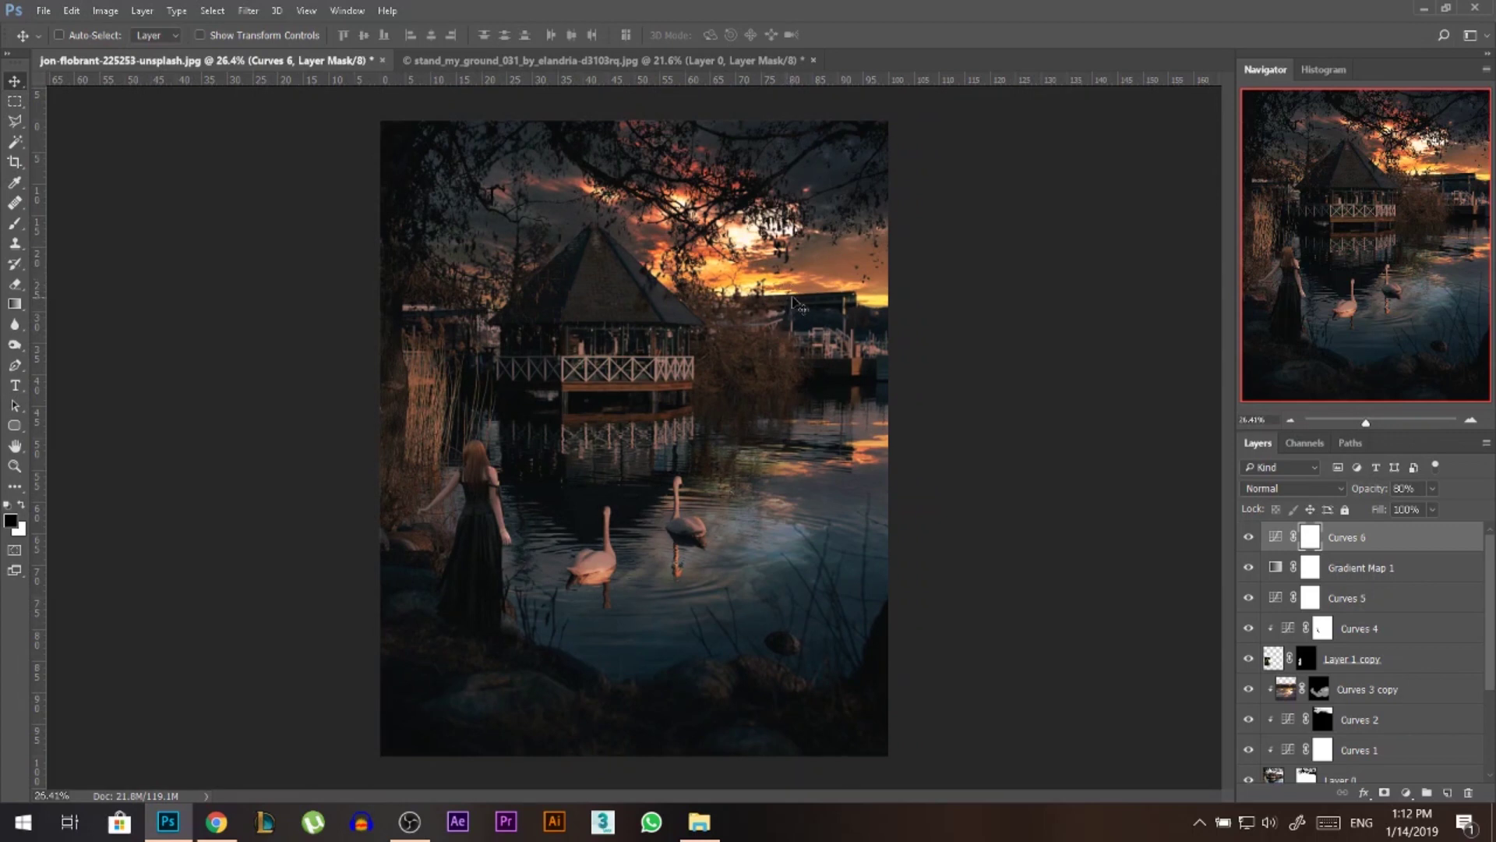
left_click(1406, 793)
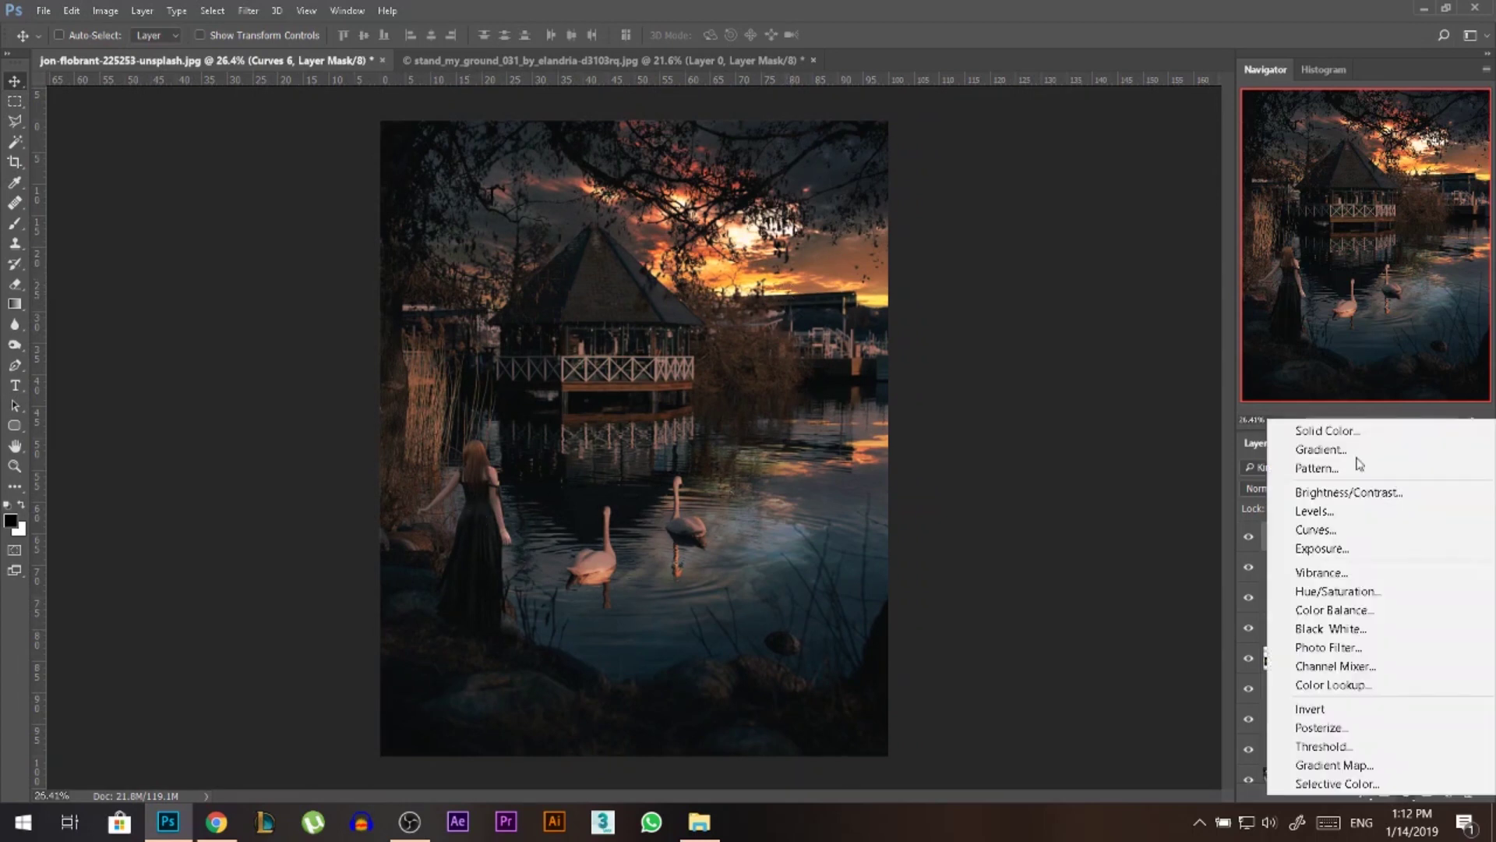
left_click(1315, 530)
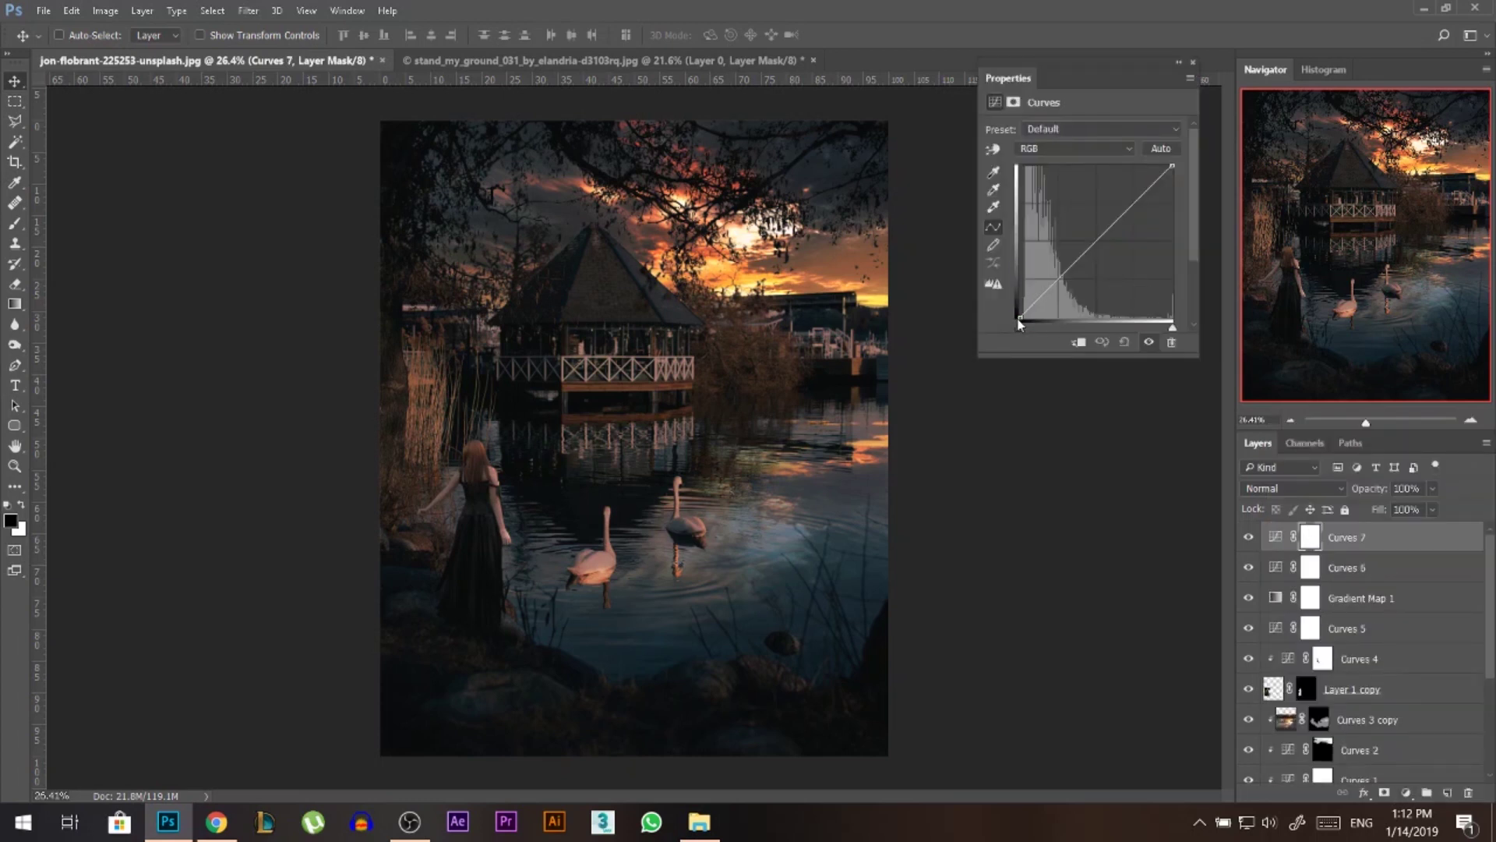
left_click_drag(1019, 318, 1020, 313)
left_click_drag(1175, 166, 1159, 170)
left_click_drag(1087, 227, 1084, 232)
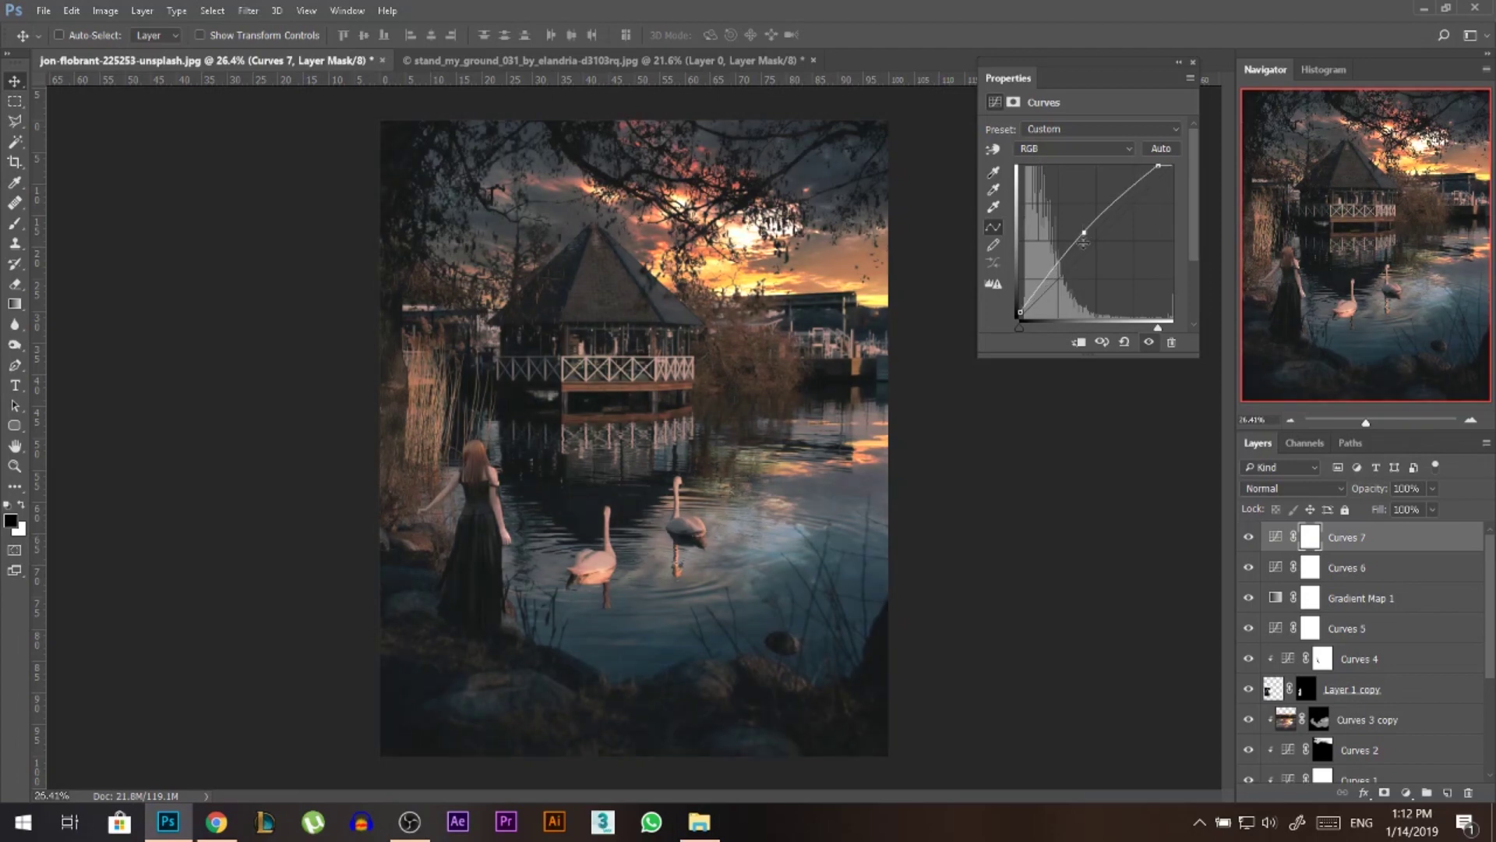
- Raise the midtones of the Red channel and lower those of the Blue channel in the new Curves adjustment
left_click(1074, 148)
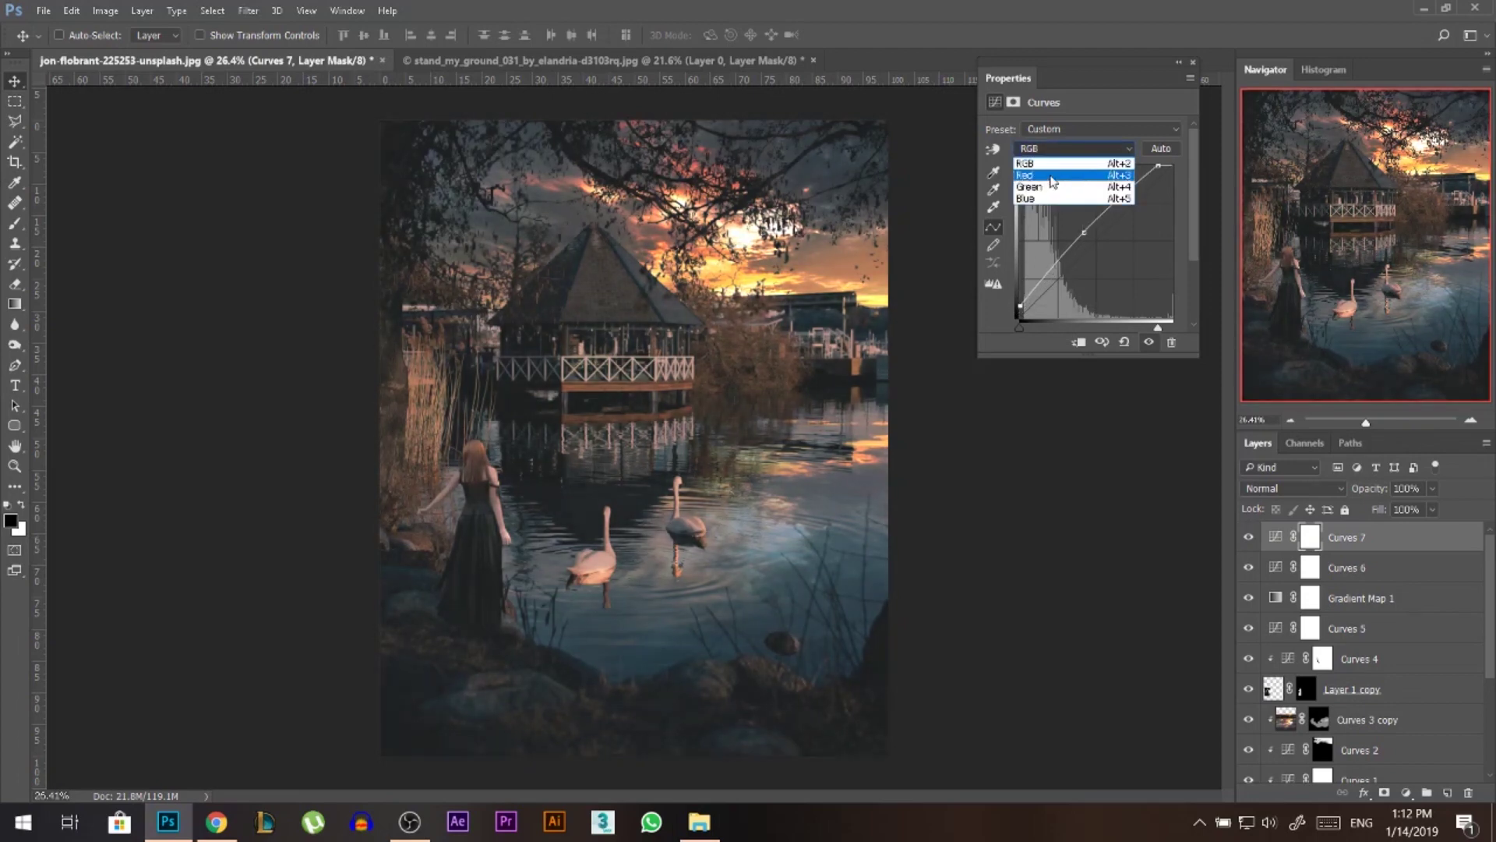
left_click(1076, 163)
left_click_drag(1091, 251, 1093, 236)
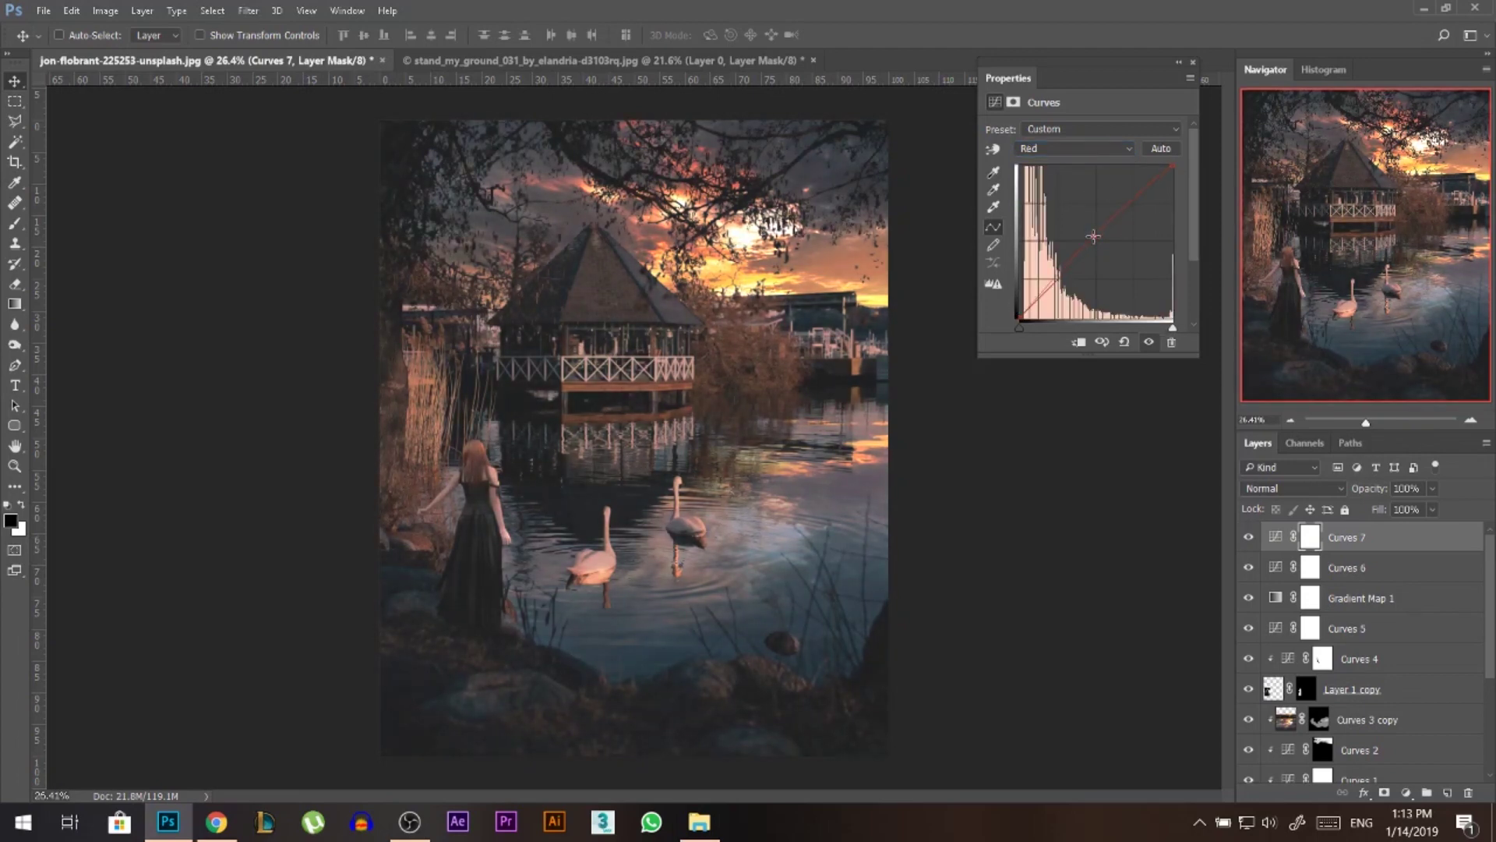
left_click(1068, 147)
left_click(1069, 202)
left_click_drag(1100, 233, 1101, 244)
left_click(1197, 64)
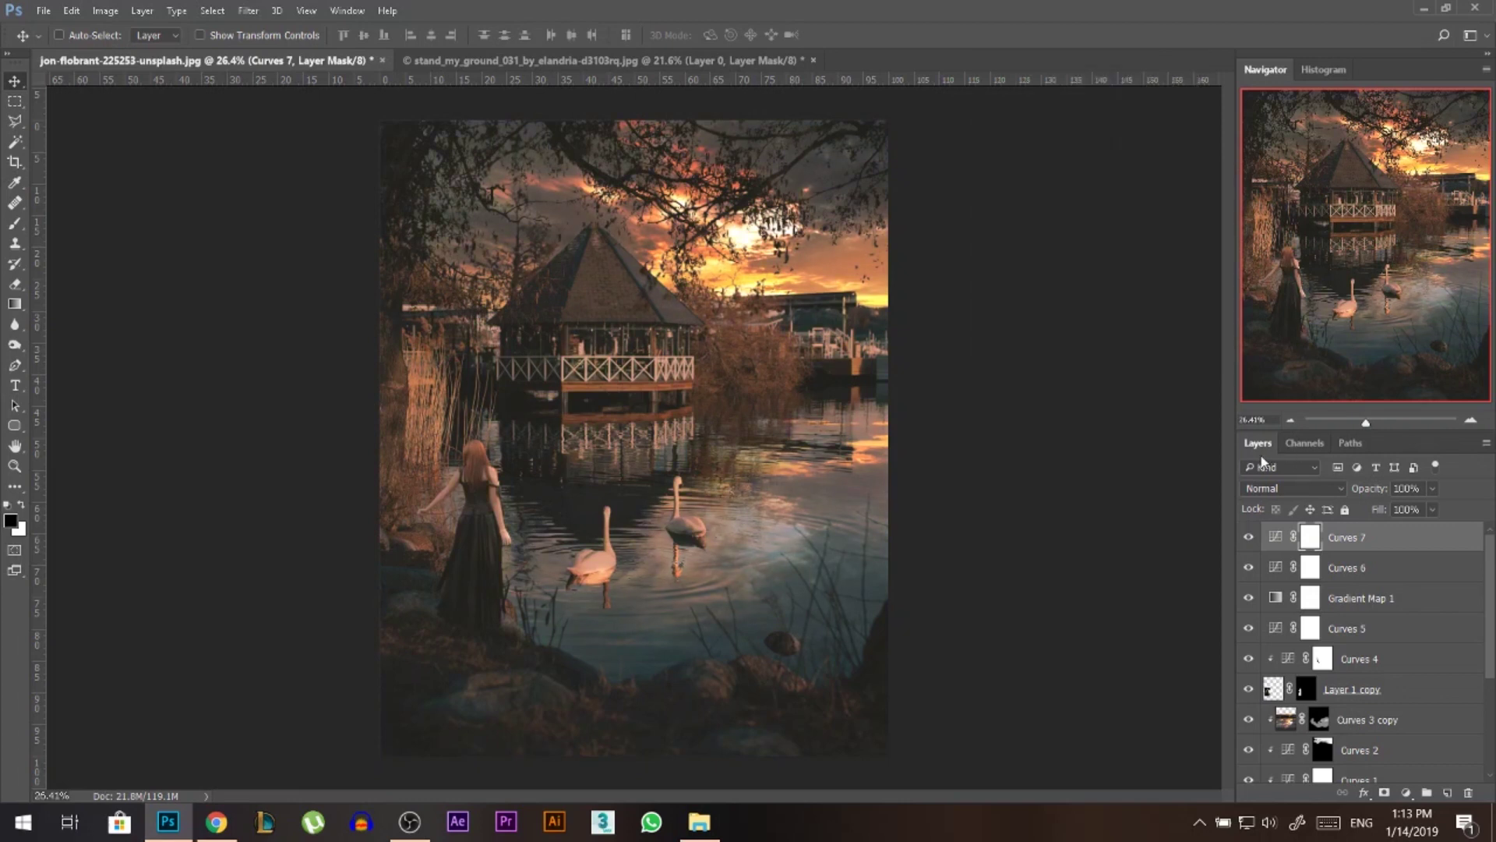
- Invert the new Curves layer's mask to black and paint white at 79% opacity over the horizon below the sunset
key("ctrl+i")
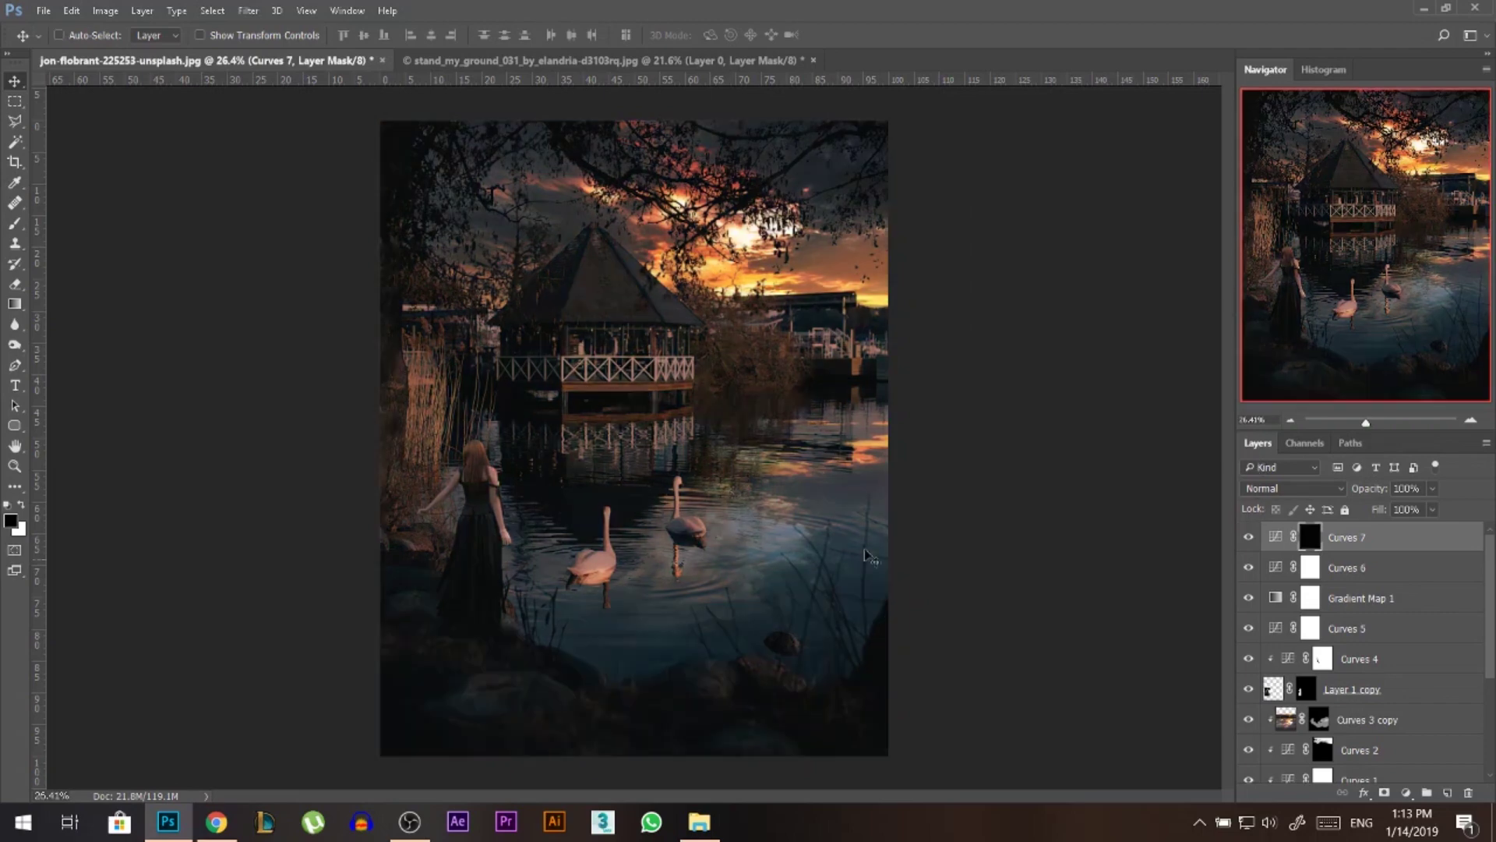
left_click(15, 223)
key("x")
left_click_drag(824, 287, 522, 597)
key("ctrl+z")
left_click_drag(789, 327, 723, 336)
mouse_move(845, 298)
left_mouse_down()
mouse_move(687, 288)
mouse_move(777, 311)
mouse_move(686, 282)
mouse_move(855, 290)
left_mouse_up()
key("ctrl+z")
mouse_move(646, 256)
left_mouse_down()
mouse_move(740, 300)
mouse_move(952, 282)
left_mouse_up()
left_click_drag(784, 288, 836, 288)
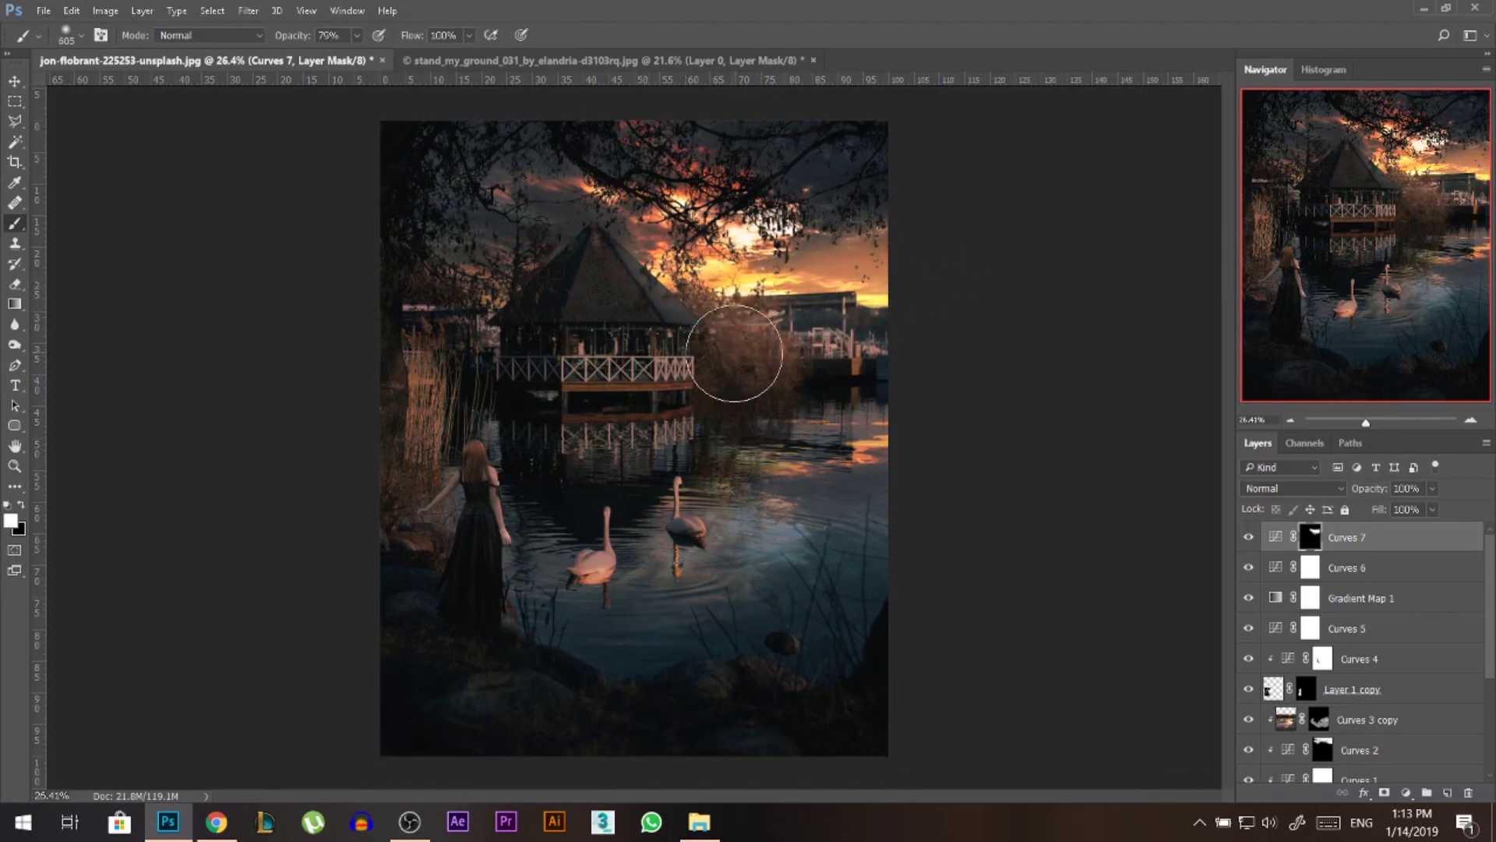
- Paint the mask with a larger white brush at 26% opacity from the bushes toward the woman and over the water, comparing before and after
left_click_drag(742, 343, 344, 592)
key("ctrl+z")
key("2")
key("6")
right_click(704, 395, "alt")
left_click_drag(704, 395, 515, 602)
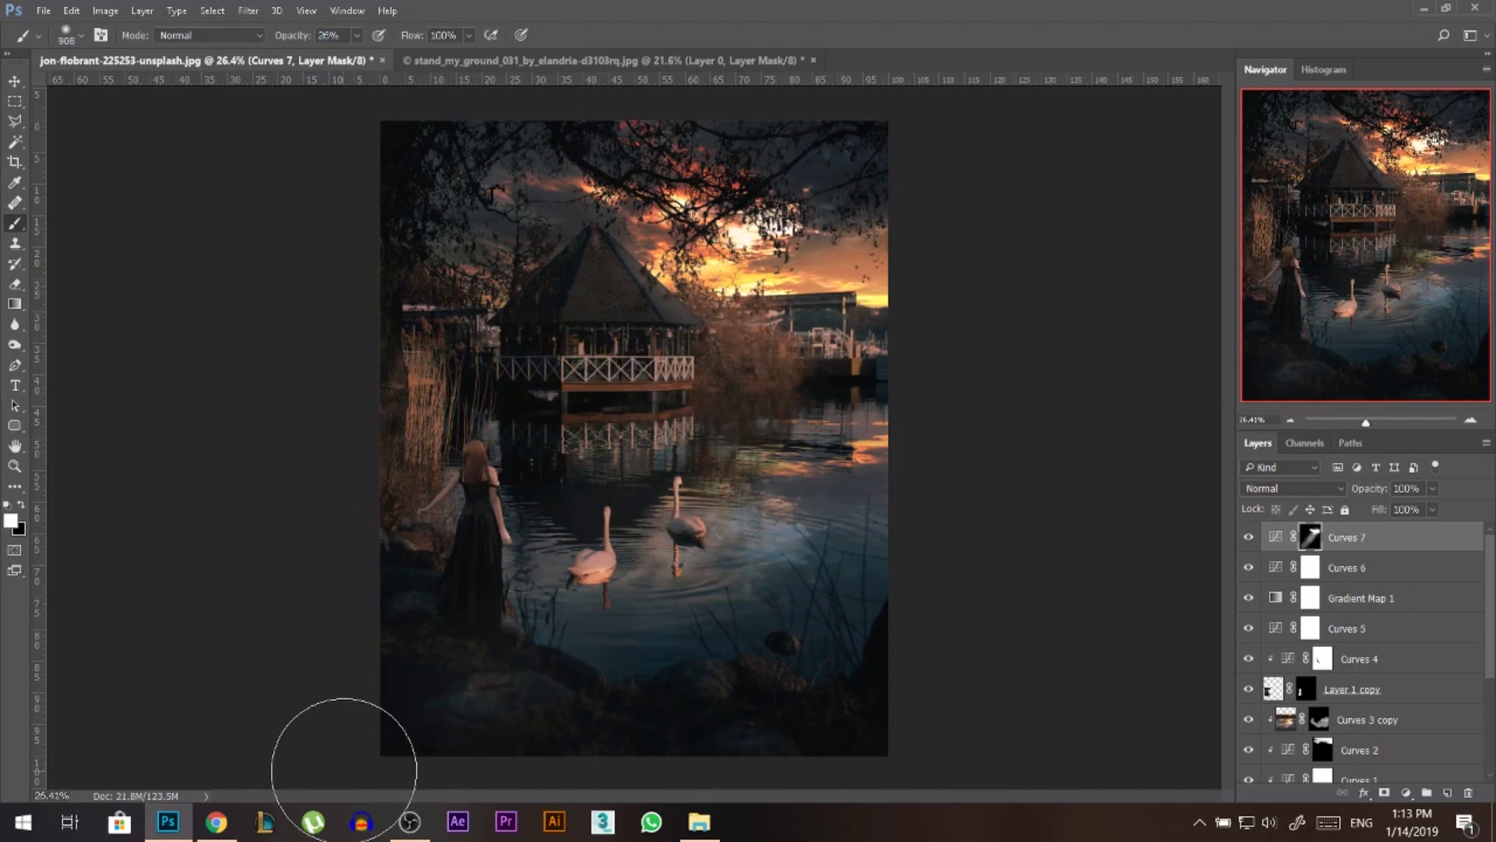
mouse_move(769, 351)
left_mouse_down()
mouse_move(754, 326)
mouse_move(574, 501)
mouse_move(869, 512)
left_mouse_up()
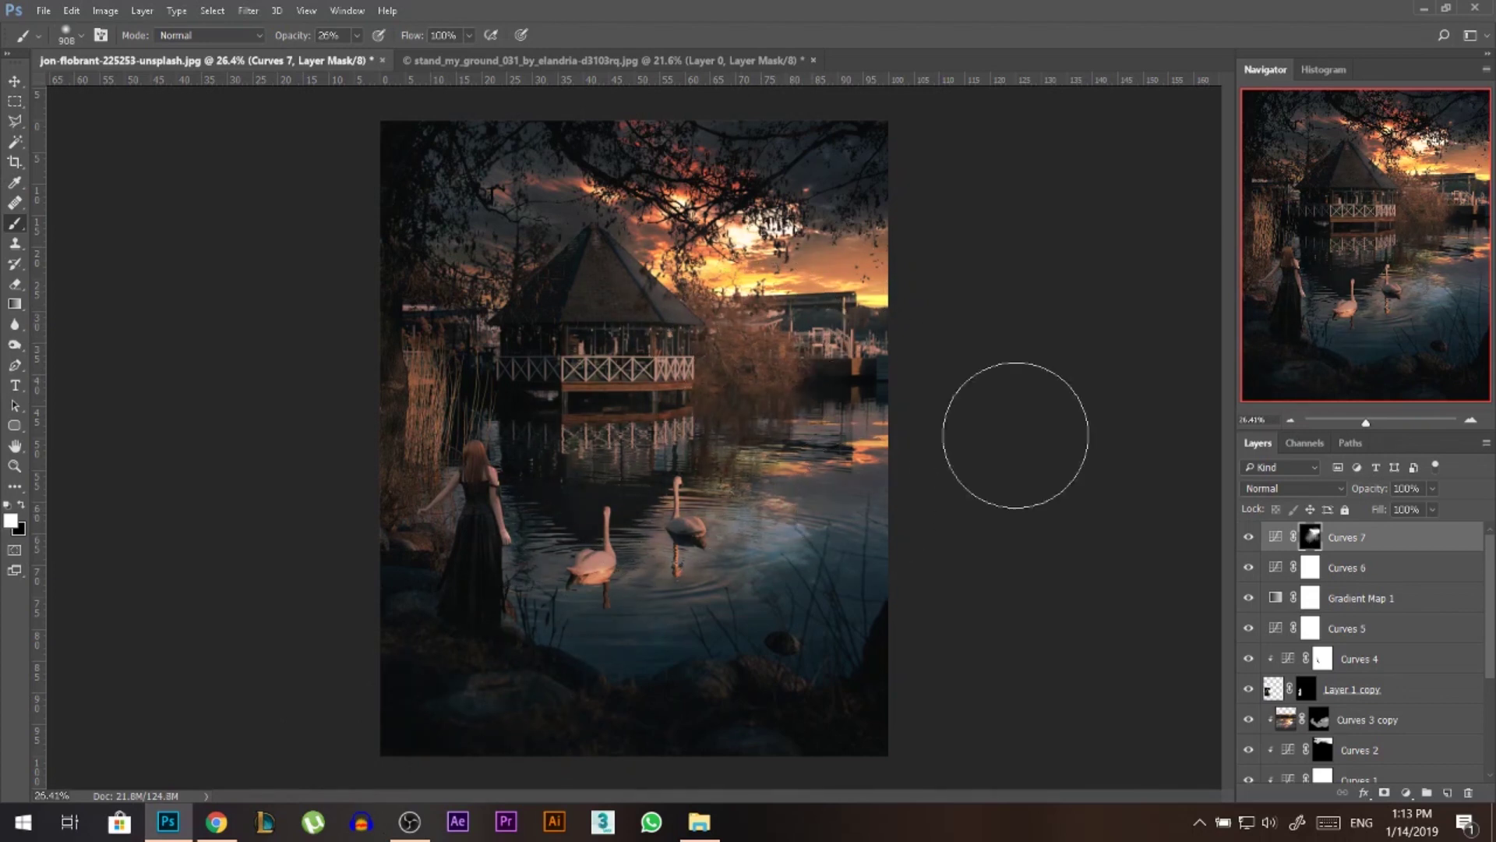
left_click(1248, 537)
left_click(1248, 537)
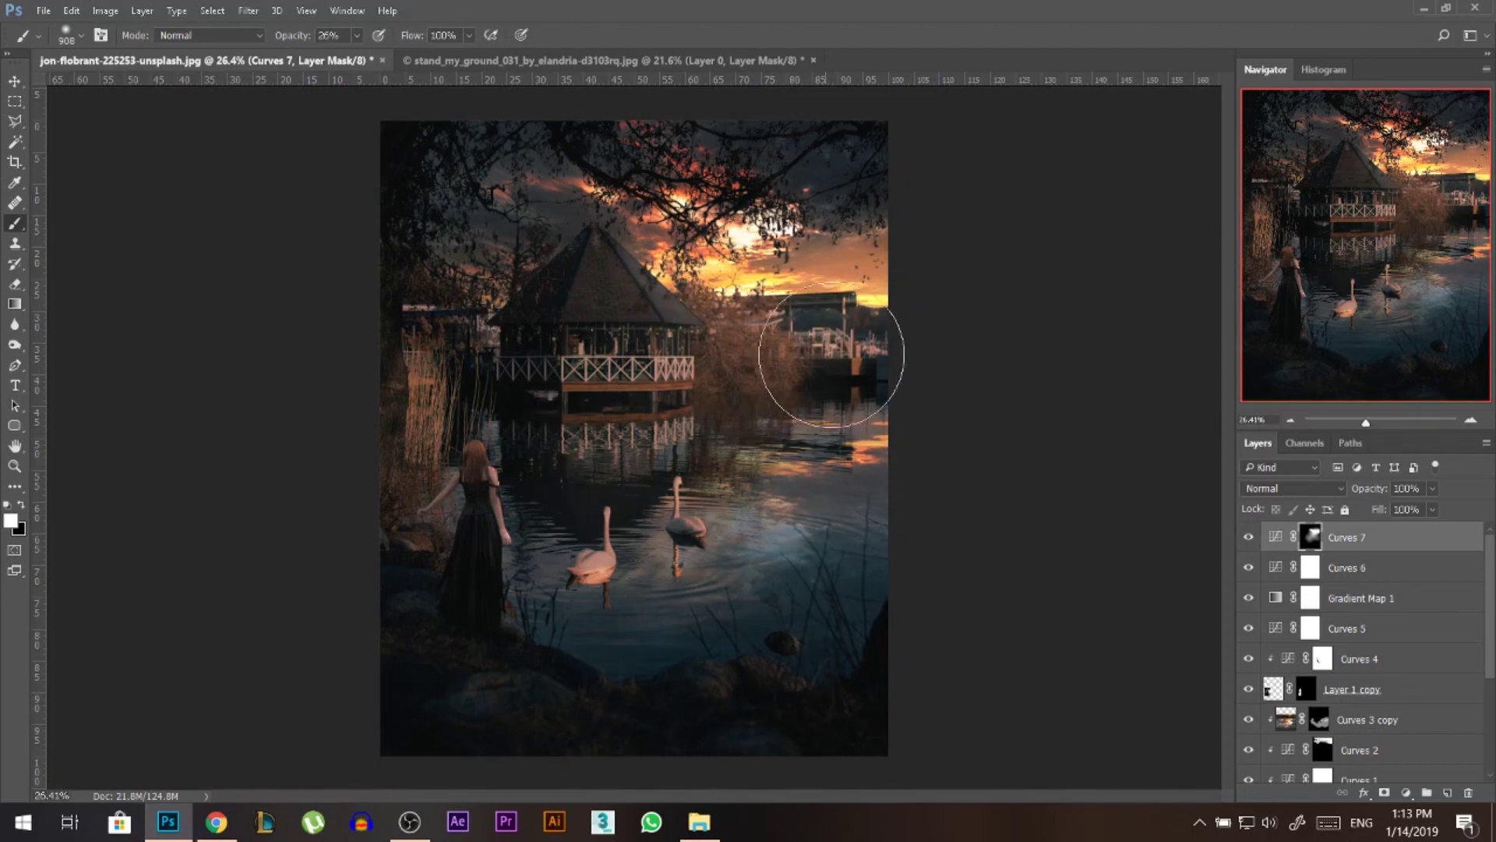
- Stamp all visible layers into a new merged layer at the top of the stack
left_click(14, 80)
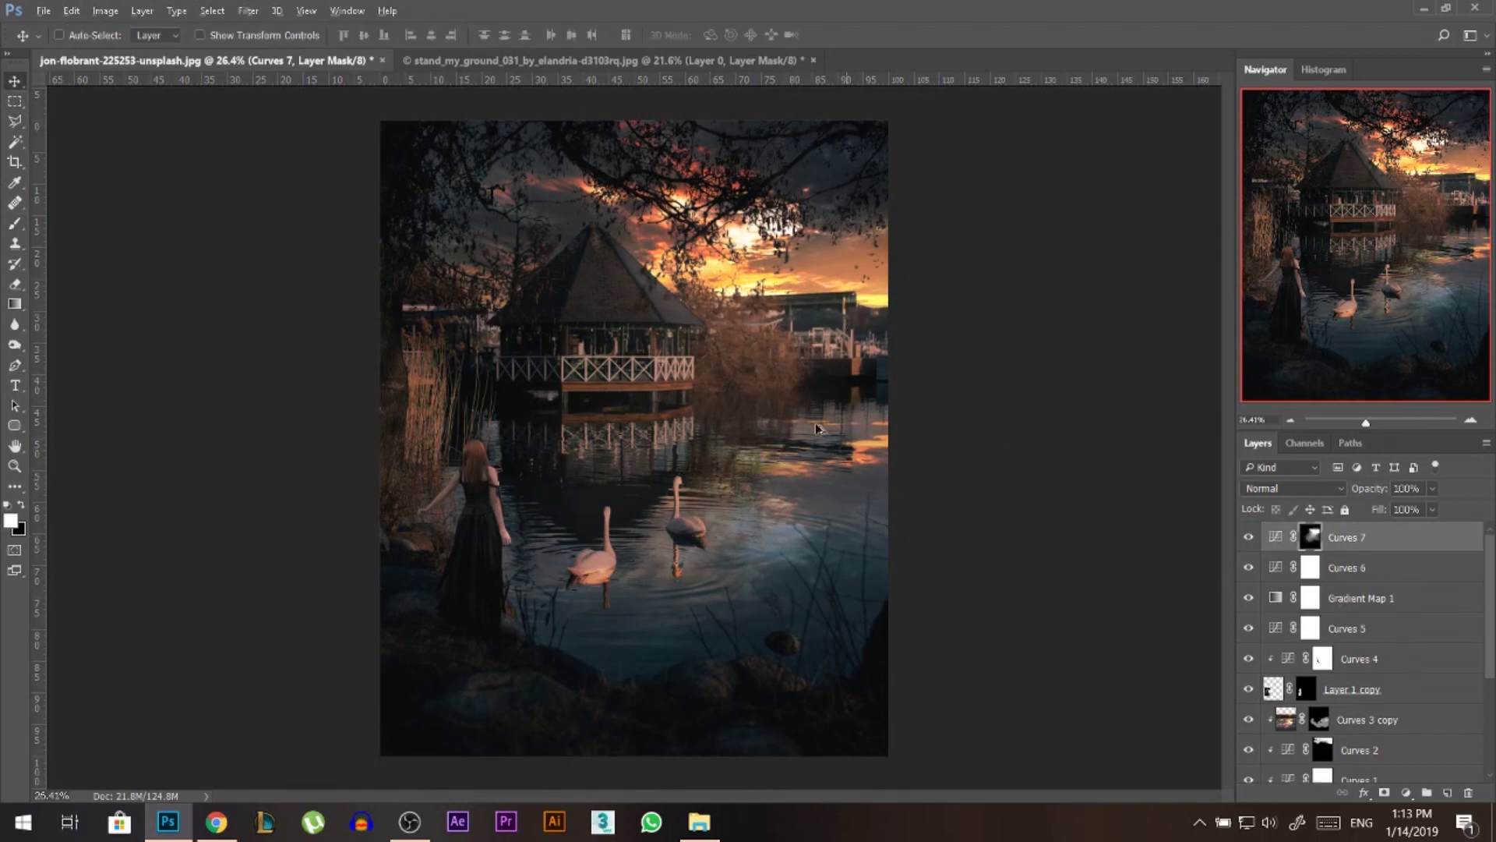
scroll(876, 428, "up", 1)
key("ctrl")
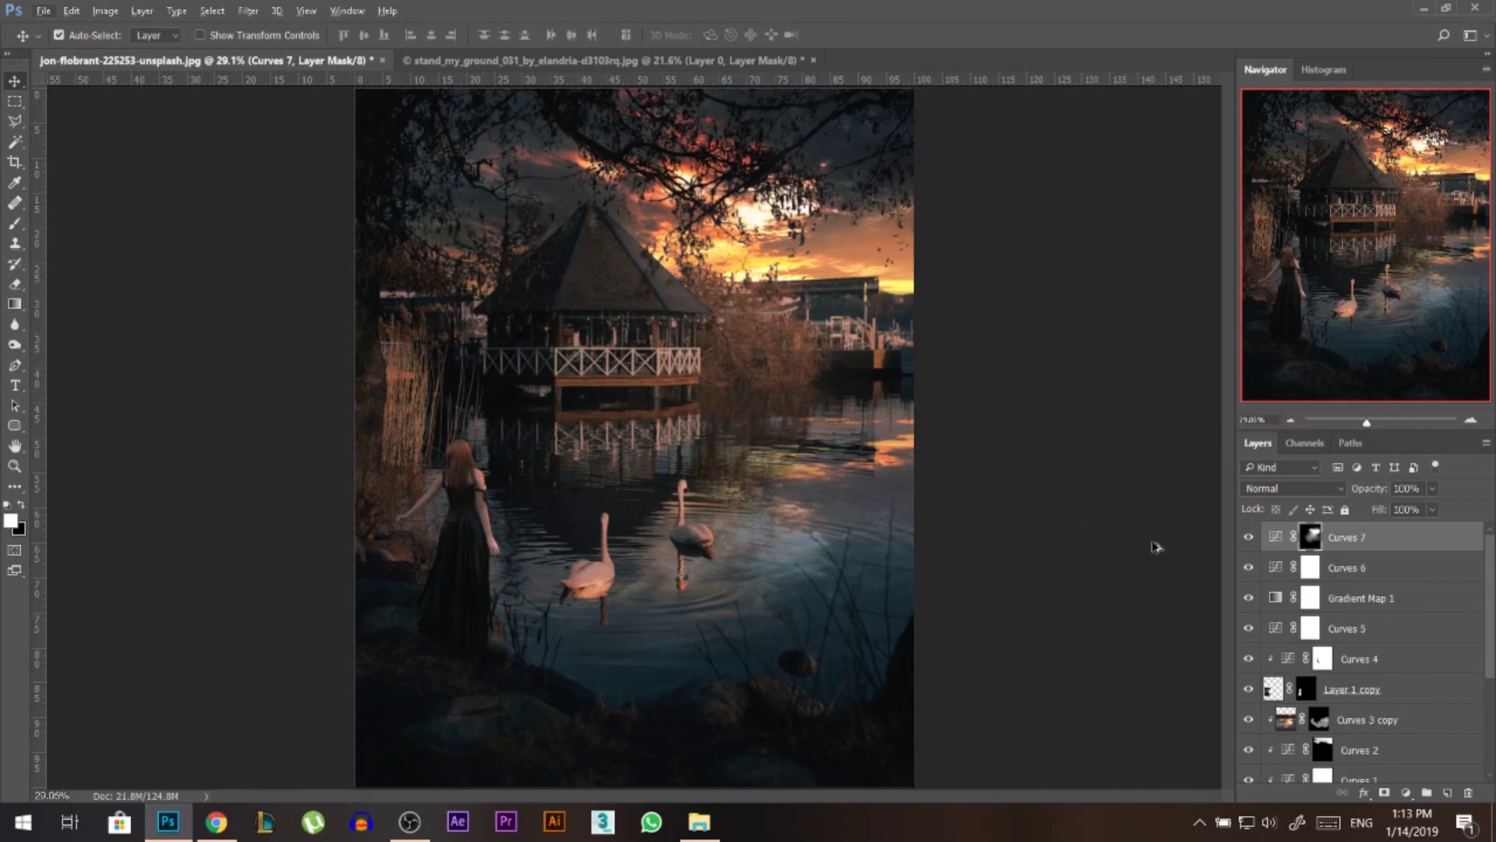
key("ctrl+shift+alt+e")
left_click_drag(687, 482, 719, 431)
key("ctrl+z")
scroll(702, 433, "down", 2)
- Open the merged layer in the Camera Raw Filter and place a wide radial filter over the sunset horizon, affecting the inside
left_click(249, 11)
left_click(309, 134)
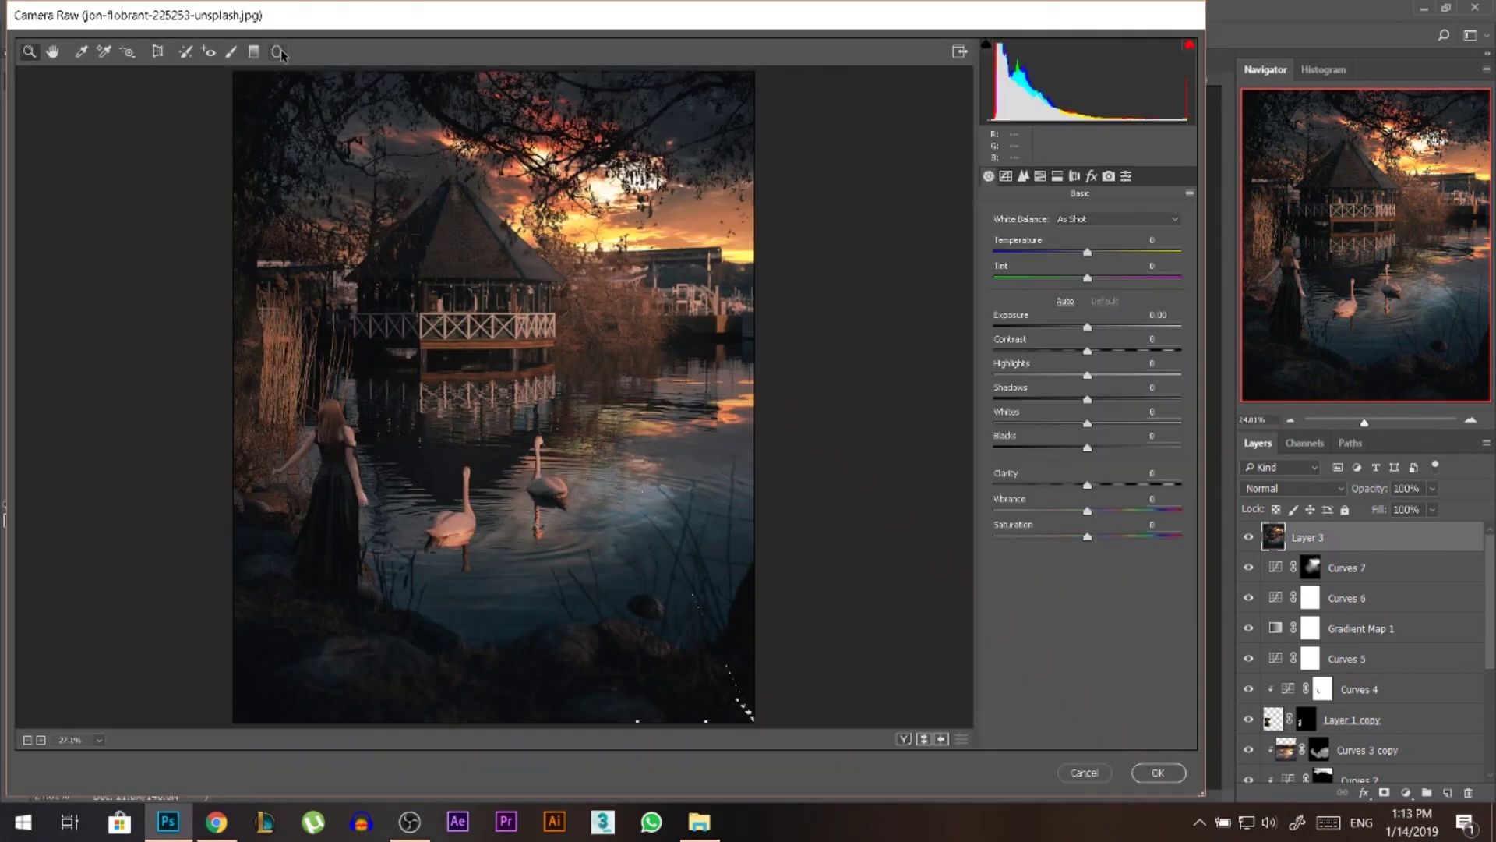
left_click(278, 52)
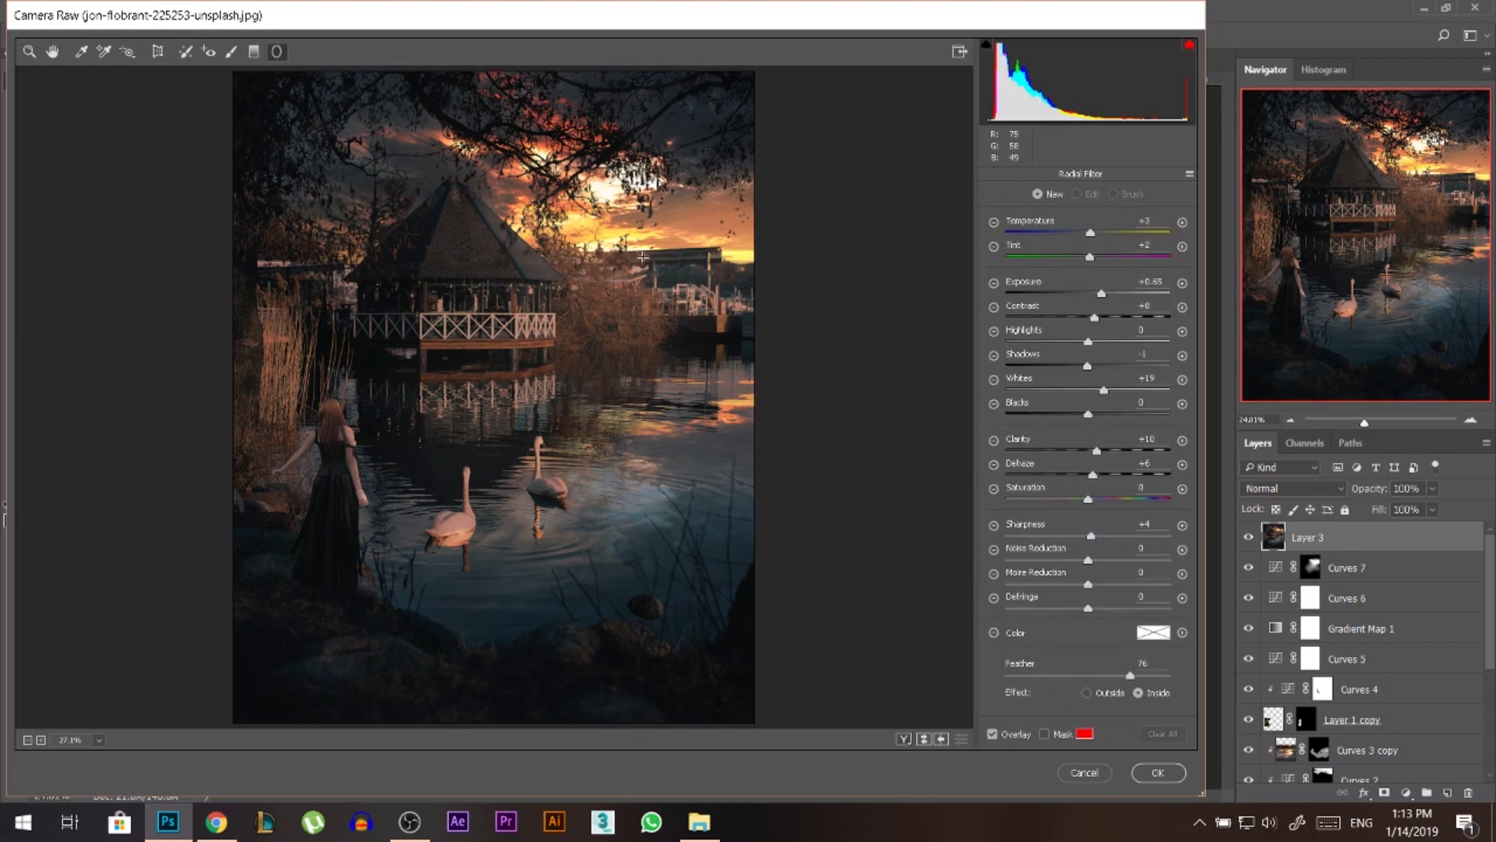
mouse_move(634, 254)
left_mouse_down()
mouse_move(824, 218)
mouse_move(800, 219)
left_mouse_up()
left_click_drag(774, 272, 776, 257)
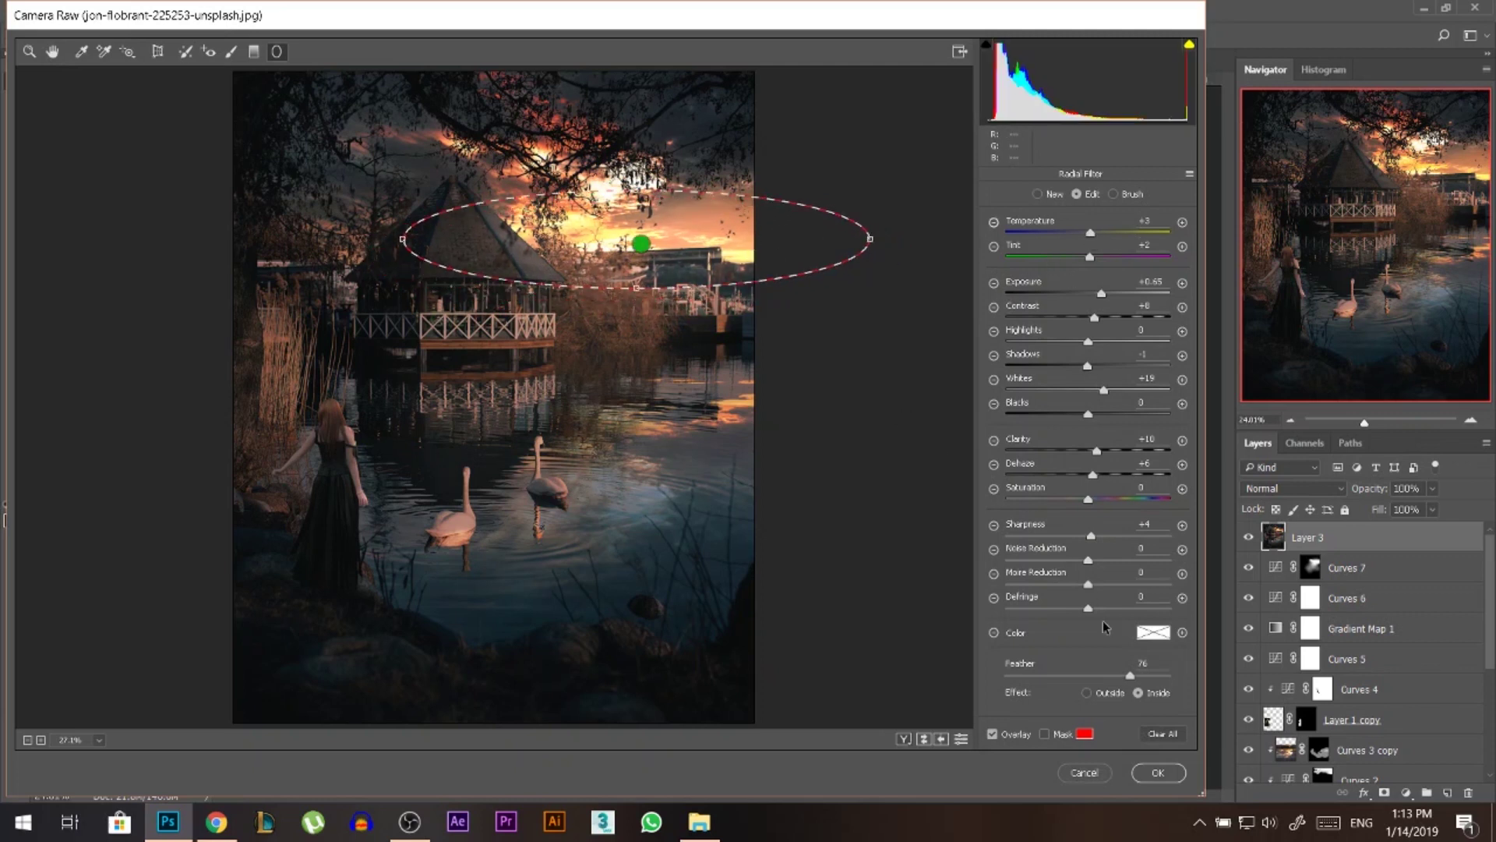
left_click(1102, 695)
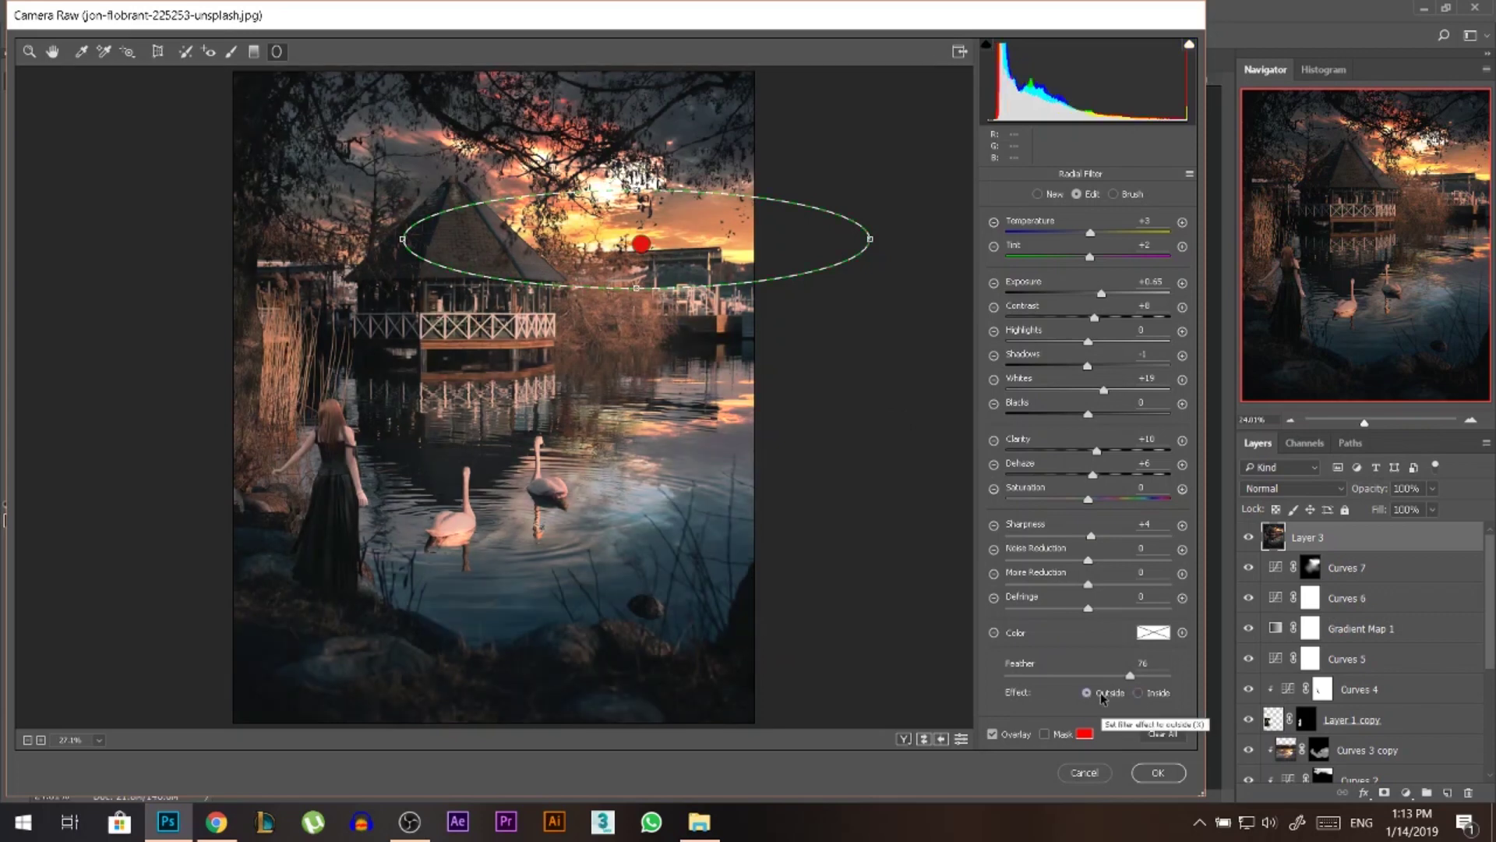
left_click(1139, 693)
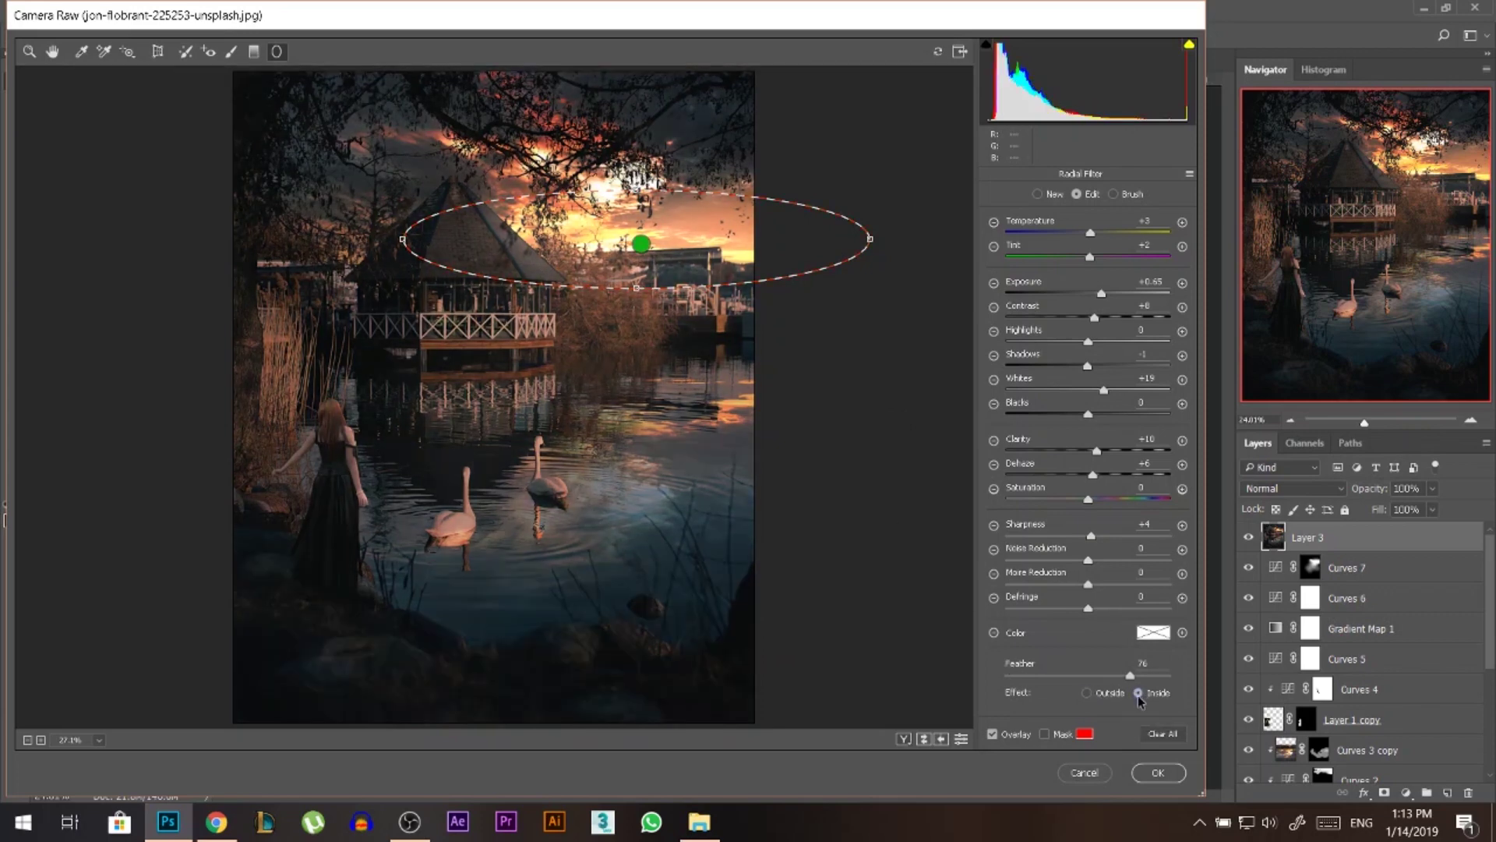
- Set the sunset radial filter's Clarity to 0, Dehaze to -4, Whites to +7, Shadows to 0 and Contrast to +3
left_click_drag(1099, 456, 1086, 479)
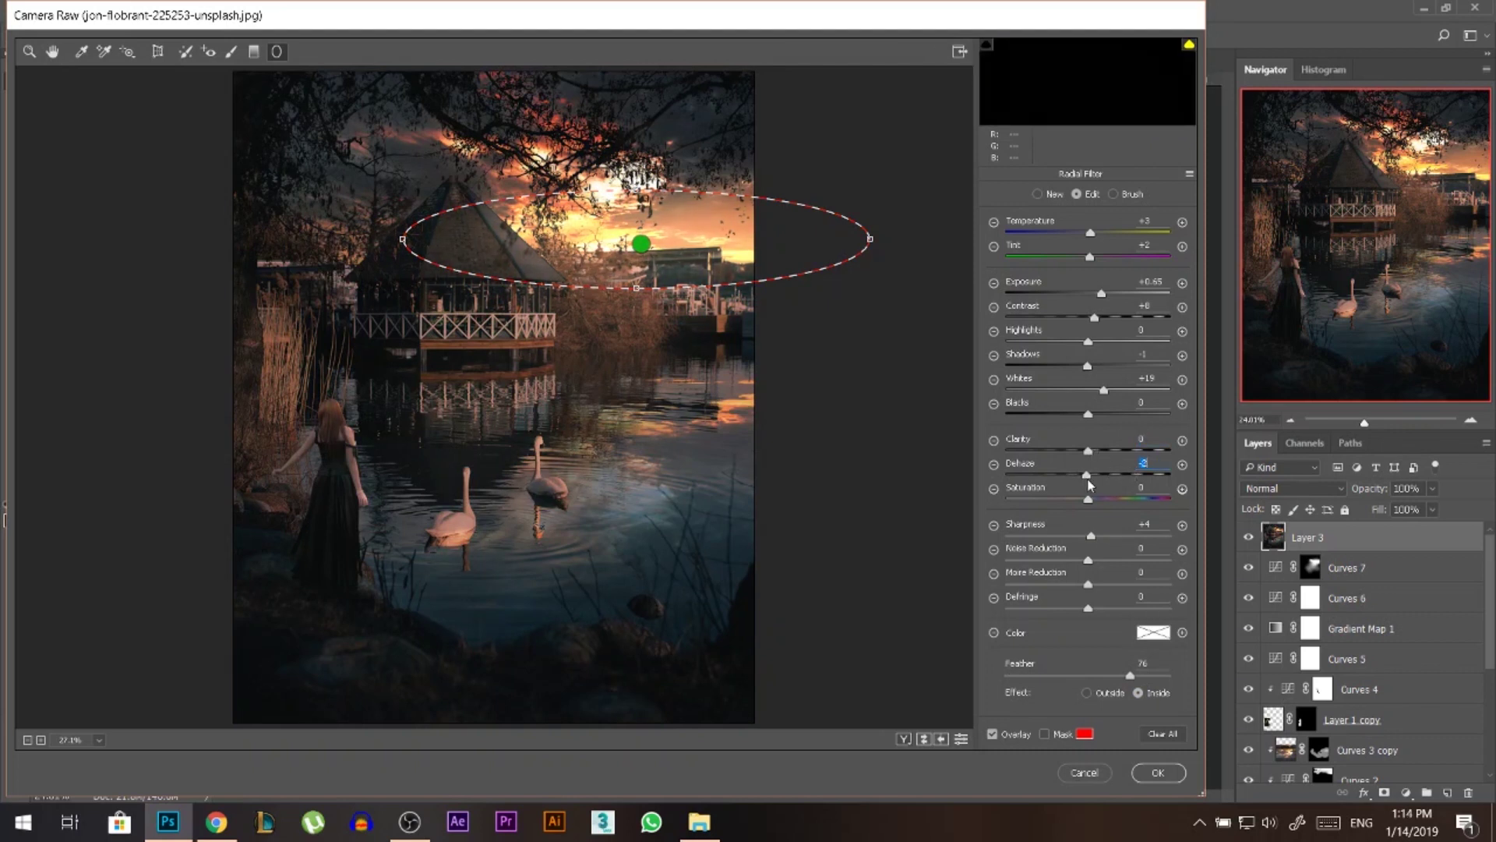
left_click_drag(1103, 400, 1101, 390)
double_click(1099, 404)
double_click(1106, 349)
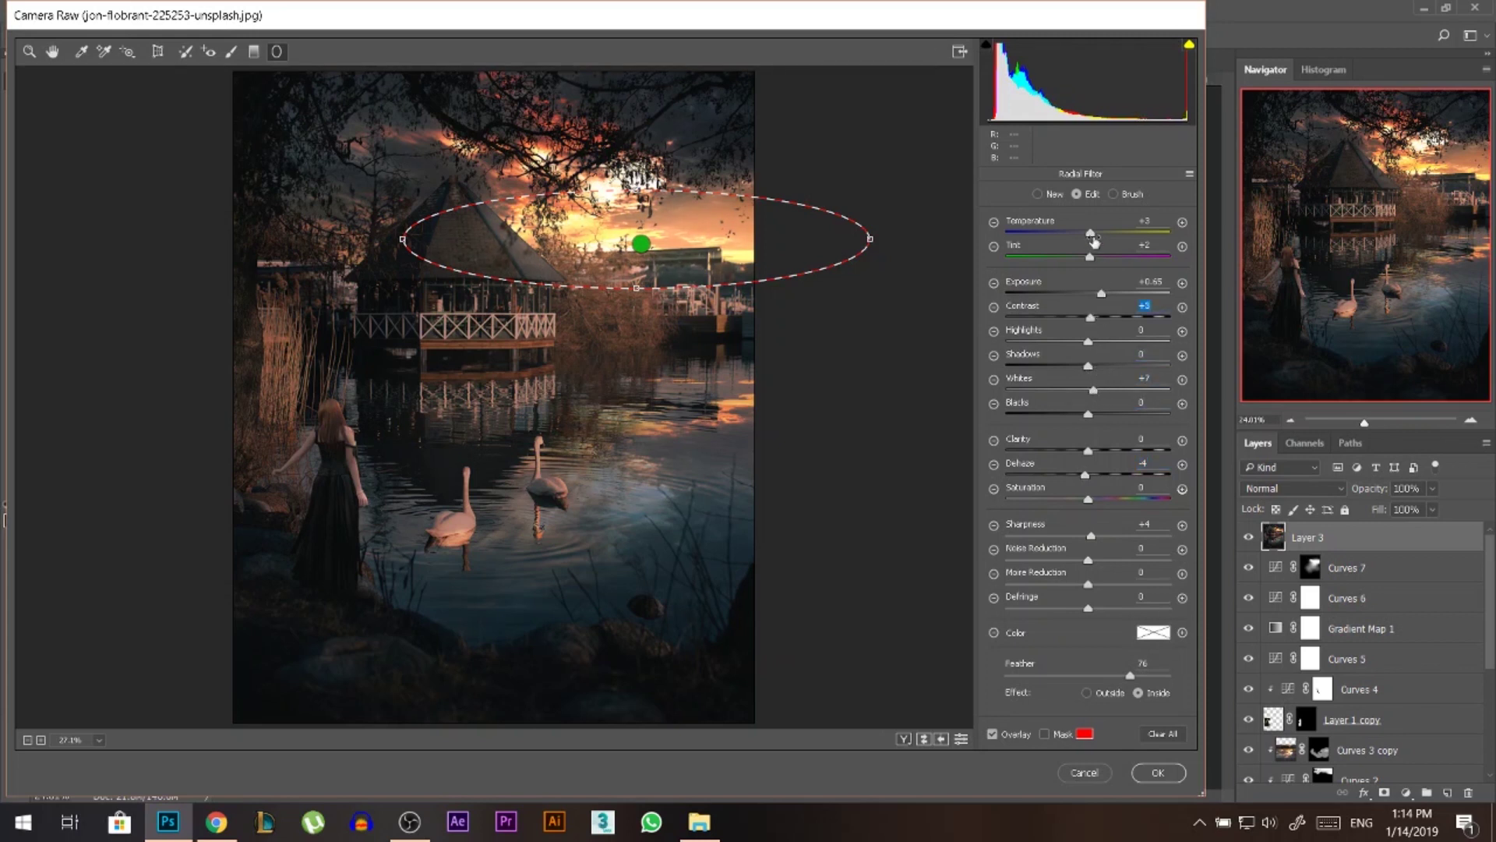
- Set the sunset radial filter's Temperature to +28, Tint to +18, Exposure to +0.55 and Highlights to +3, and apply the filter
double_click(1162, 258)
left_click_drag(1091, 234, 1113, 296)
left_click_drag(1088, 342, 1094, 341)
left_click(1161, 775)
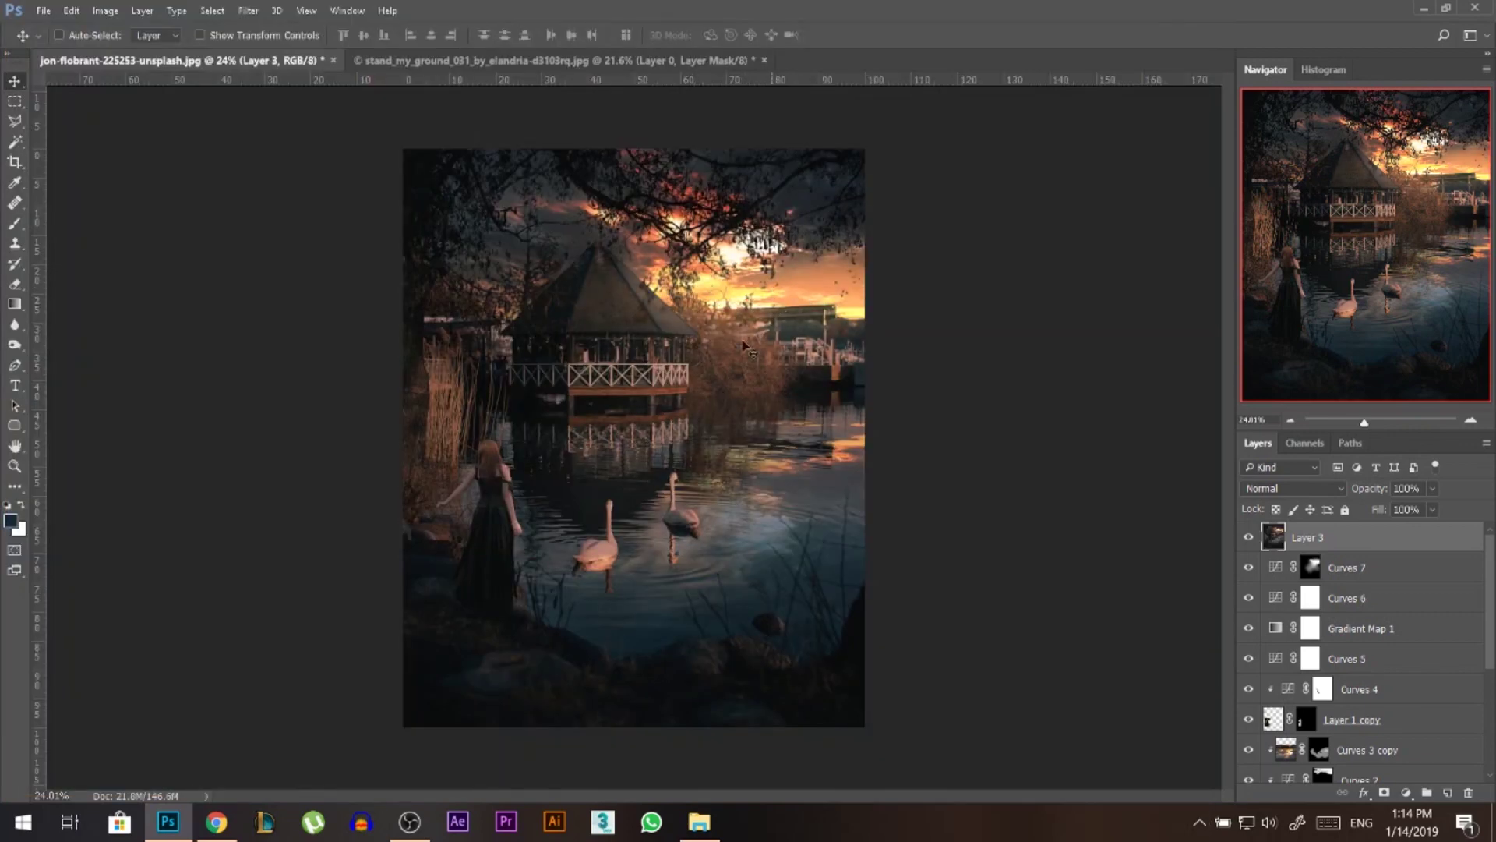
- Reopen the Camera Raw Filter and shape a long diagonal radial filter running from the sunset sky down across the woman
left_click(248, 10)
left_click(325, 132)
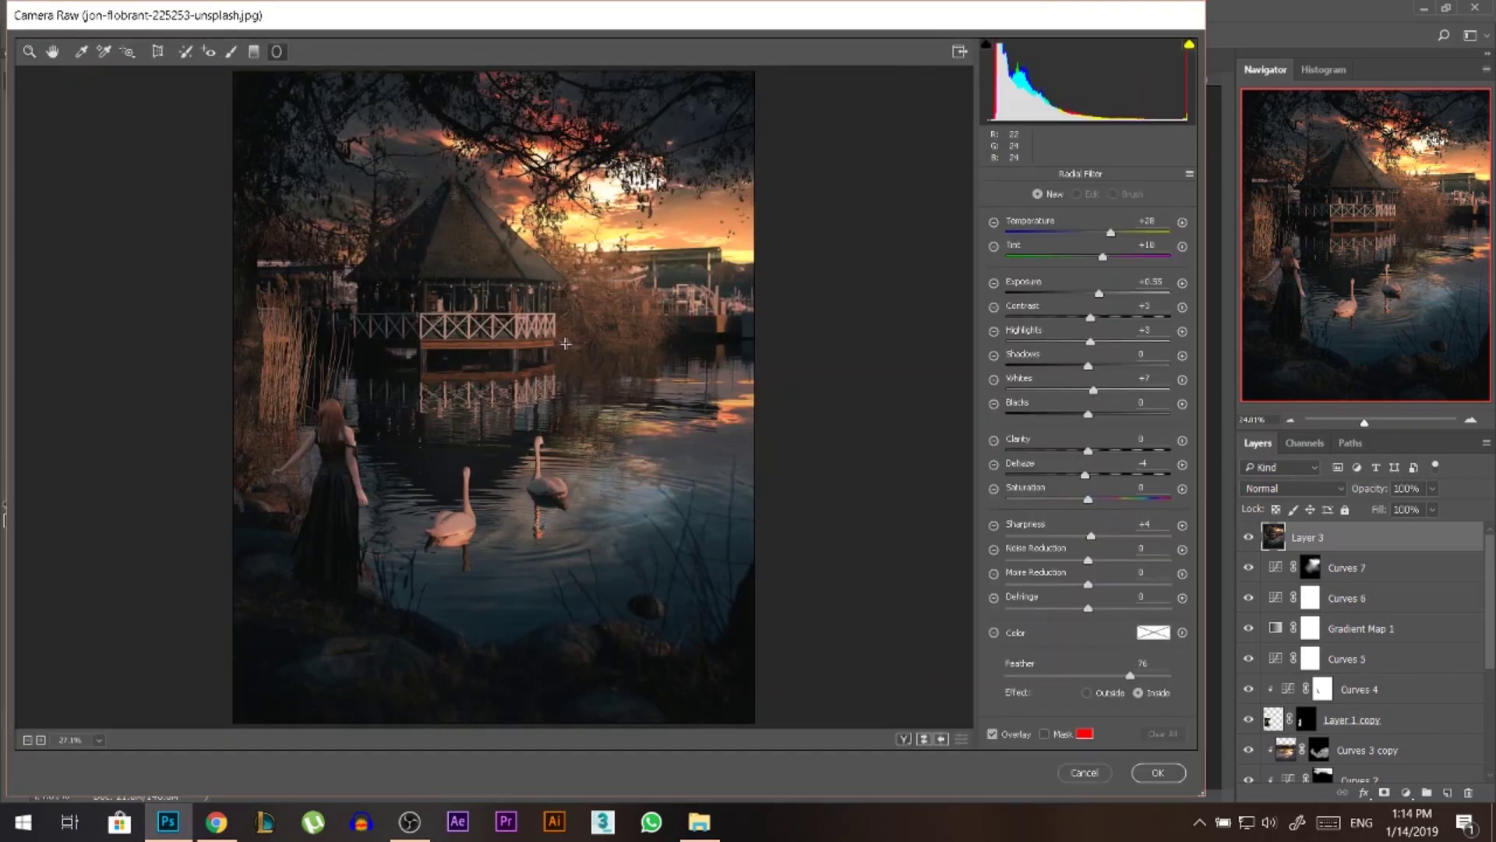
left_click_drag(578, 307, 629, 225)
mouse_move(507, 208)
left_mouse_down()
mouse_move(677, 300)
mouse_move(732, 259)
left_mouse_up()
left_click_drag(417, 369, 446, 404)
left_click_drag(505, 467, 460, 383)
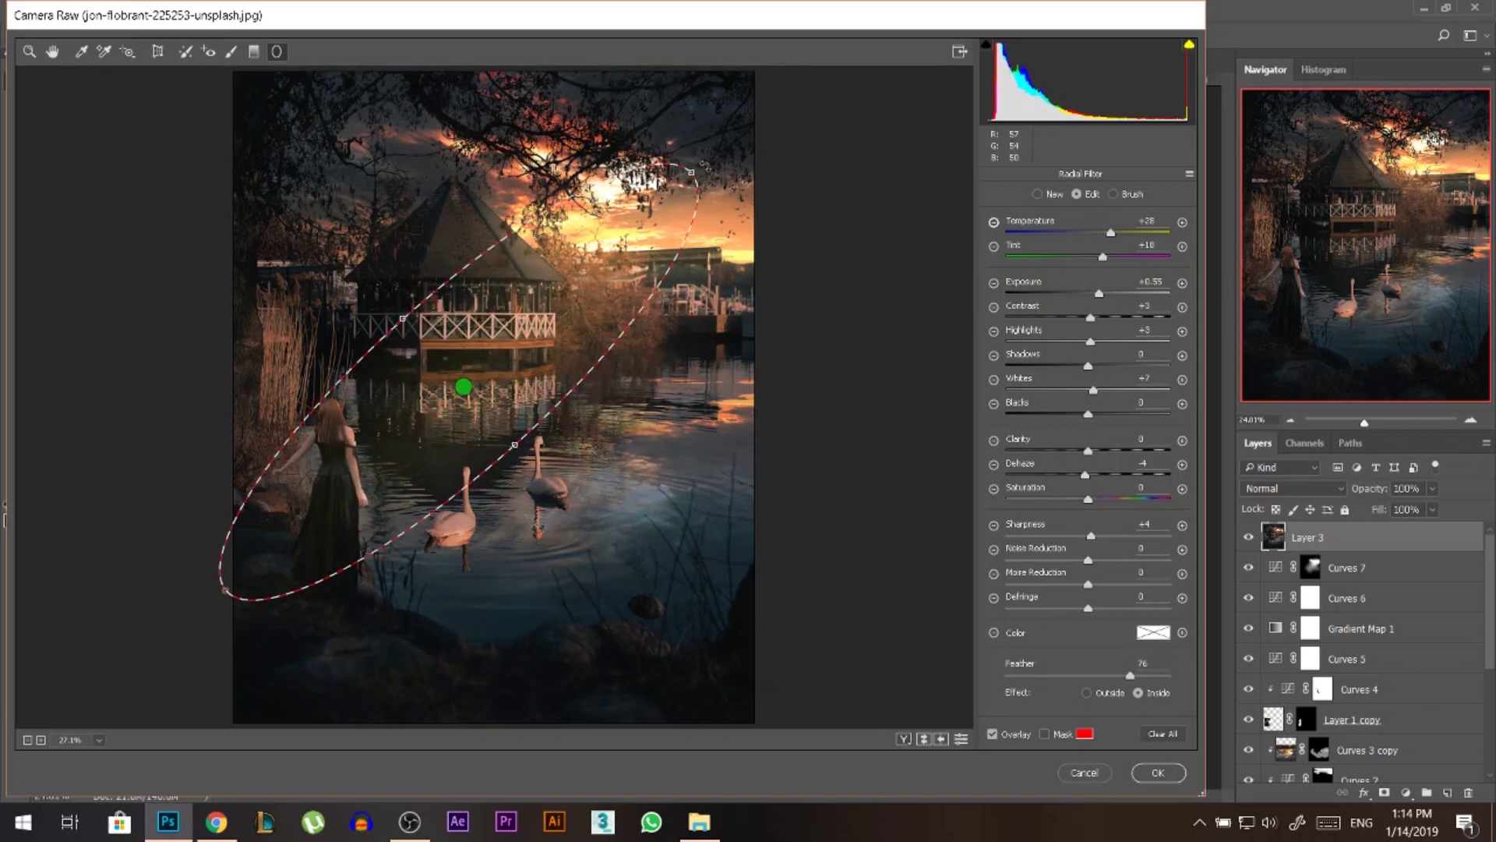
left_click_drag(462, 387, 561, 303)
left_click_drag(313, 494, 165, 601)
left_click_drag(585, 319, 552, 329)
- Set the diagonal radial filter's Temperature to +9, Tint to +10 and Clarity to +10, and apply the filter
left_click(1158, 219)
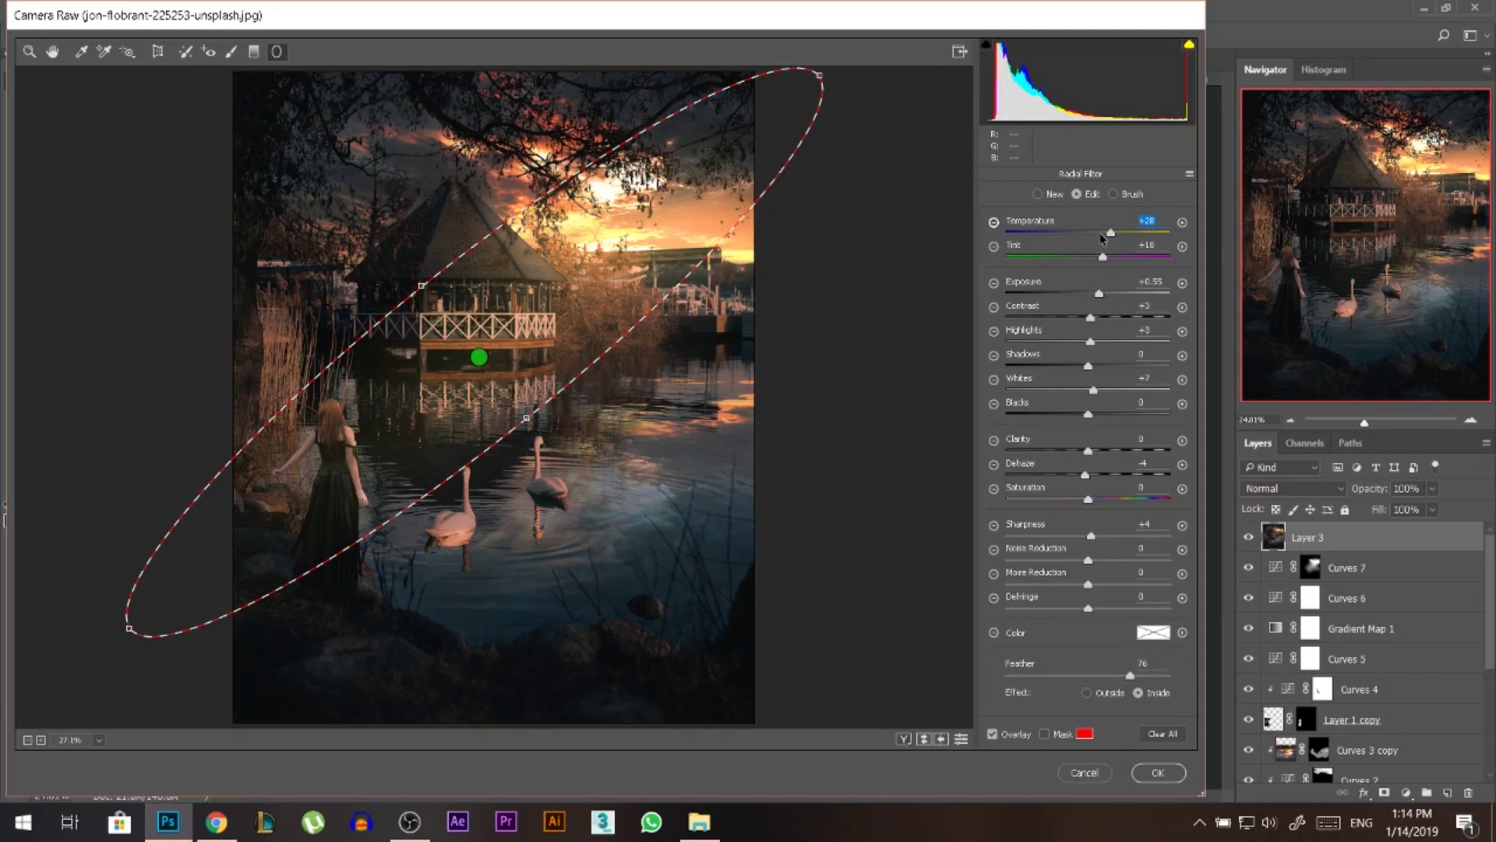
left_click_drag(1097, 238, 1098, 263)
mouse_move(1088, 453)
left_mouse_down()
mouse_move(1130, 456)
mouse_move(1093, 457)
left_mouse_up()
left_click(1143, 774)
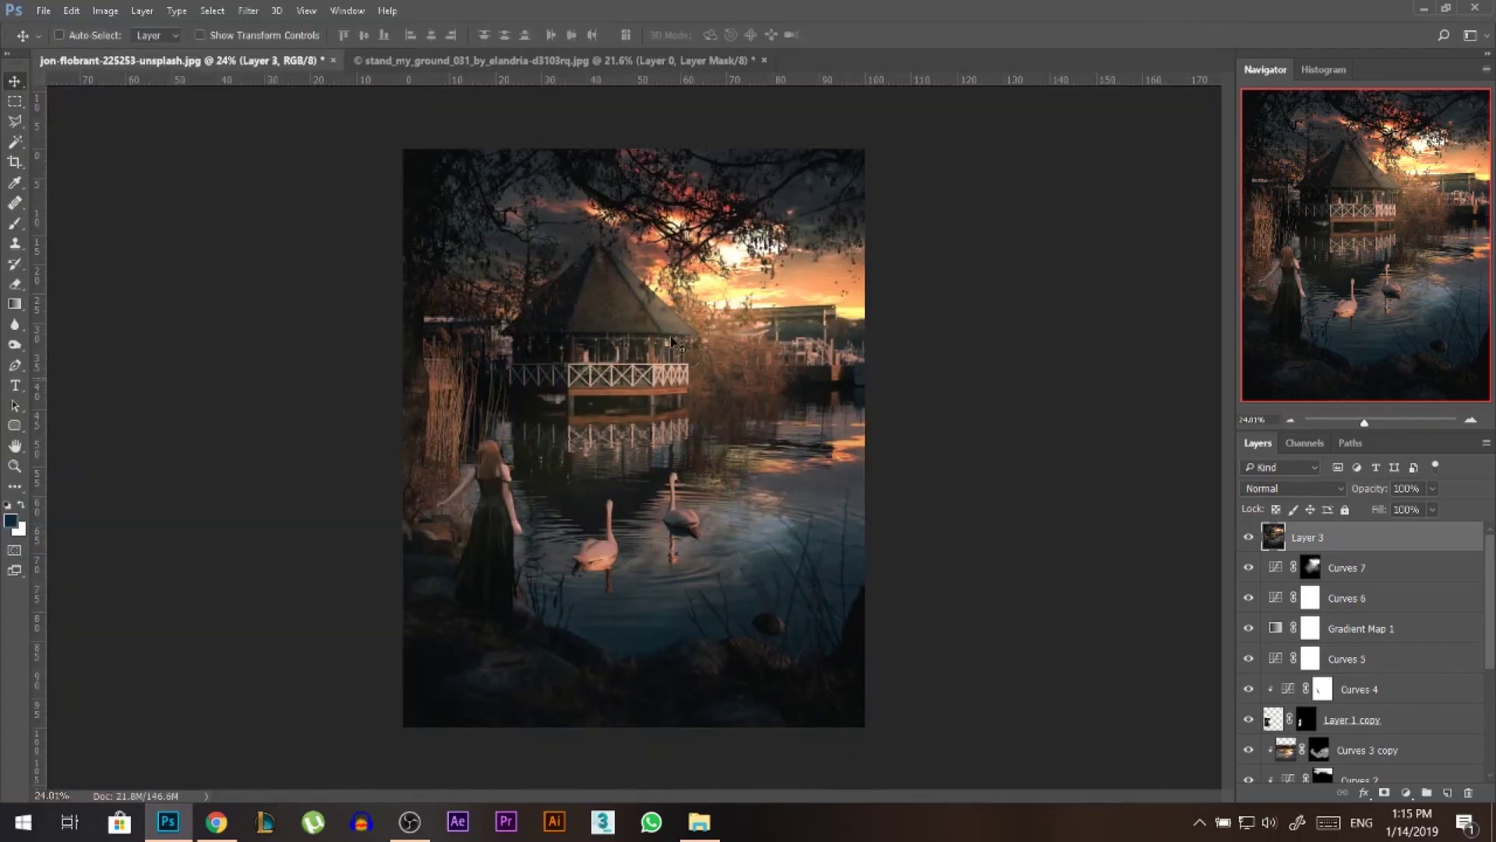
- Reopen the Camera Raw Filter, draw an oval radial filter around the woman and reset its colour, tone and Dehaze values to 0
left_click(249, 11)
left_click(328, 127)
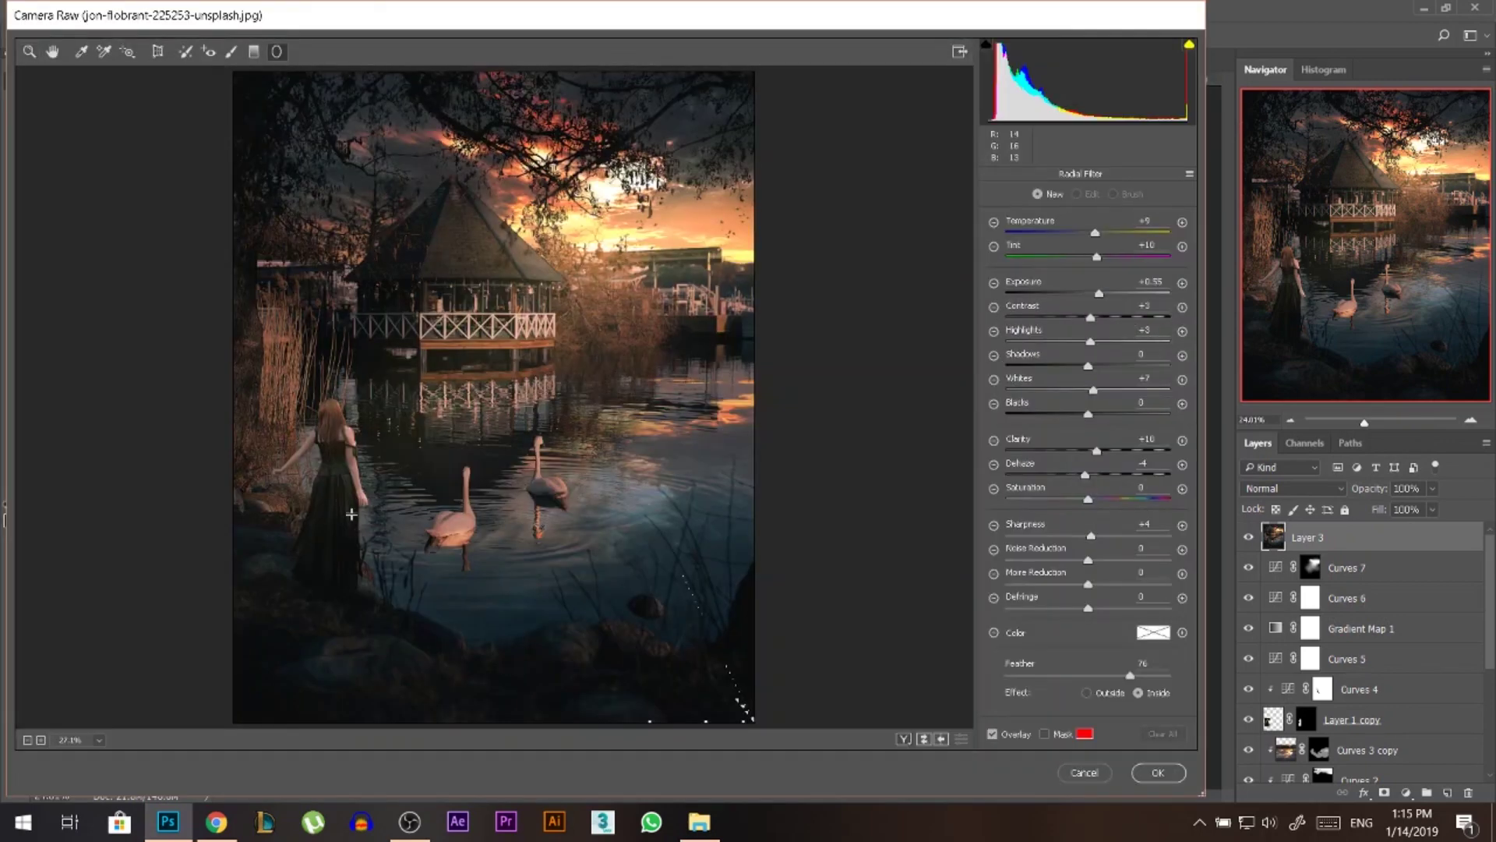
left_click_drag(271, 398, 411, 595)
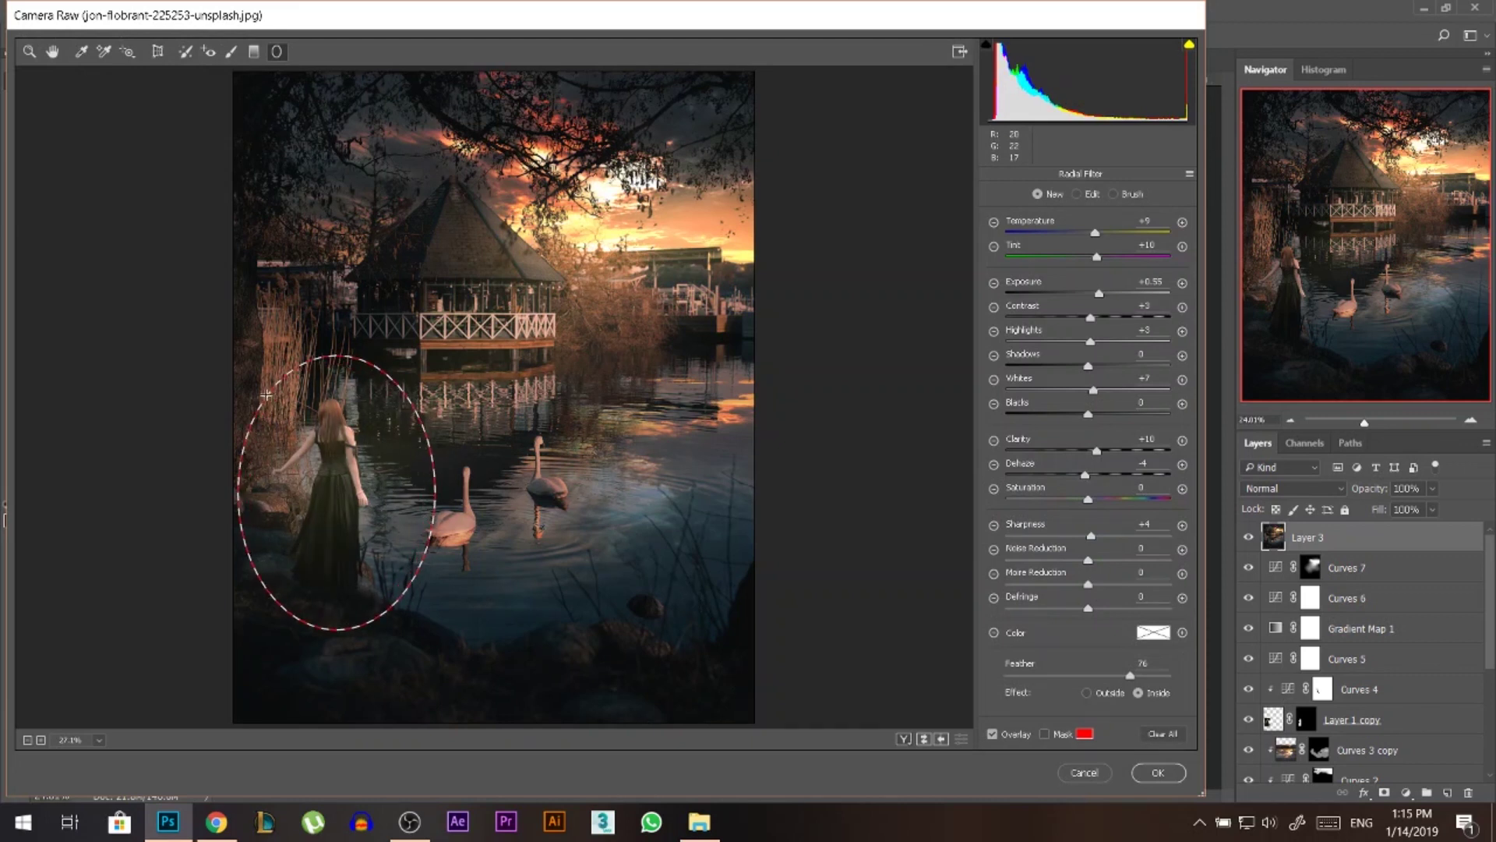
double_click(1094, 232)
double_click(1096, 256)
left_click(1099, 291)
double_click(1100, 290)
double_click(1099, 316)
double_click(1119, 337)
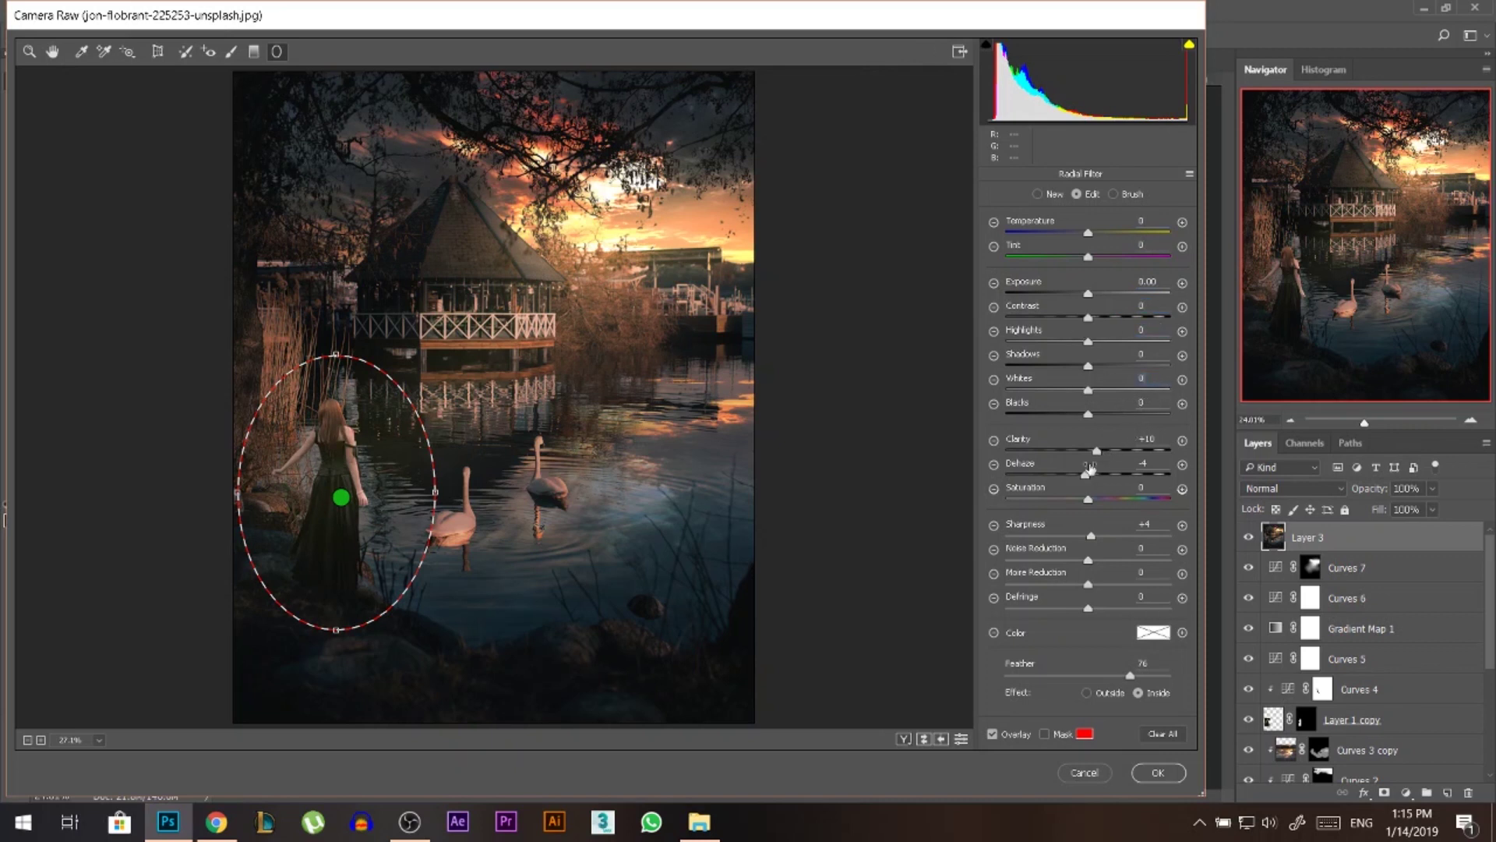
double_click(1098, 471)
- Raise Clarity and Shadows slightly for the woman's radial filter, add radial filters around the two swans and apply them
mouse_move(1099, 455)
left_mouse_down()
mouse_move(1121, 454)
mouse_move(1107, 456)
left_mouse_up()
mouse_move(1090, 368)
left_mouse_down()
mouse_move(1124, 371)
mouse_move(1104, 374)
left_mouse_up()
left_click_drag(535, 482, 600, 428)
left_click_drag(453, 518, 532, 476)
left_click_drag(456, 522, 507, 440)
left_click(1178, 777)
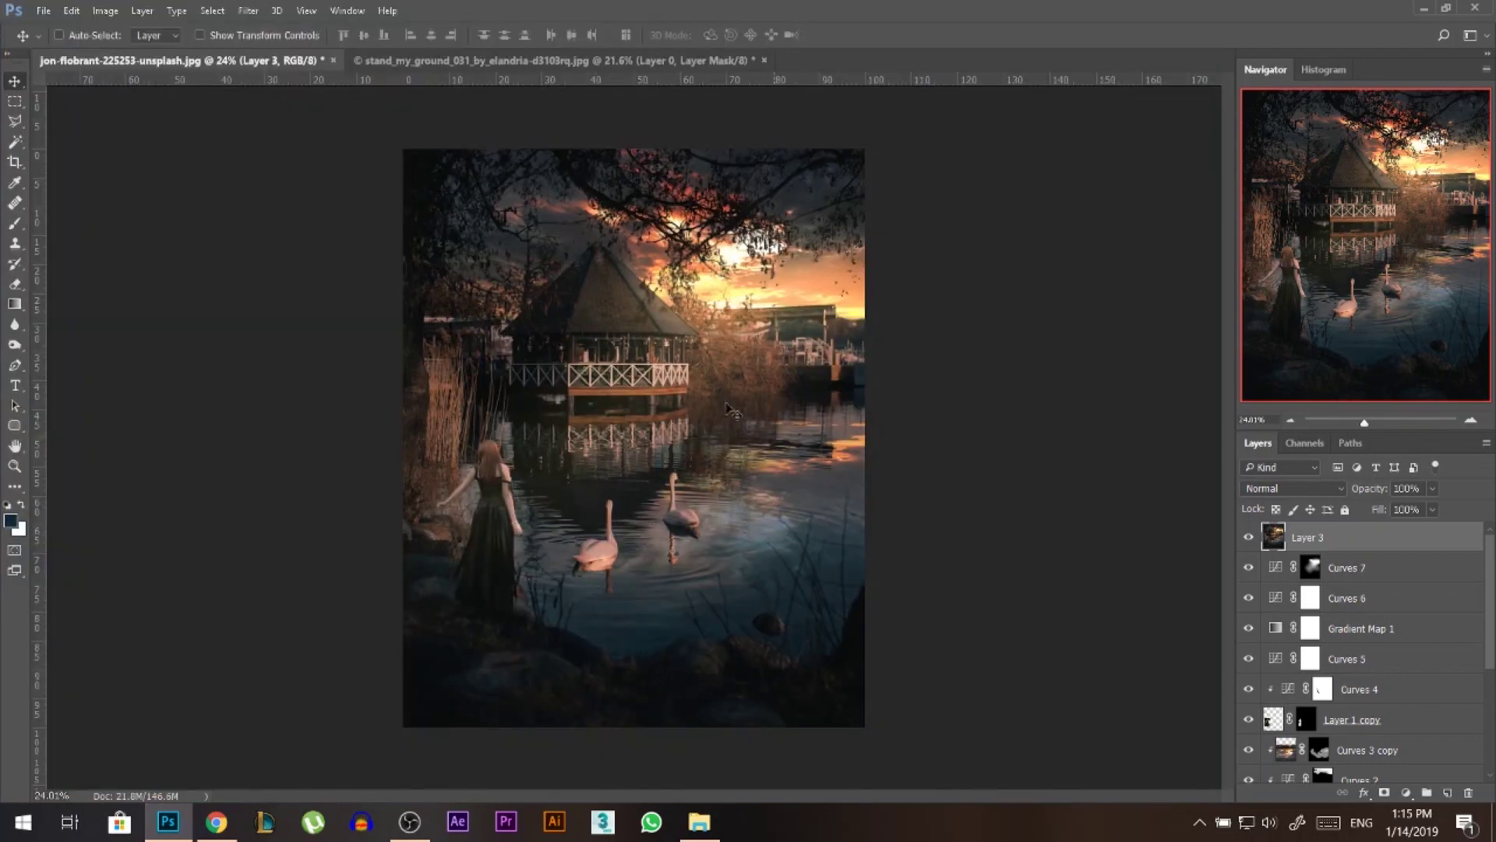
- Reopen the Camera Raw Filter, add a slight dark post-crop vignette of about -13 and raise Dehaze a little
left_click(248, 10)
left_click(324, 125)
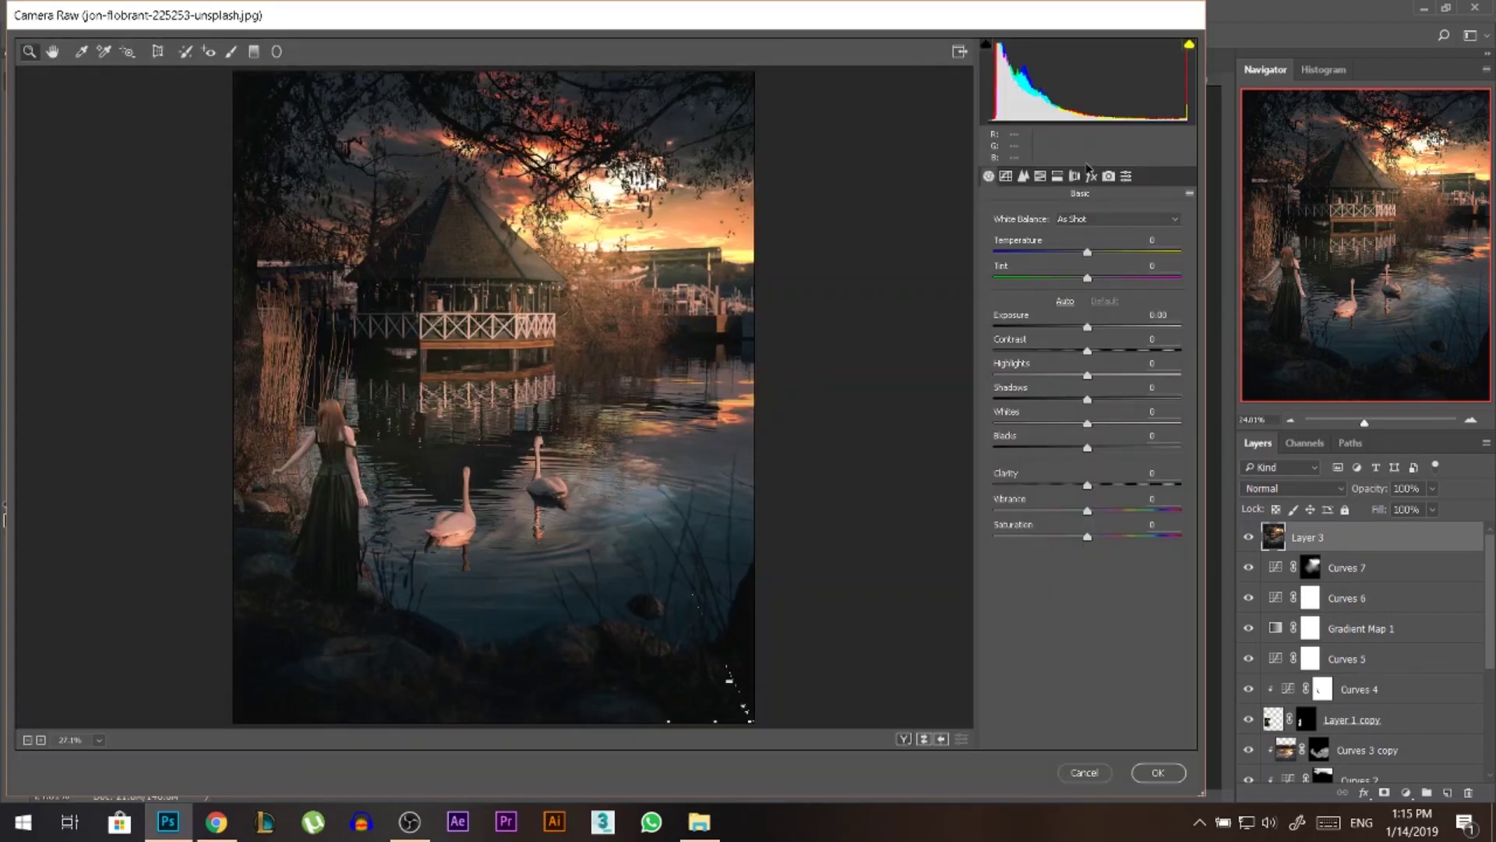
left_click(1092, 176)
left_click_drag(1087, 433, 1079, 429)
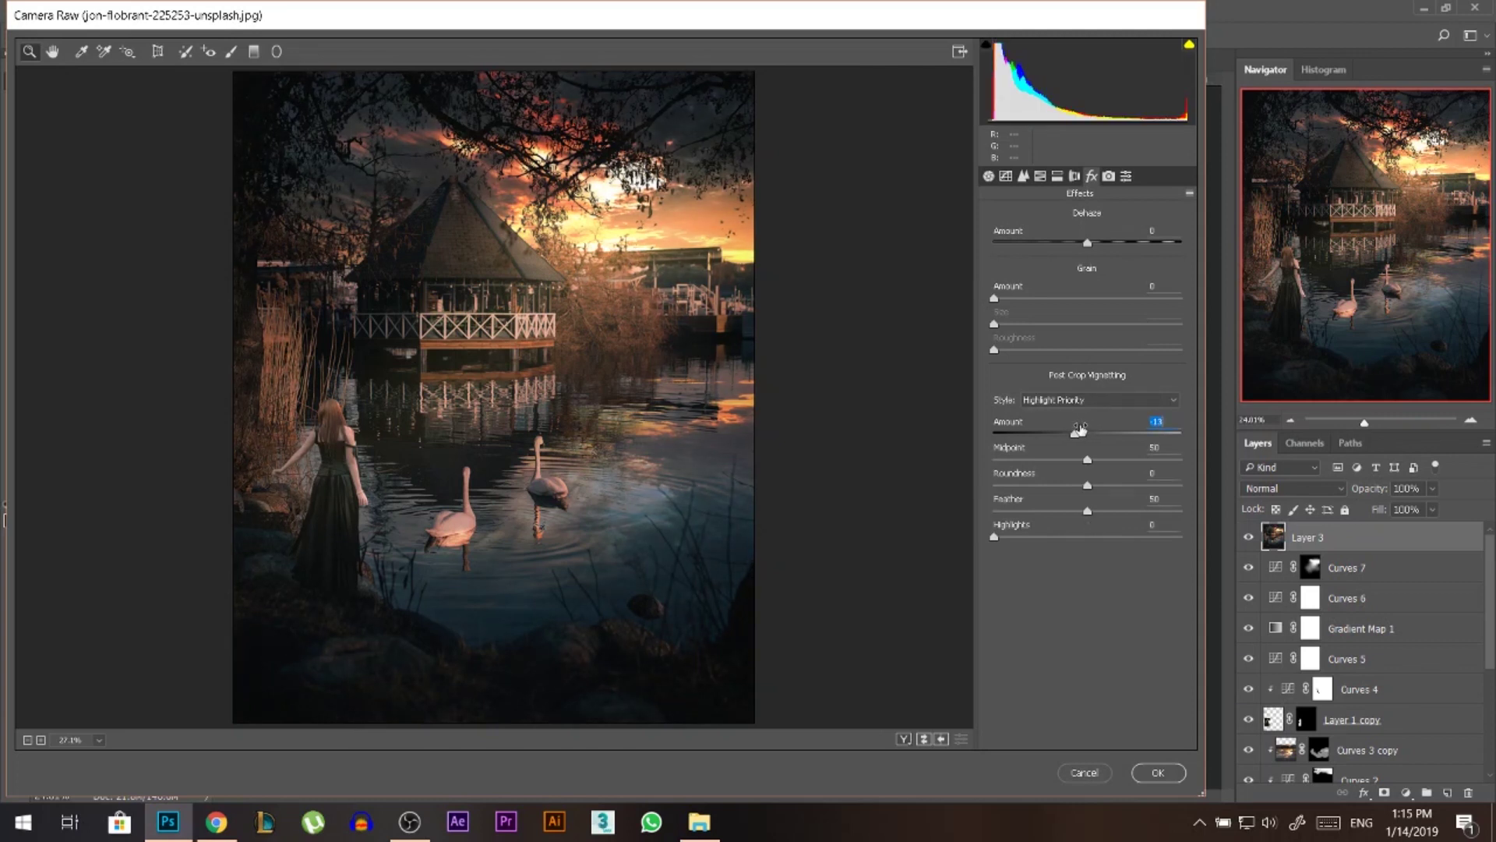
left_click_drag(1088, 241, 1094, 239)
- Set Blacks to +5 and Exposure to +0.30 in the basic Camera Raw adjustments
left_click(988, 177)
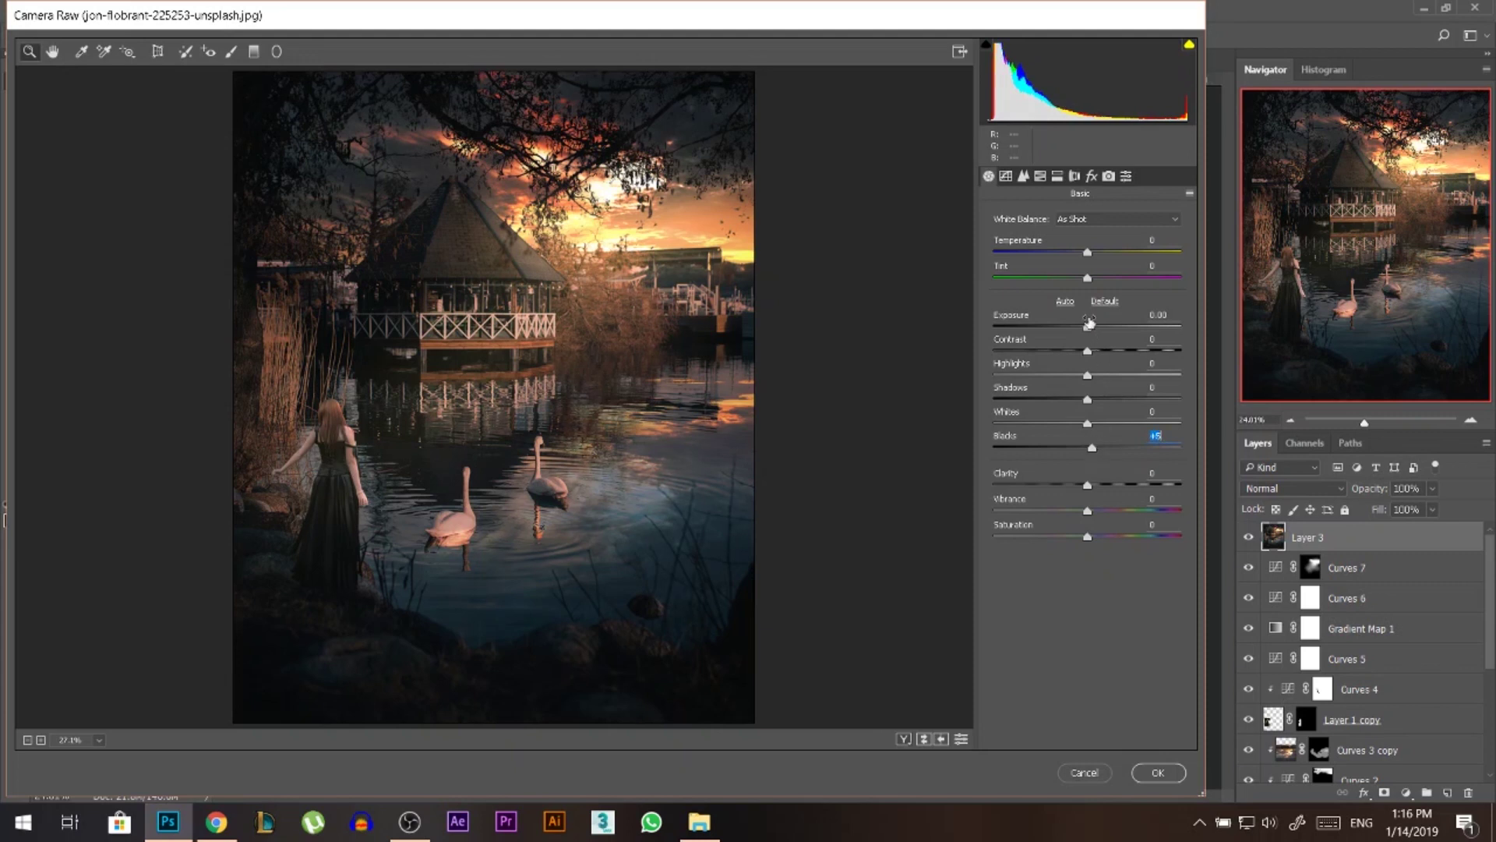
left_click_drag(1089, 322, 1094, 322)
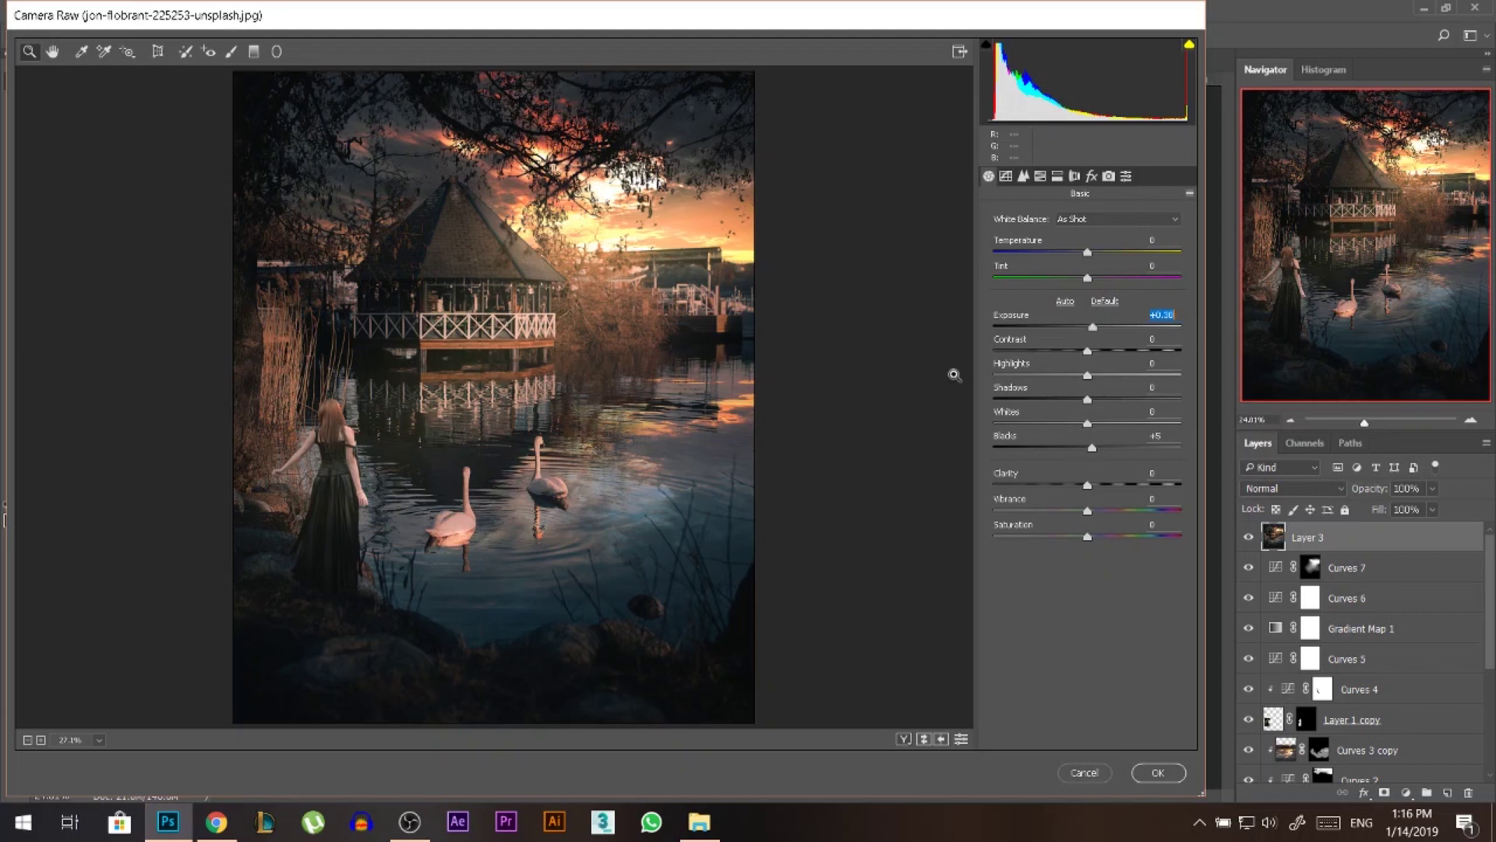
- Try a Blue Primary hue of -24 in Camera Calibration, reset it, lower the Green Primary hue slightly and apply the filter
left_click_drag(1090, 324, 1100, 320)
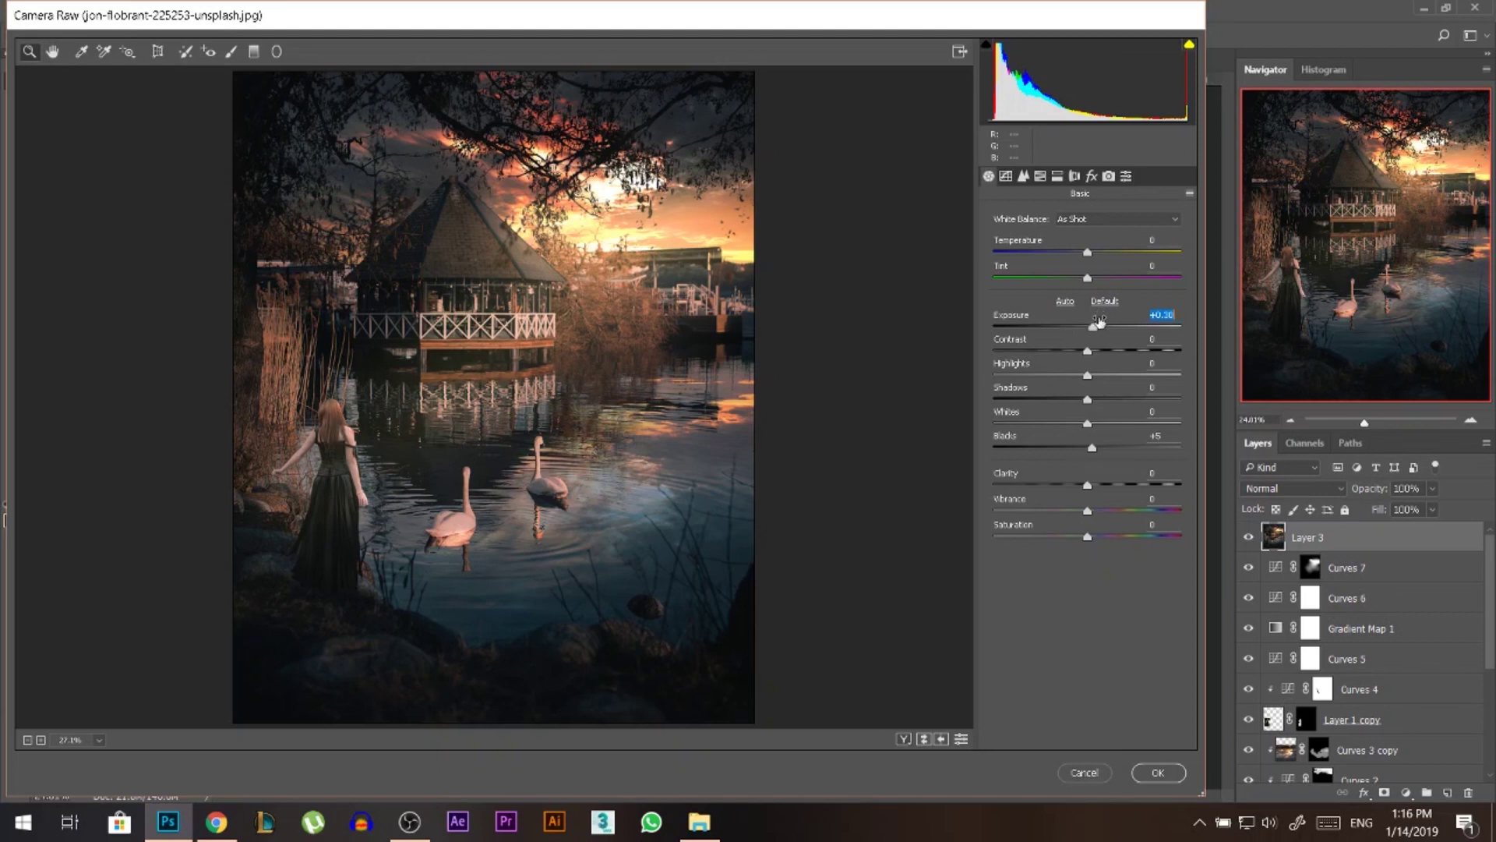
left_click(1108, 176)
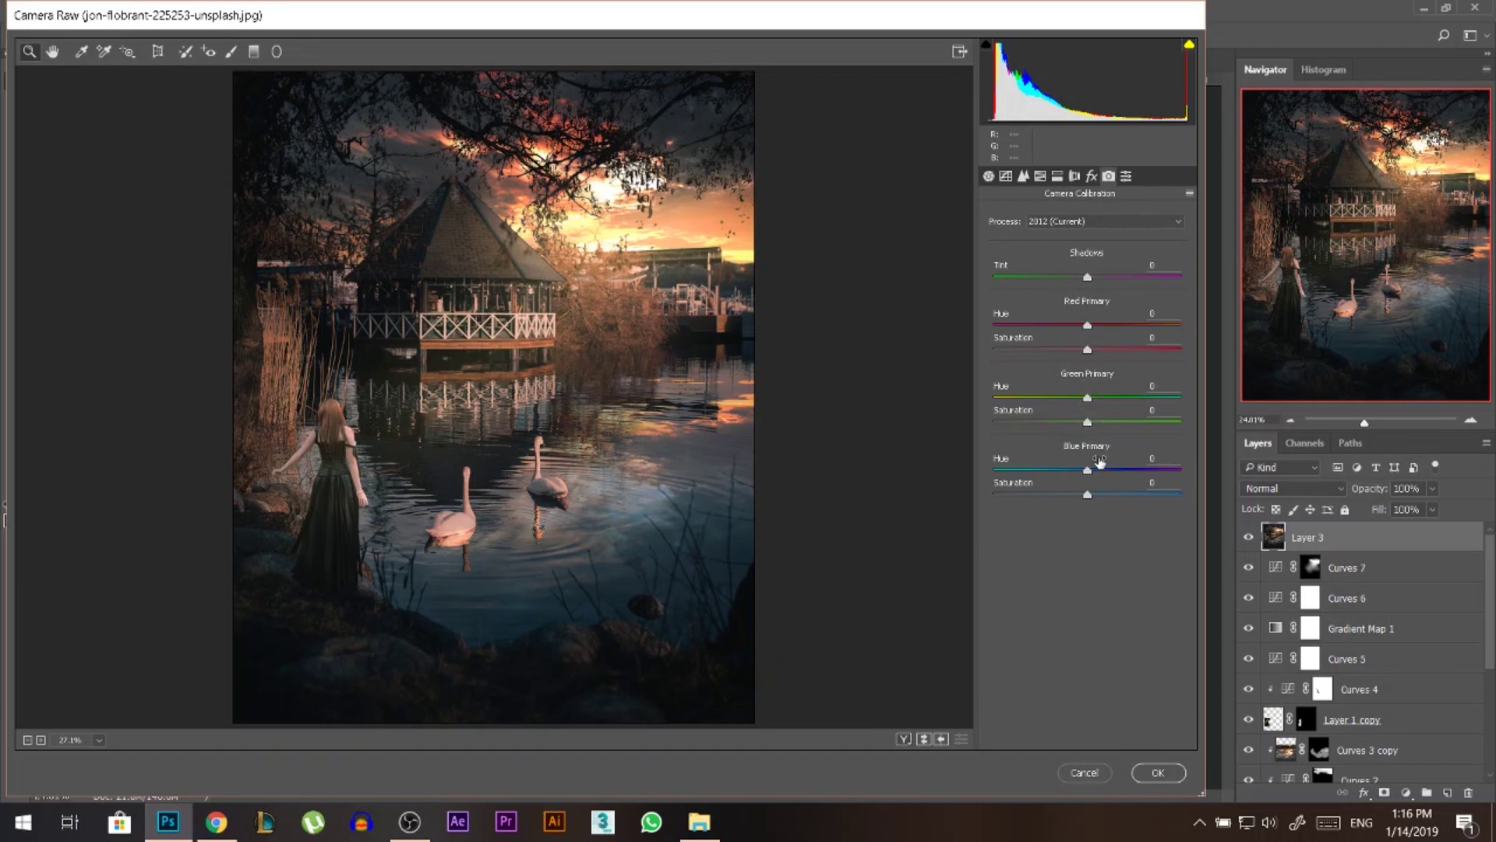
left_click_drag(1088, 469, 1065, 469)
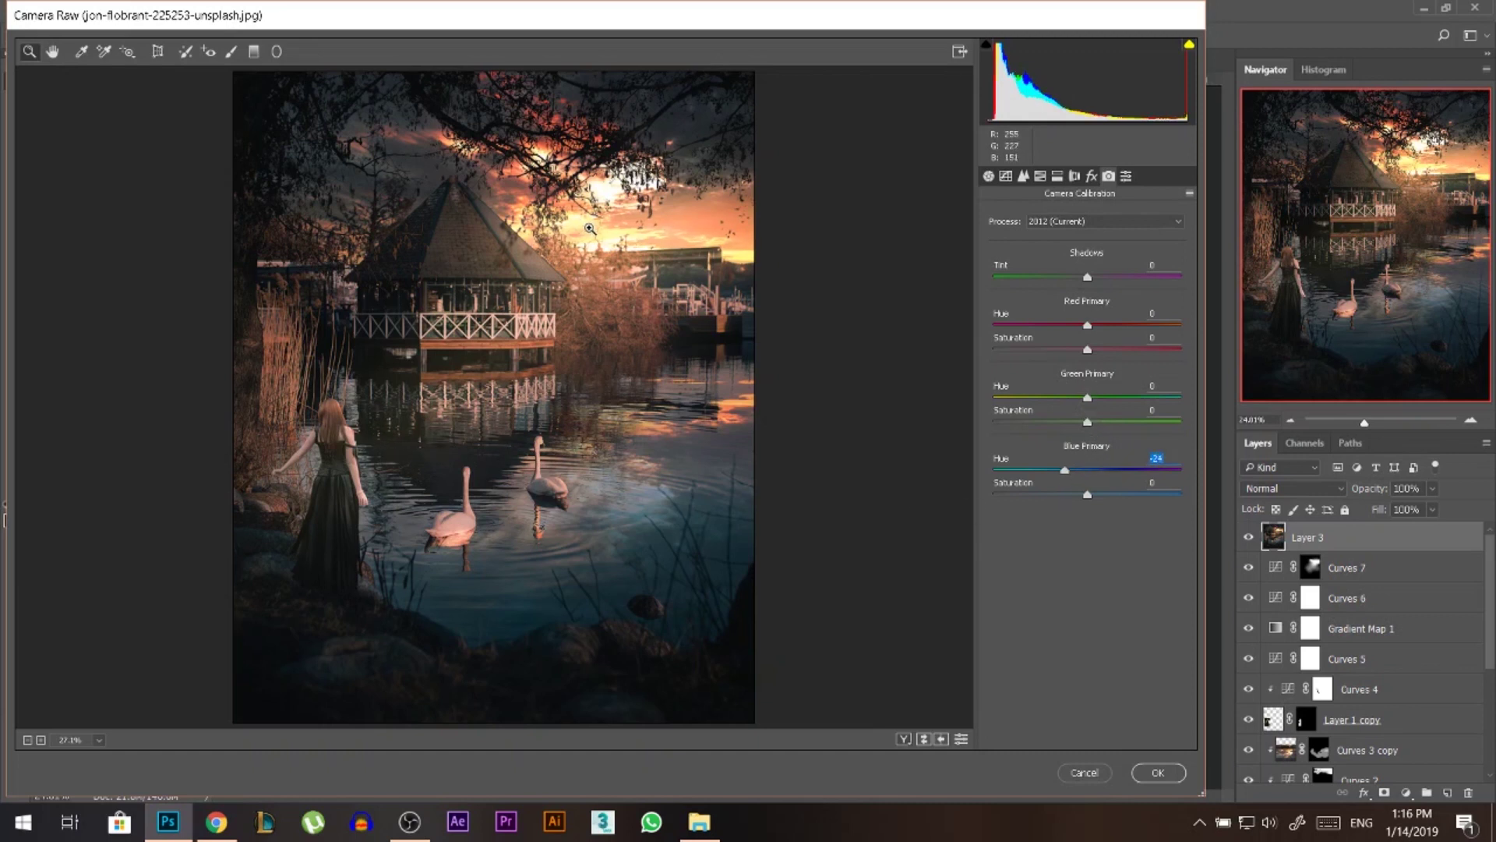
left_click_drag(1066, 469, 1088, 466)
mouse_move(1087, 397)
left_mouse_down()
mouse_move(1036, 395)
mouse_move(1065, 392)
left_mouse_up()
left_click(1160, 772)
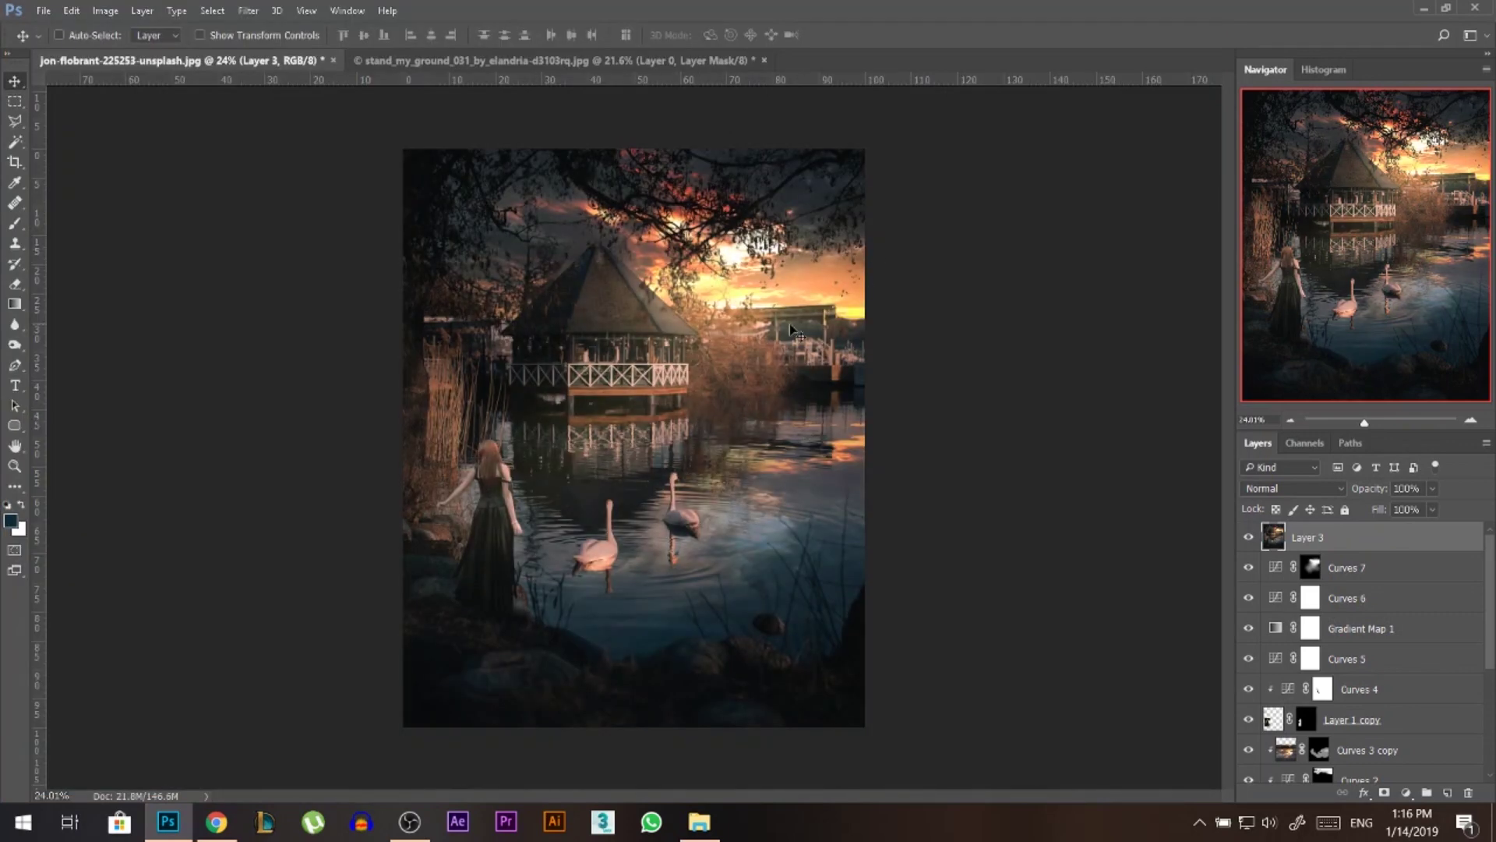
- Add a new layer above Layer 3 and set its blend mode to Overlay
left_click_drag(1416, 725, 1447, 792)
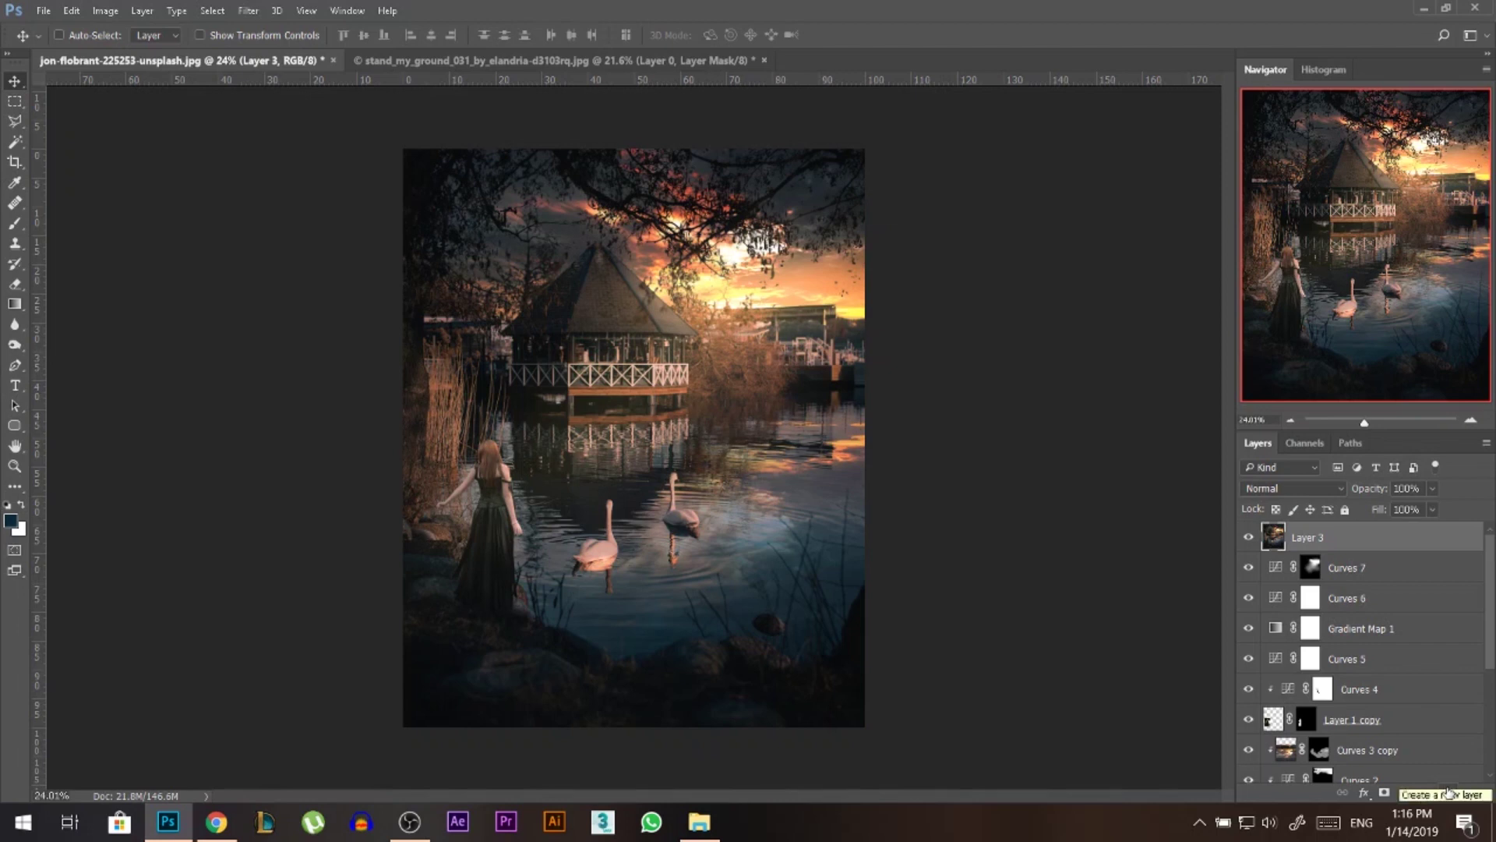
left_click(1448, 793)
left_click(1291, 488)
left_click(1261, 286)
- Sample light yellow from the sunset sky and paint light along the gazebo roof's sunlit edge with a small soft brush at 17% flow
left_click(15, 225)
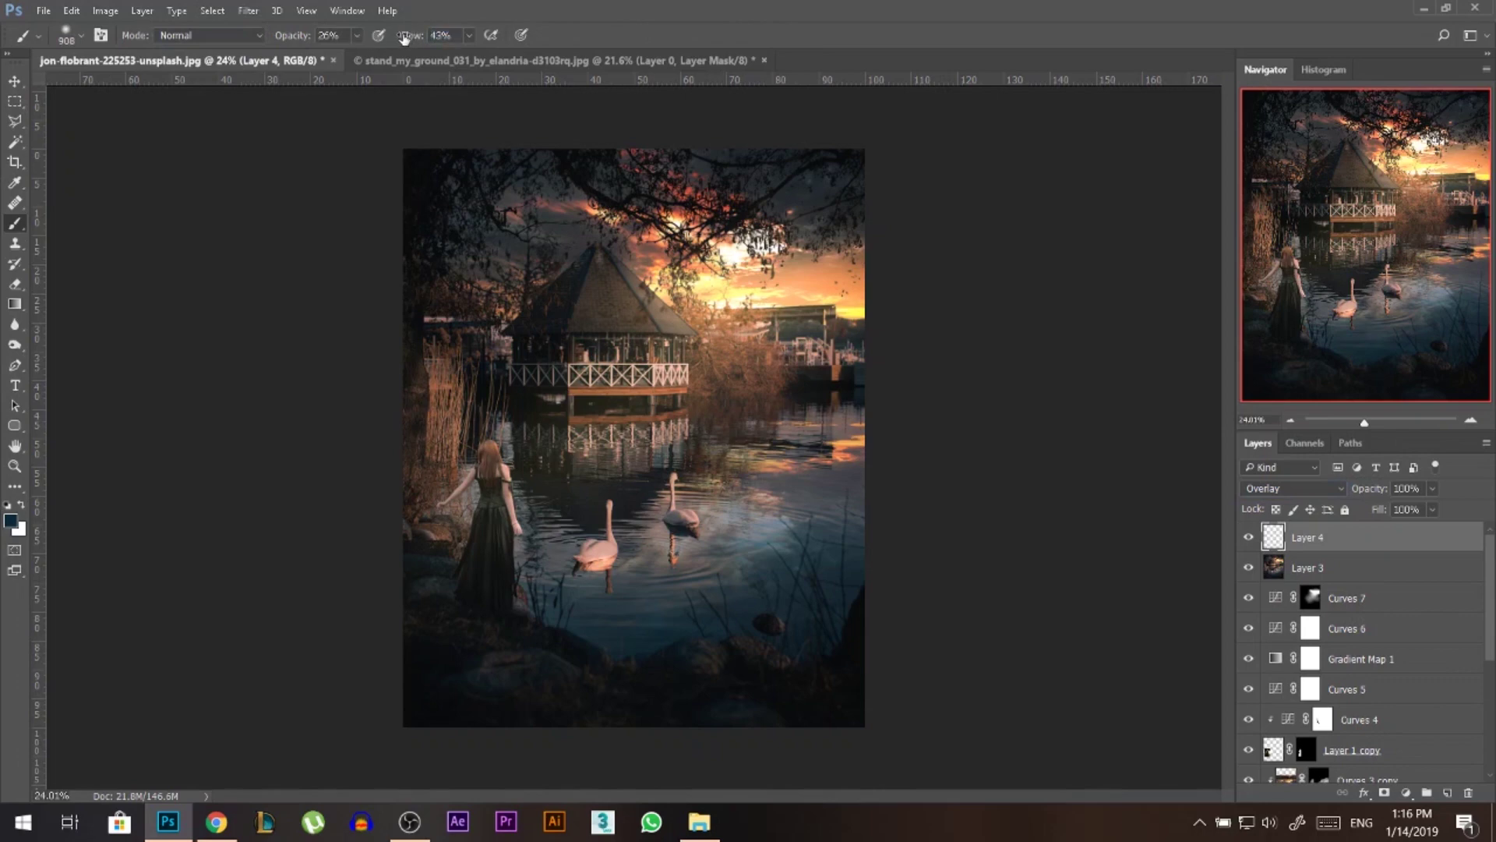
scroll(642, 343, "up", 4)
left_click_drag(780, 249, 678, 255)
left_click(796, 270, "alt")
key("bracketleft")
key("bracketleft")
key("bracketleft")
key("bracketleft")
key("bracketleft")
key("bracketleft")
scroll(715, 295, "up", 1)
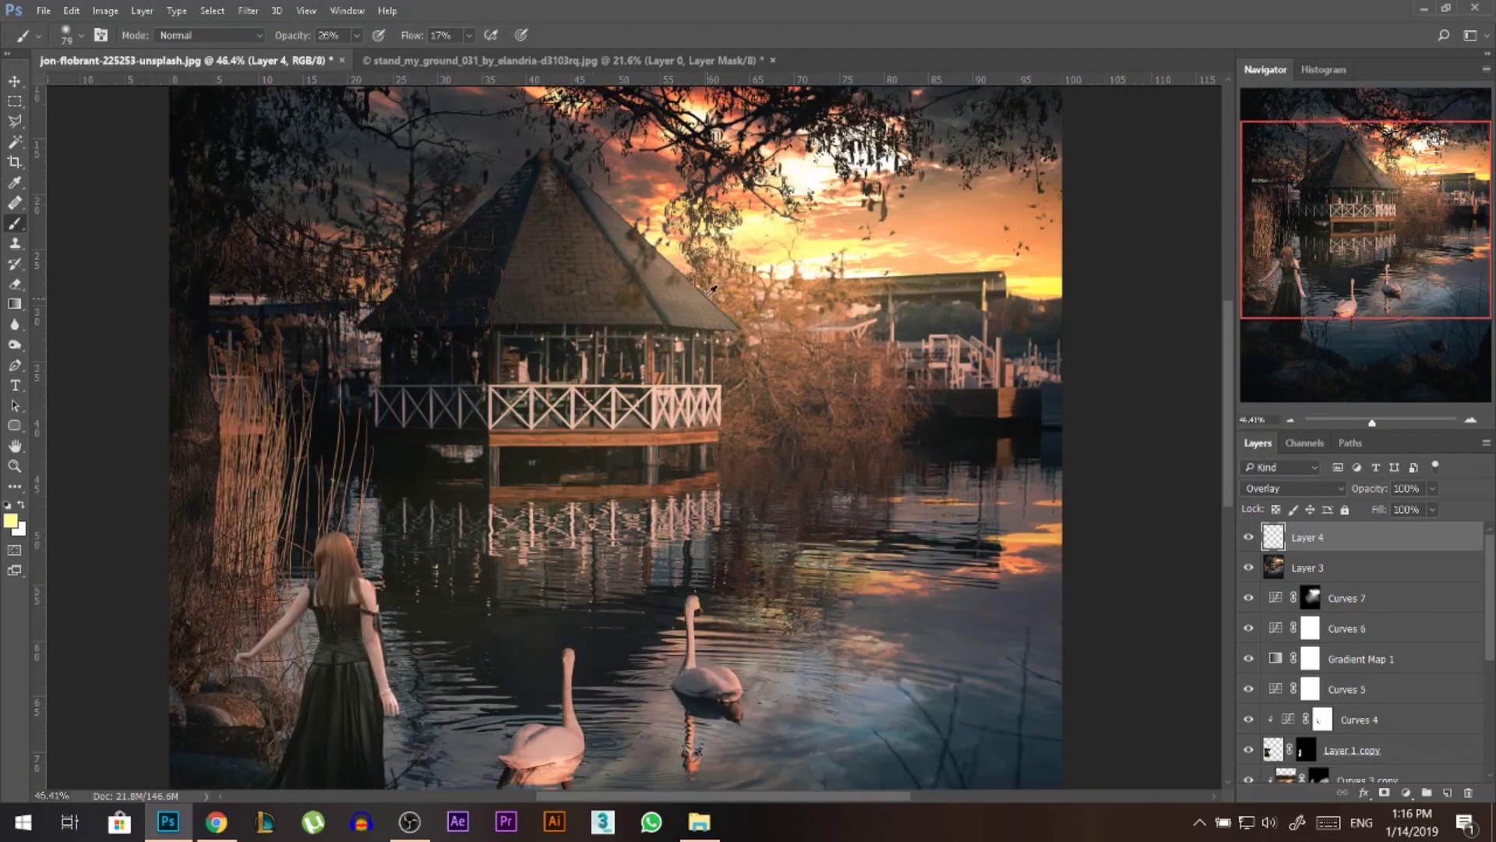
mouse_move(710, 322)
left_mouse_down()
mouse_move(581, 181)
mouse_move(617, 231)
left_mouse_up()
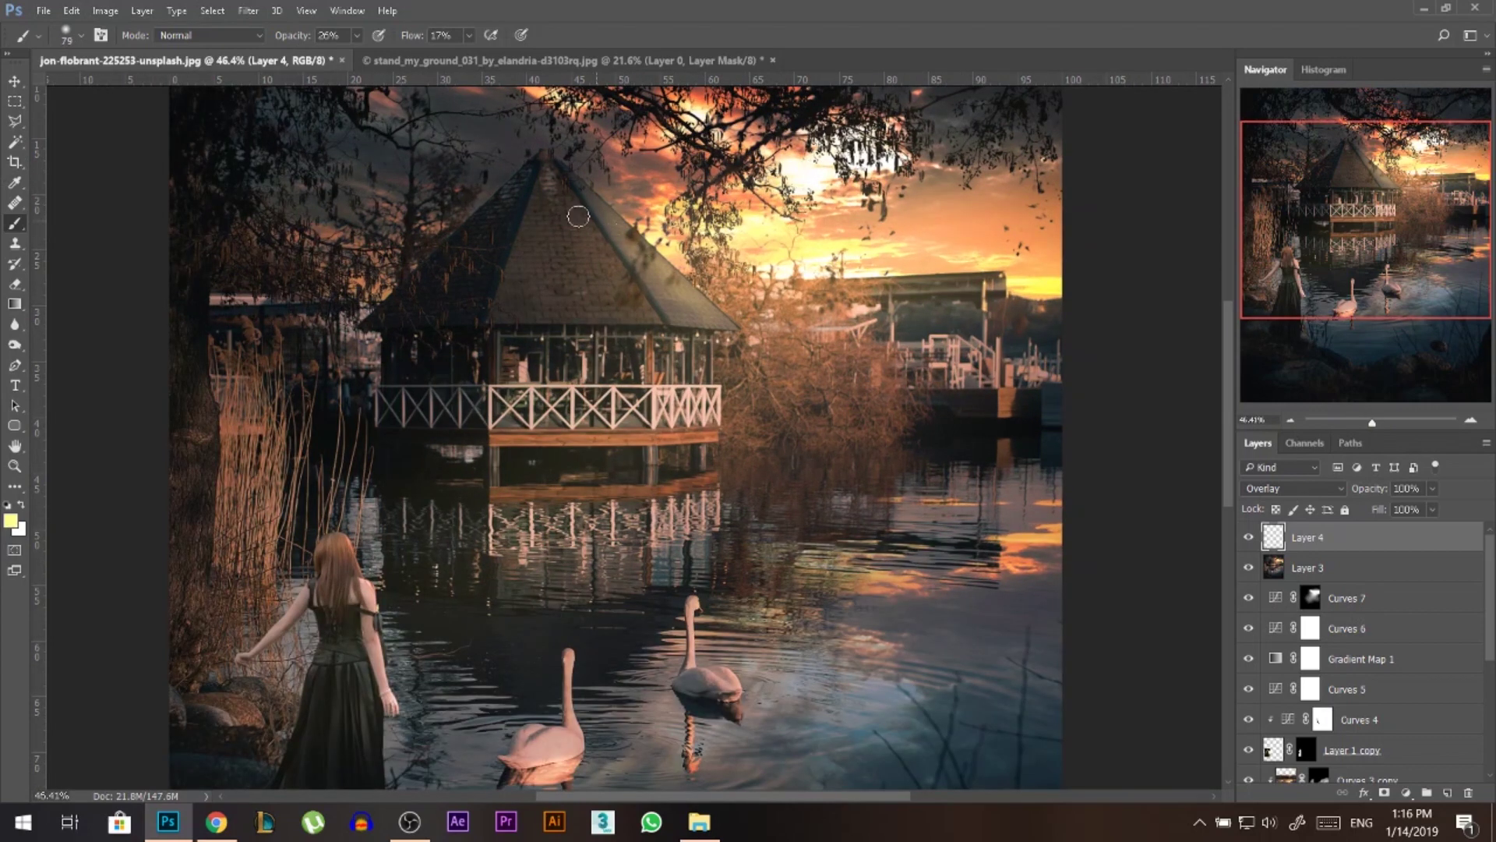
- Change the brush colour to a light orange and paint warm highlights near the bright sky and on the water's sunset reflection
left_click(11, 520)
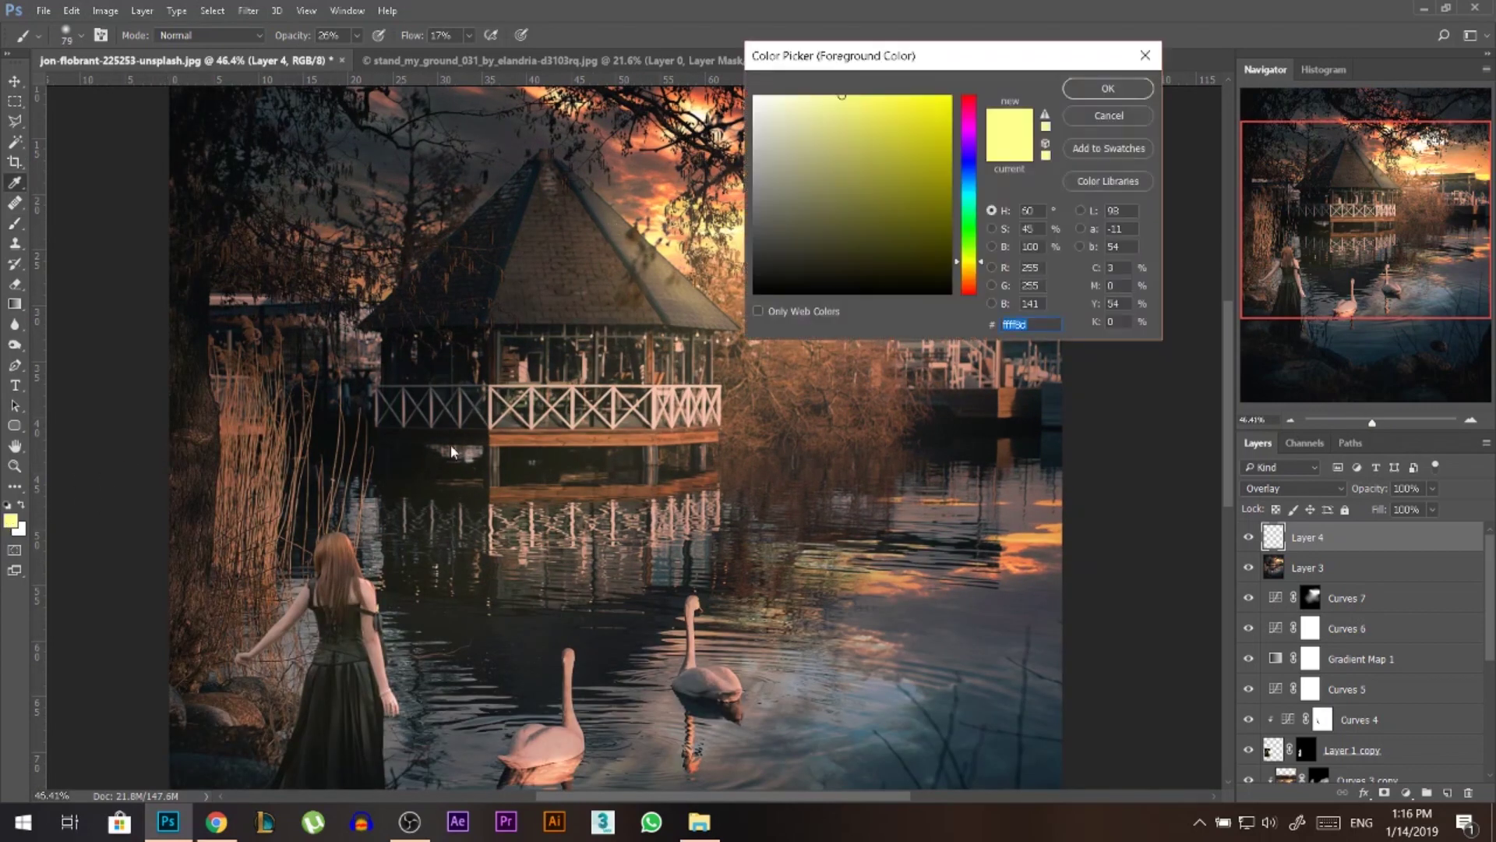
left_click(974, 279)
left_click(1107, 88)
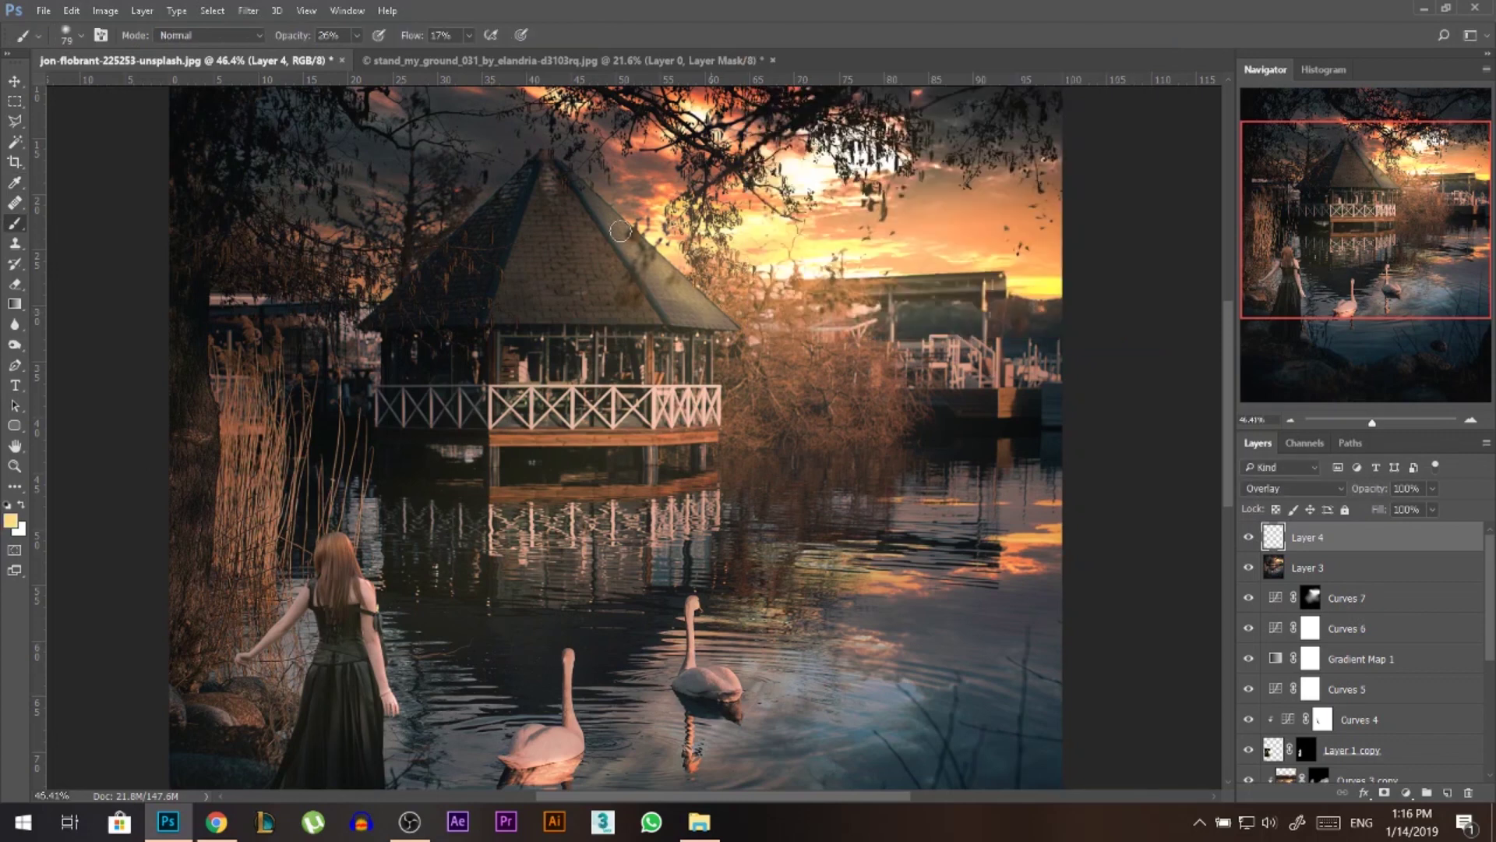
mouse_move(821, 280)
left_mouse_down()
mouse_move(879, 283)
mouse_move(804, 276)
mouse_move(861, 272)
mouse_move(830, 265)
mouse_move(856, 235)
left_mouse_up()
left_click_drag(910, 581, 781, 583)
- Raise the brush flow to 45% and paint warm highlights across the water beside the rear swan
right_click(849, 552, "alt")
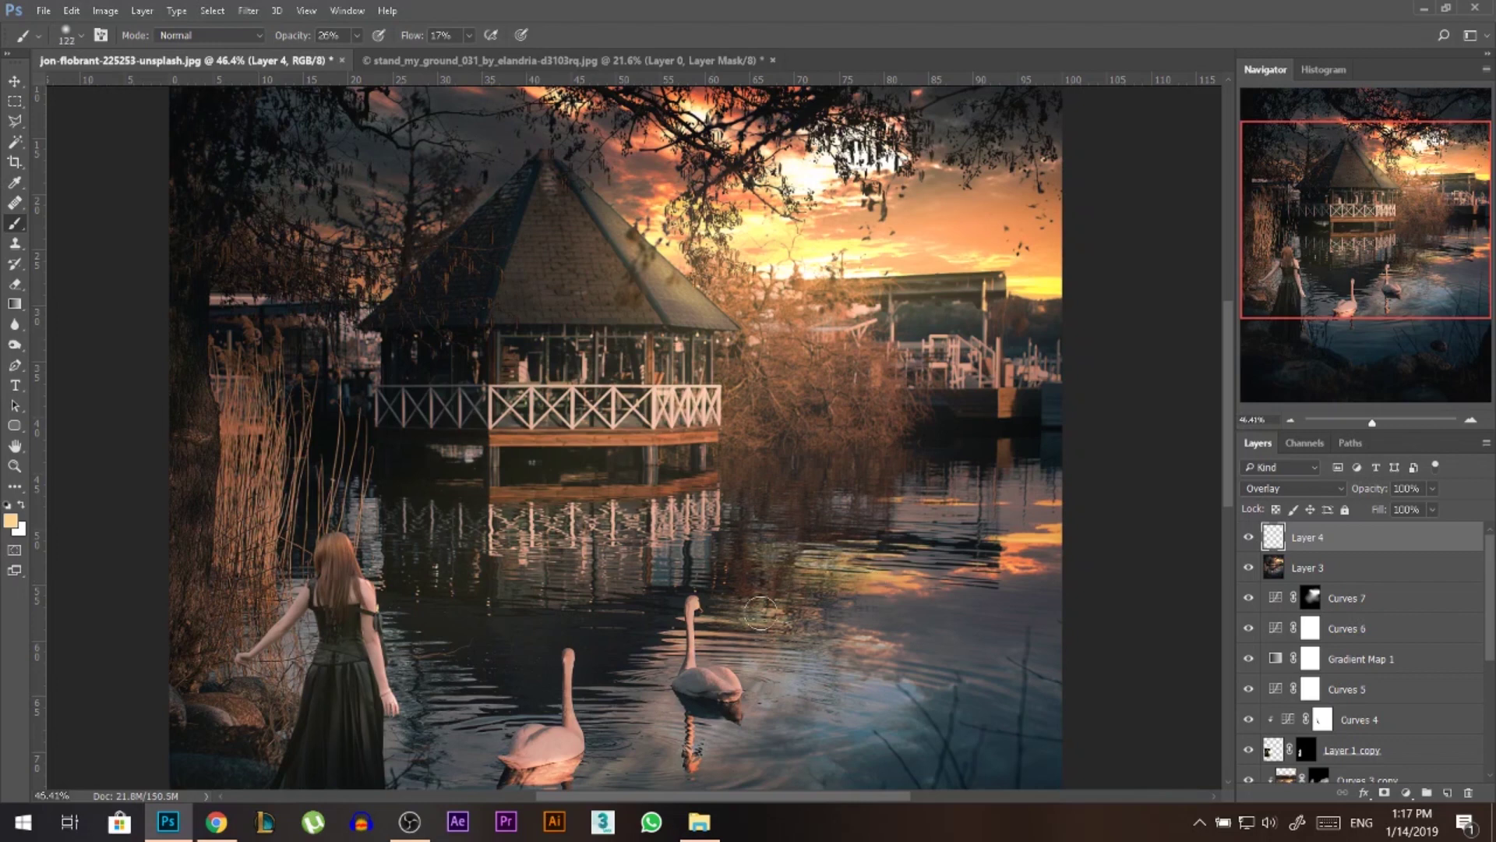
right_click(710, 636, "alt")
scroll(731, 632, "down", 1)
scroll(731, 633, "up", 2)
left_click_drag(409, 39, 431, 40)
left_click(293, 39)
right_click(858, 660, "alt")
left_click_drag(862, 650, 777, 656)
- Paint warm light onto the two swans and, with a smaller brush, along the woman's hair and sunlit arm
scroll(745, 557, "down", 2)
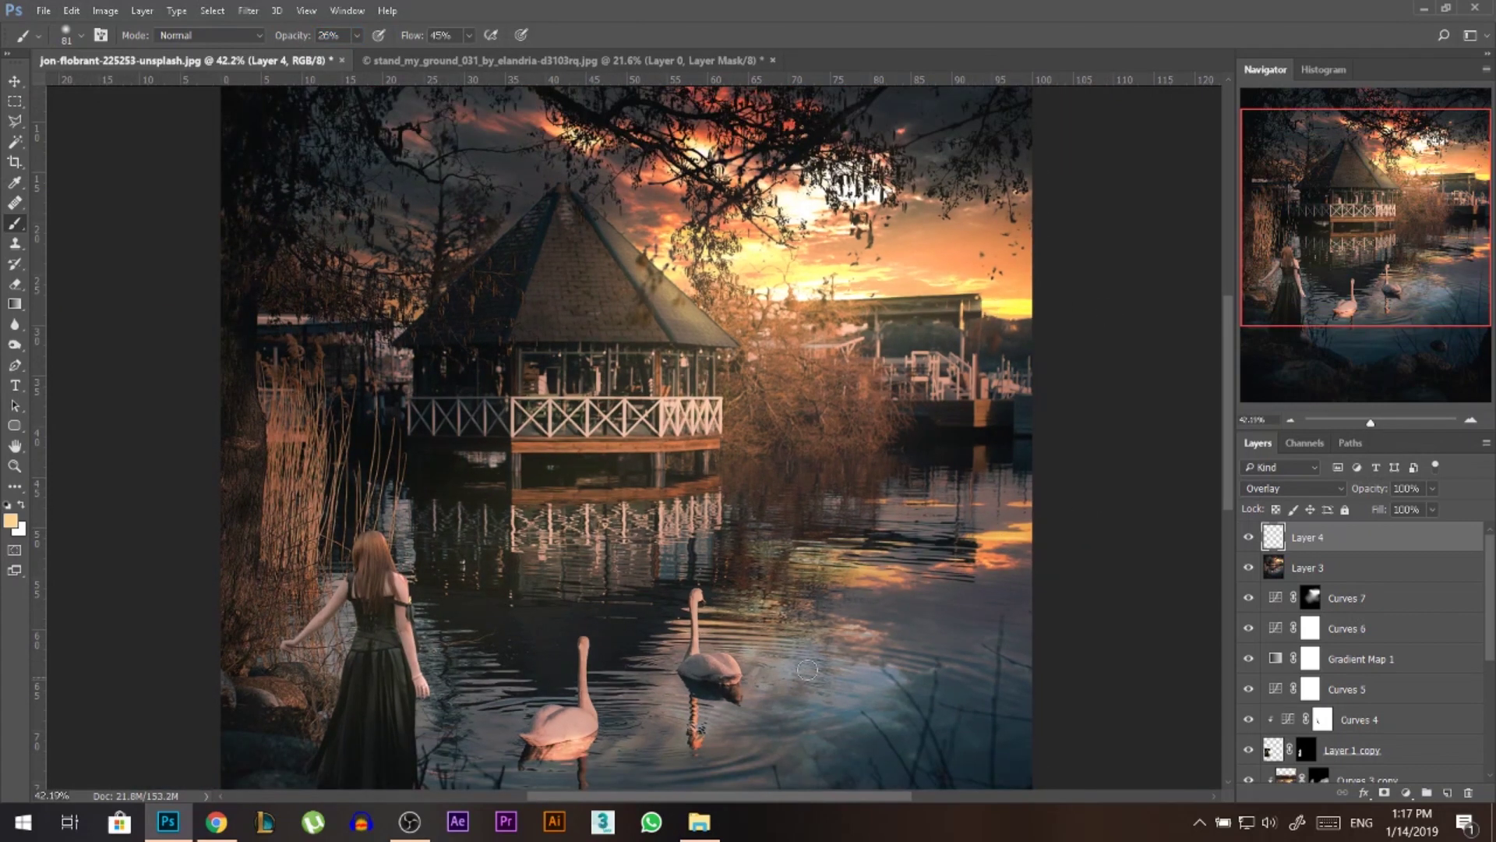
scroll(702, 585, "down", 1)
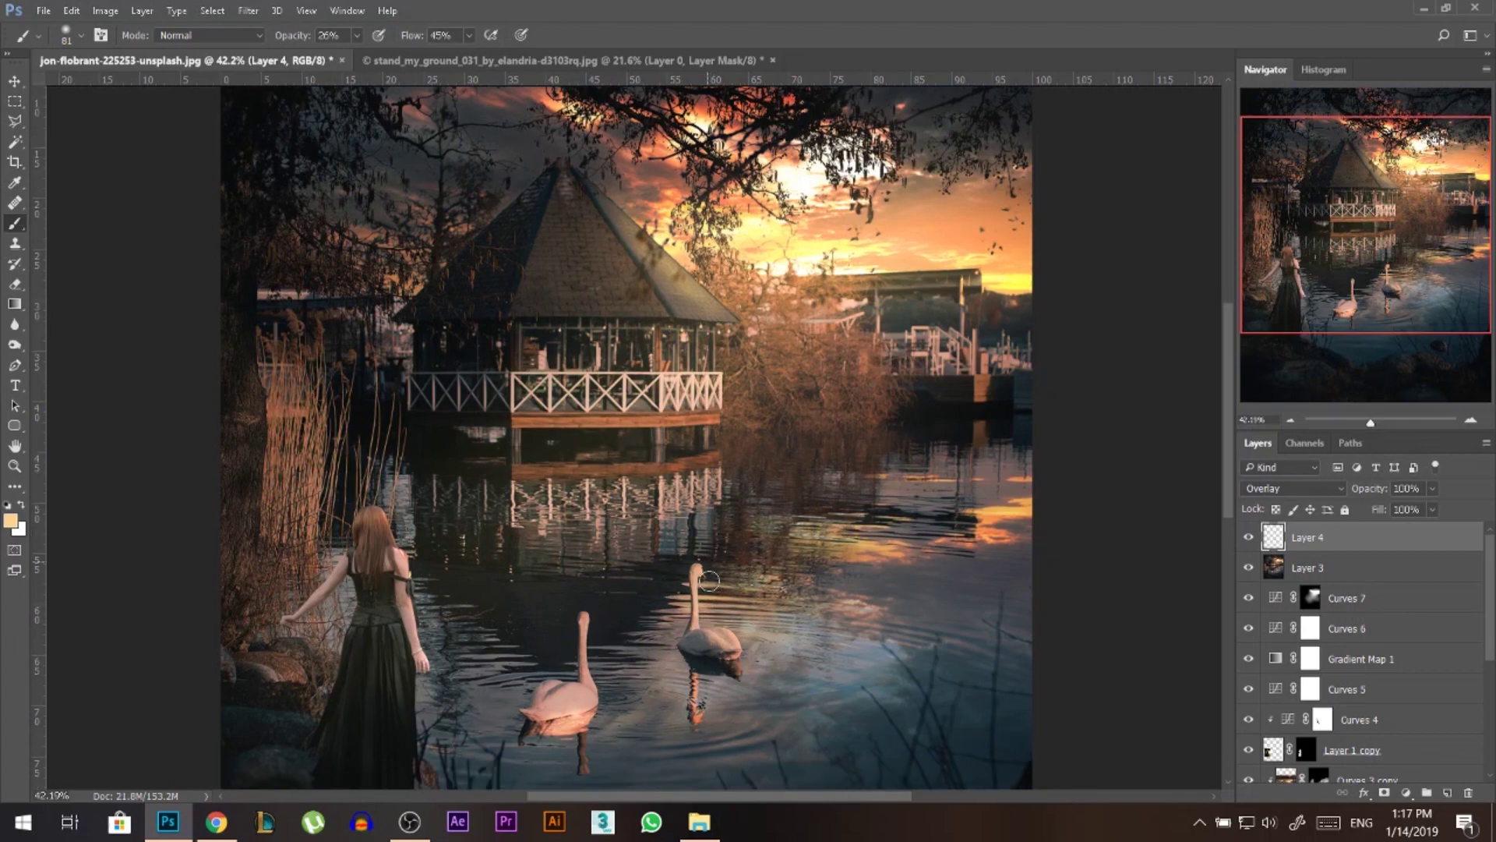
mouse_move(731, 635)
left_mouse_down()
mouse_move(925, 634)
mouse_move(787, 648)
mouse_move(741, 713)
mouse_move(705, 707)
mouse_move(794, 695)
mouse_move(546, 697)
mouse_move(575, 697)
left_mouse_up()
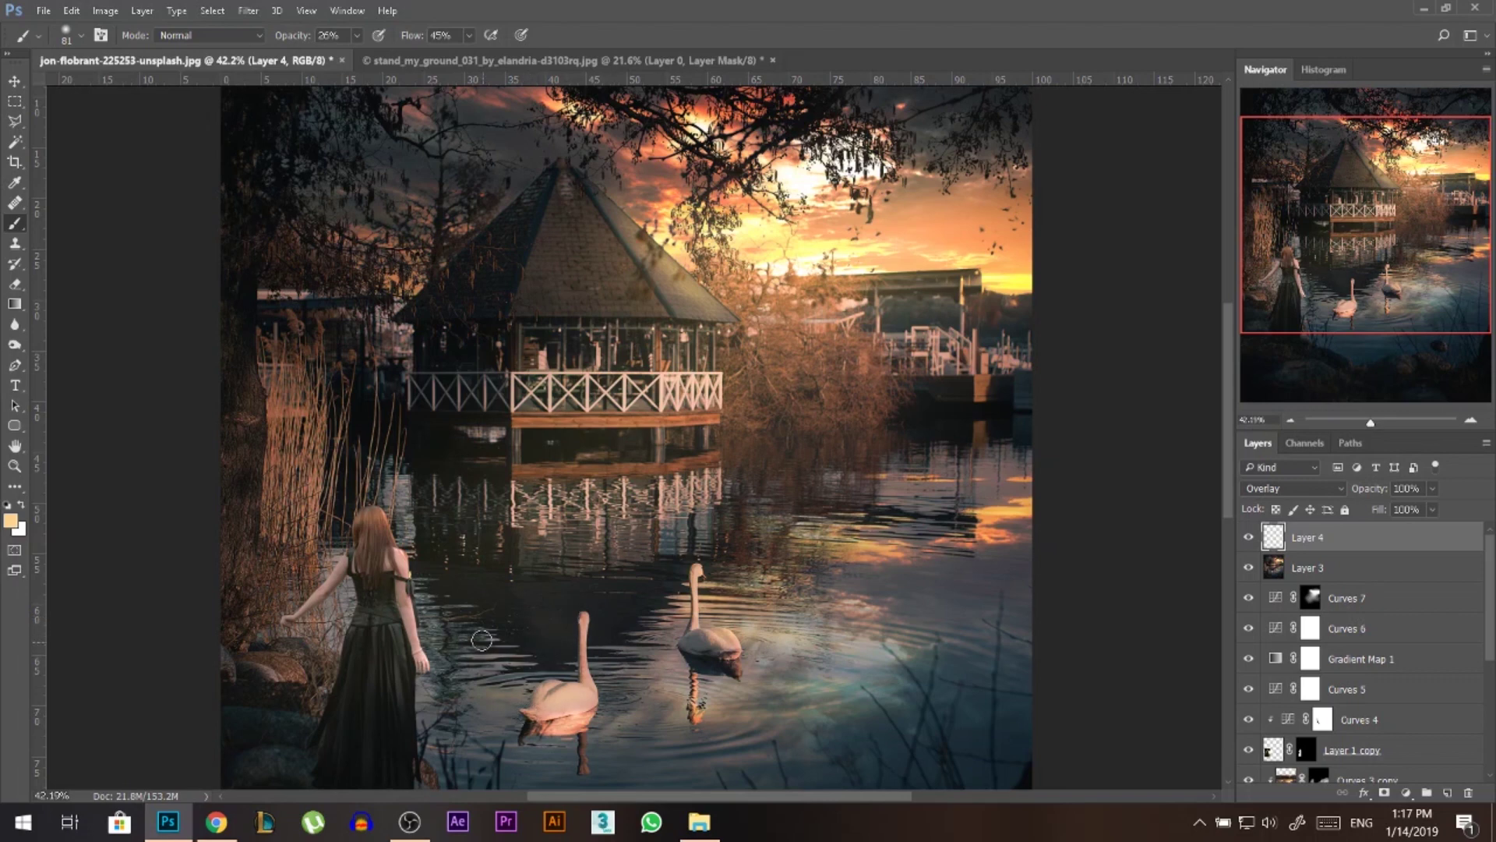
scroll(406, 590, "up", 4)
mouse_move(429, 662)
left_mouse_down()
mouse_move(413, 661)
mouse_move(413, 522)
mouse_move(358, 464)
left_mouse_up()
left_click_drag(437, 519, 347, 453)
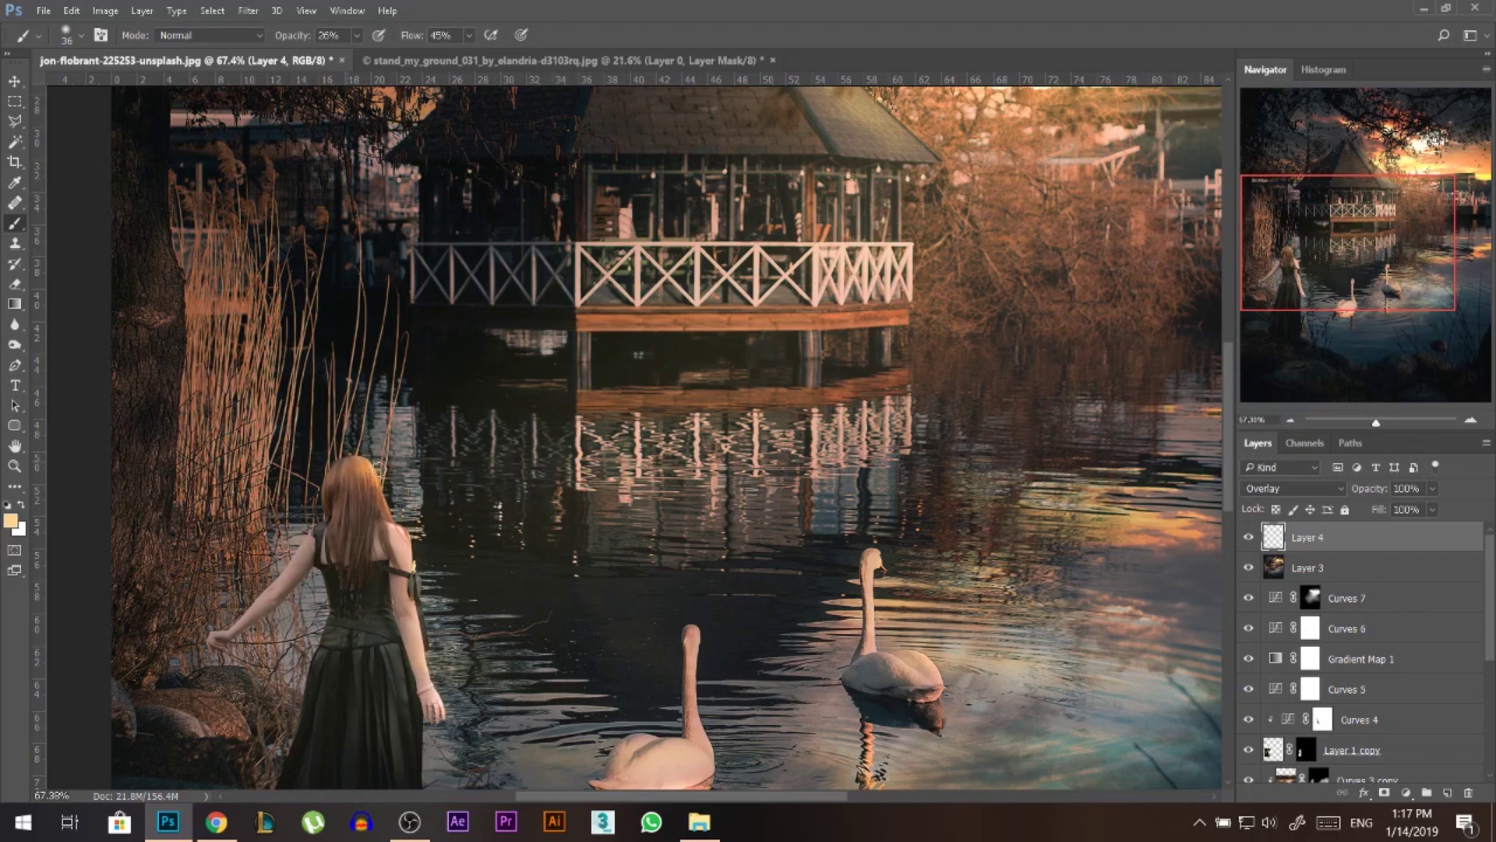
- Enlarge the soft brush to about 1084 px and paint a warm glow over the bush and sky beside the gazebo
scroll(453, 596, "down", 4)
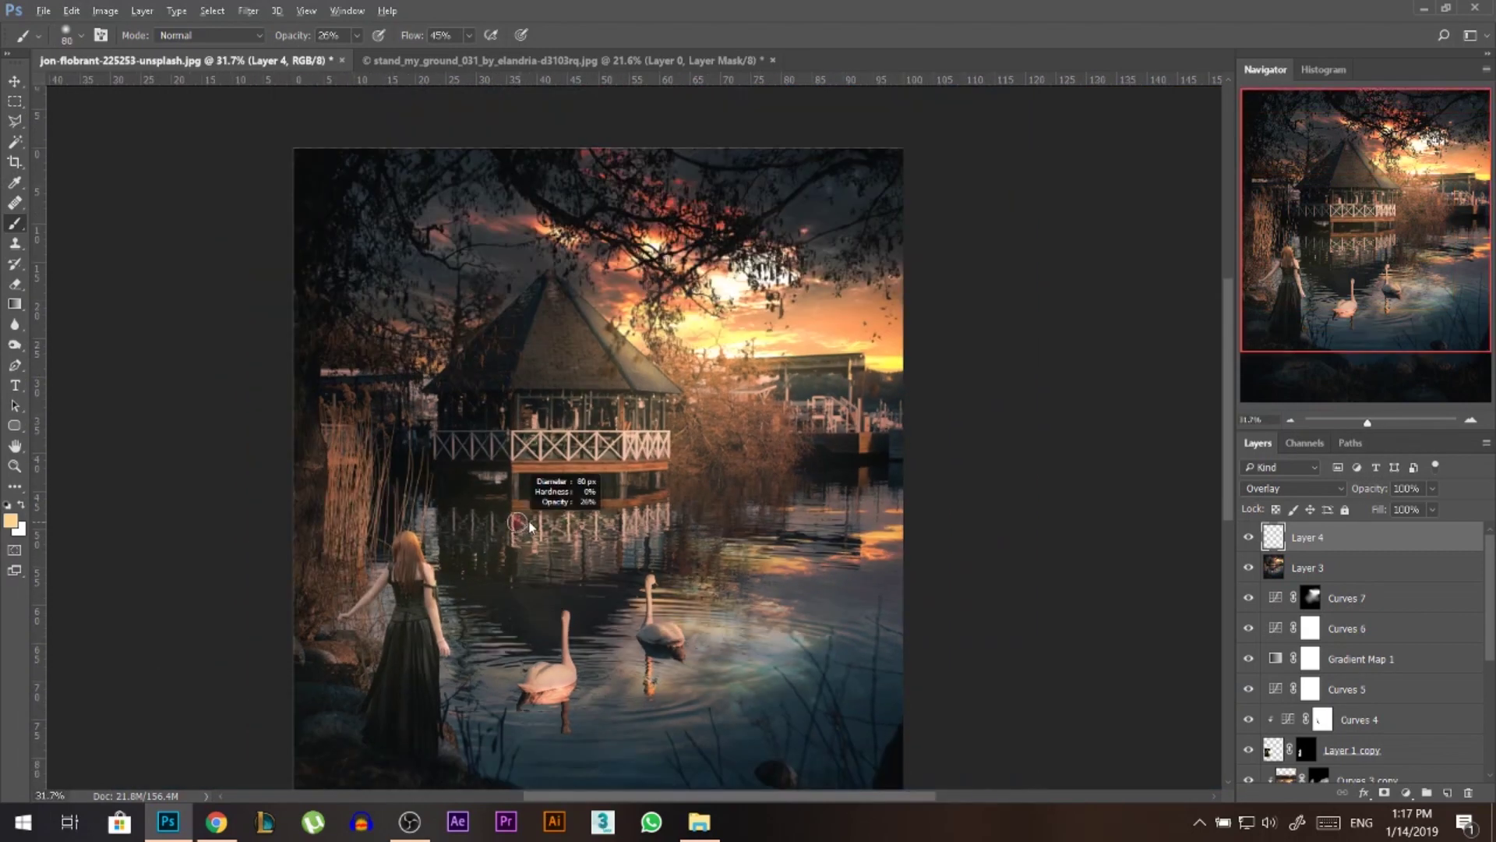
left_click_drag(476, 391, 485, 391)
left_click_drag(709, 363, 726, 369)
right_click(694, 350, "alt")
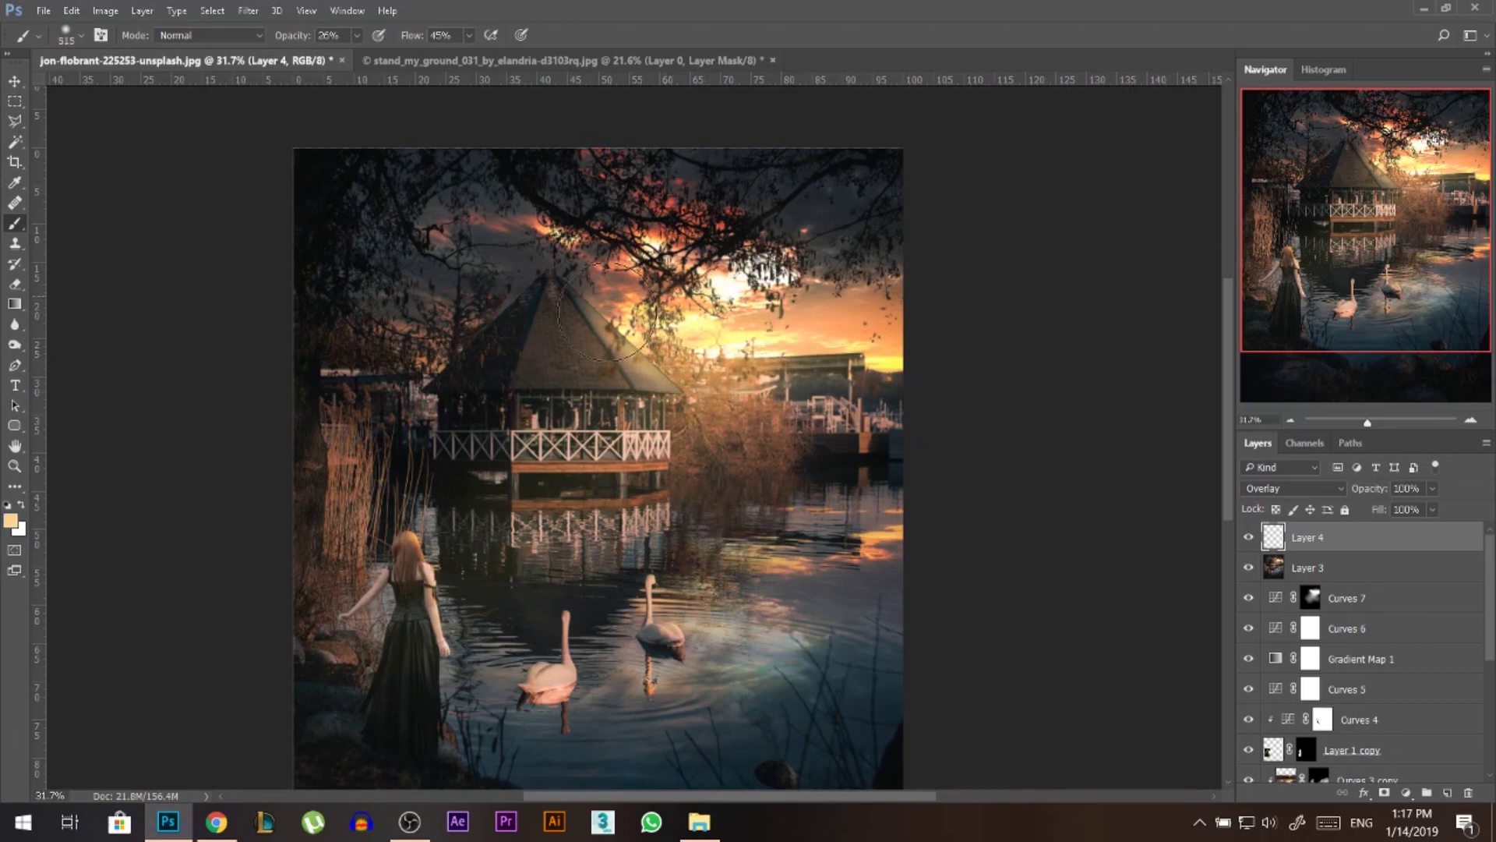
right_click(696, 350, "alt")
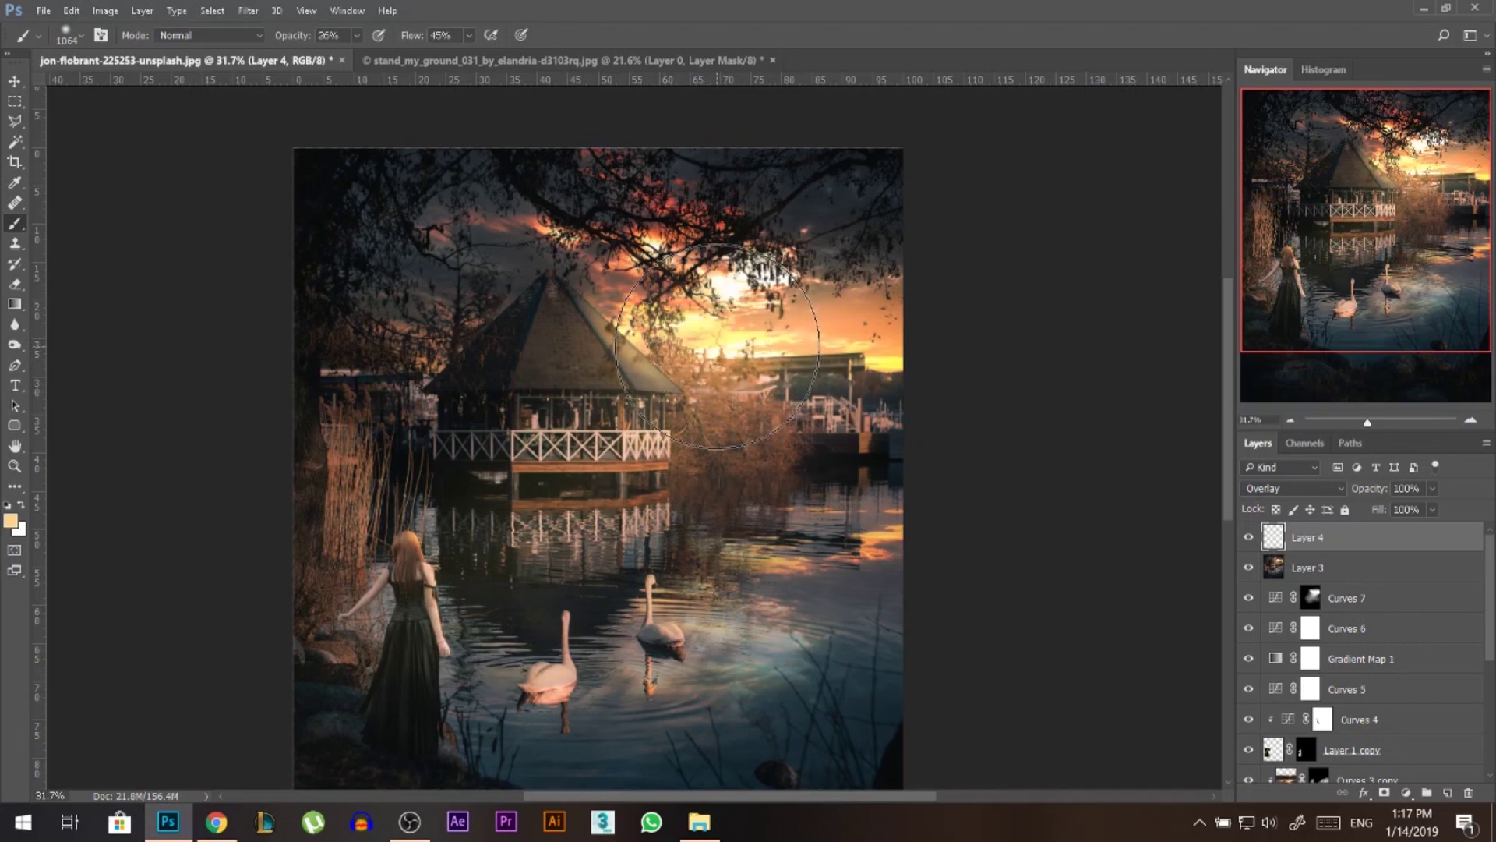
key("v")
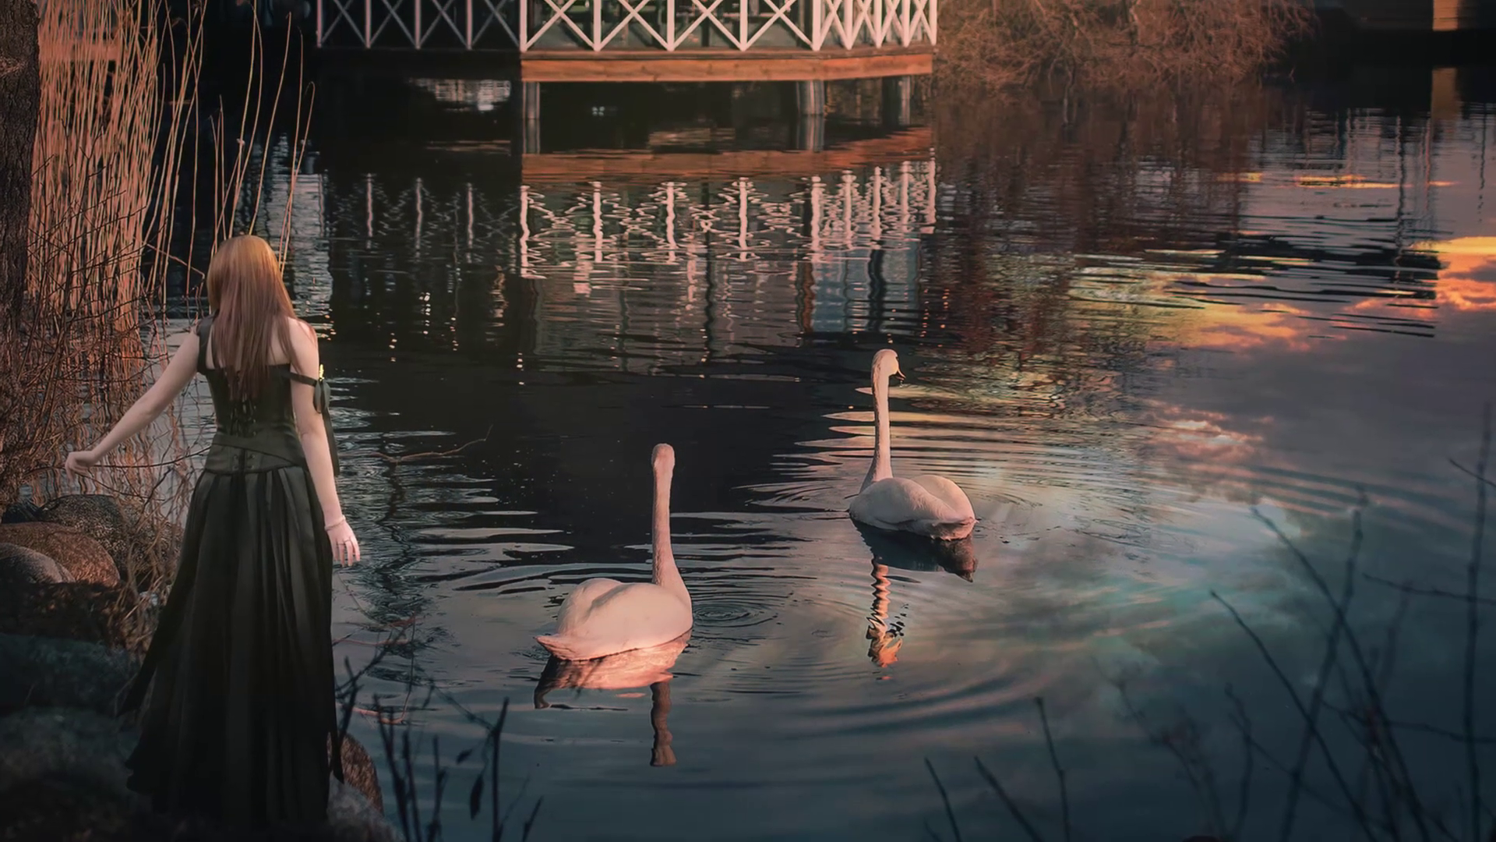